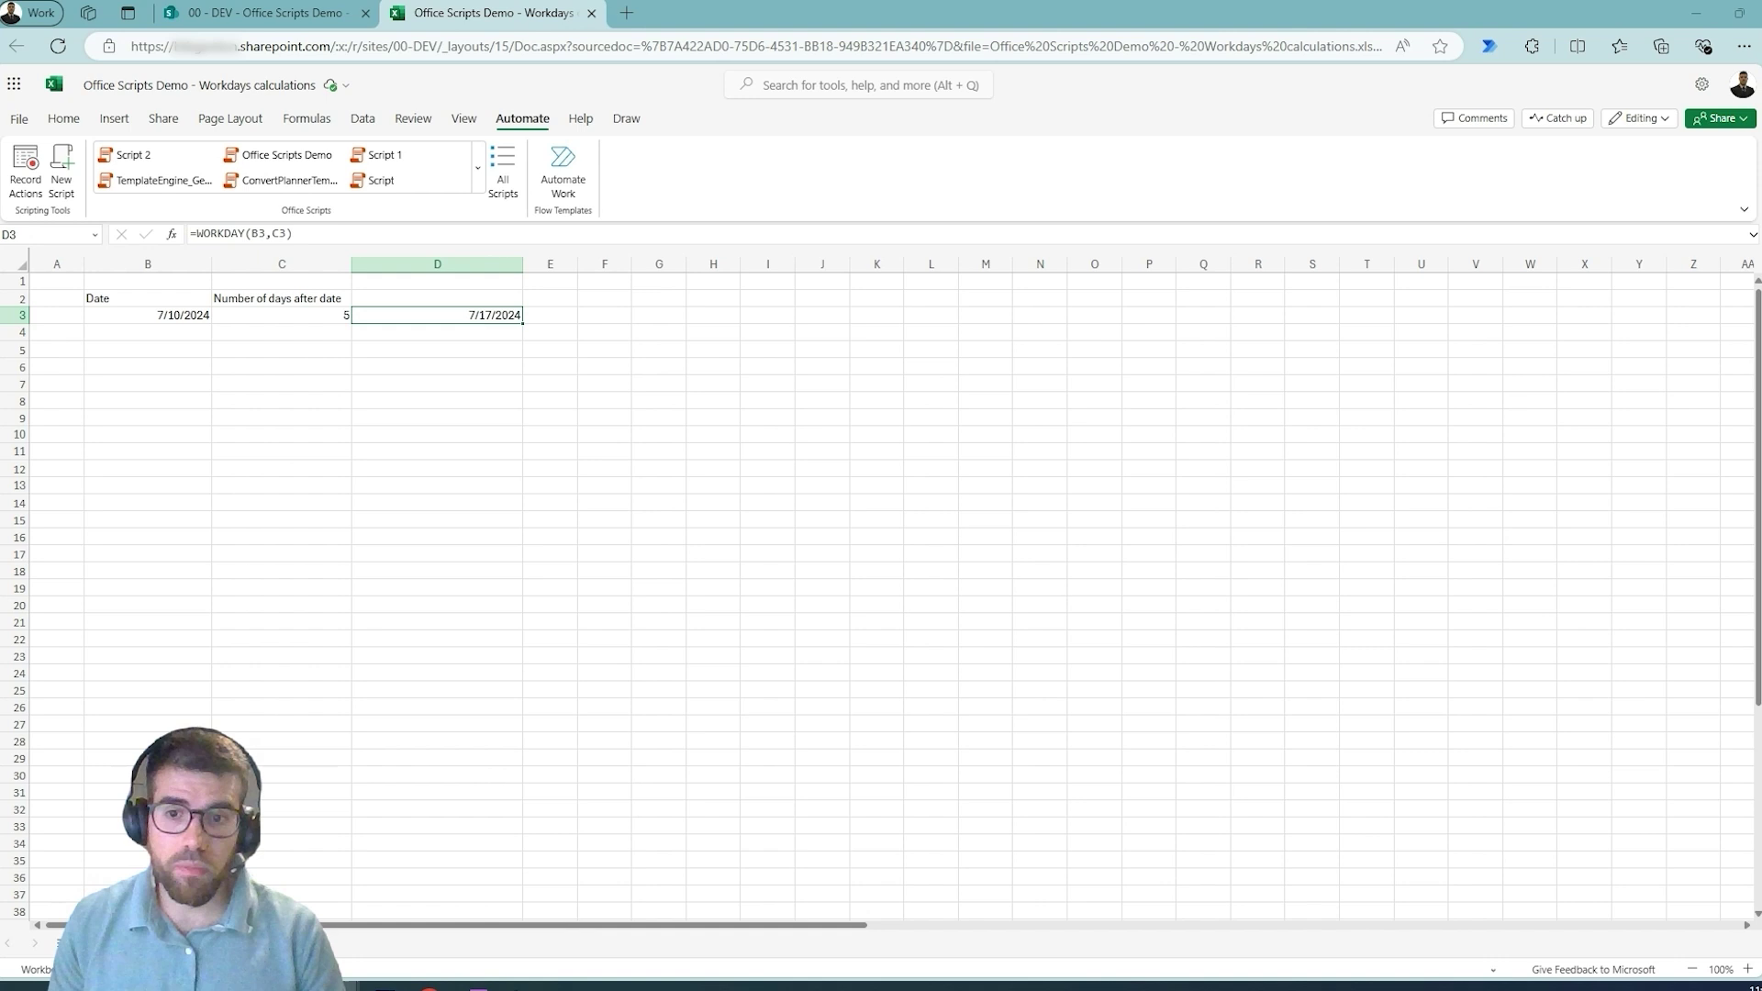
Review D3's WORKDAY formula against start date B3, including optional holidays, leaving 7/17/2024 unchanged
left_click(231, 235)
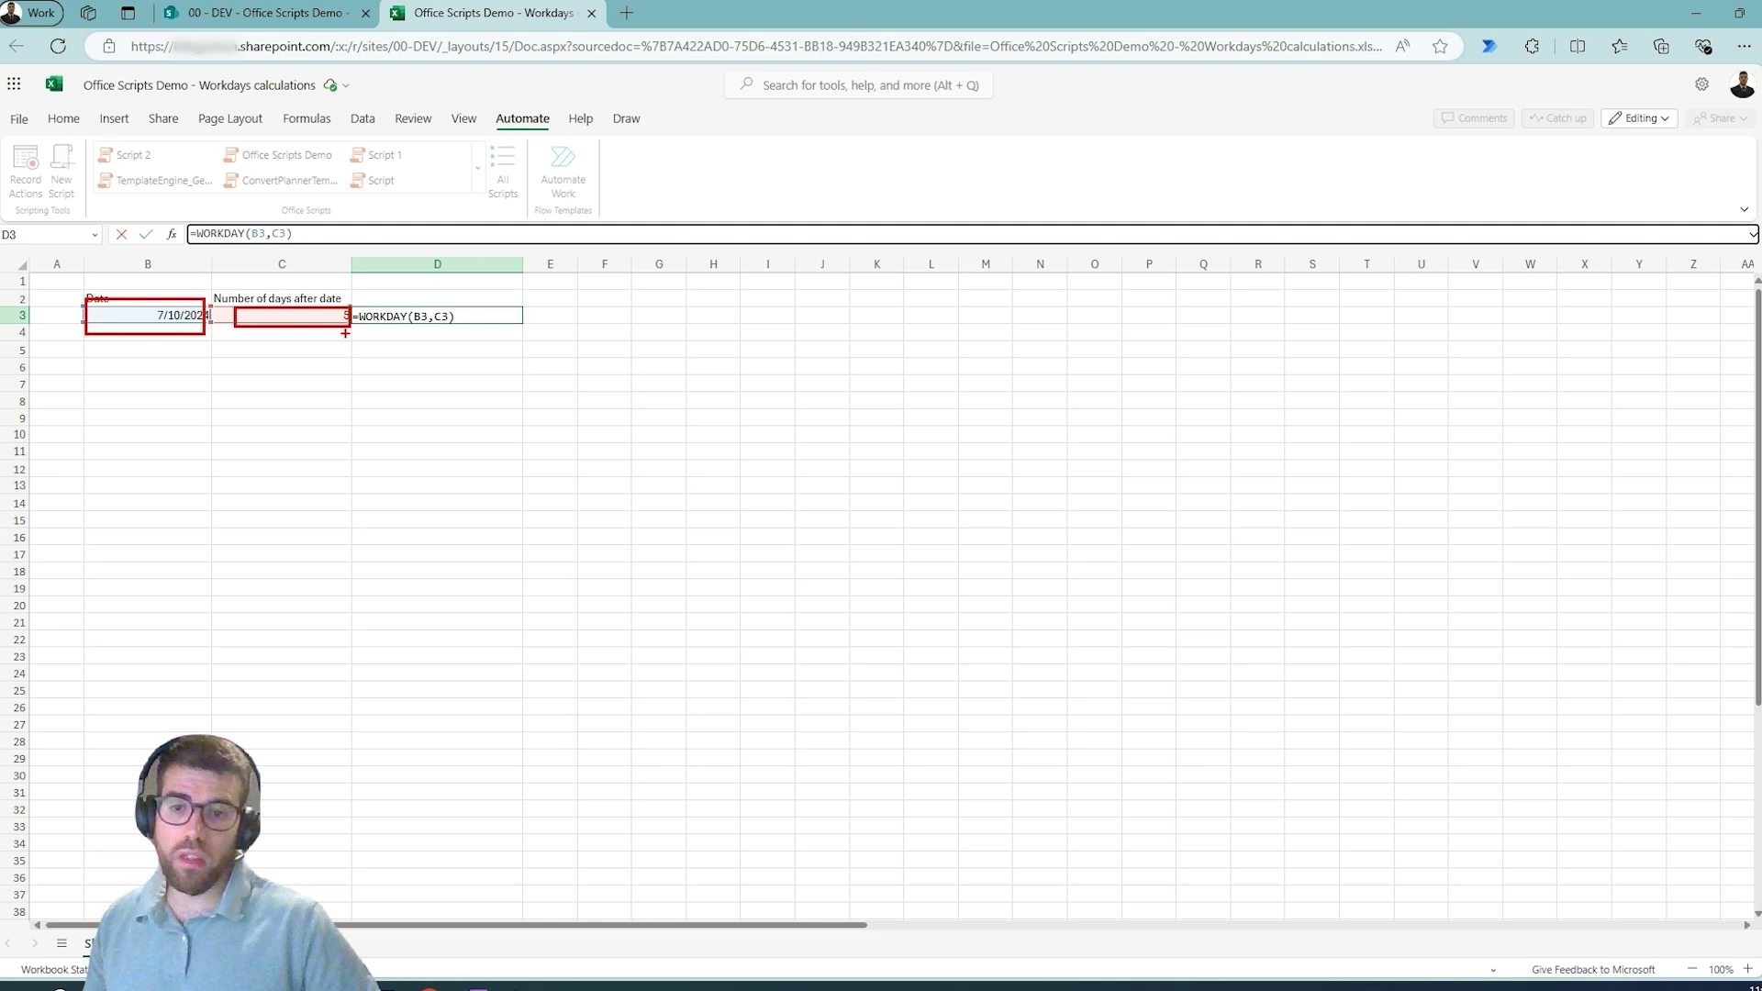
key("ctrl+Return")
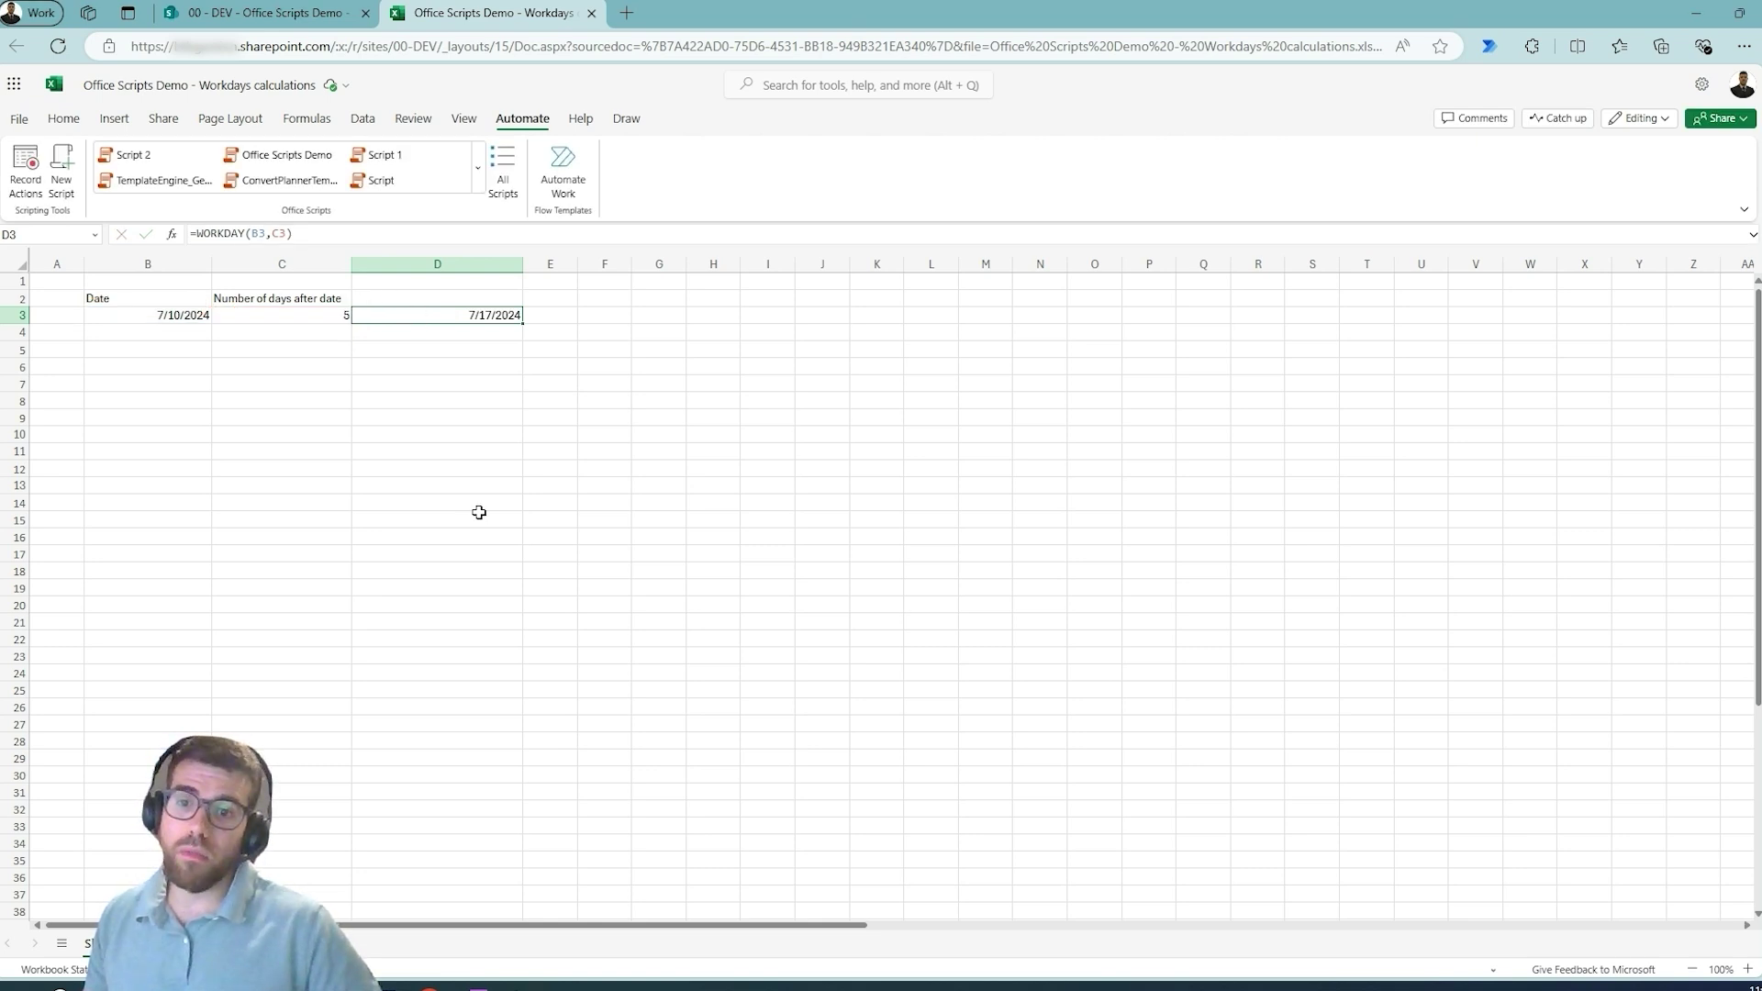
left_click(192, 308)
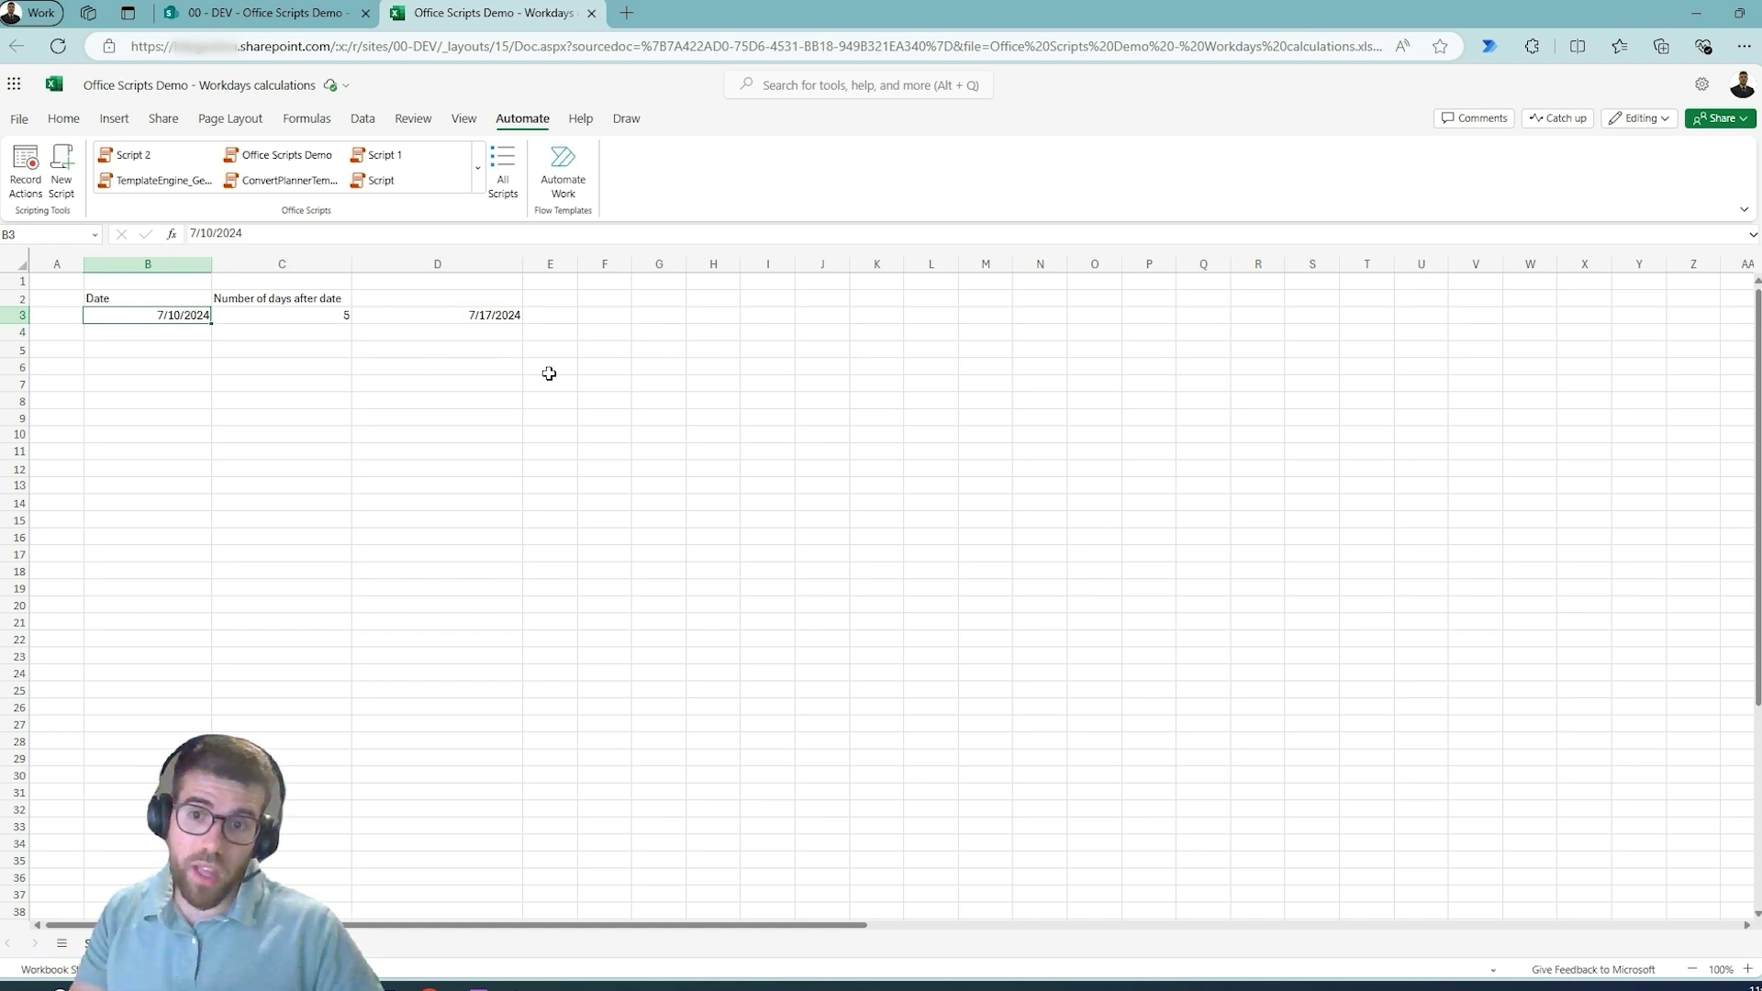
left_click(445, 318)
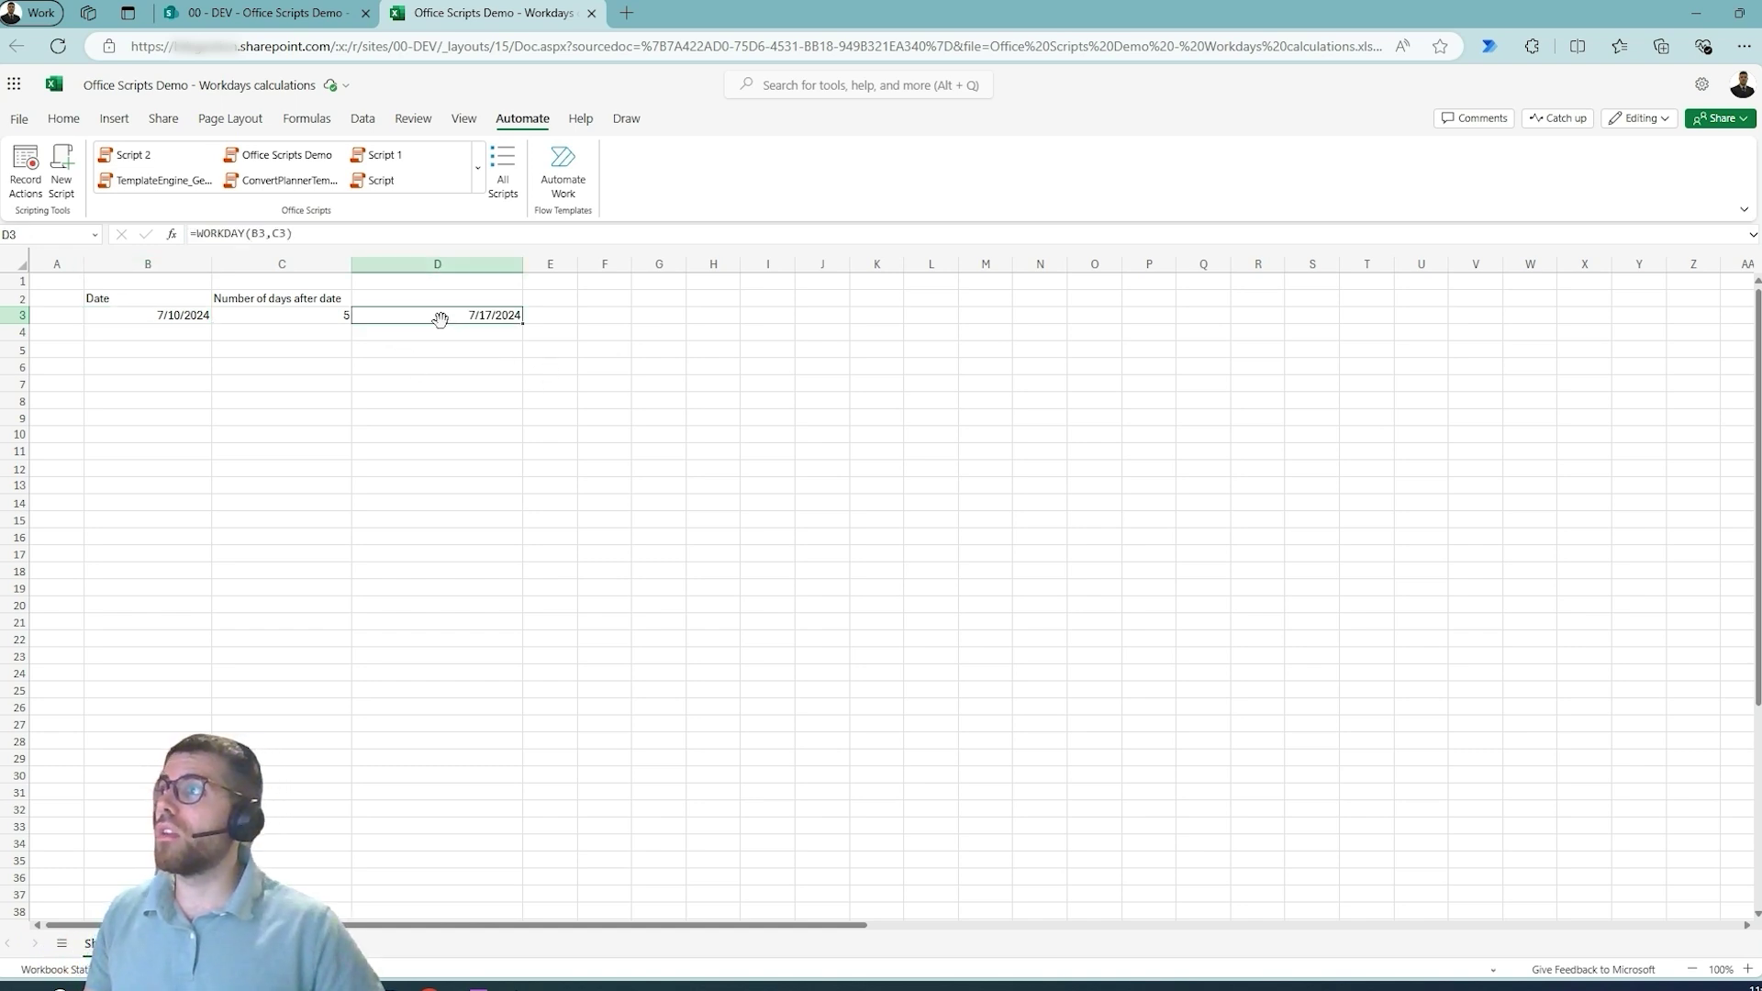
left_click(289, 237)
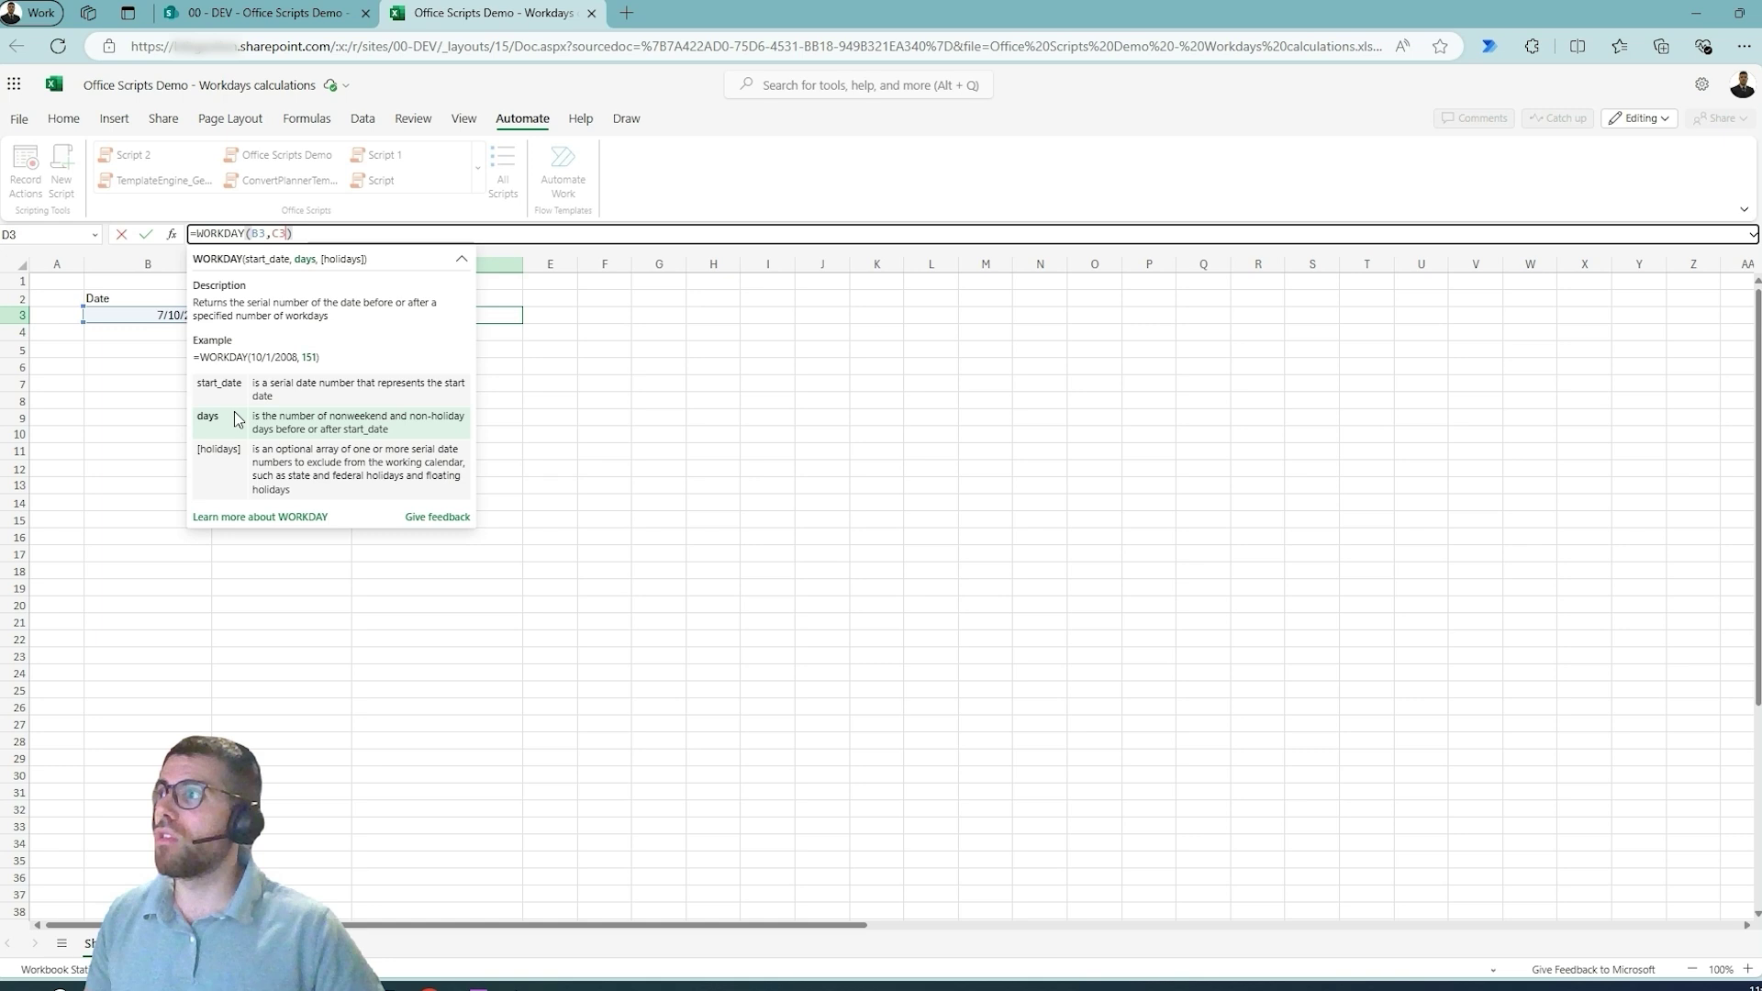
left_click_drag(182, 436, 473, 501)
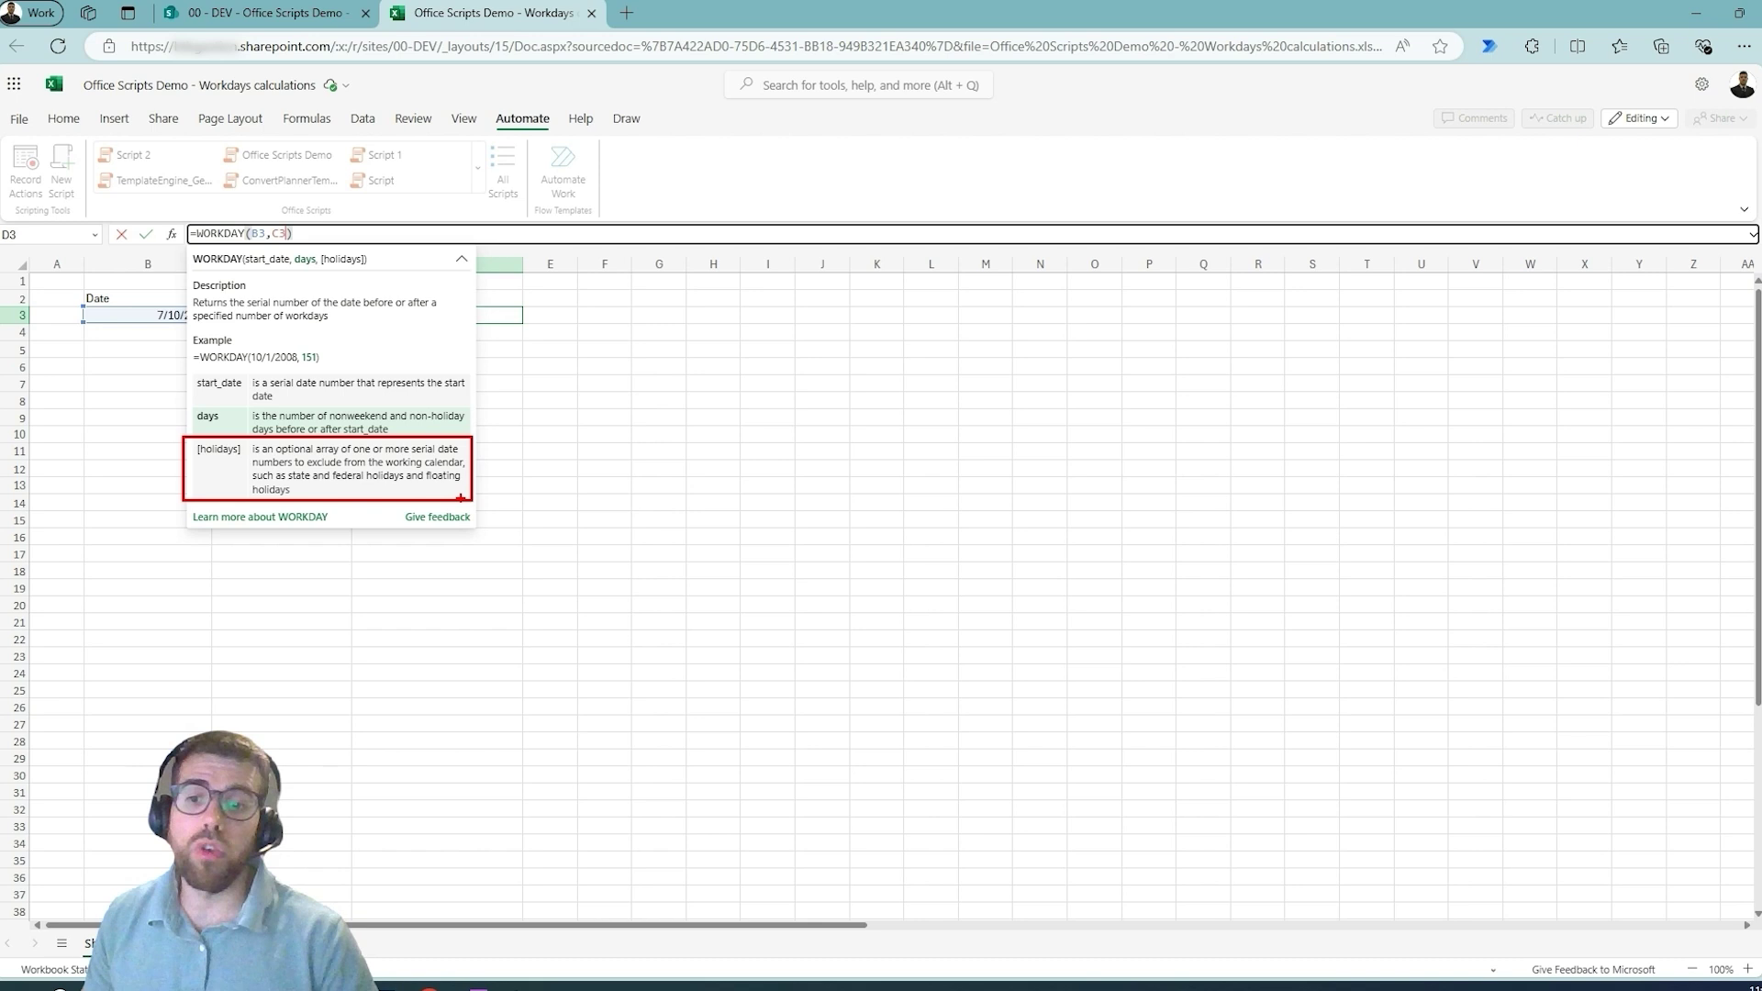
key("ctrl+Return")
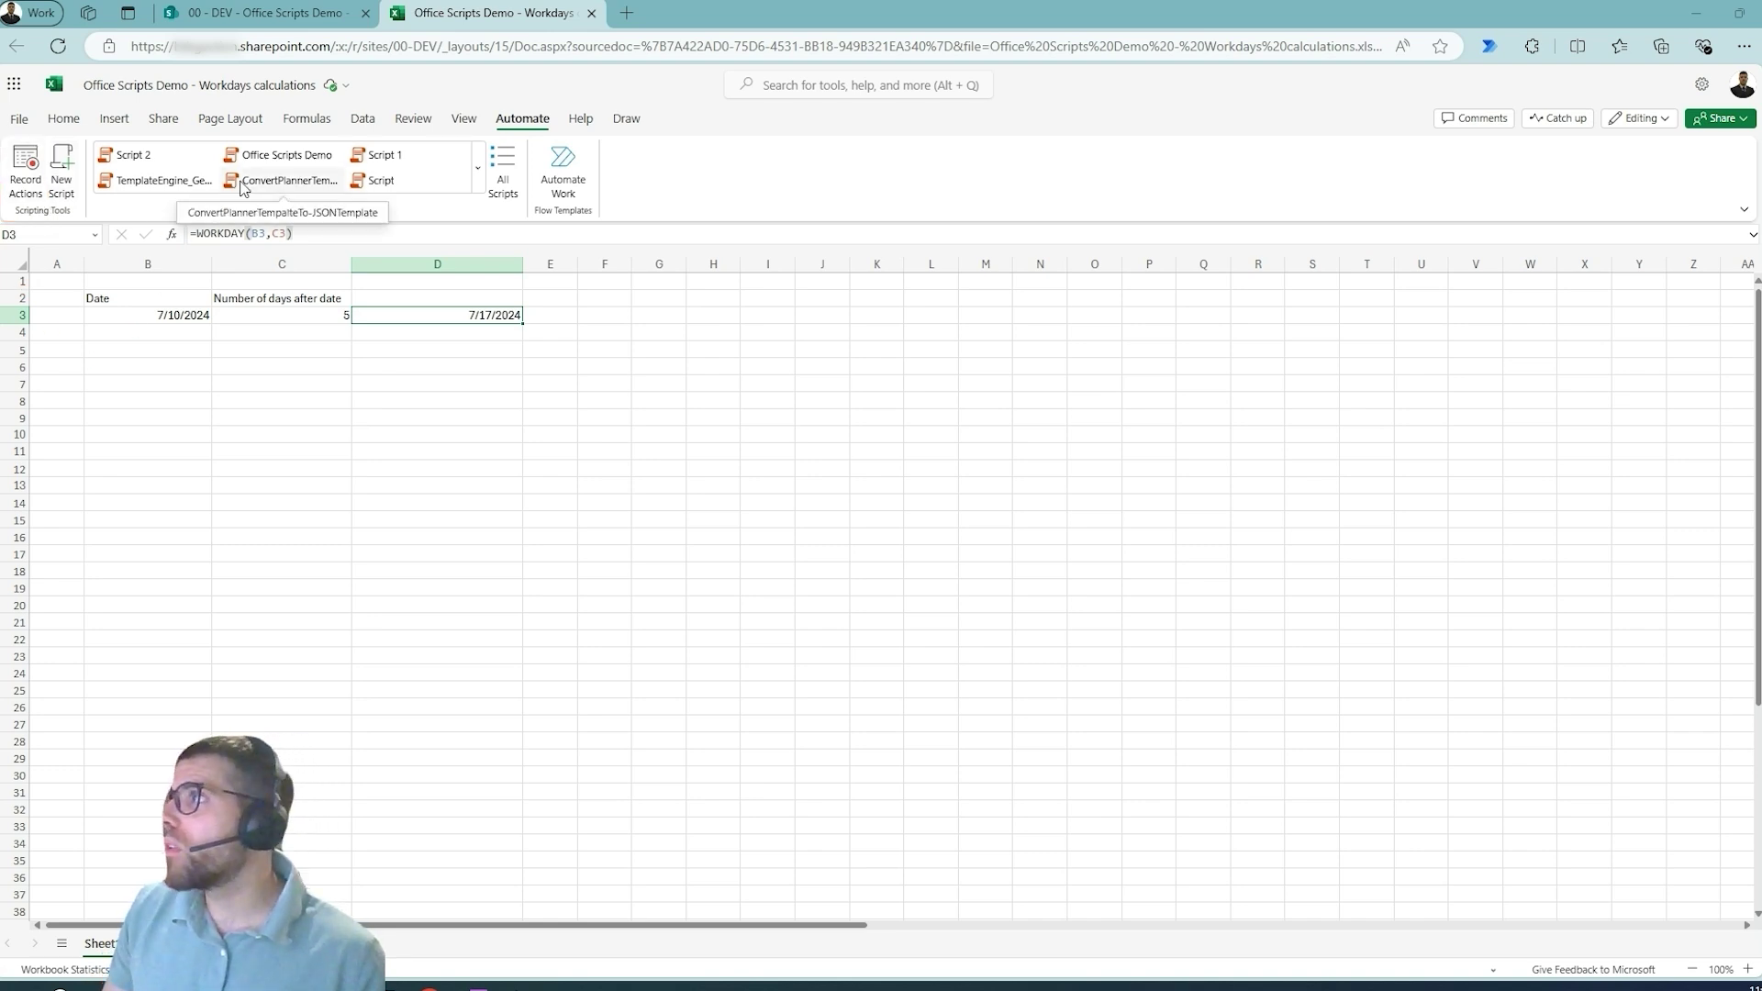
Open the Office Scripts Demo script's code in the Code Editor and run it
left_click(286, 154)
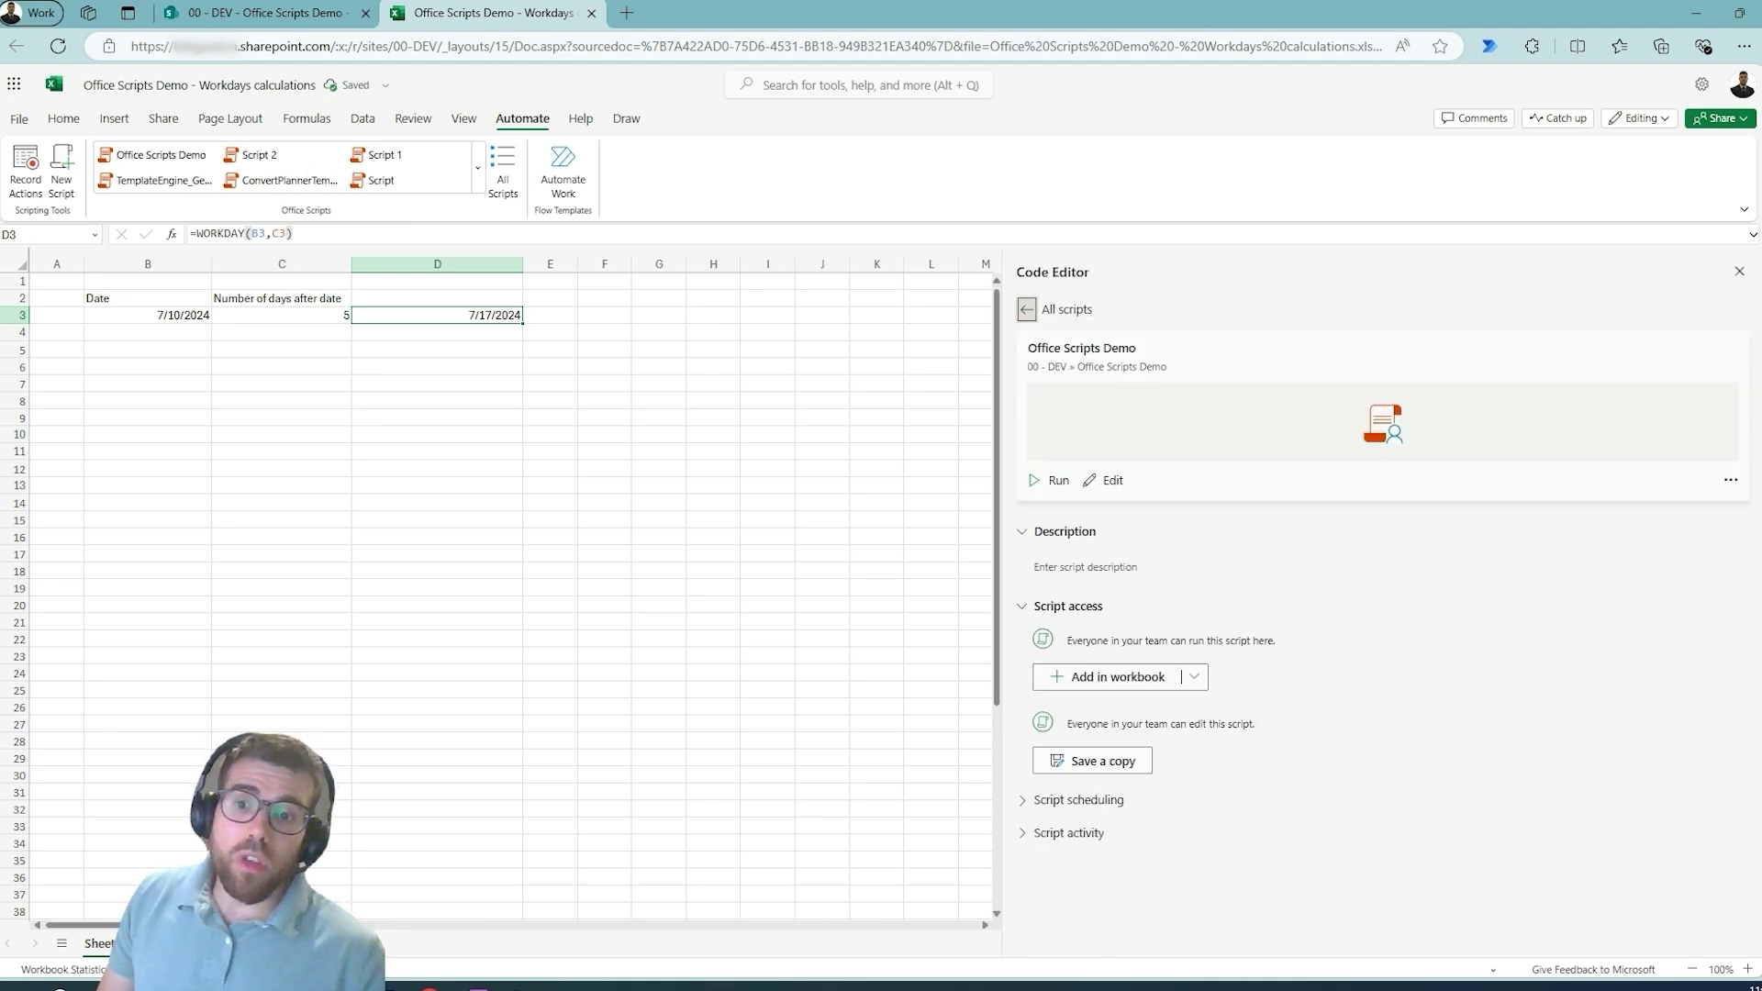
left_click(1106, 481)
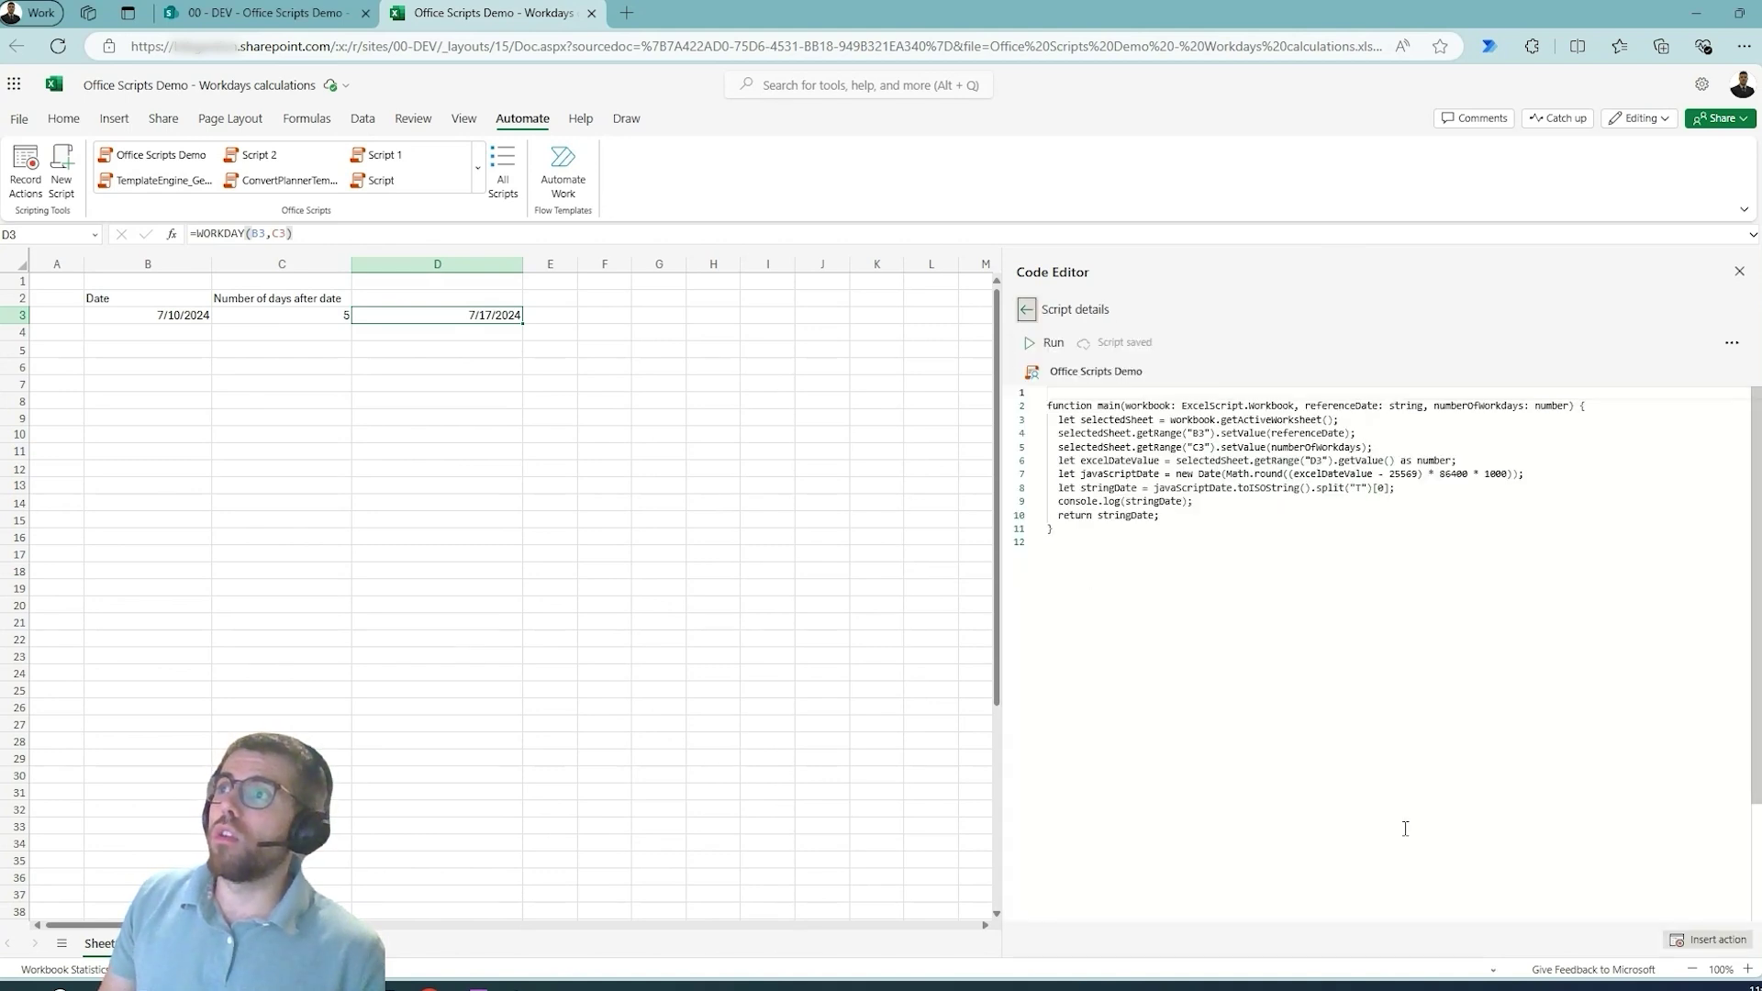
left_click(1209, 531)
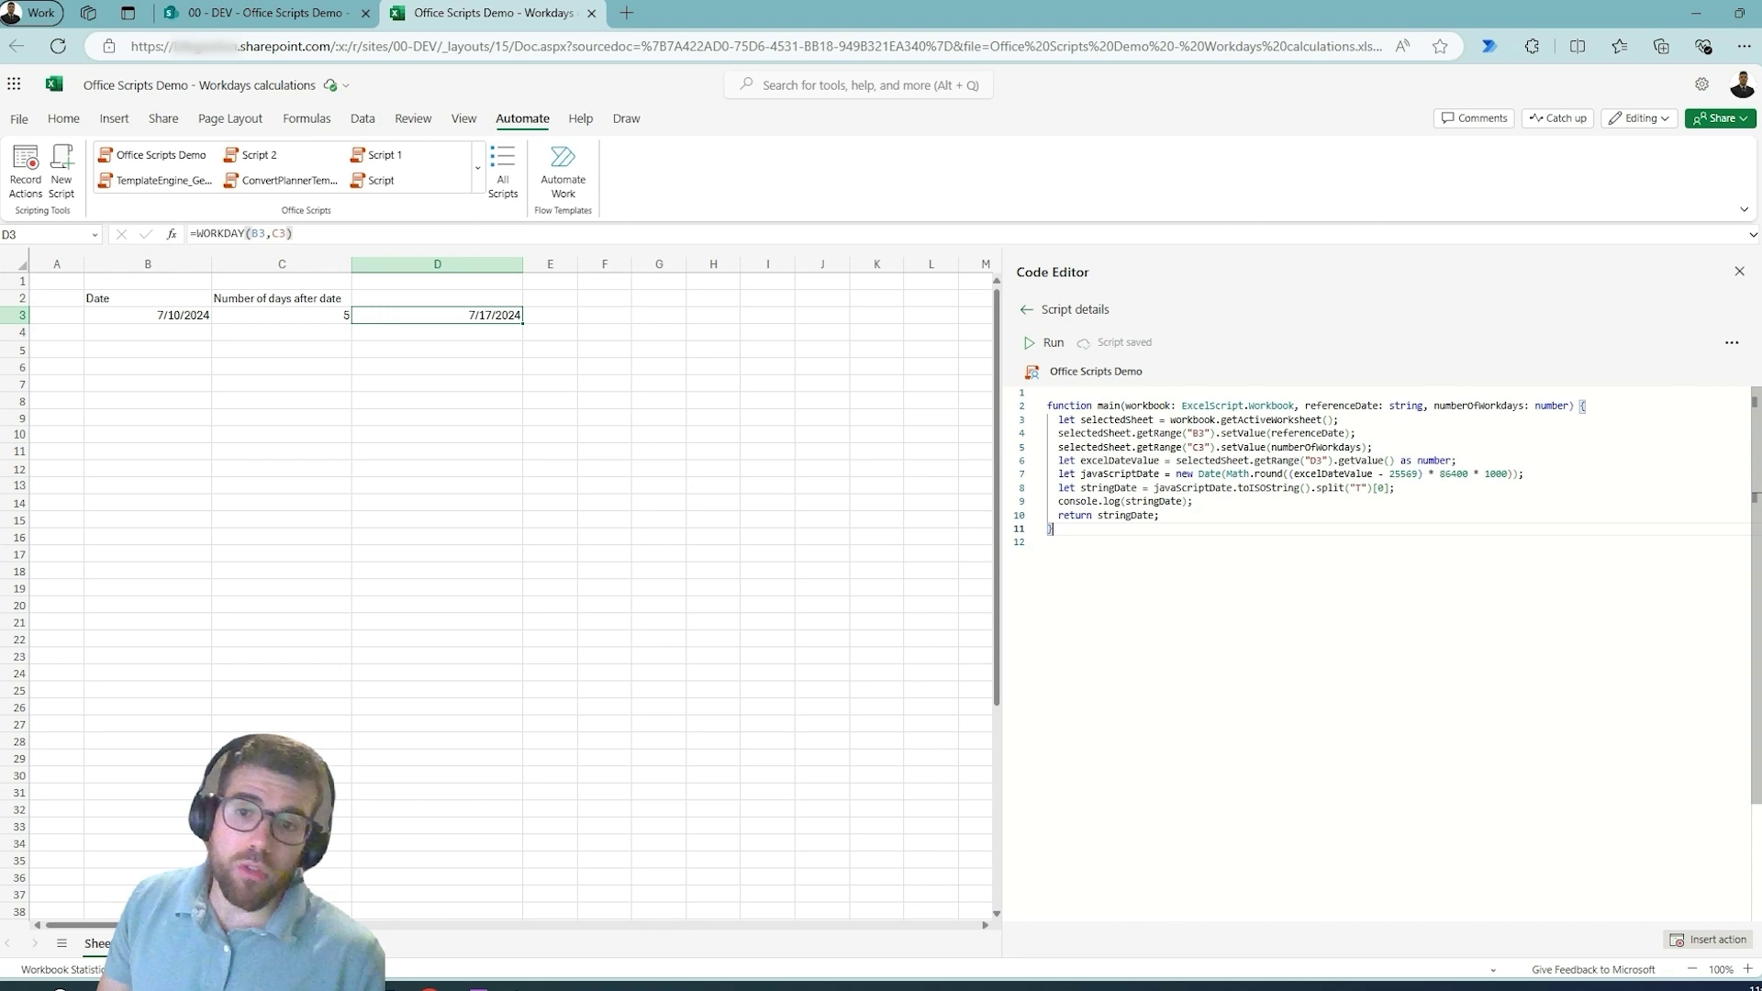
left_click(1044, 344)
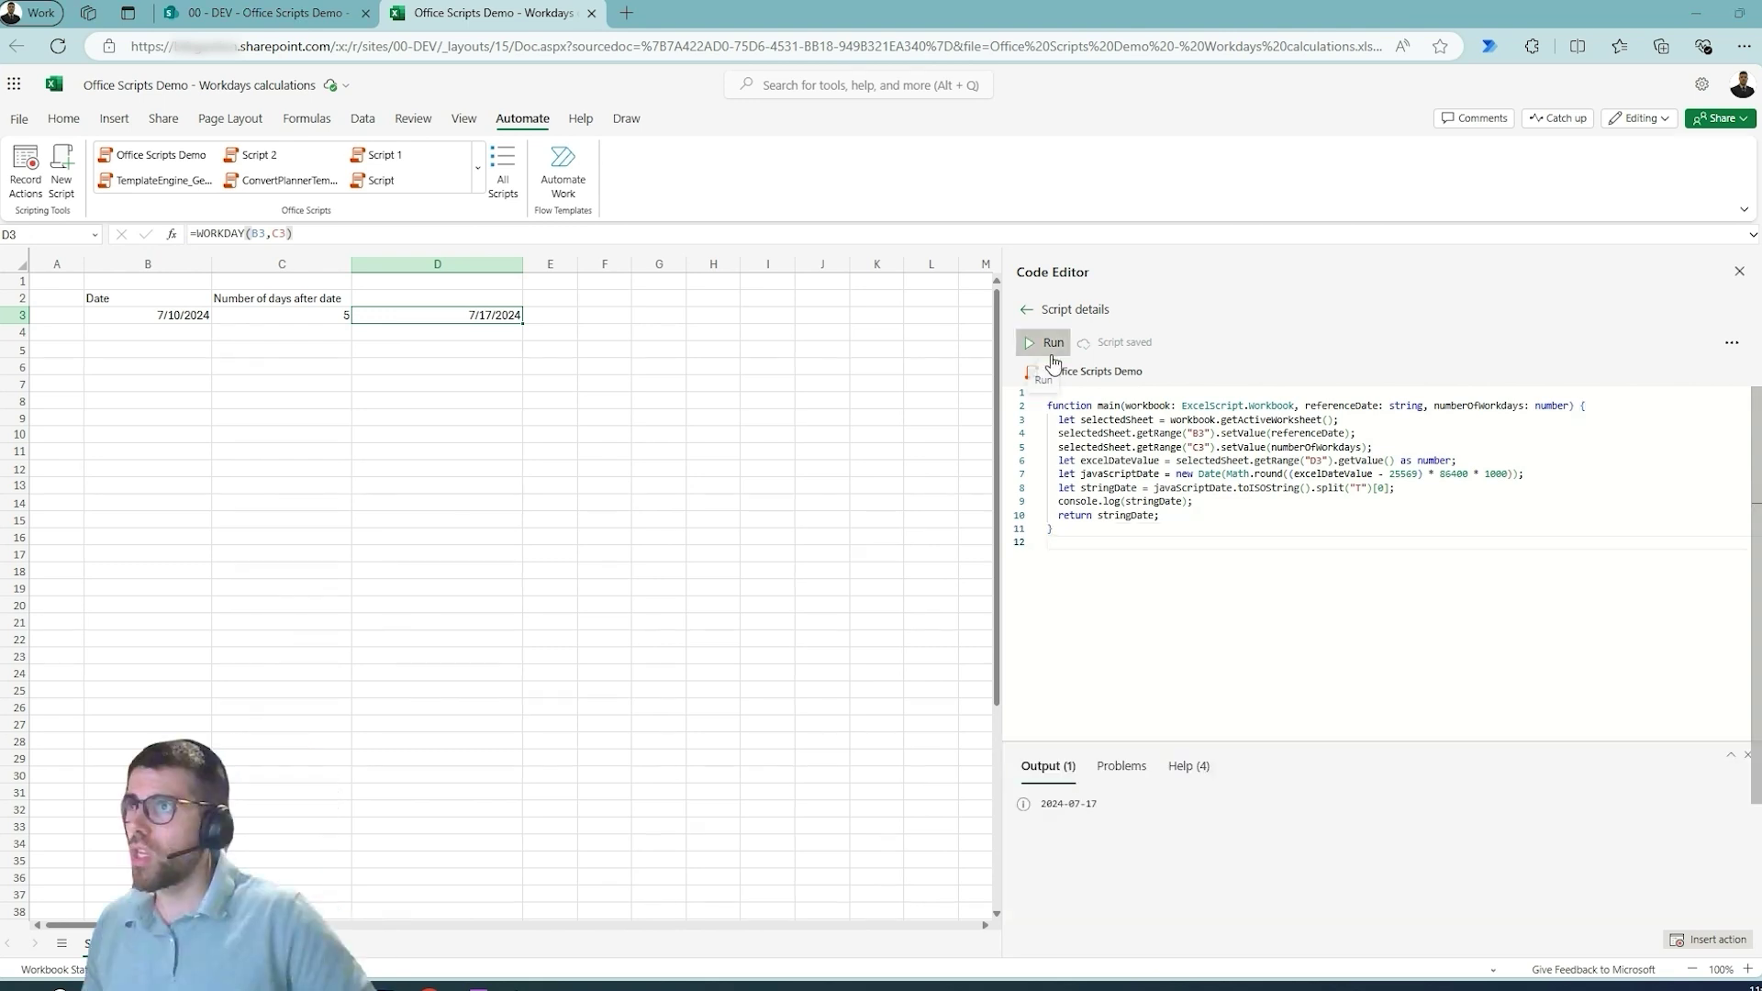
Start the Office Scripts Demo script so it prompts for its parameters
left_click(1043, 345)
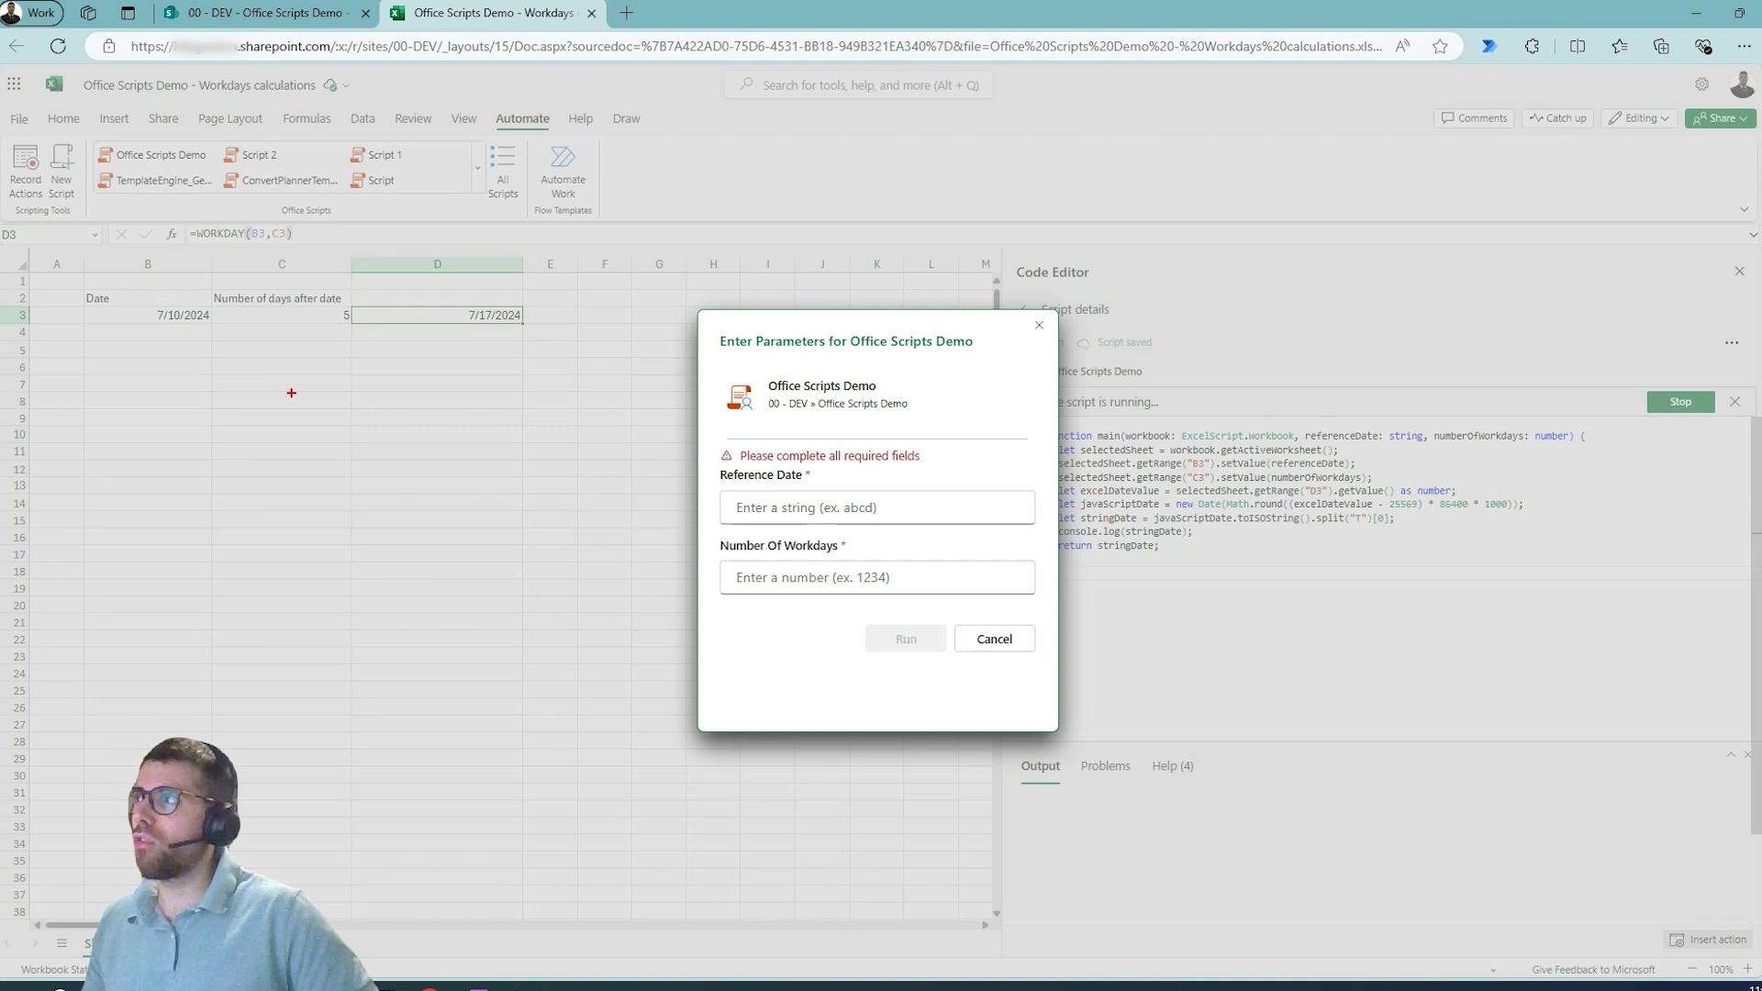
key("ctrl+2")
left_click_drag(95, 305, 360, 330)
left_click_drag(1302, 425, 1522, 448)
key("Escape")
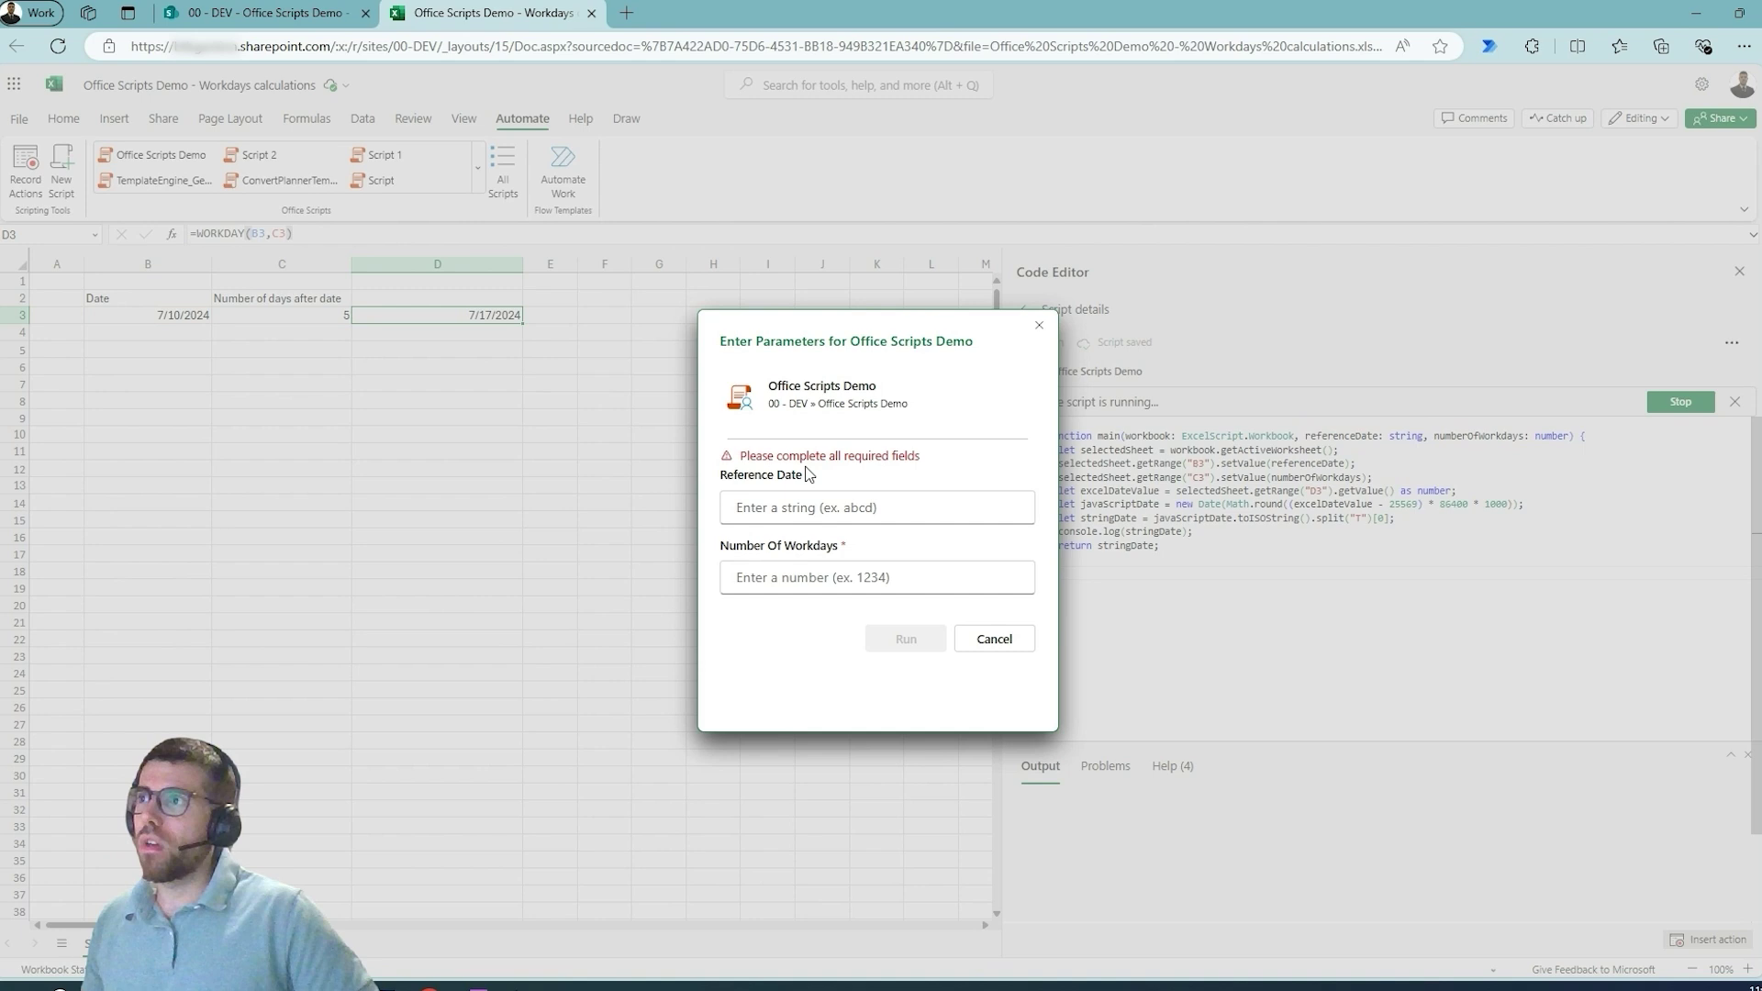
Run the script with Reference Date 2024-07-11 and 4 workdays, getting 2024-07-17
left_click(799, 514)
type("202")
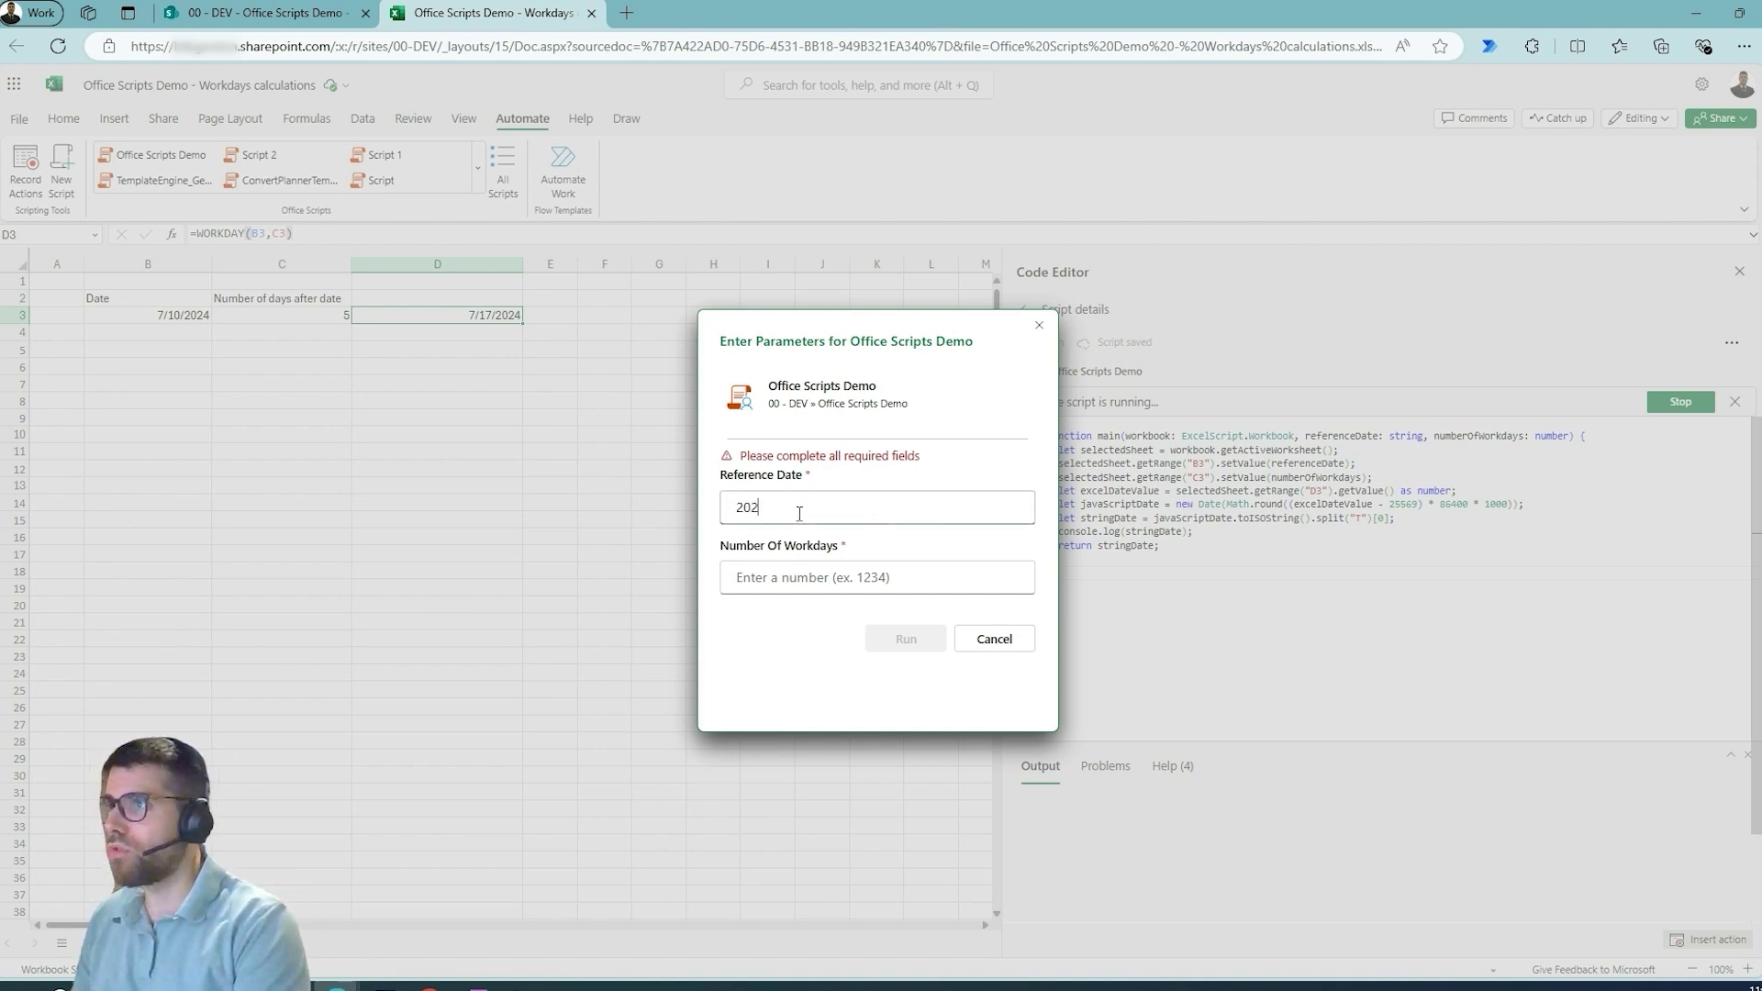
type("4-07-")
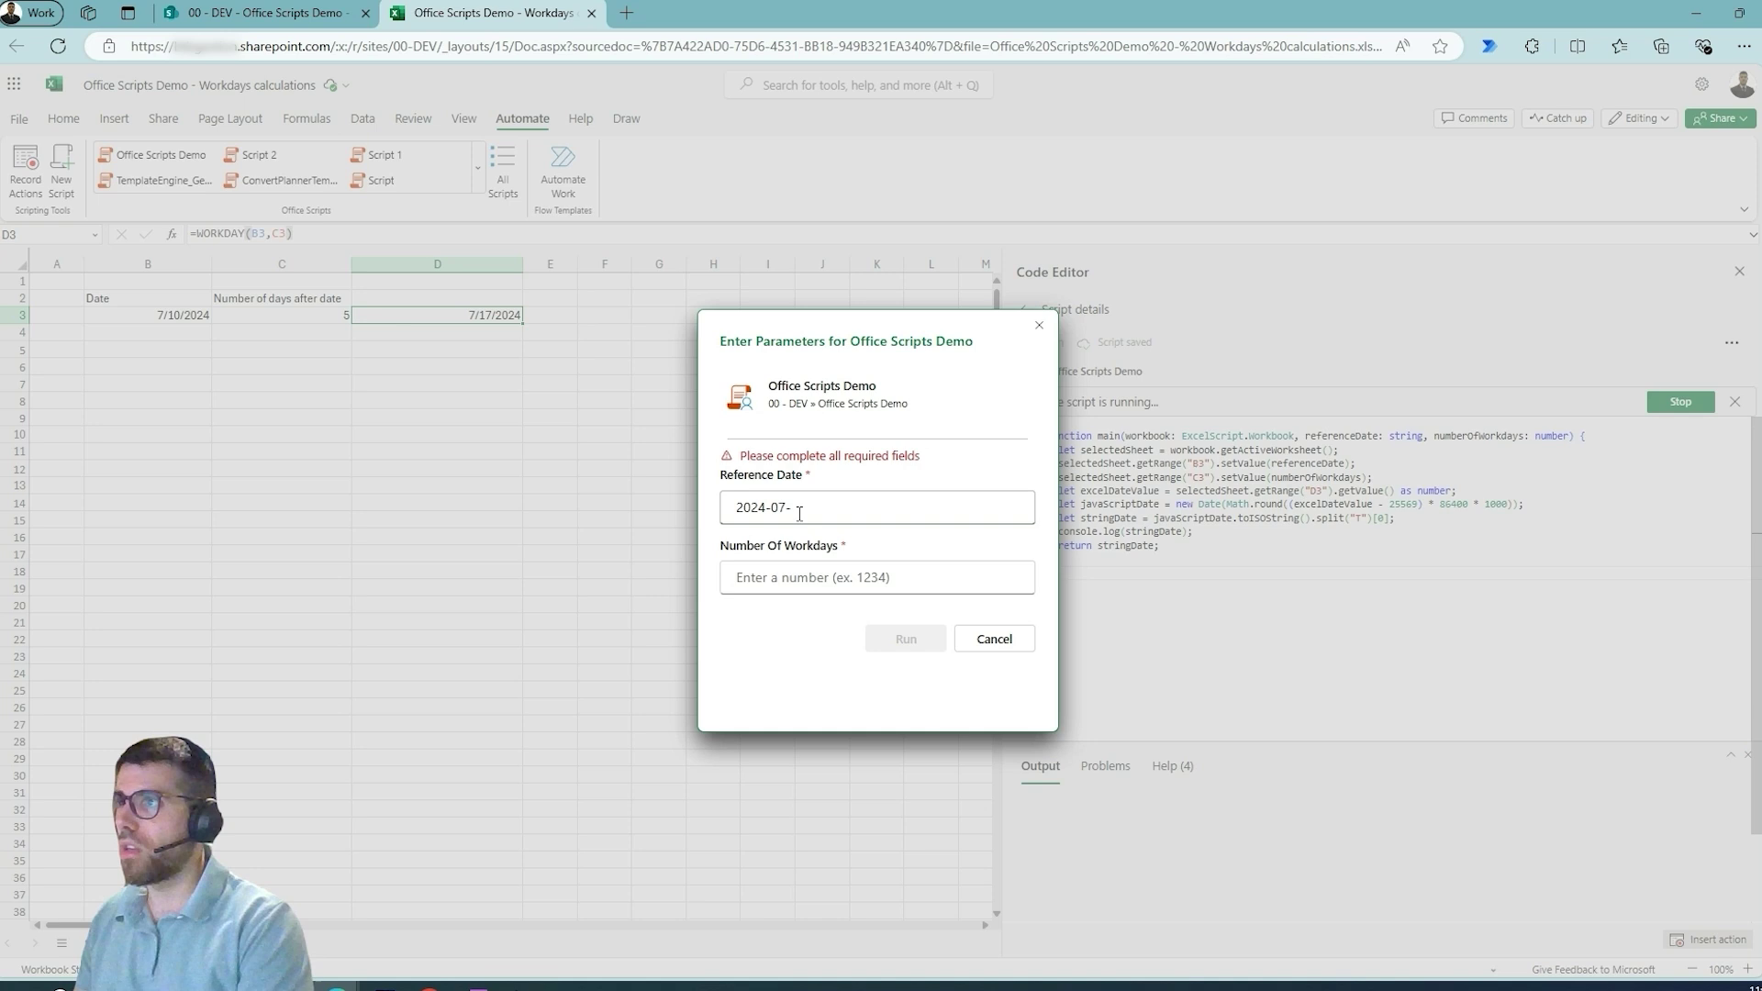
type("11")
left_click(797, 592)
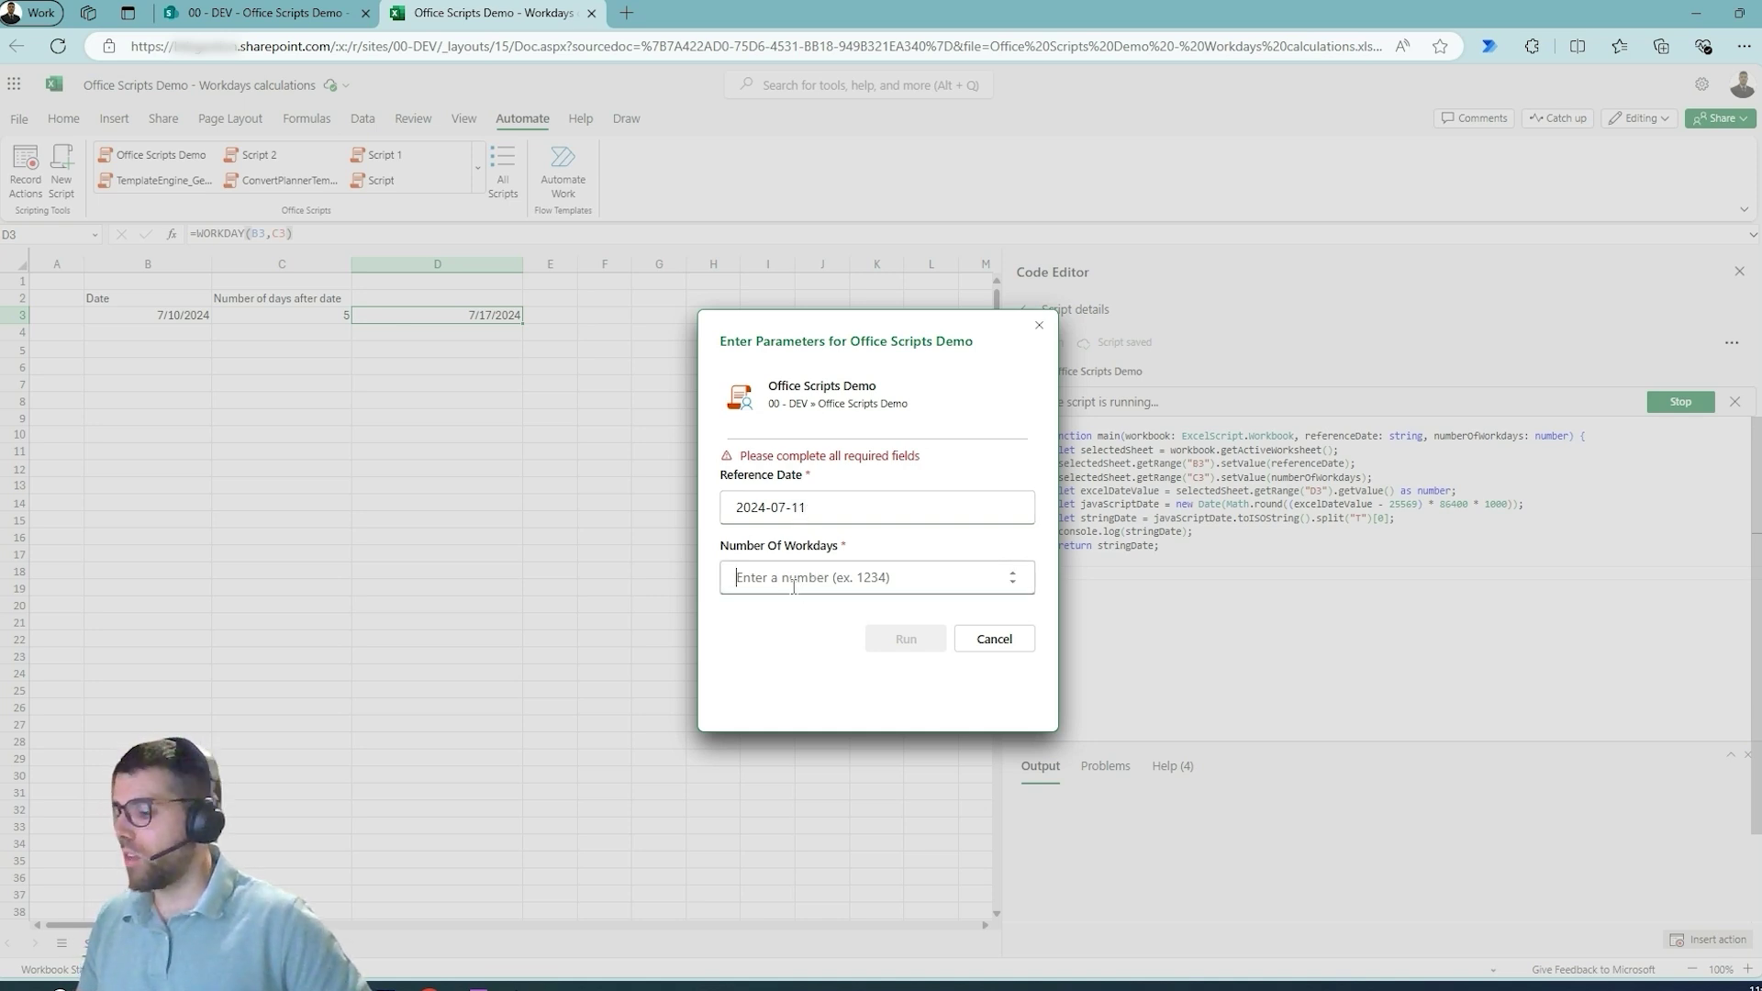
type("4")
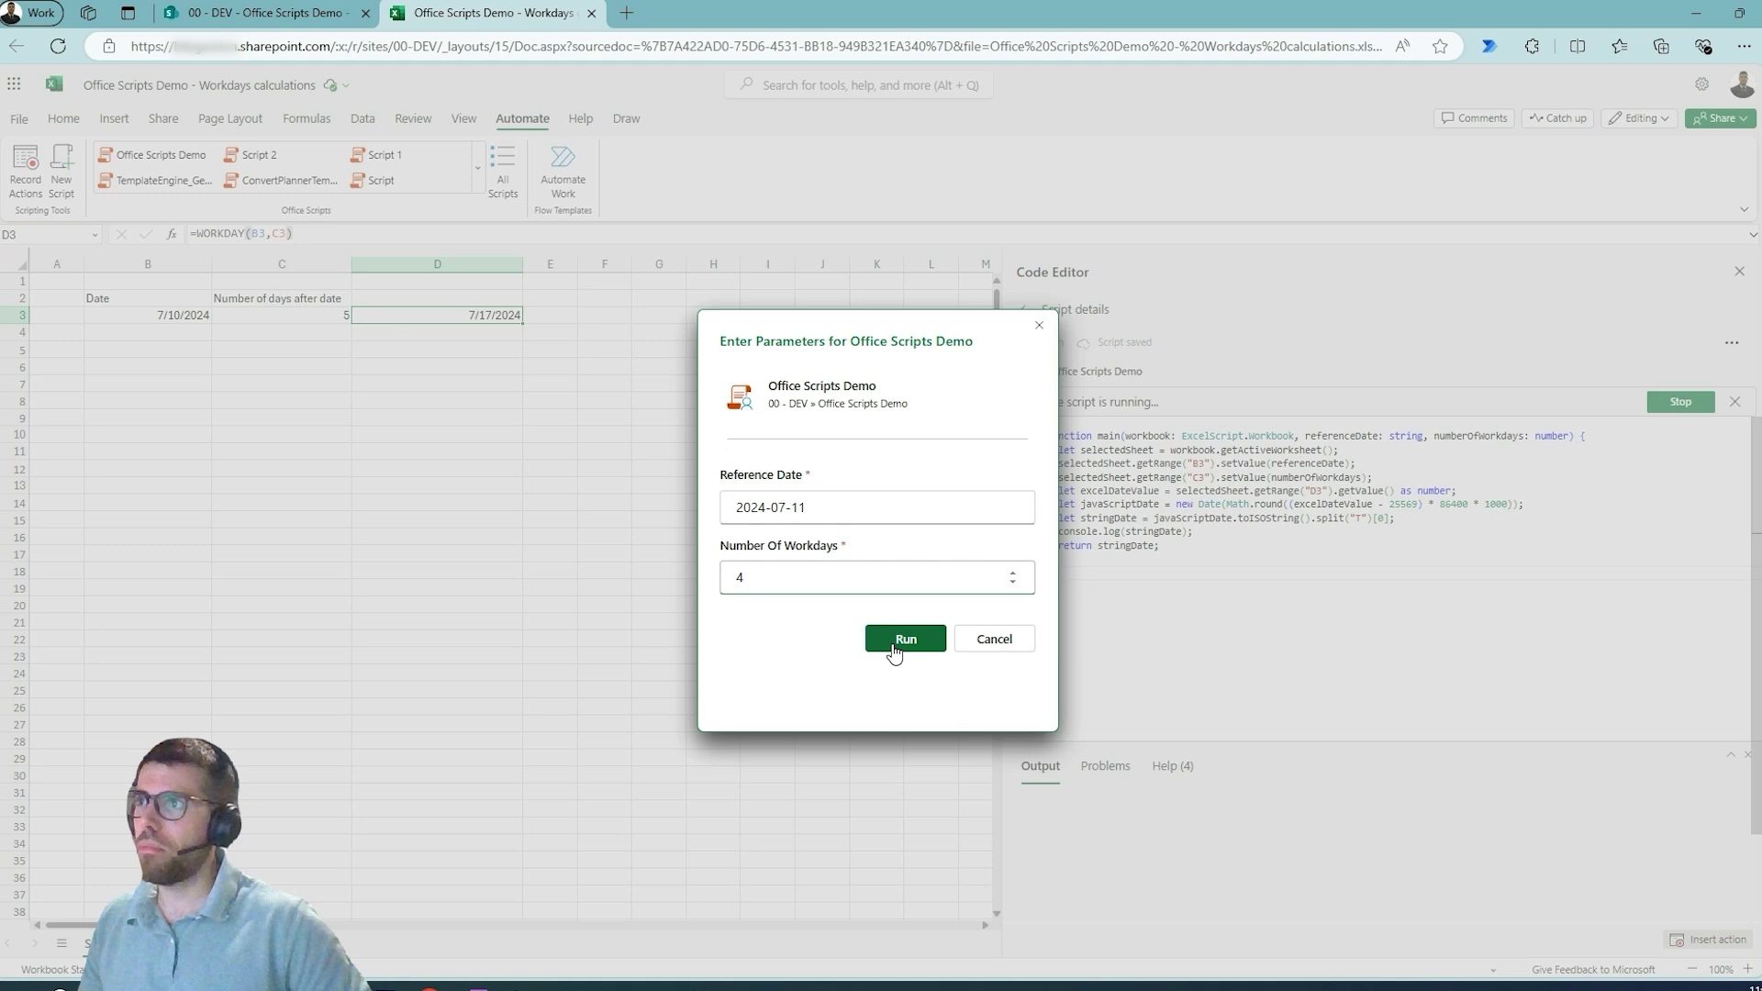
left_click(892, 642)
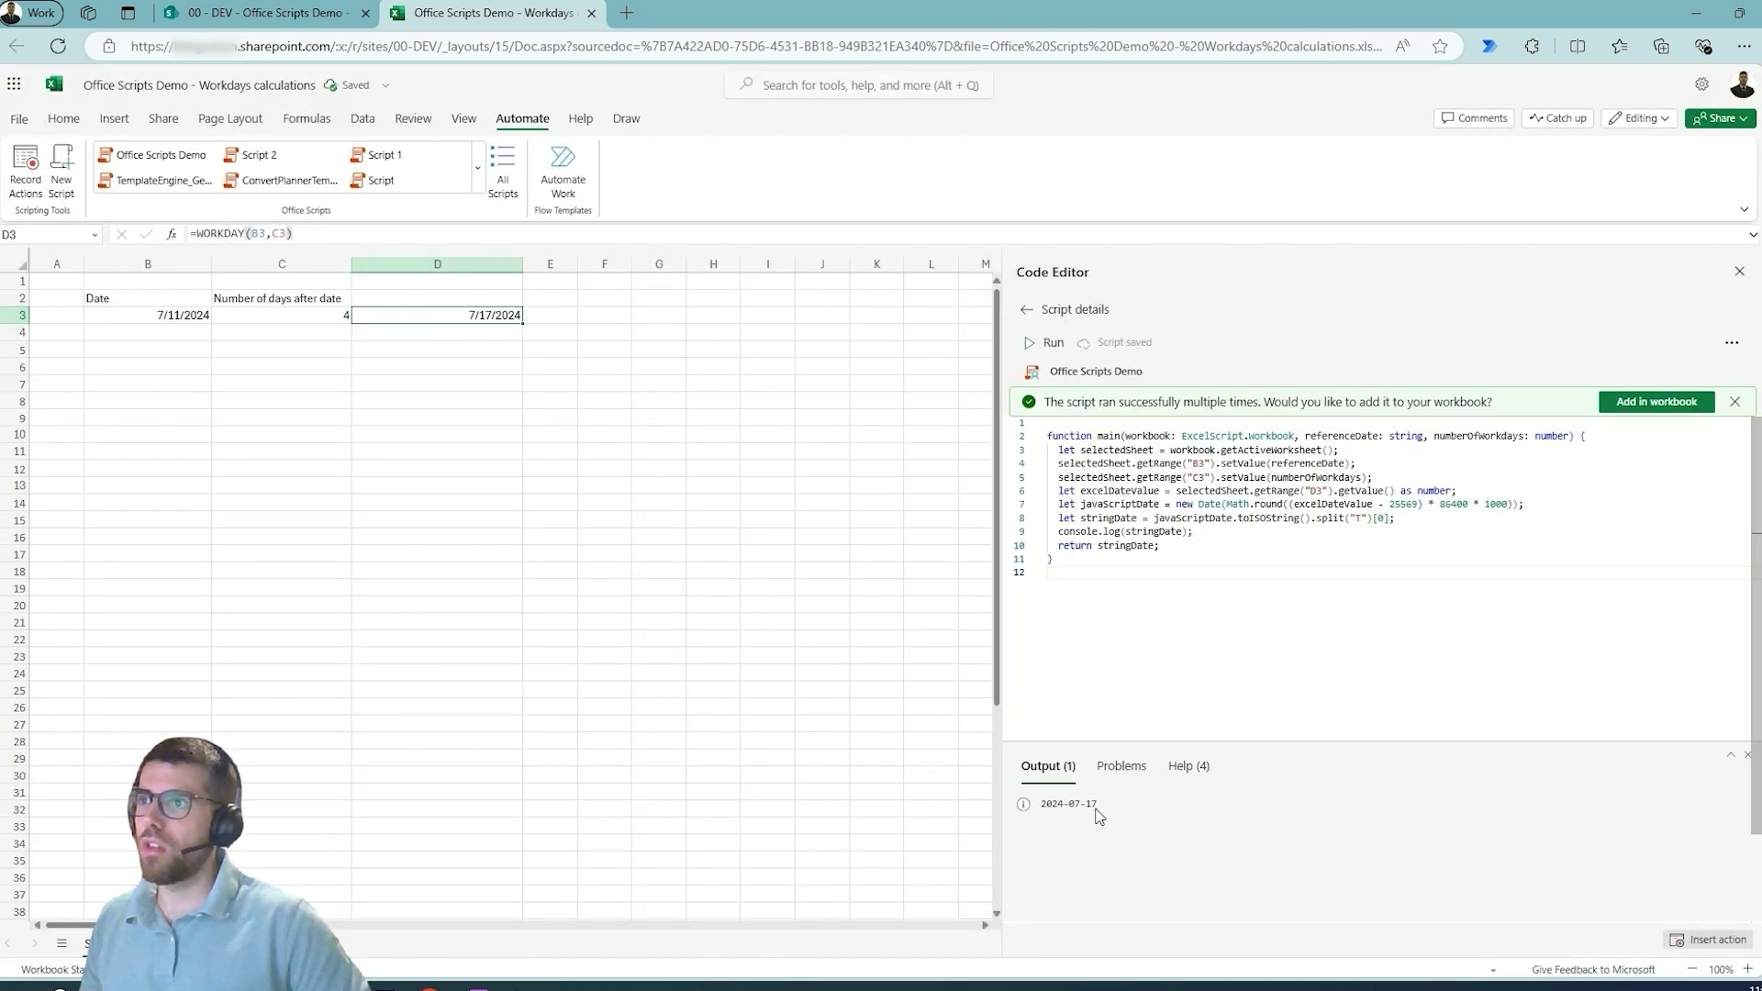
left_click_drag(1105, 807, 1085, 805)
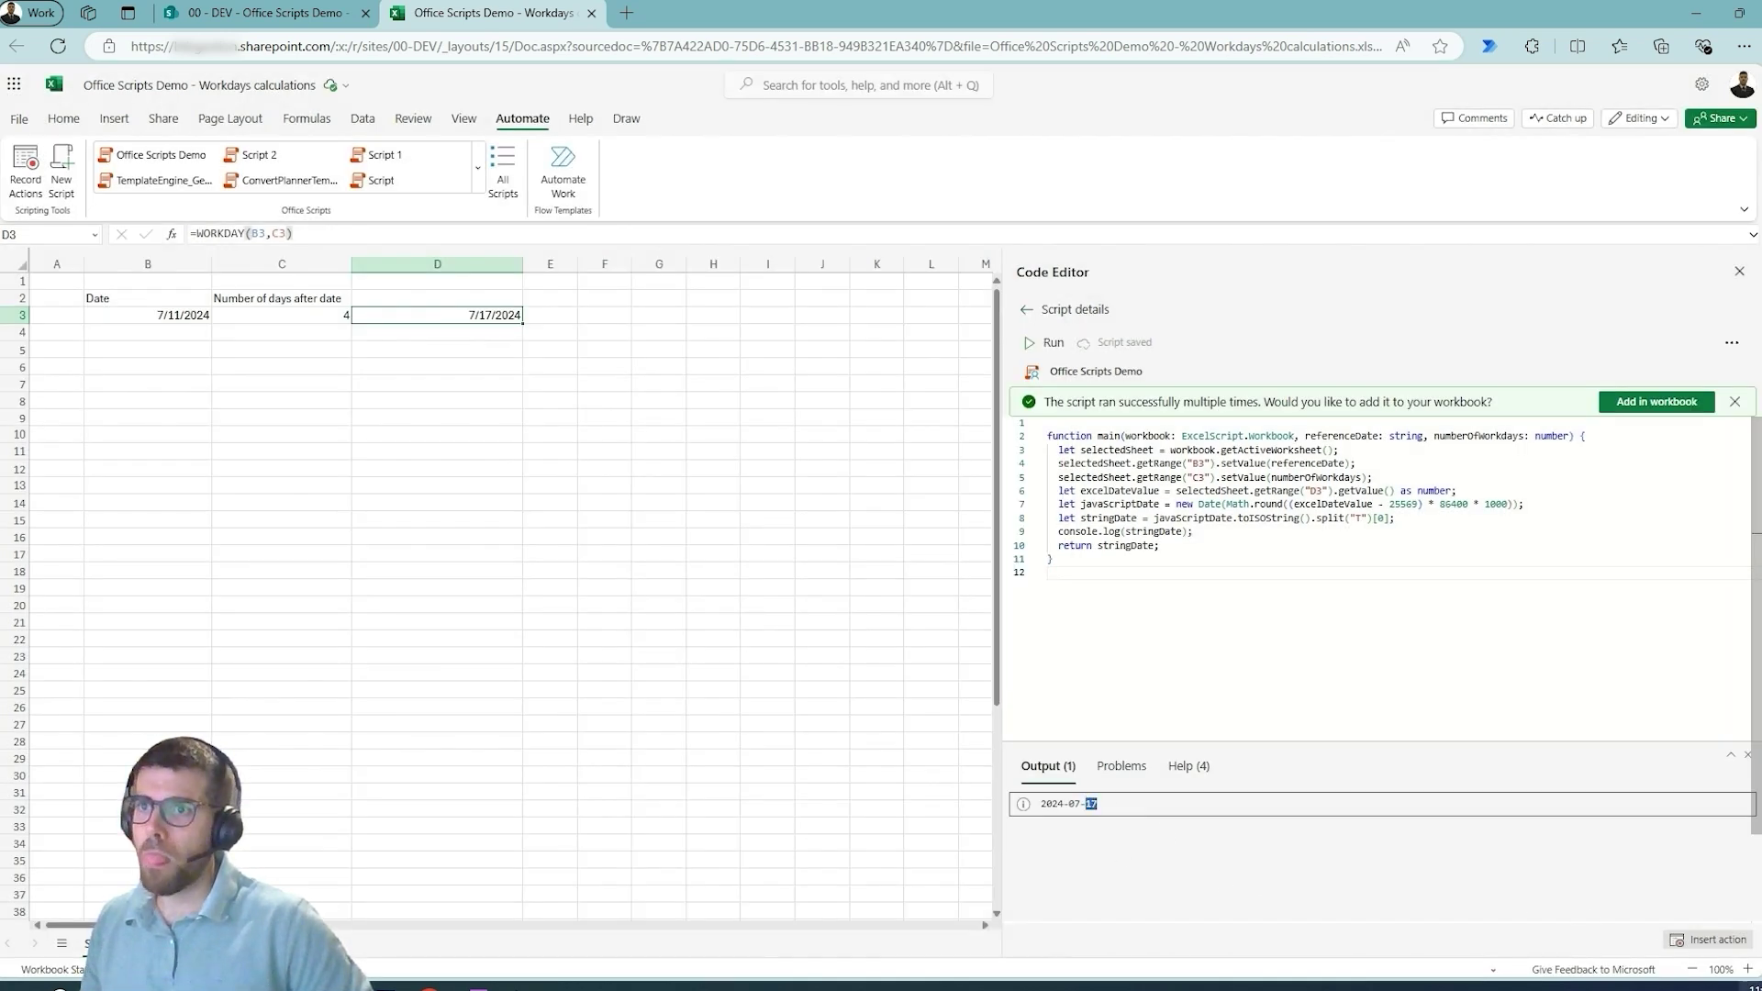
Check 2024-07-17 against the July system calendar, then bring the Power Apps flow forward
left_click(1735, 986)
scroll(1675, 666, "down", 2)
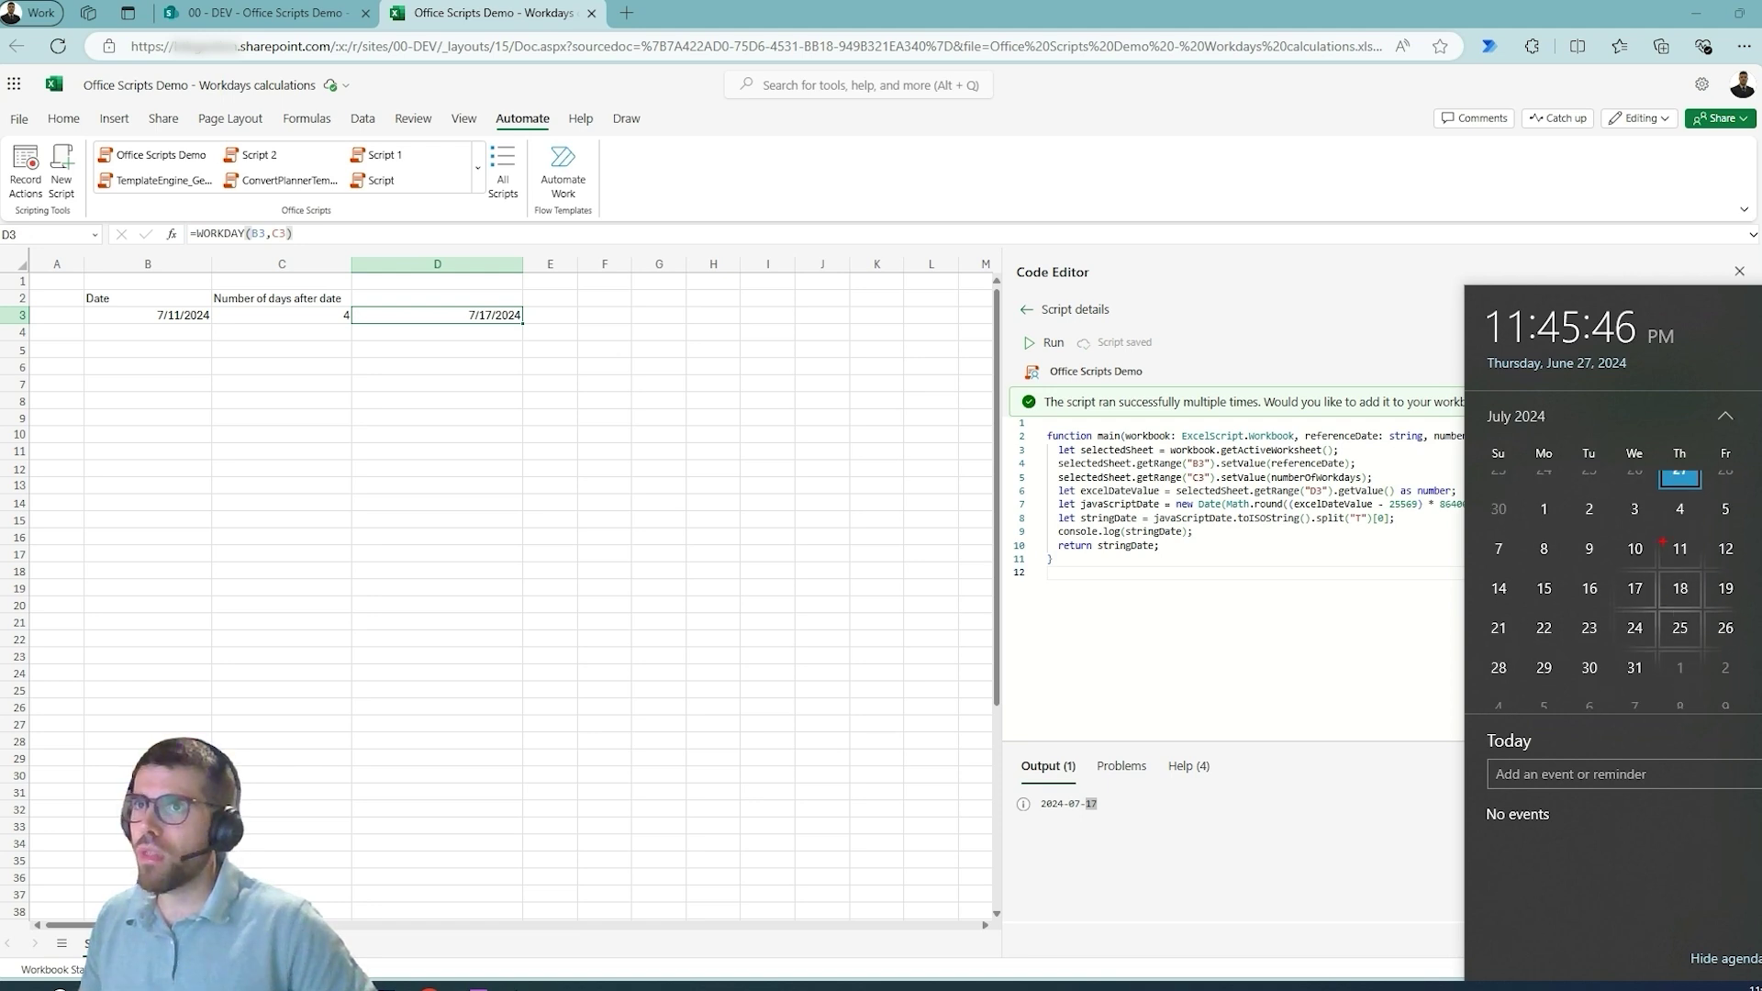
left_click_drag(1663, 541, 1698, 566)
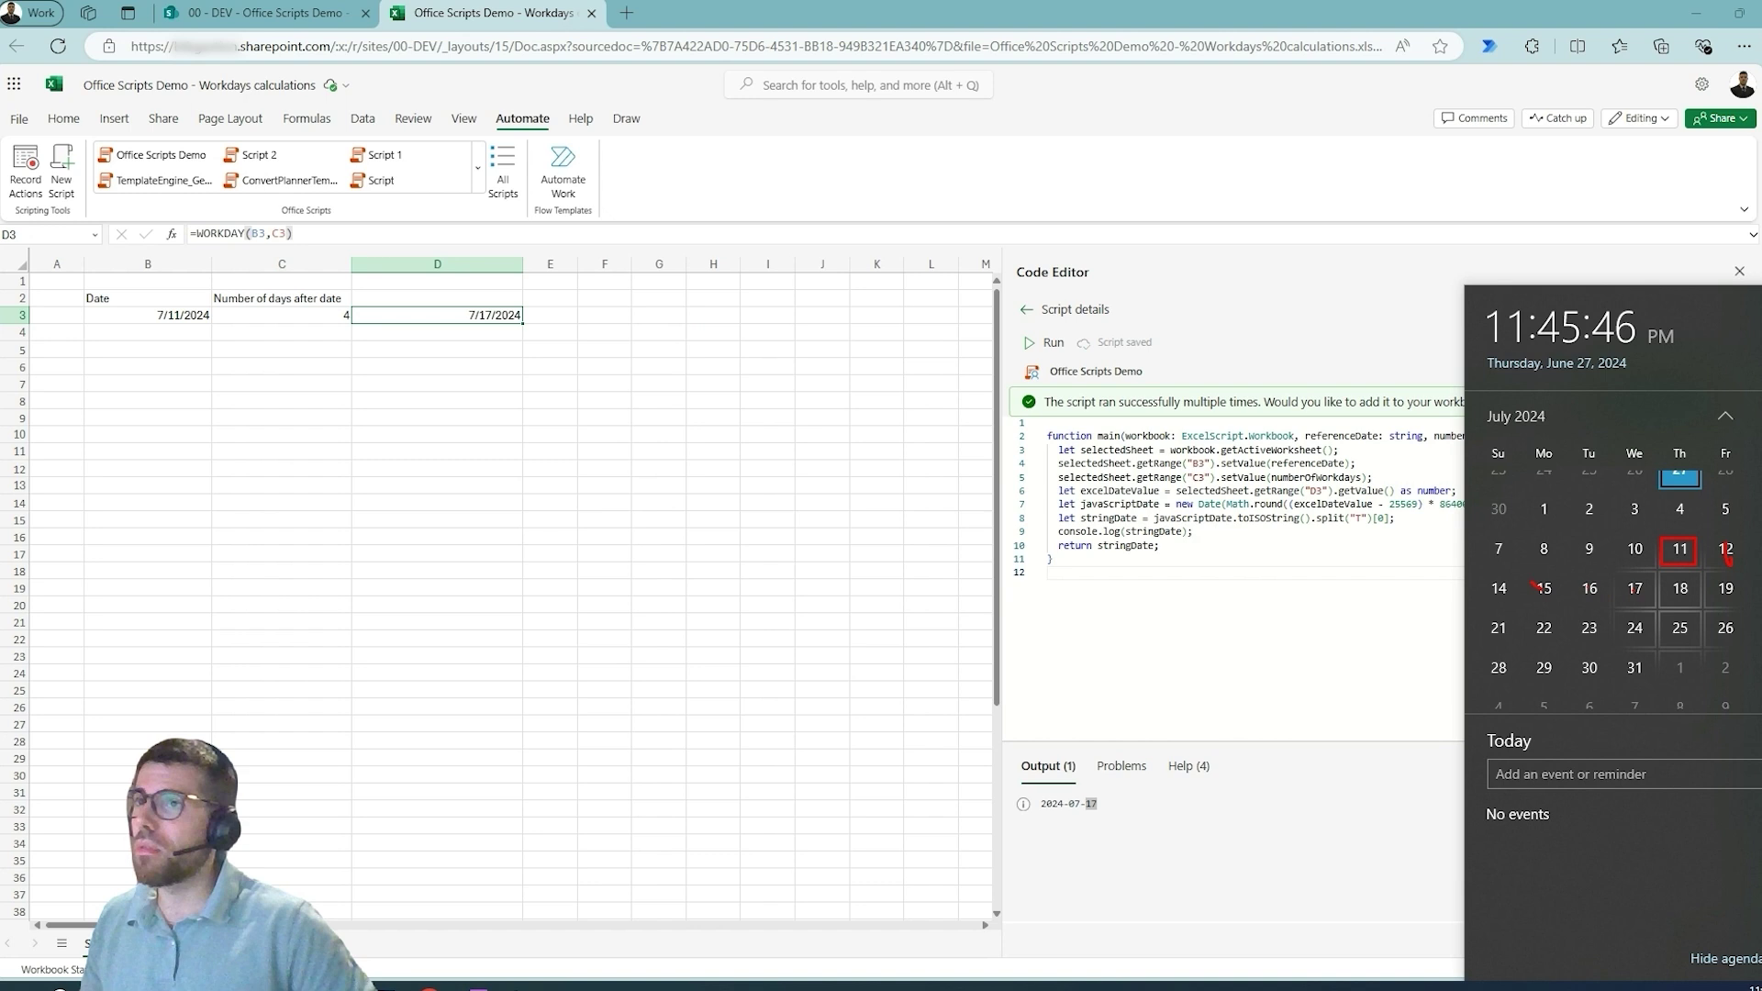
key("Escape")
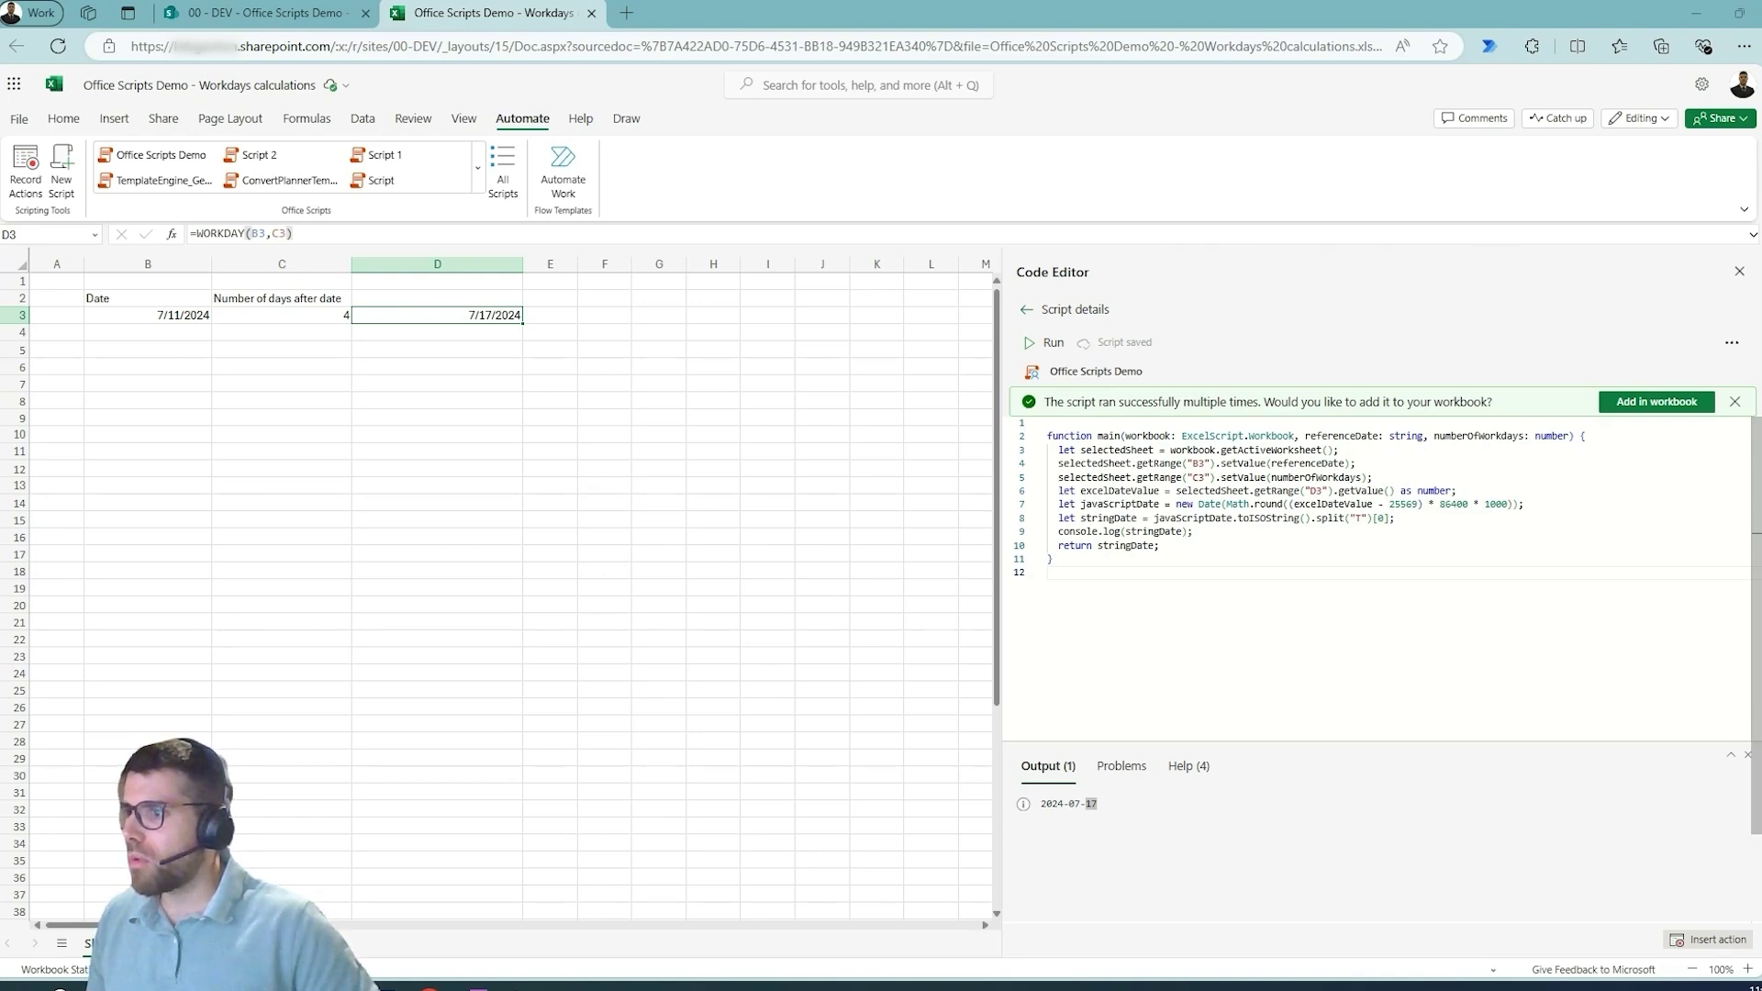
key("alt+Tab")
left_click_drag(491, 16, 693, 27)
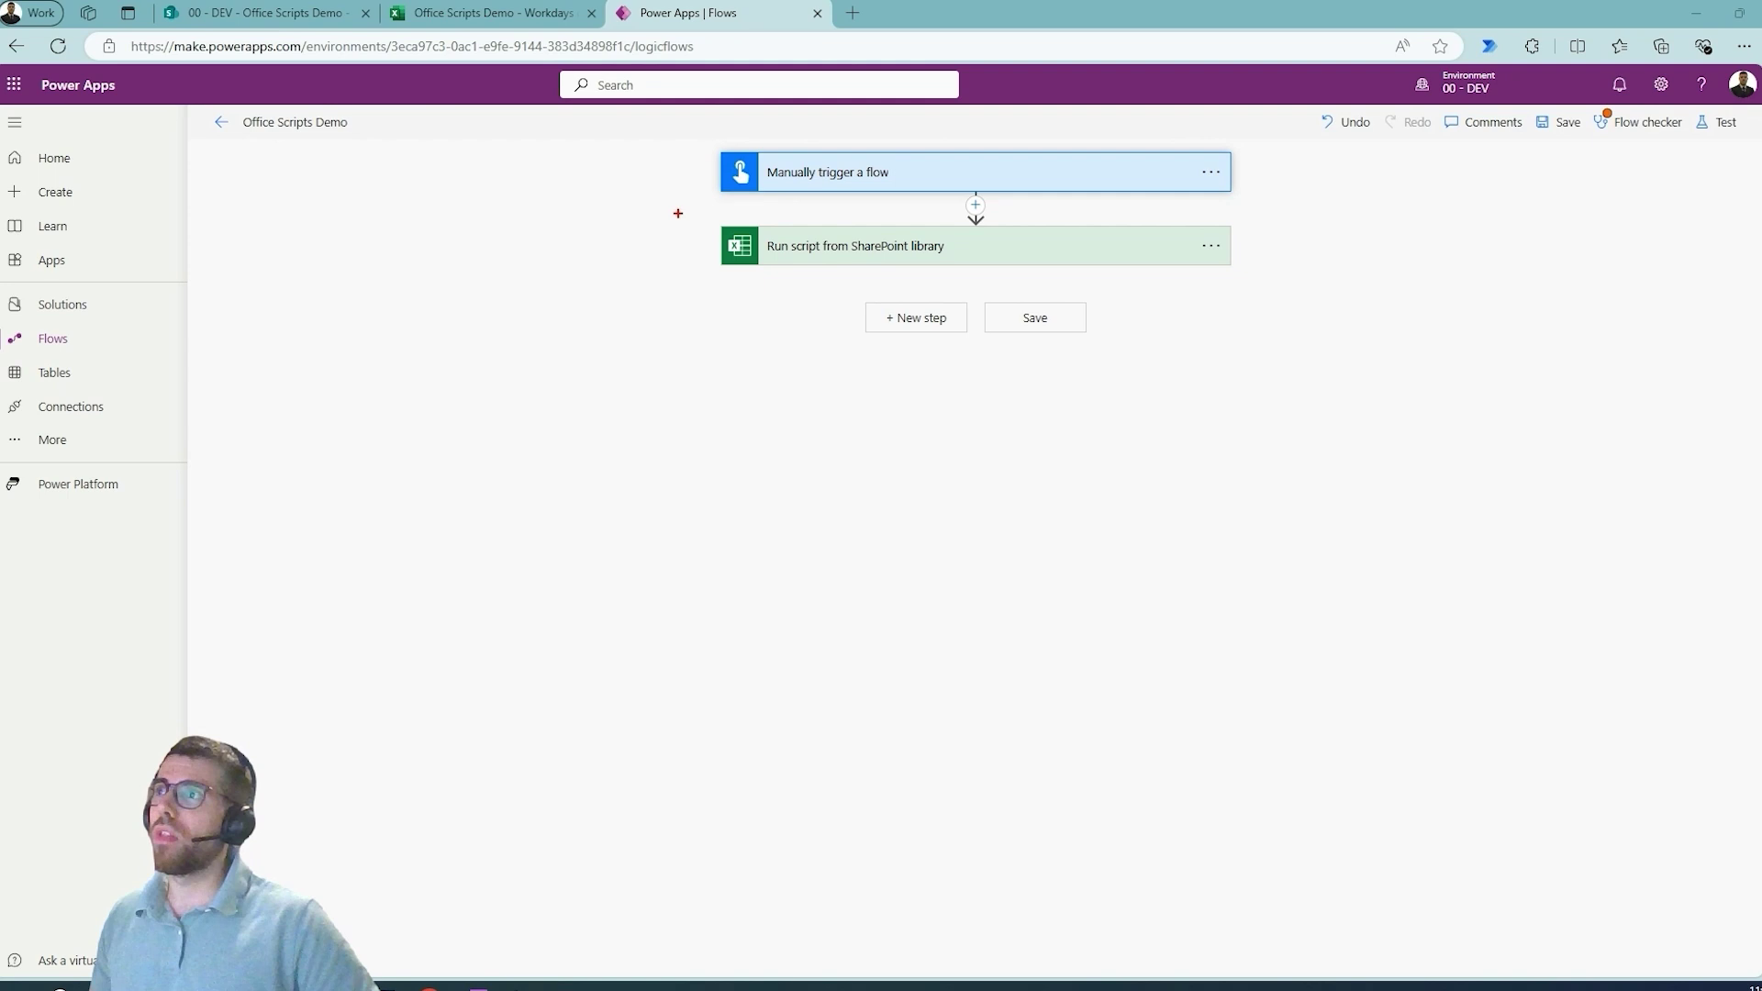
Compare the Excel workbook with the flow's Run script from SharePoint library step
left_click_drag(677, 213, 1275, 288)
key("Escape")
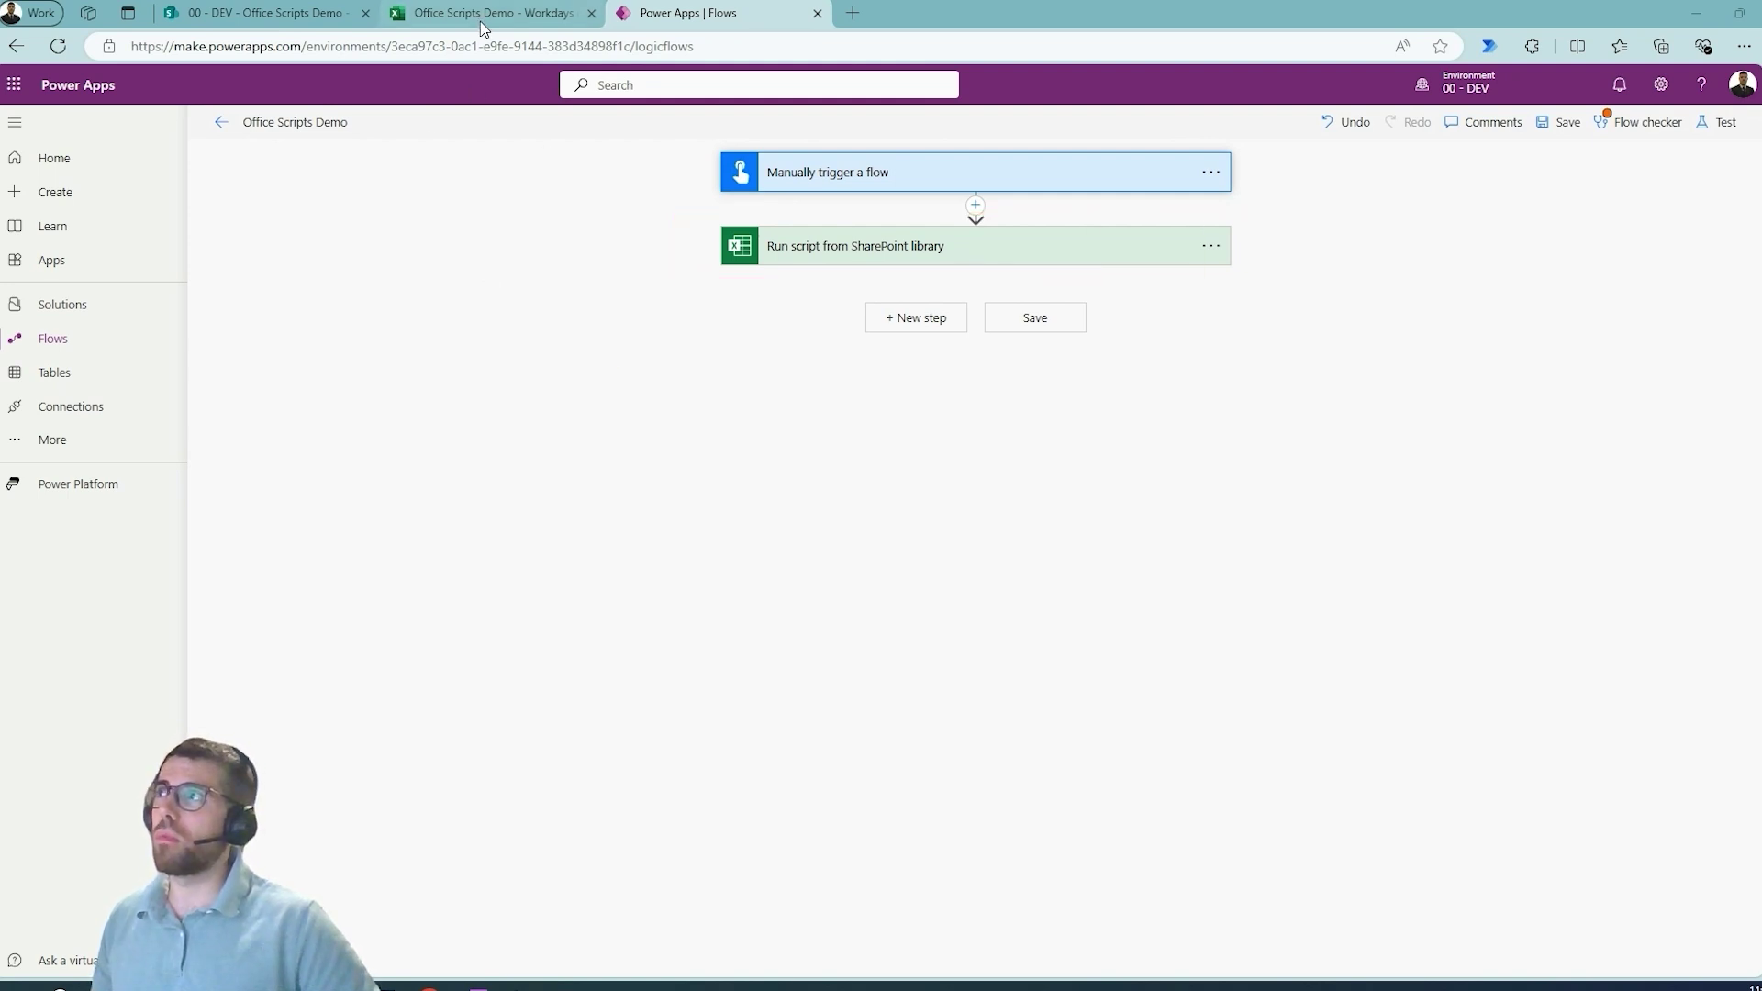
left_click(482, 19)
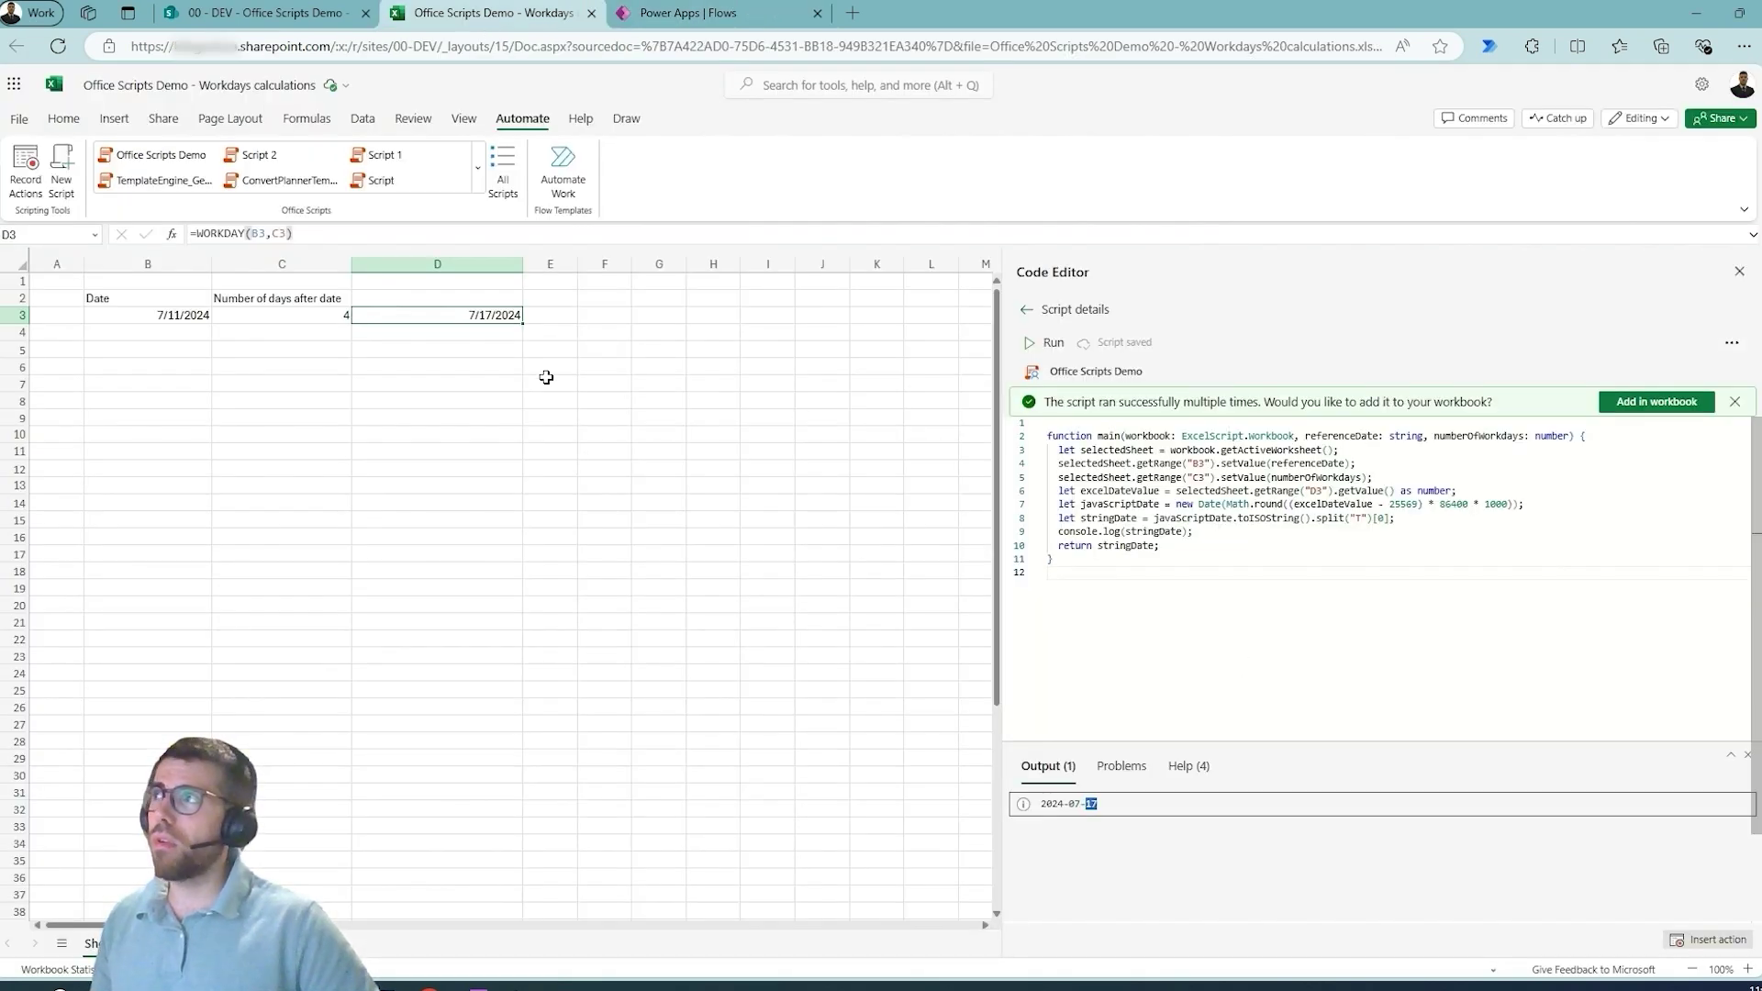
left_click(725, 15)
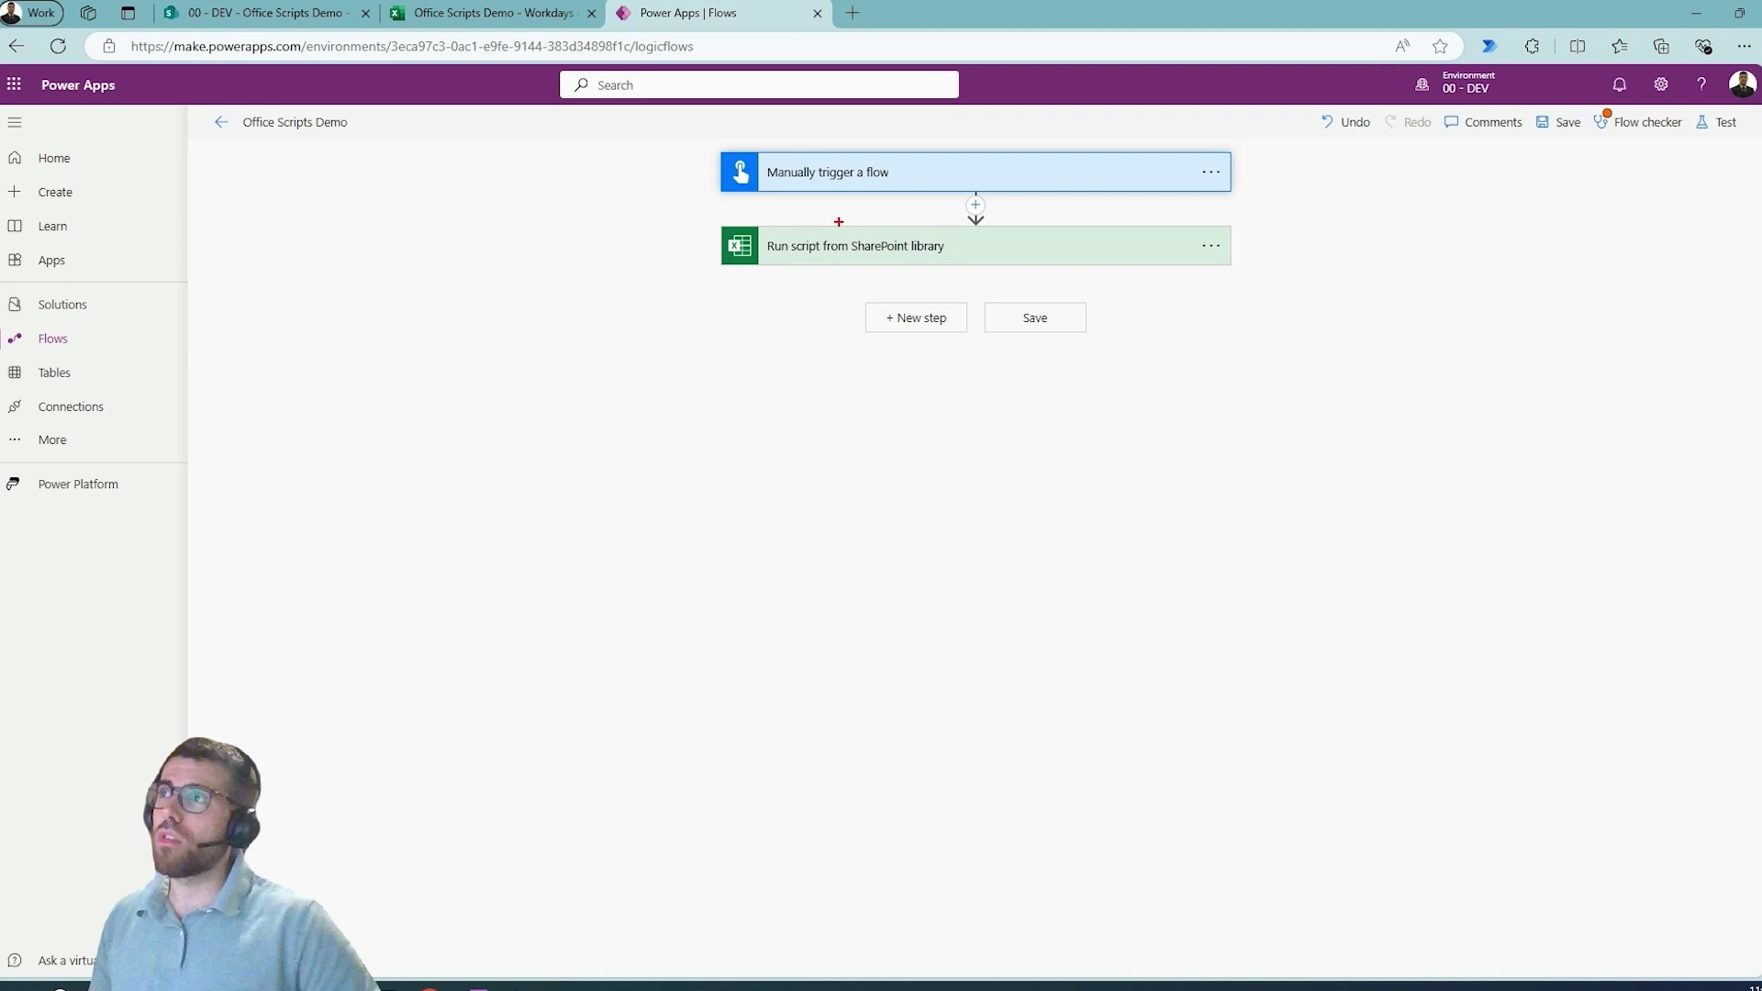
left_click_drag(831, 227, 966, 283)
key("Escape")
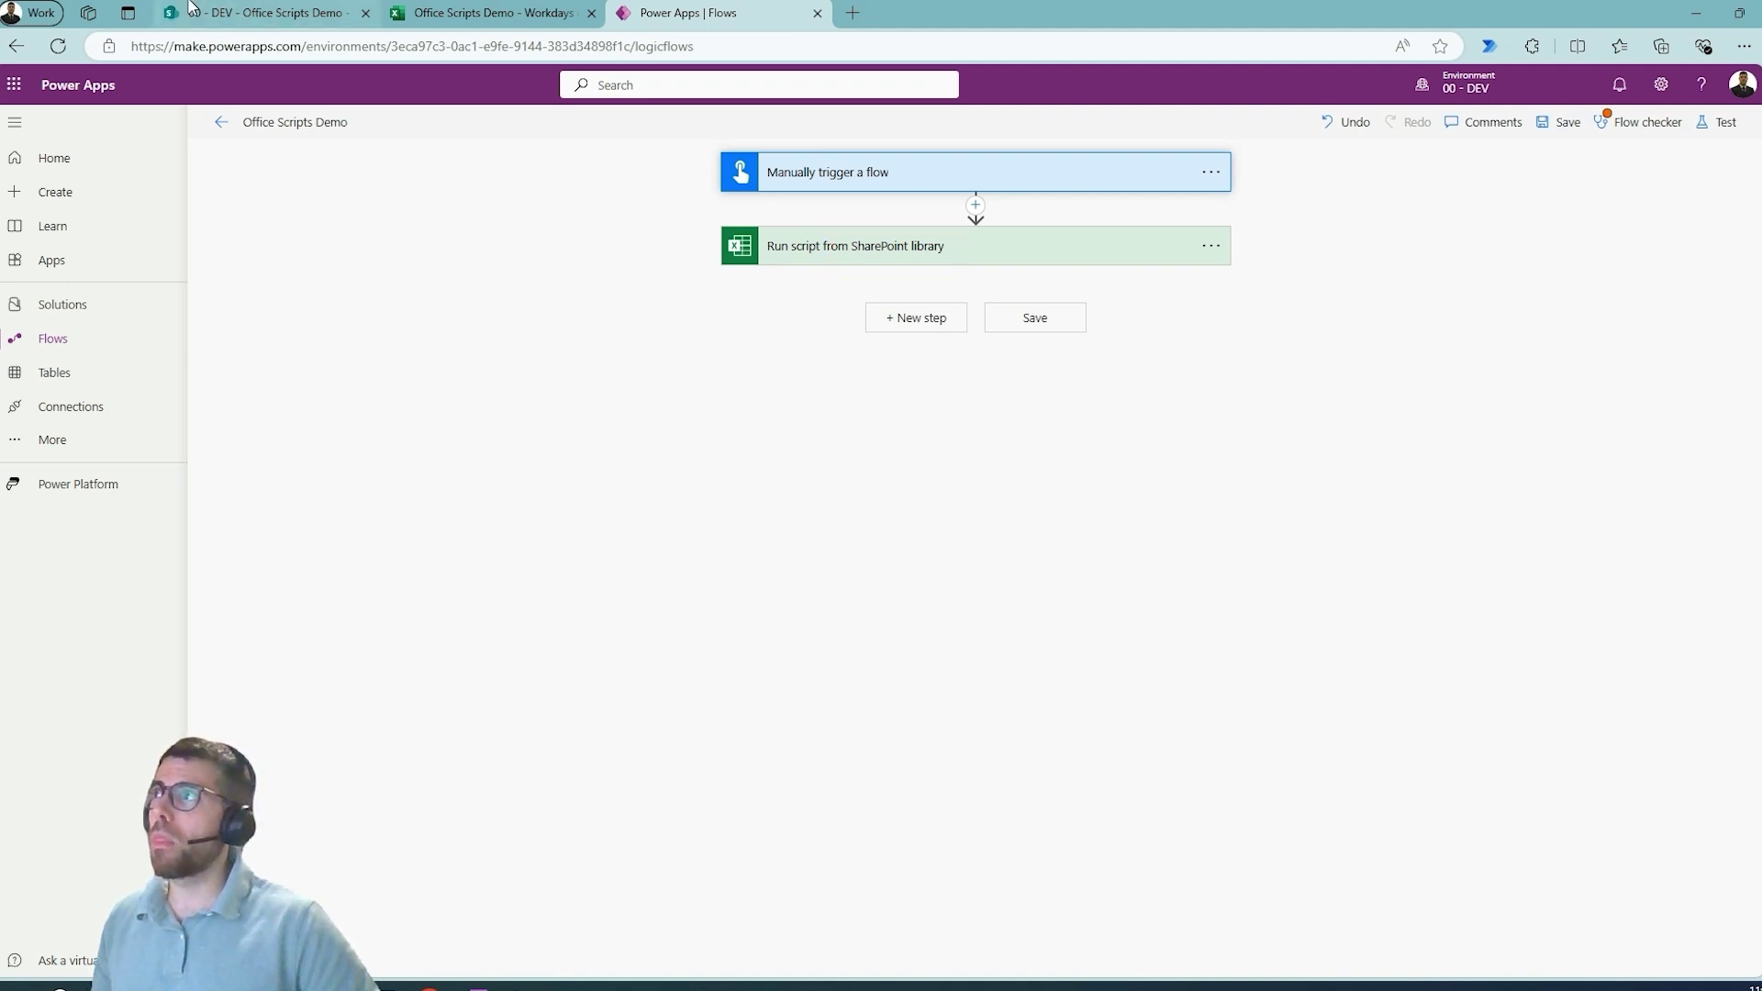
Open Office Scripts Demo.osts in the SharePoint library and view its JSON-wrapped script code
left_click(234, 13)
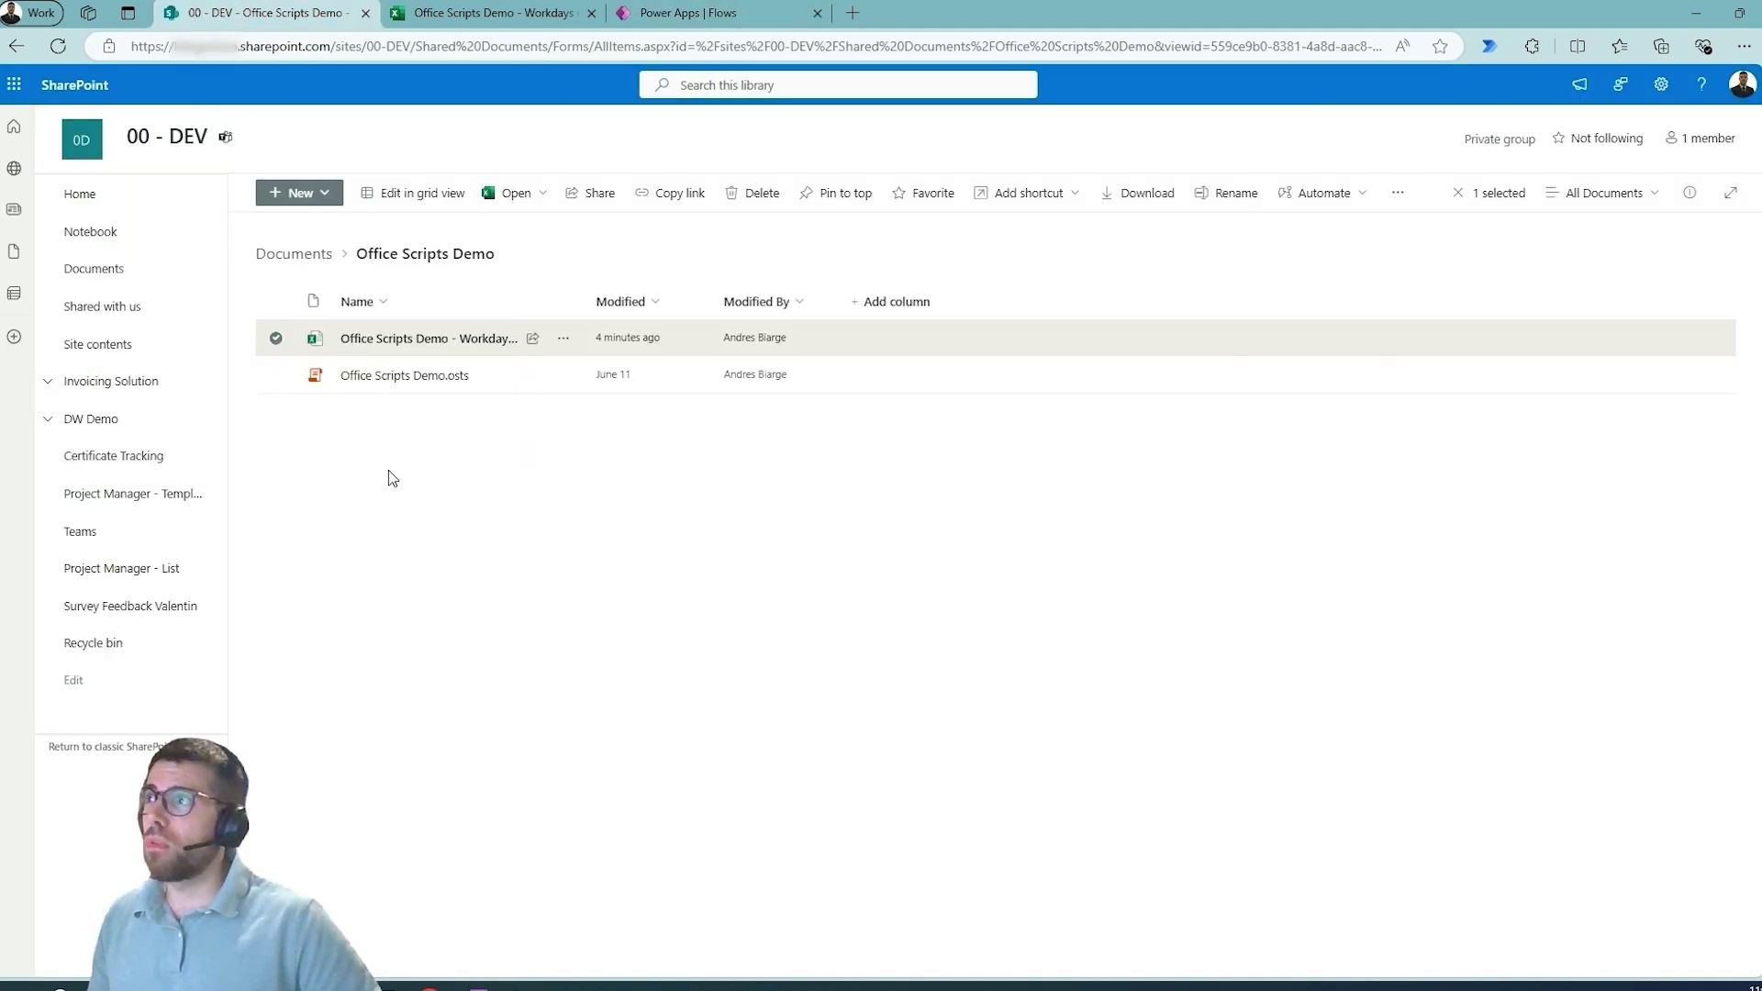
left_click(441, 379)
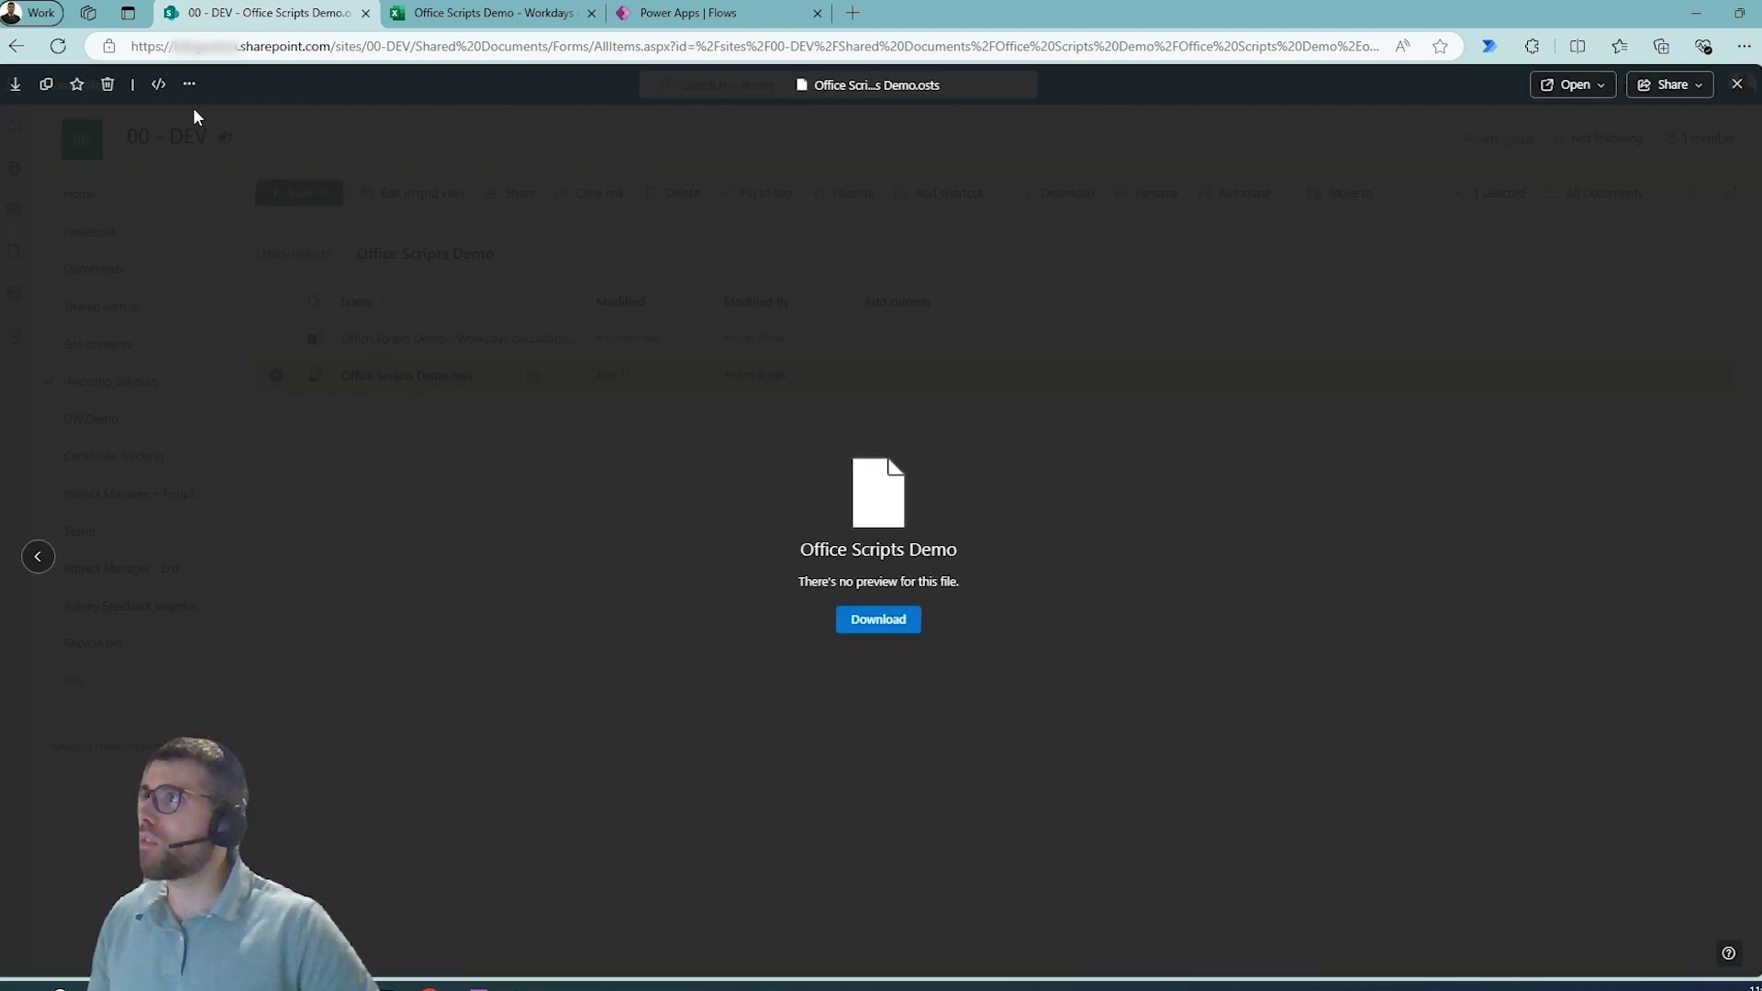
left_click(57, 46)
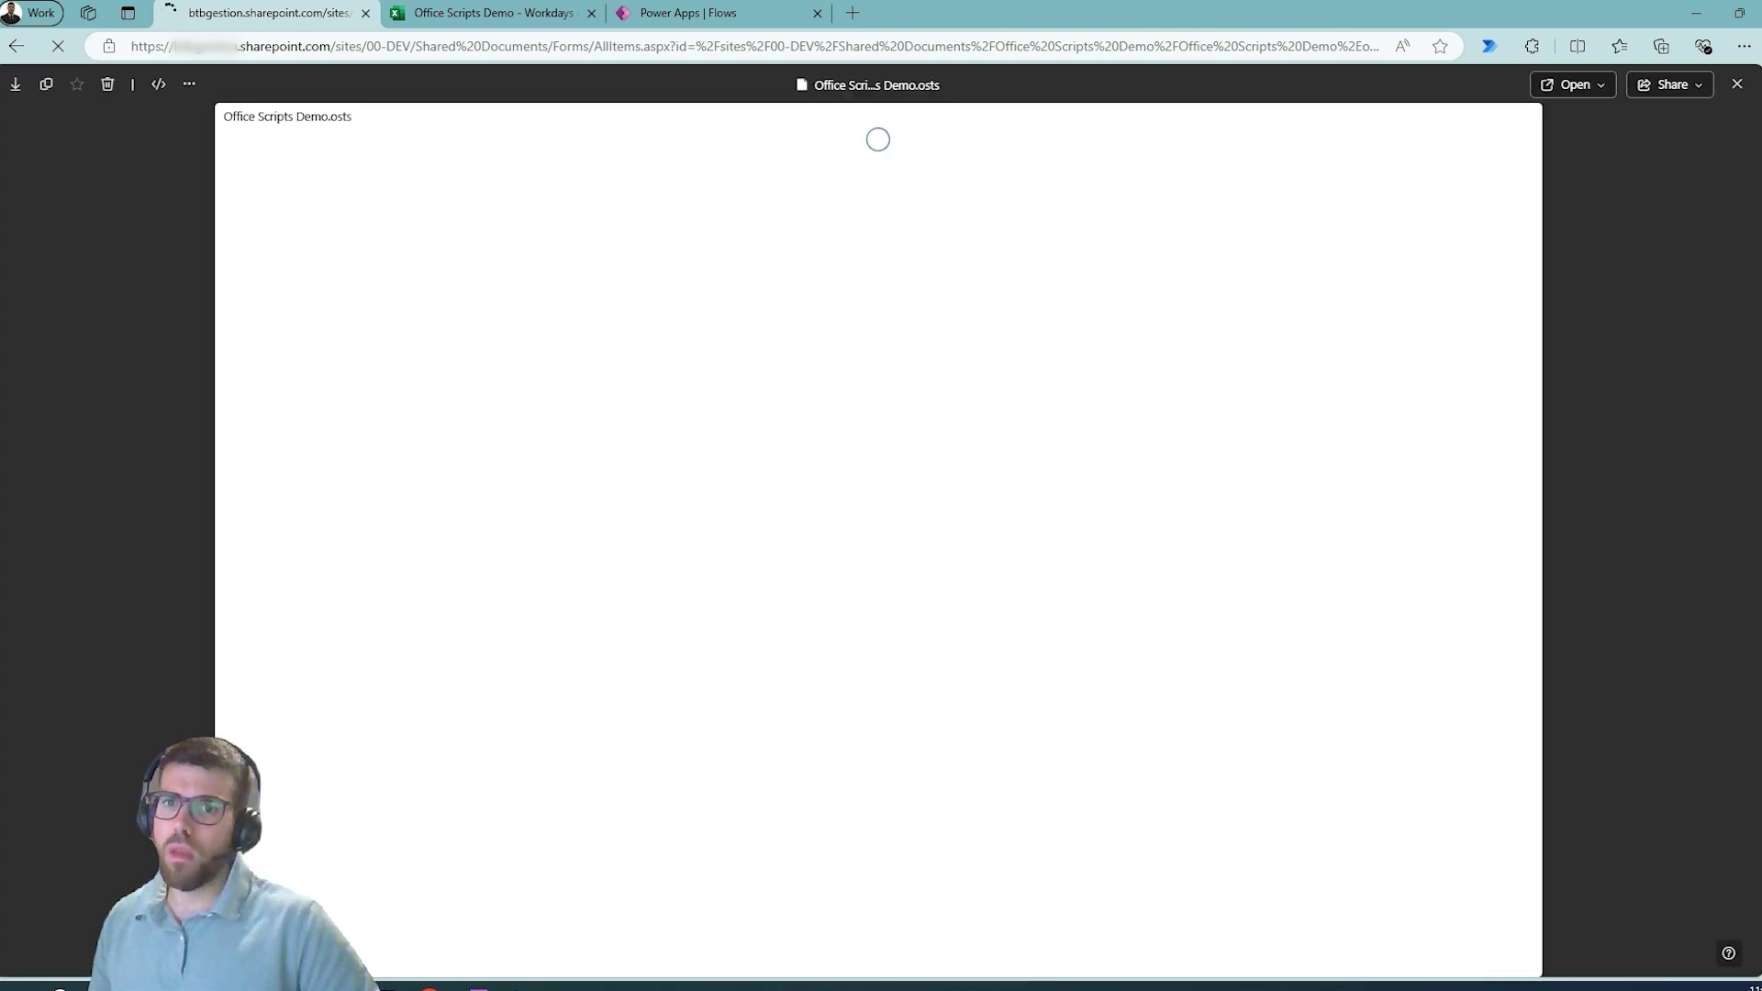
left_click_drag(549, 150, 946, 246)
left_click(945, 246)
left_click_drag(823, 164, 1377, 266)
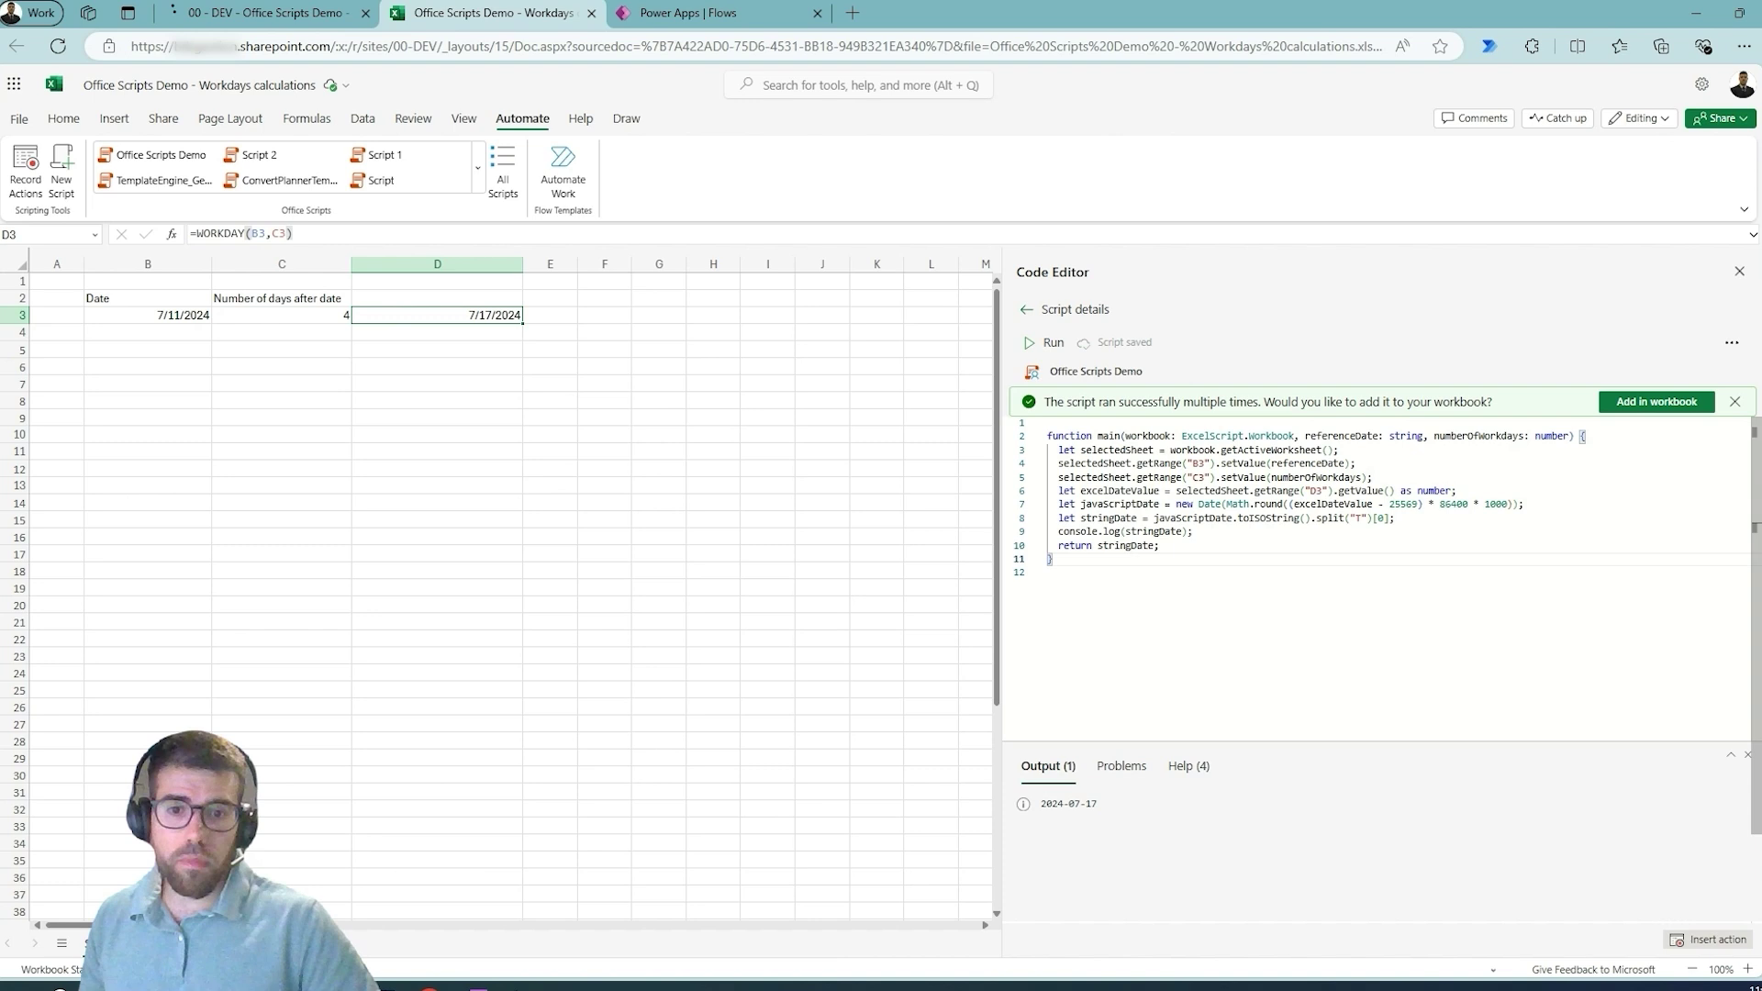
Add an Excel Online (Business) Run script action after the manual trigger, found by searching 'run'
key("ctrl+Tab")
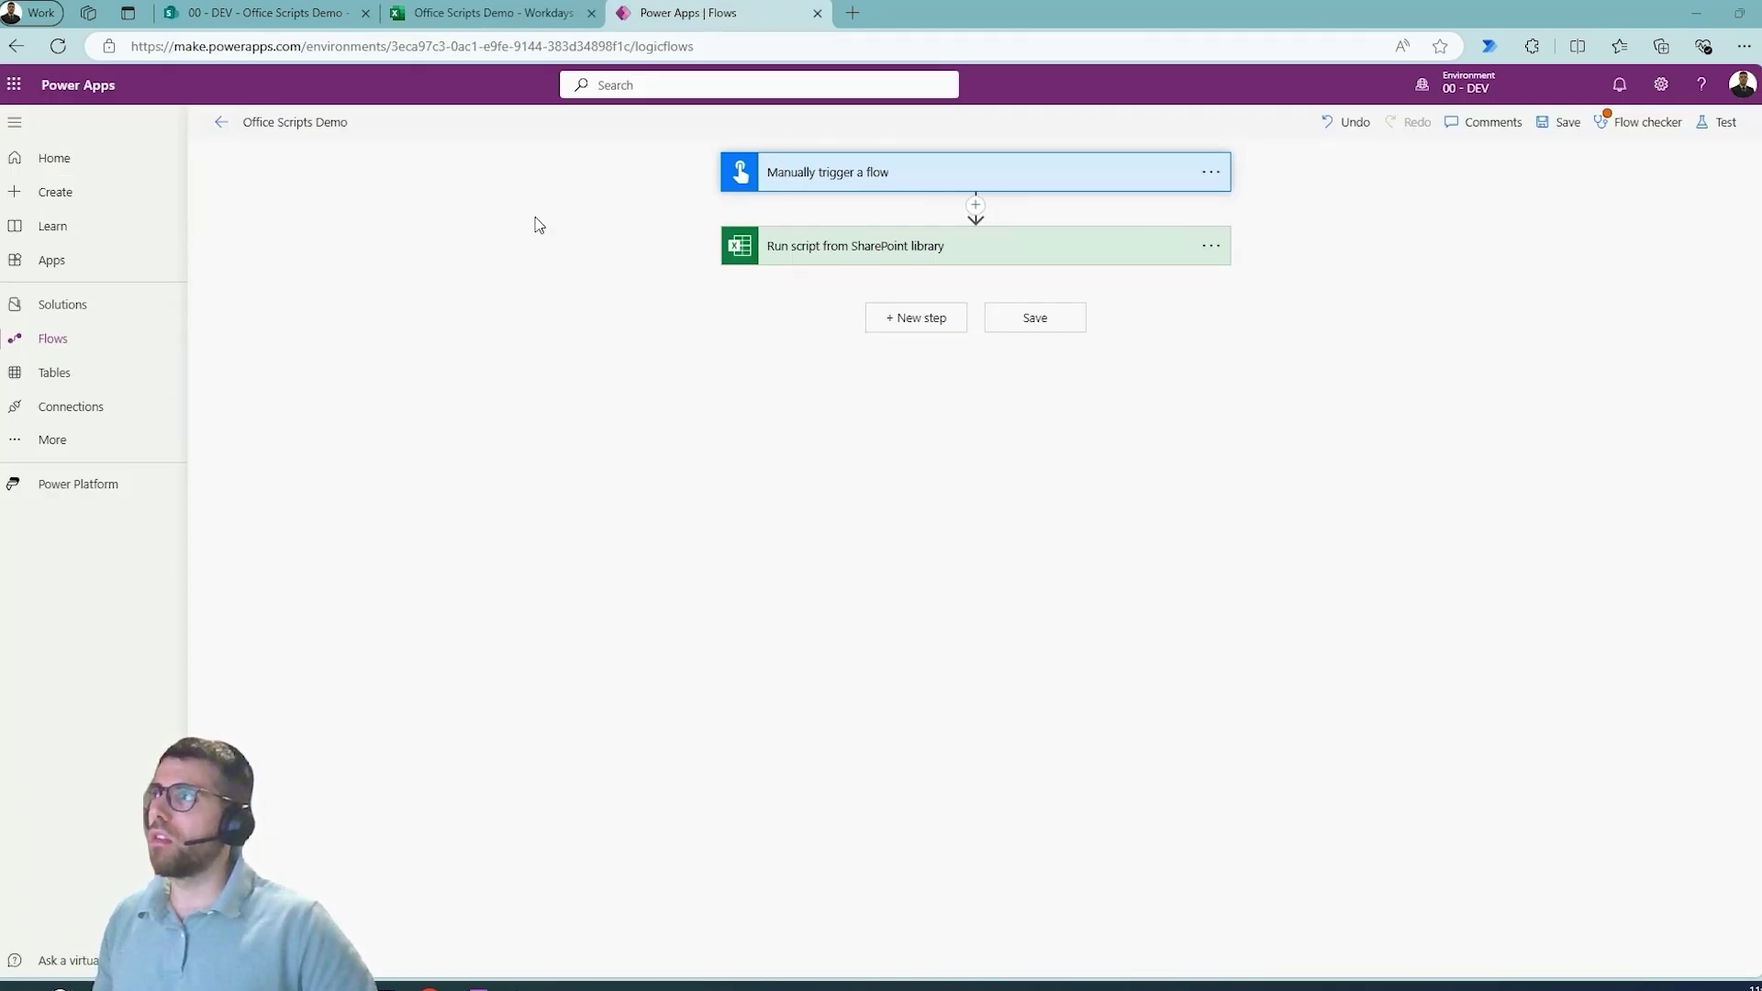
left_click_drag(695, 224, 952, 211)
left_click(976, 204)
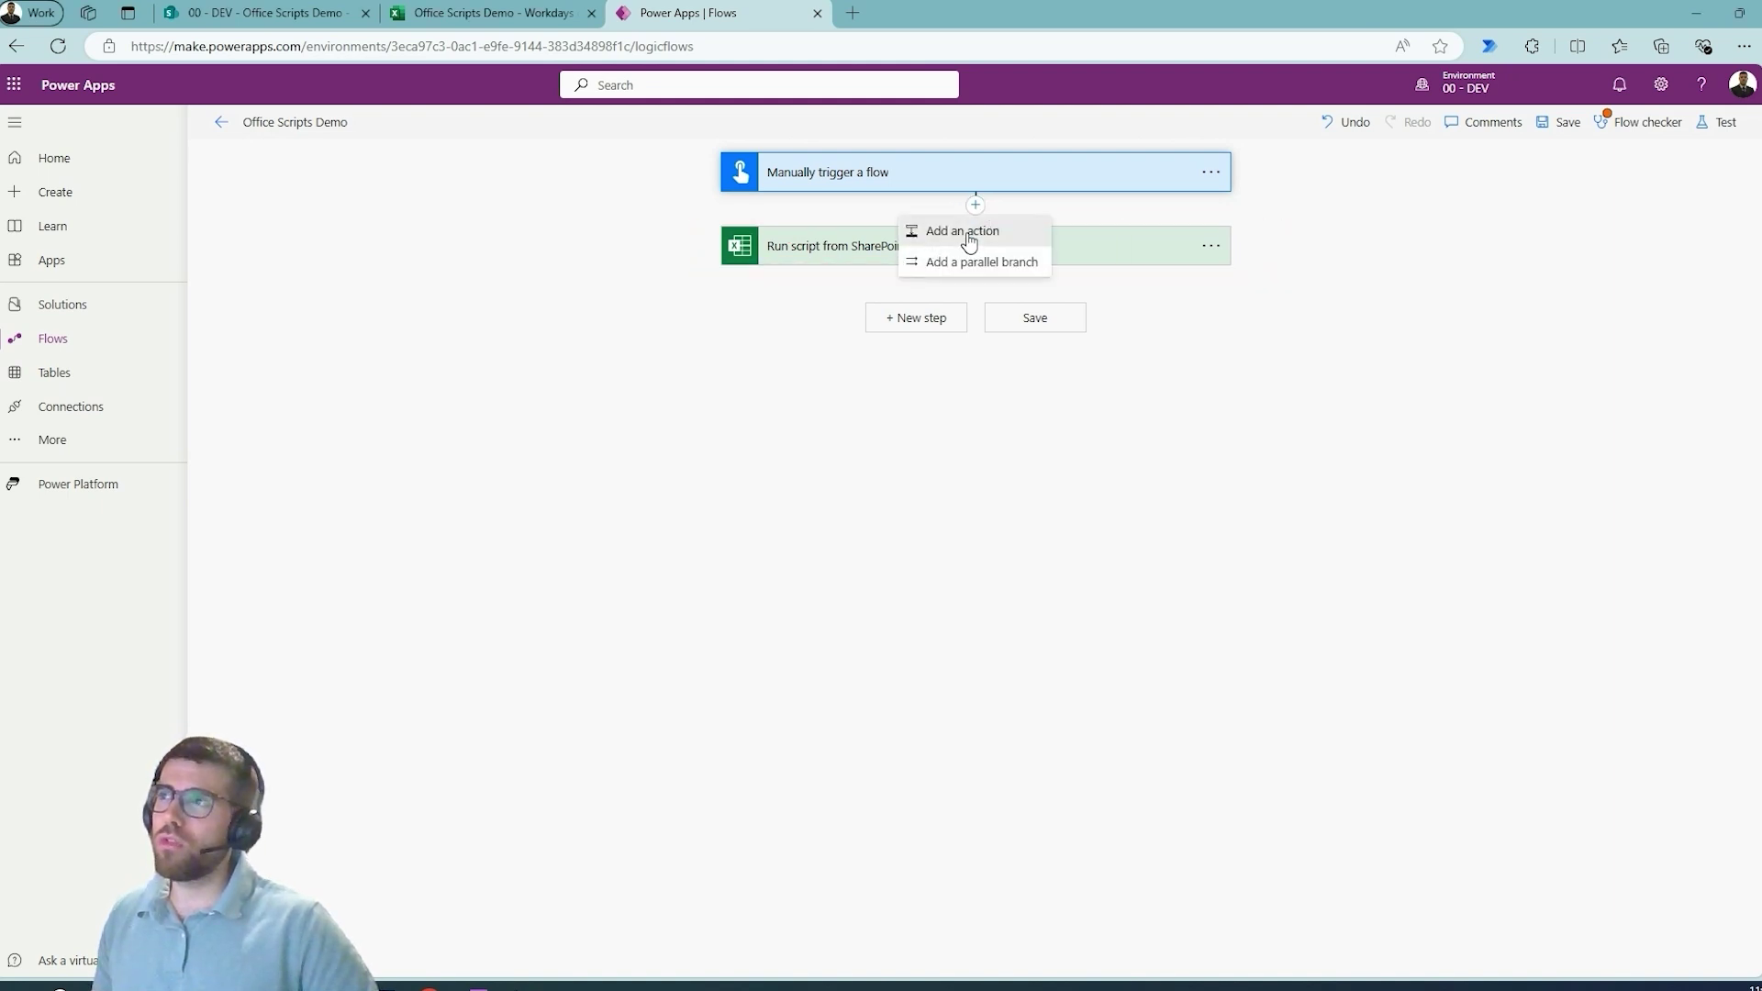
left_click(966, 232)
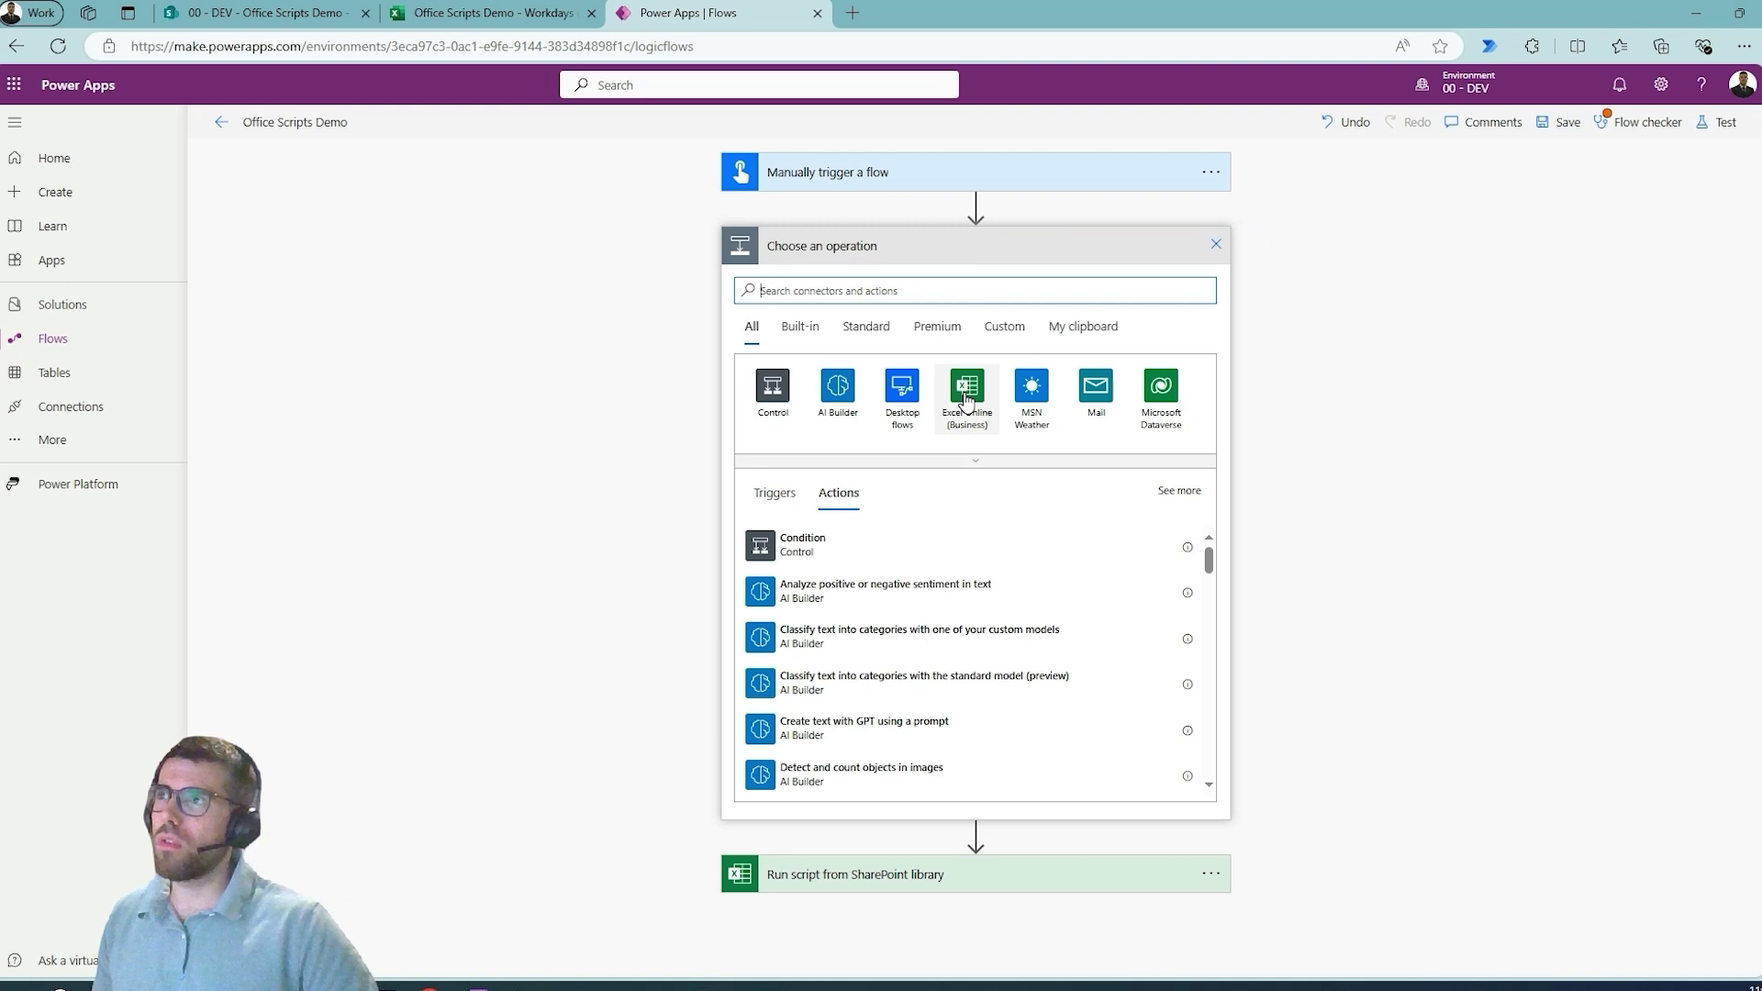
left_click(968, 399)
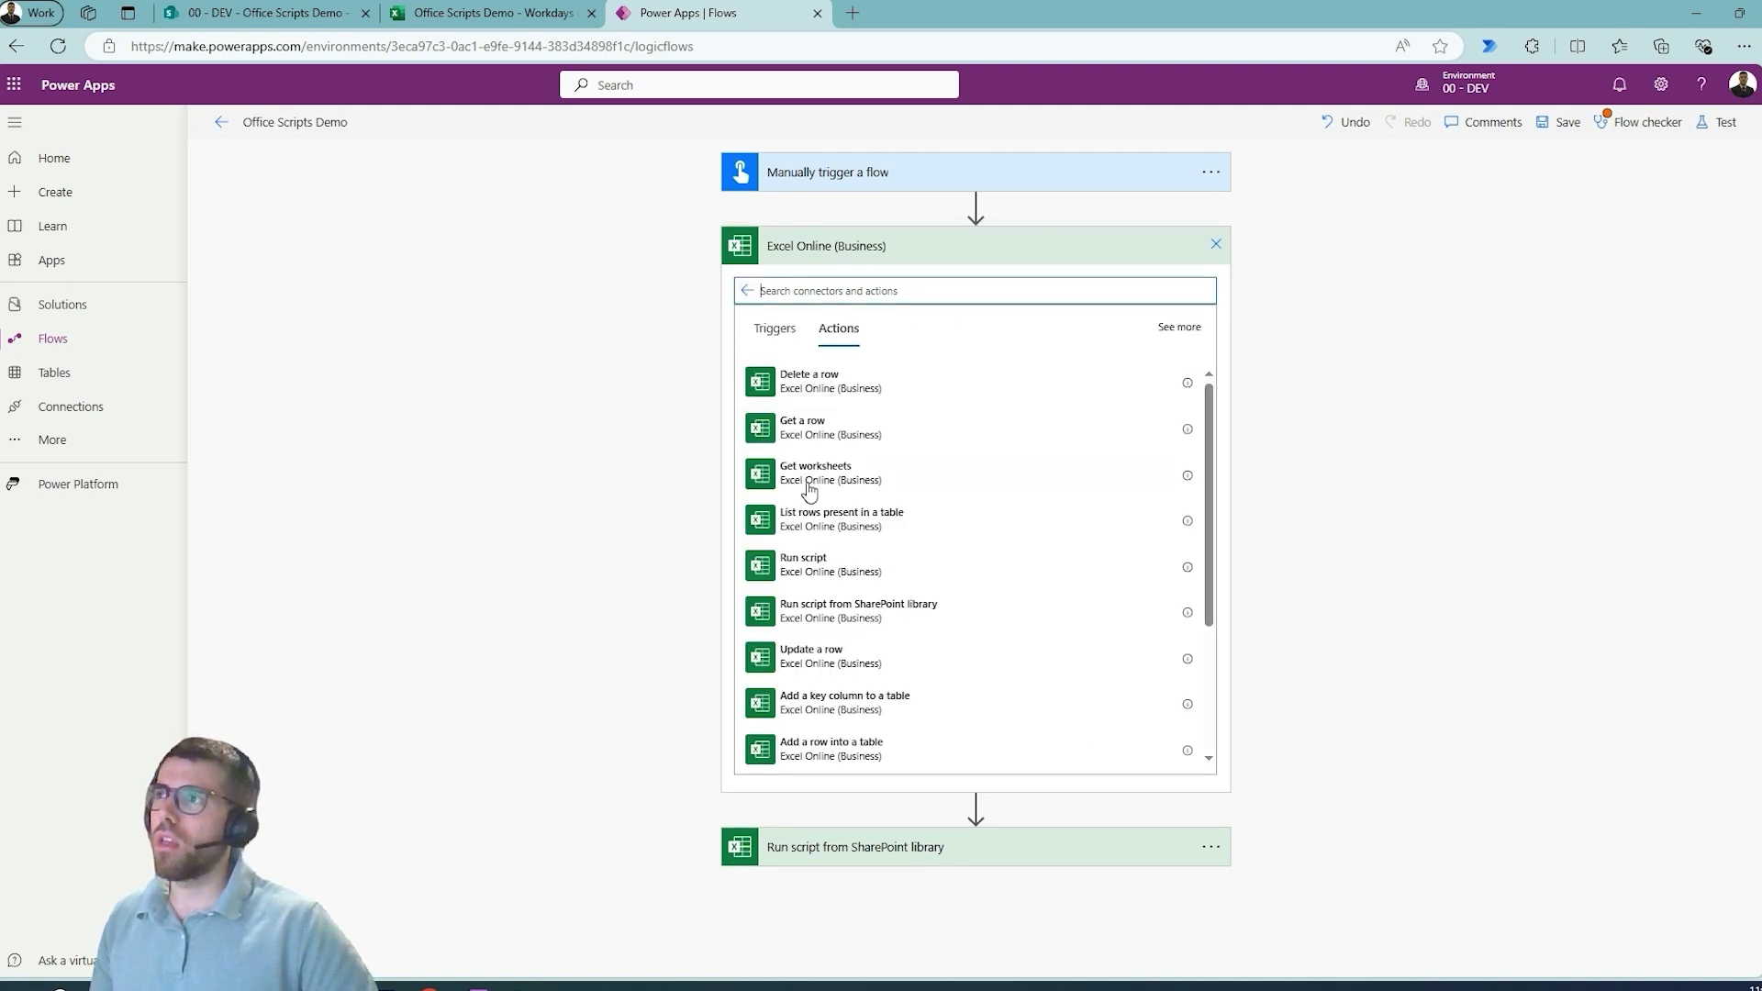
left_click(872, 290)
type("run")
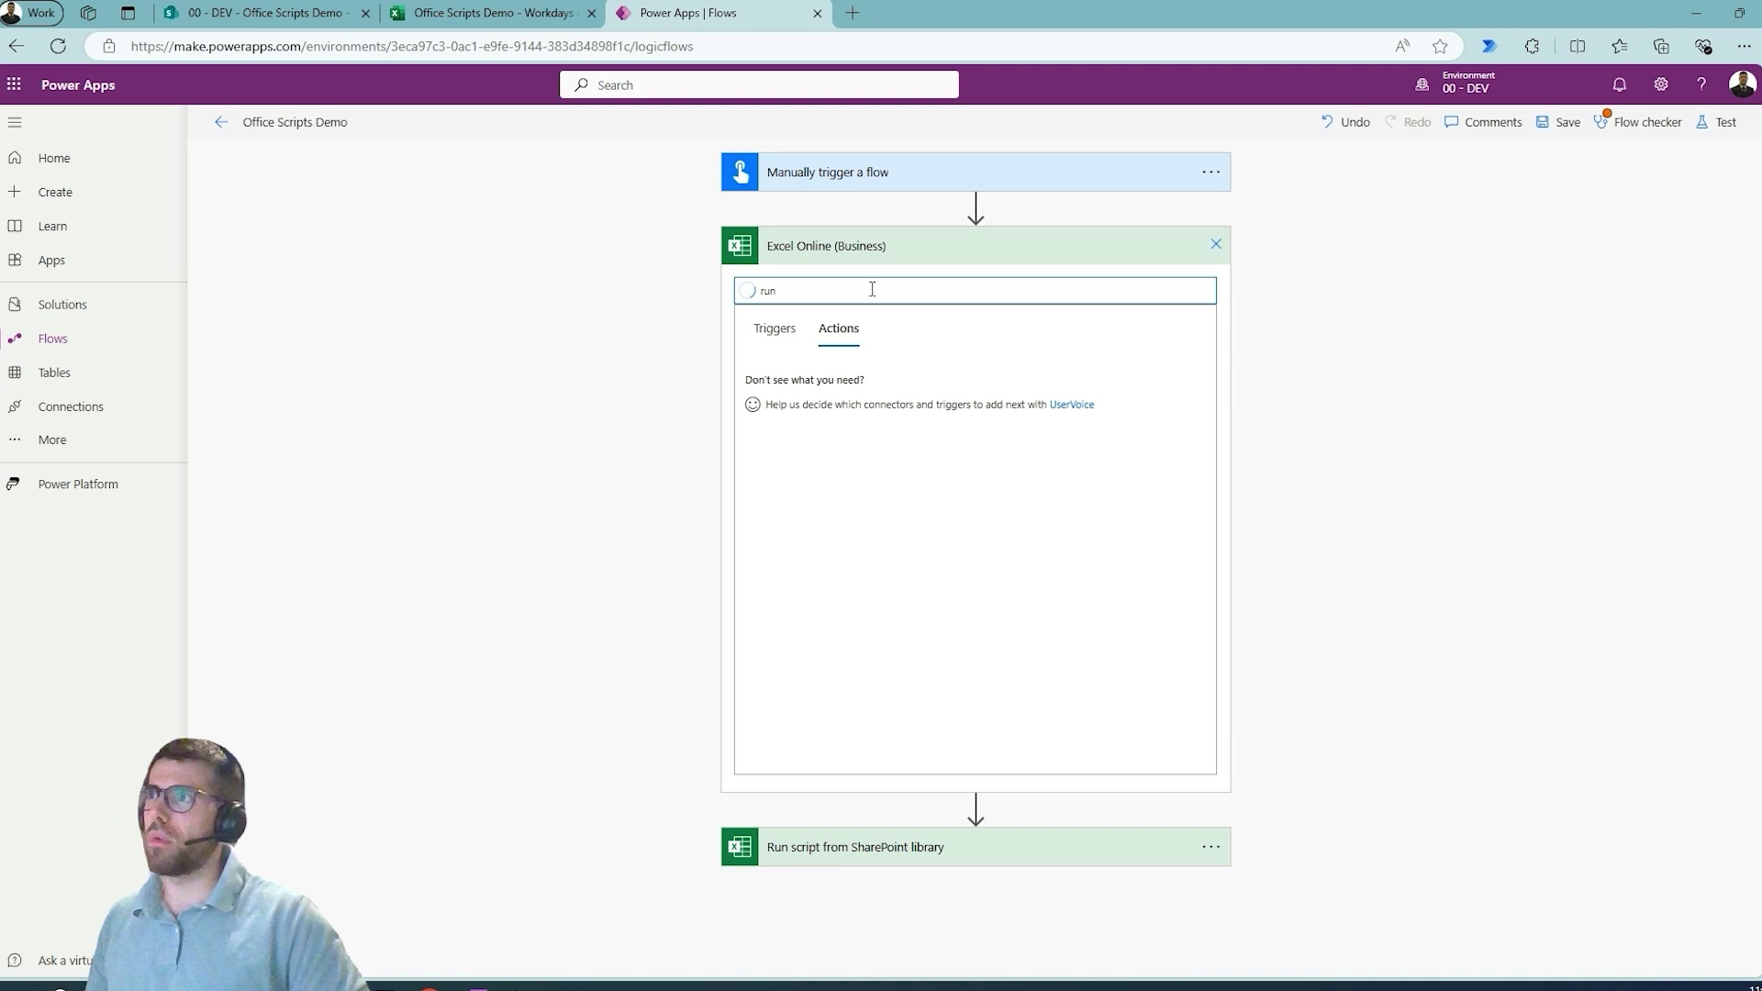
left_click_drag(727, 358, 1089, 452)
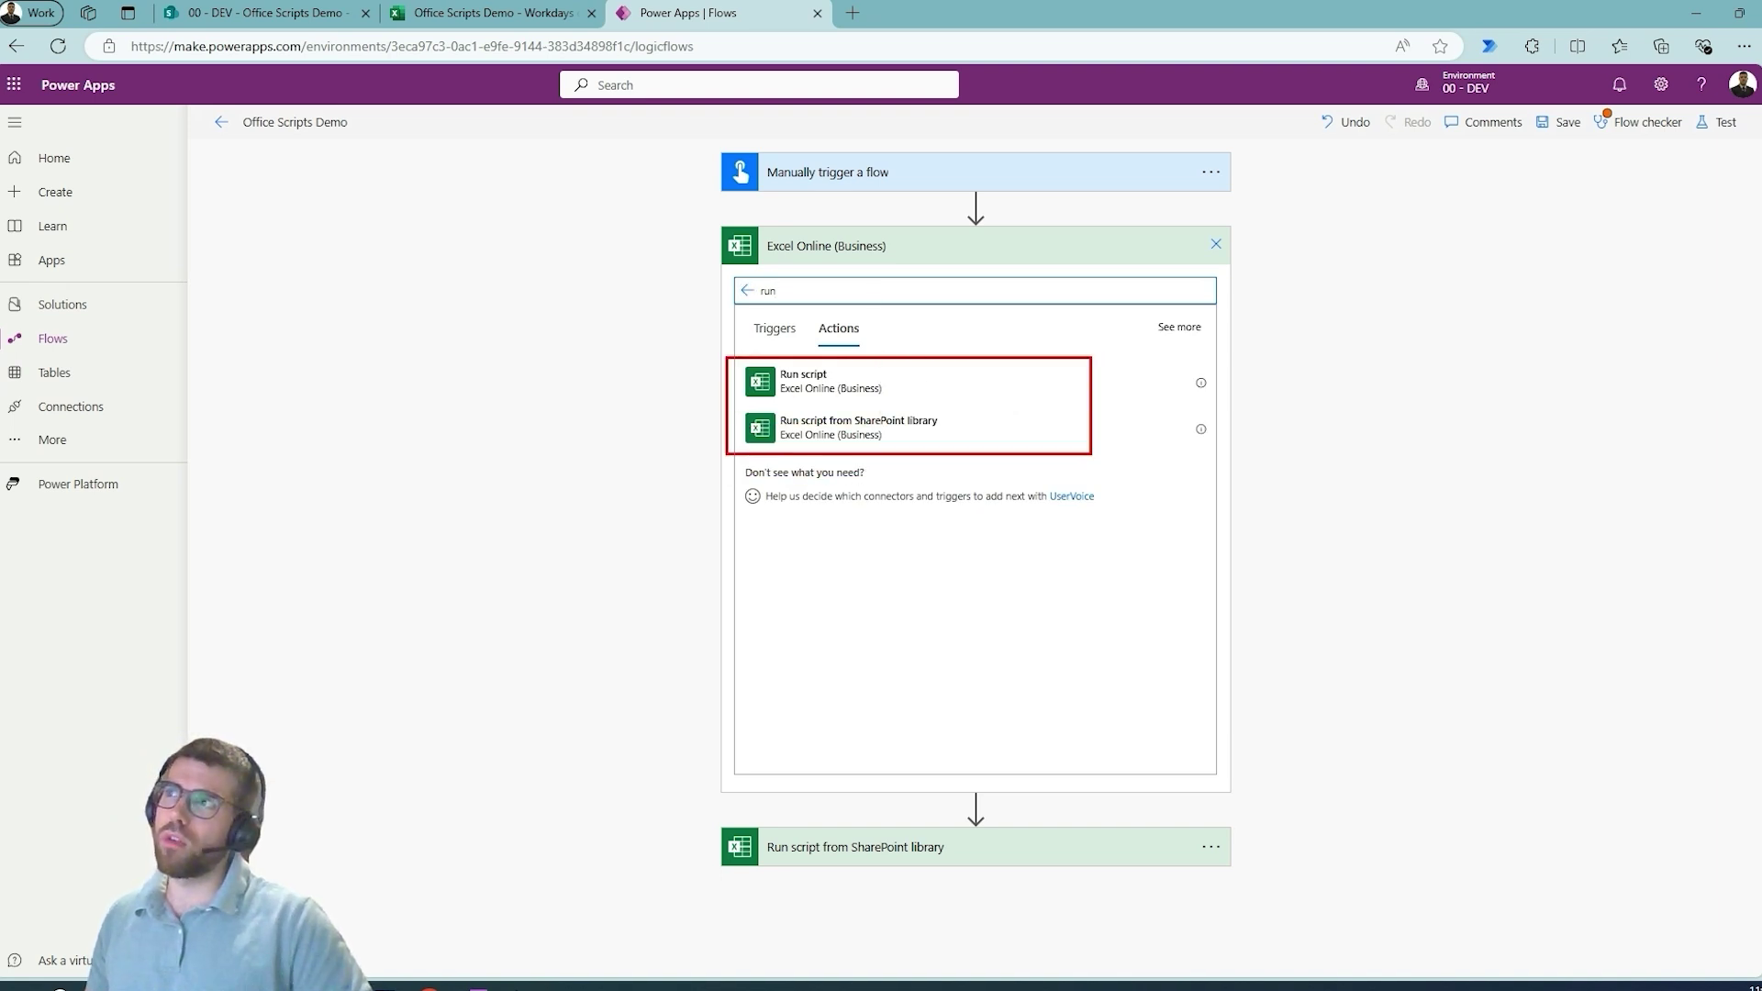
left_click_drag(835, 370, 900, 342)
mouse_move(957, 422)
left_mouse_down()
mouse_move(1044, 386)
mouse_move(741, 439)
mouse_move(964, 427)
mouse_move(940, 411)
left_mouse_up()
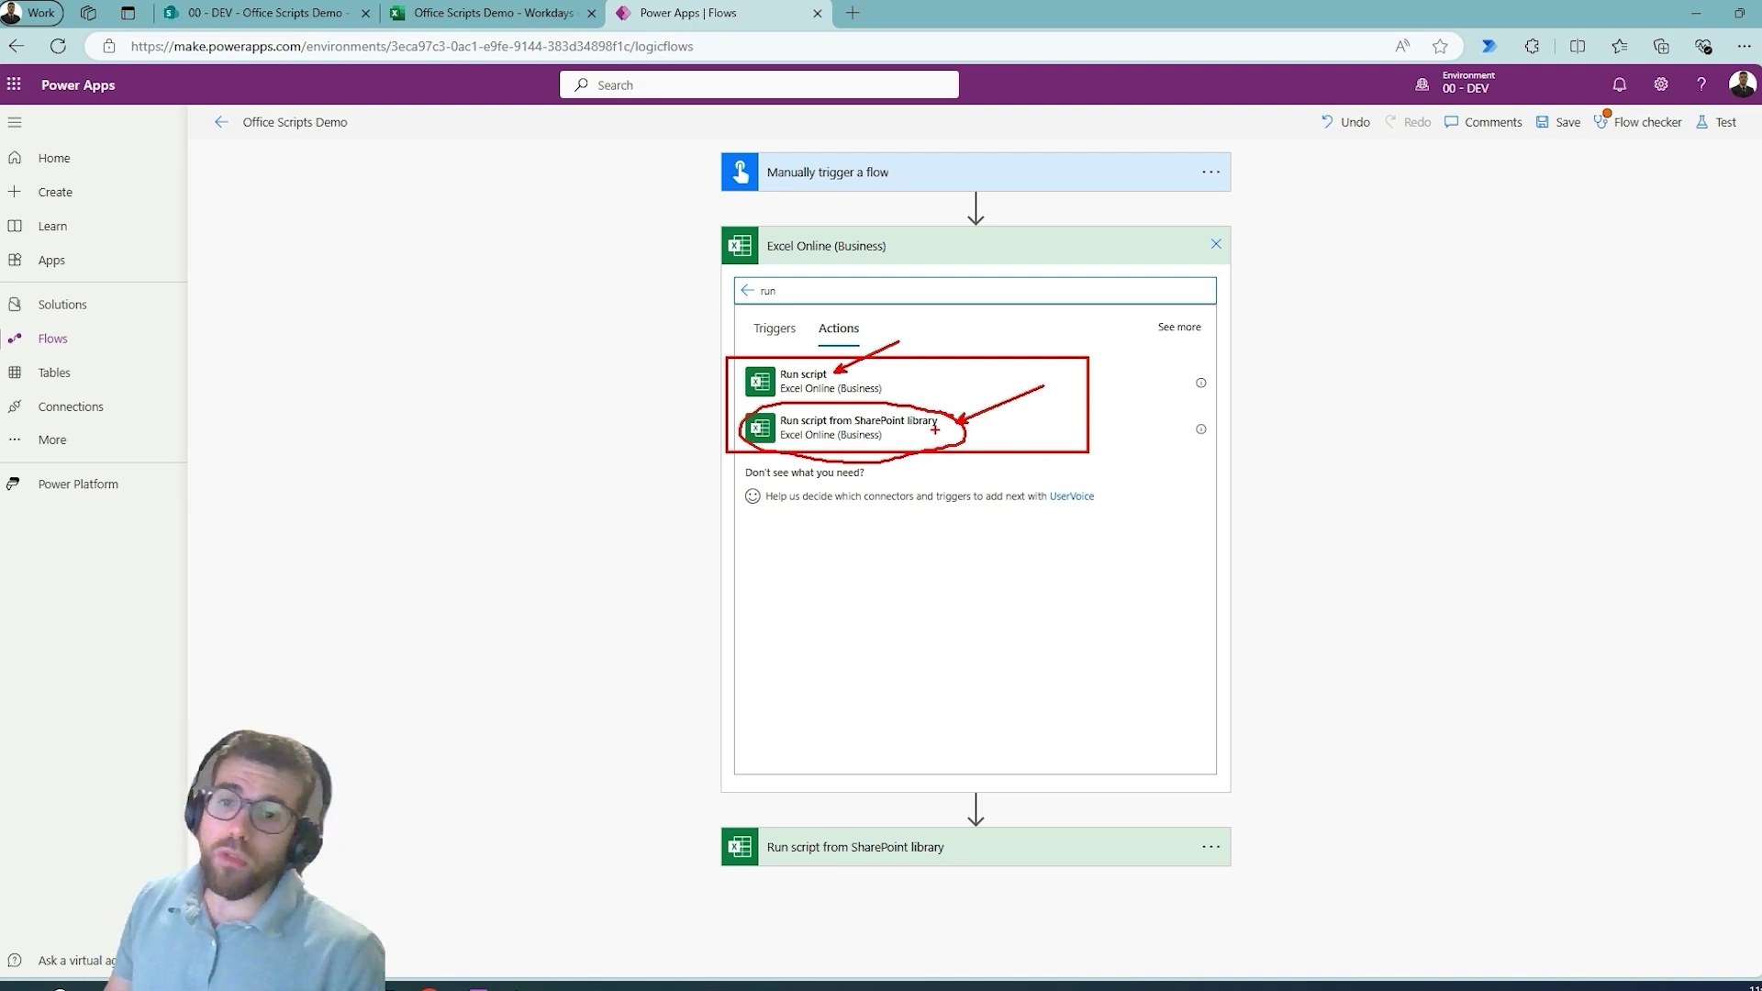
key("Escape")
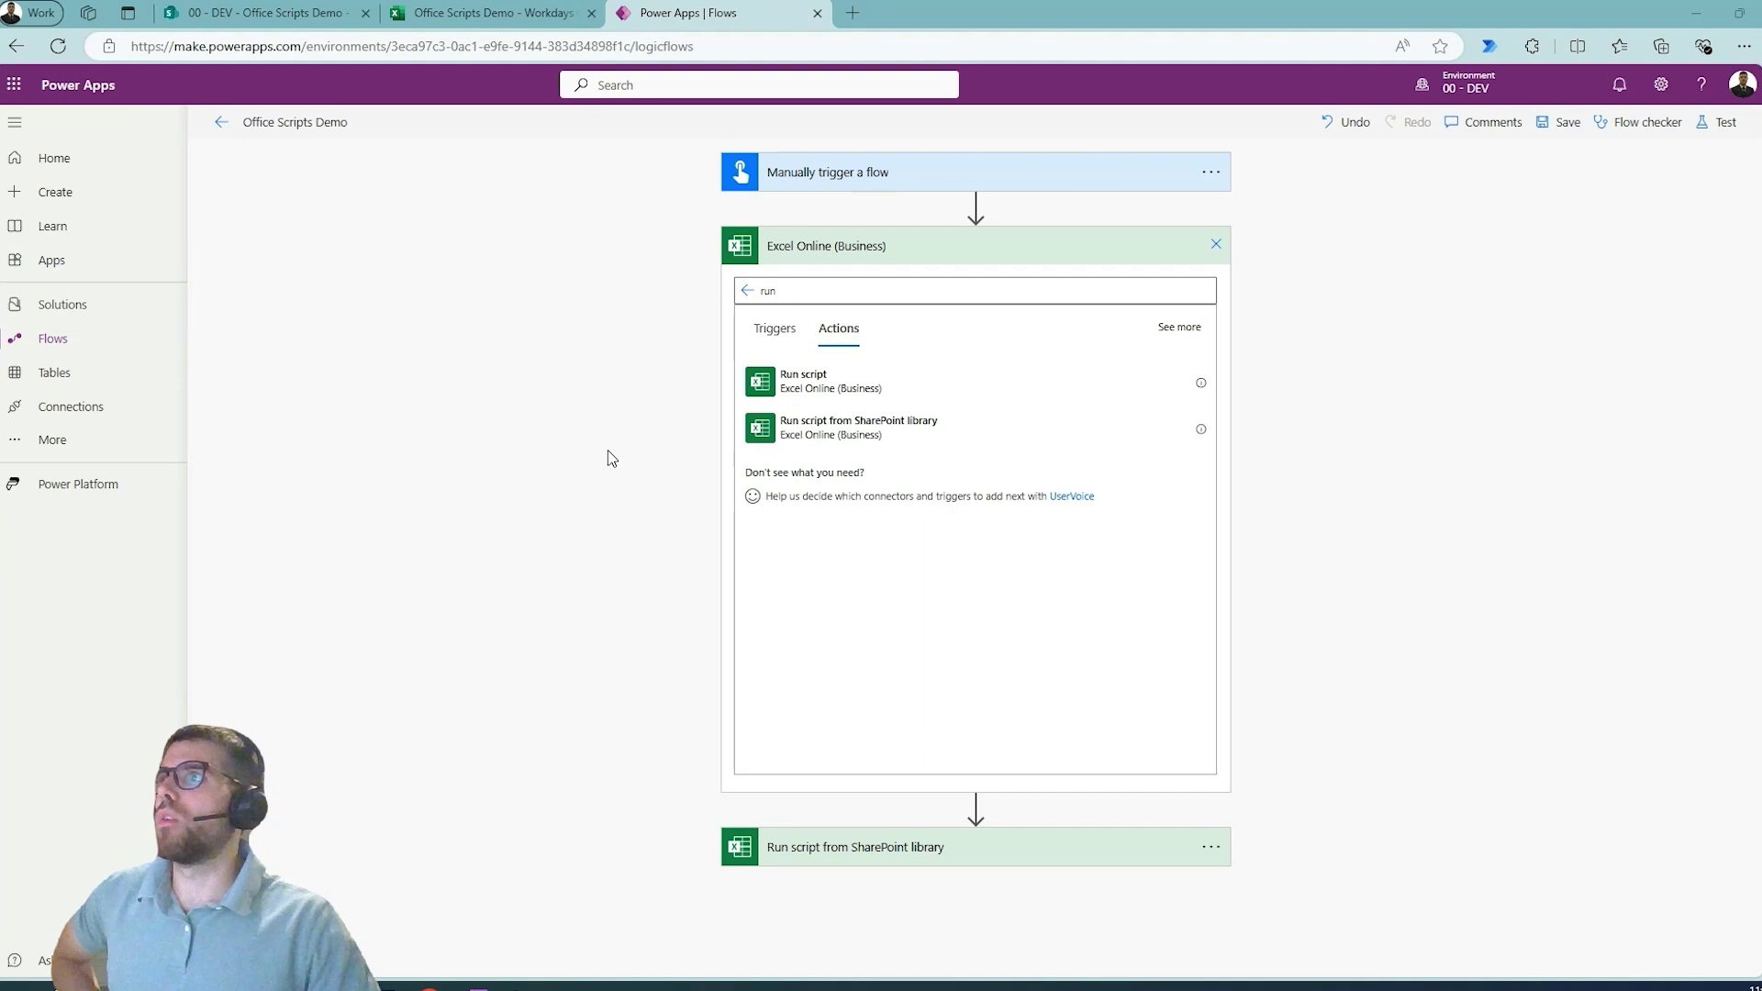
left_click(804, 384)
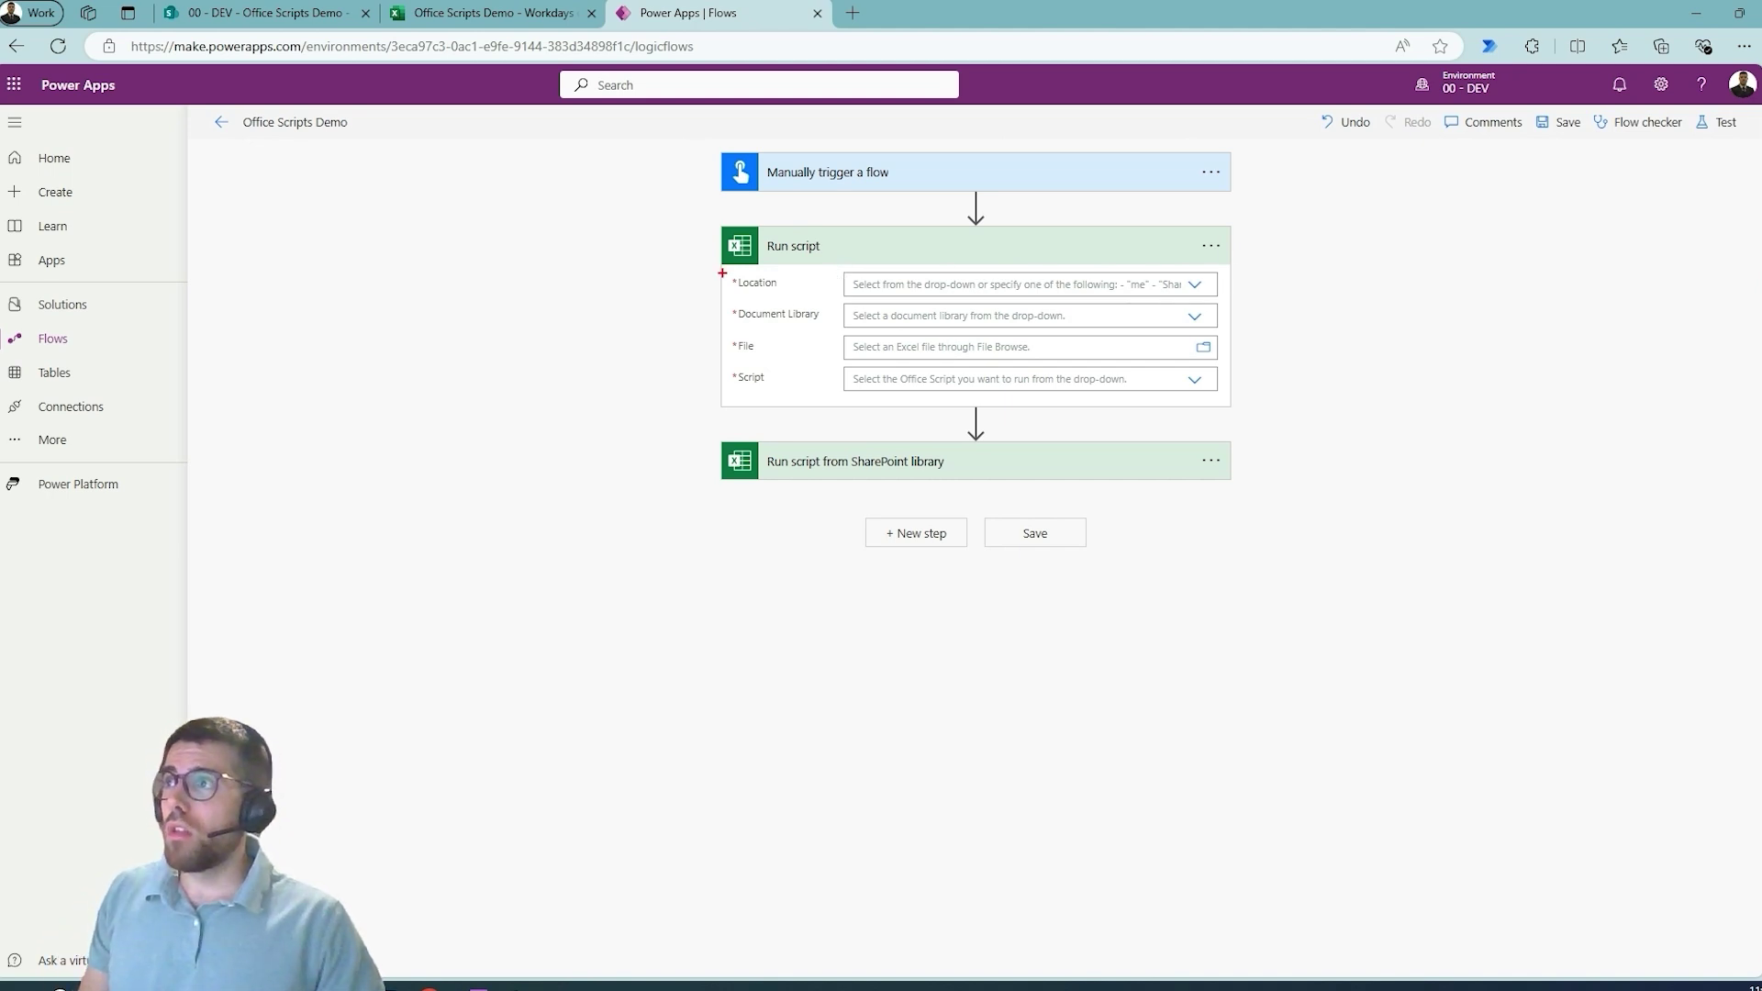
Compare Run script's Location, Library, File and Script fields with the Workdays workbook and Office Scripts Demo.osts
left_click_drag(722, 272, 1225, 373)
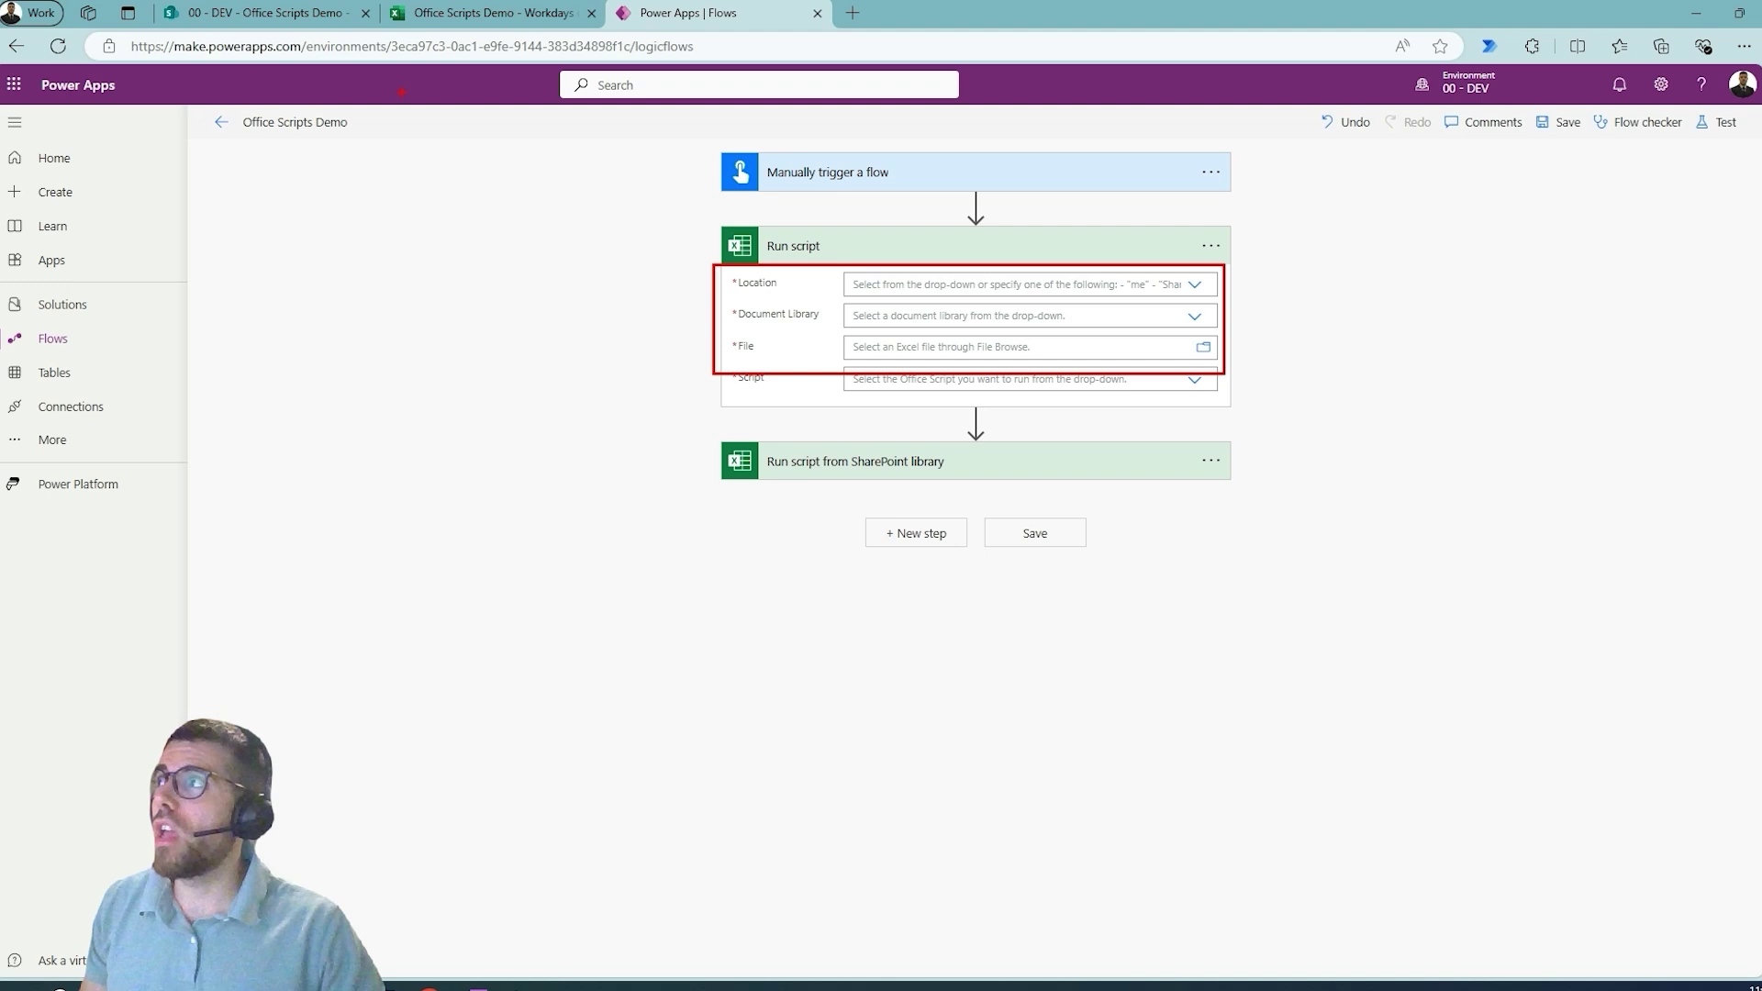
left_click(312, 15)
left_click_drag(291, 315, 682, 357)
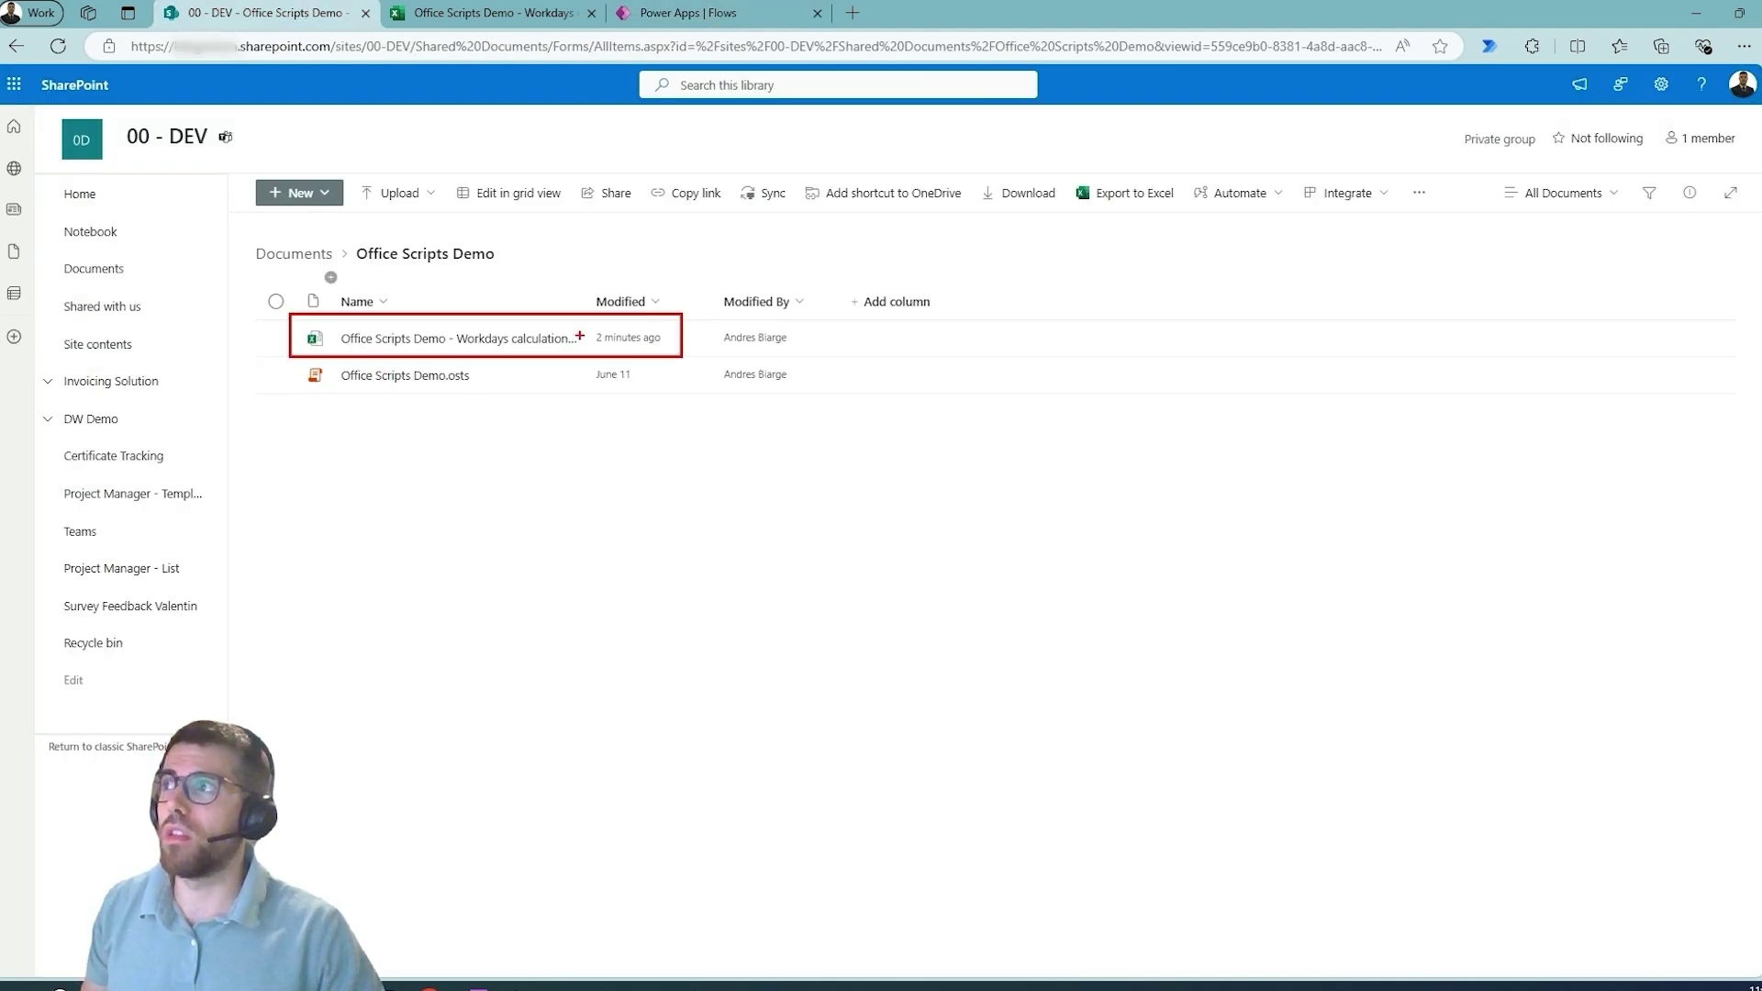
left_click_drag(580, 336, 652, 299)
left_click(688, 12)
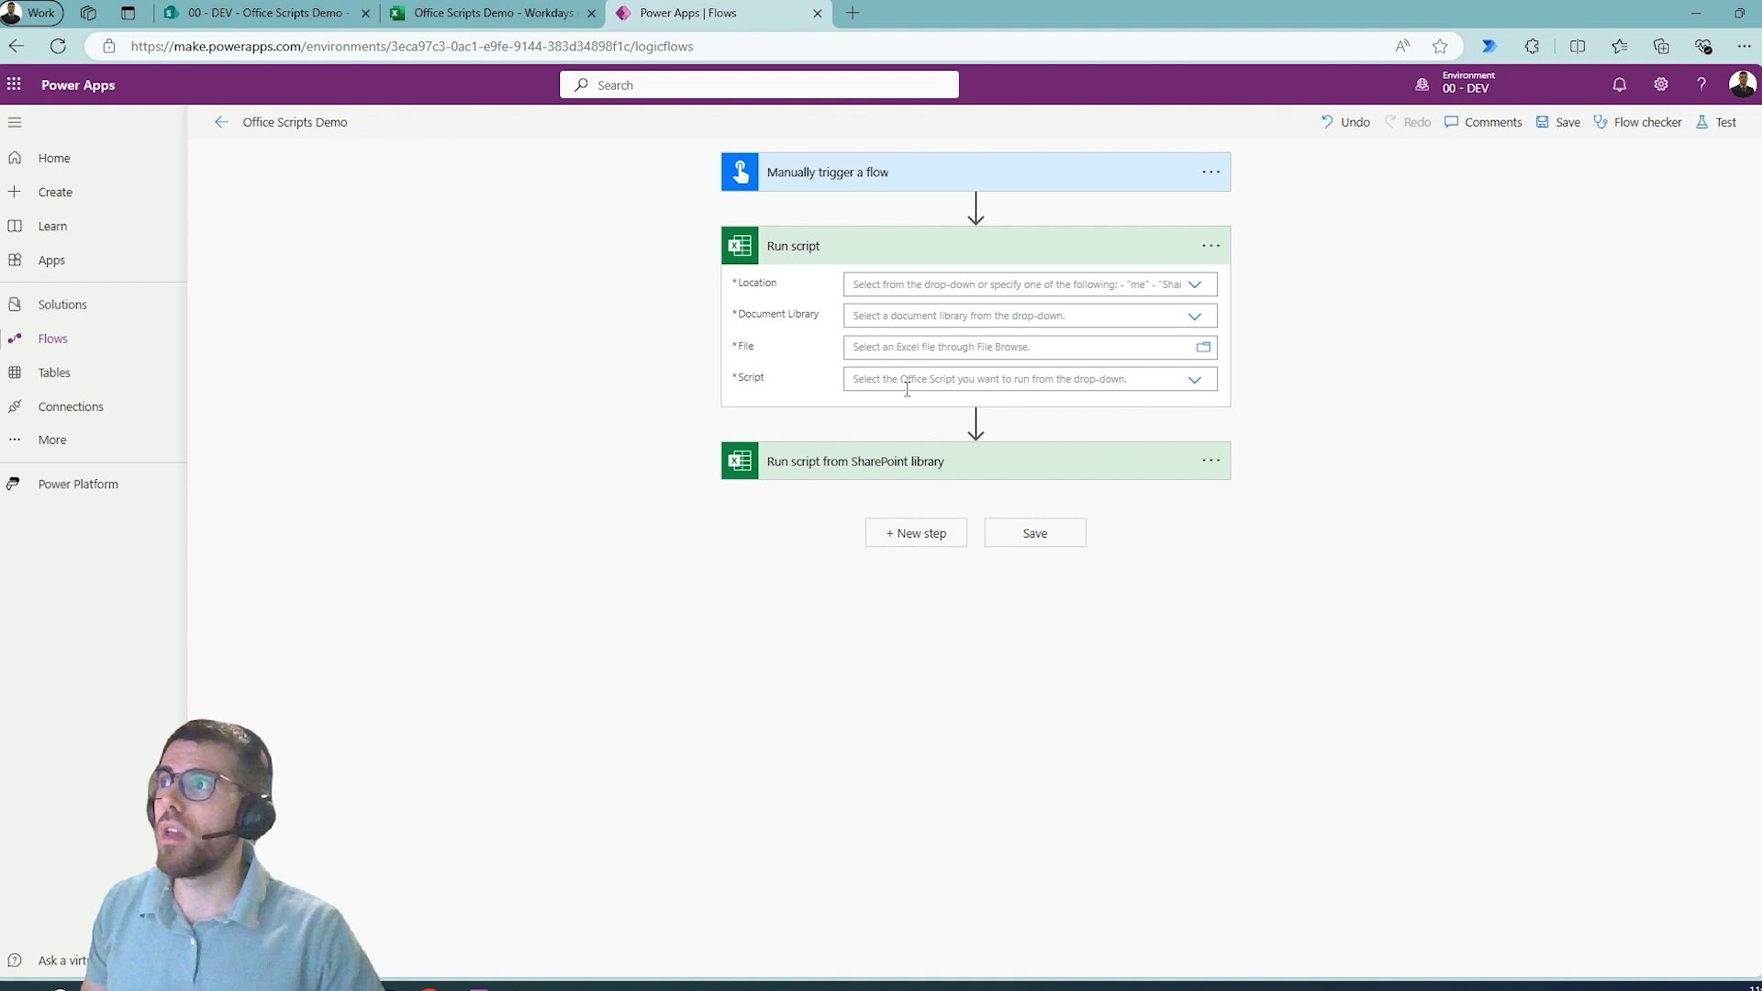
left_click(949, 379)
left_click(315, 14)
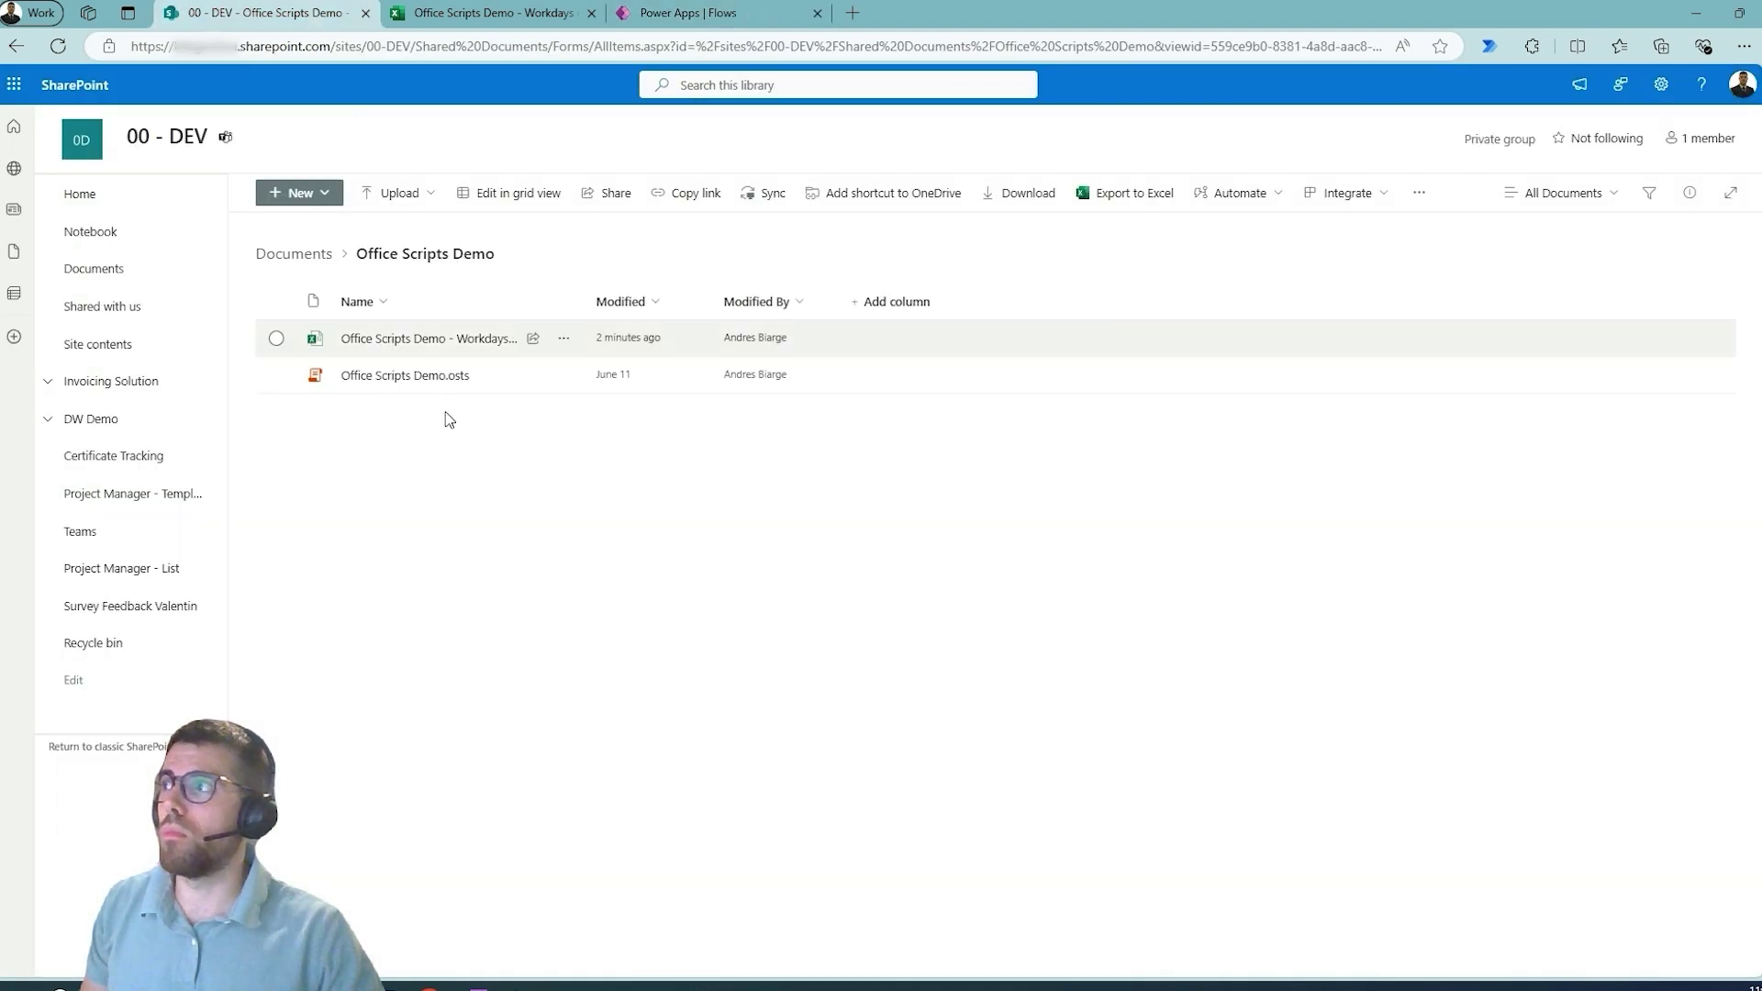
left_click_drag(291, 366, 551, 423)
key("Escape")
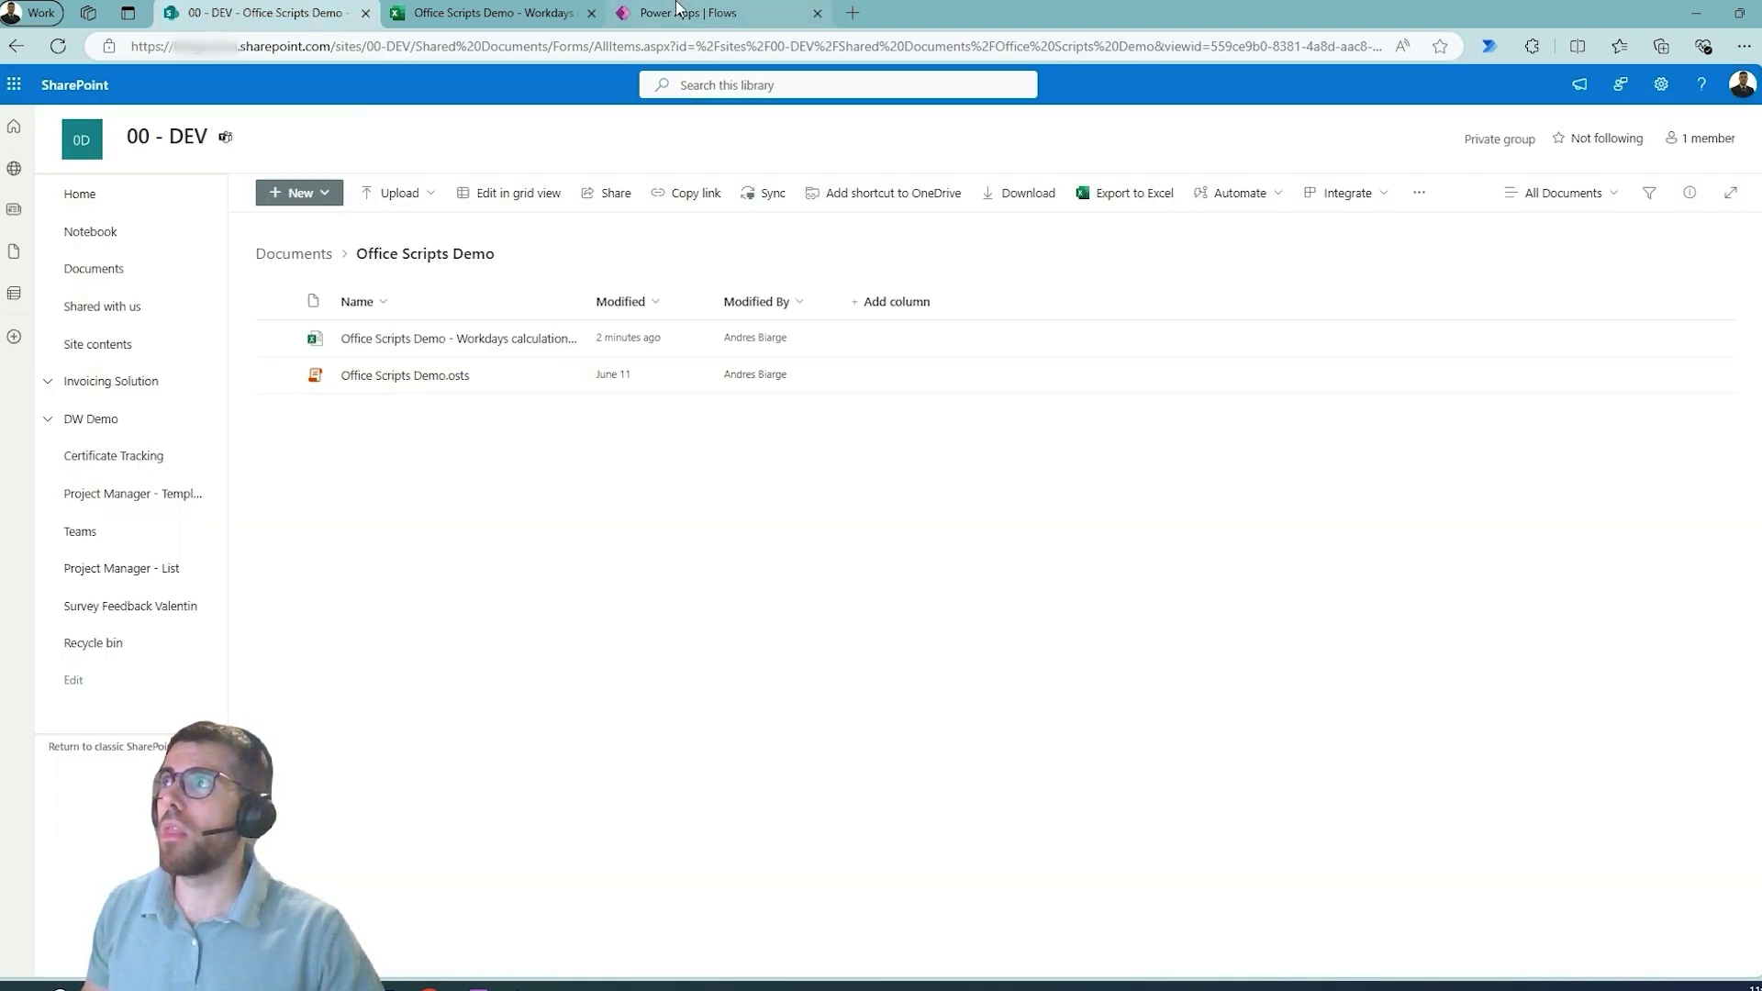
Return to the flow and mark the Run script step's unset settings as not to be used
left_click(689, 13)
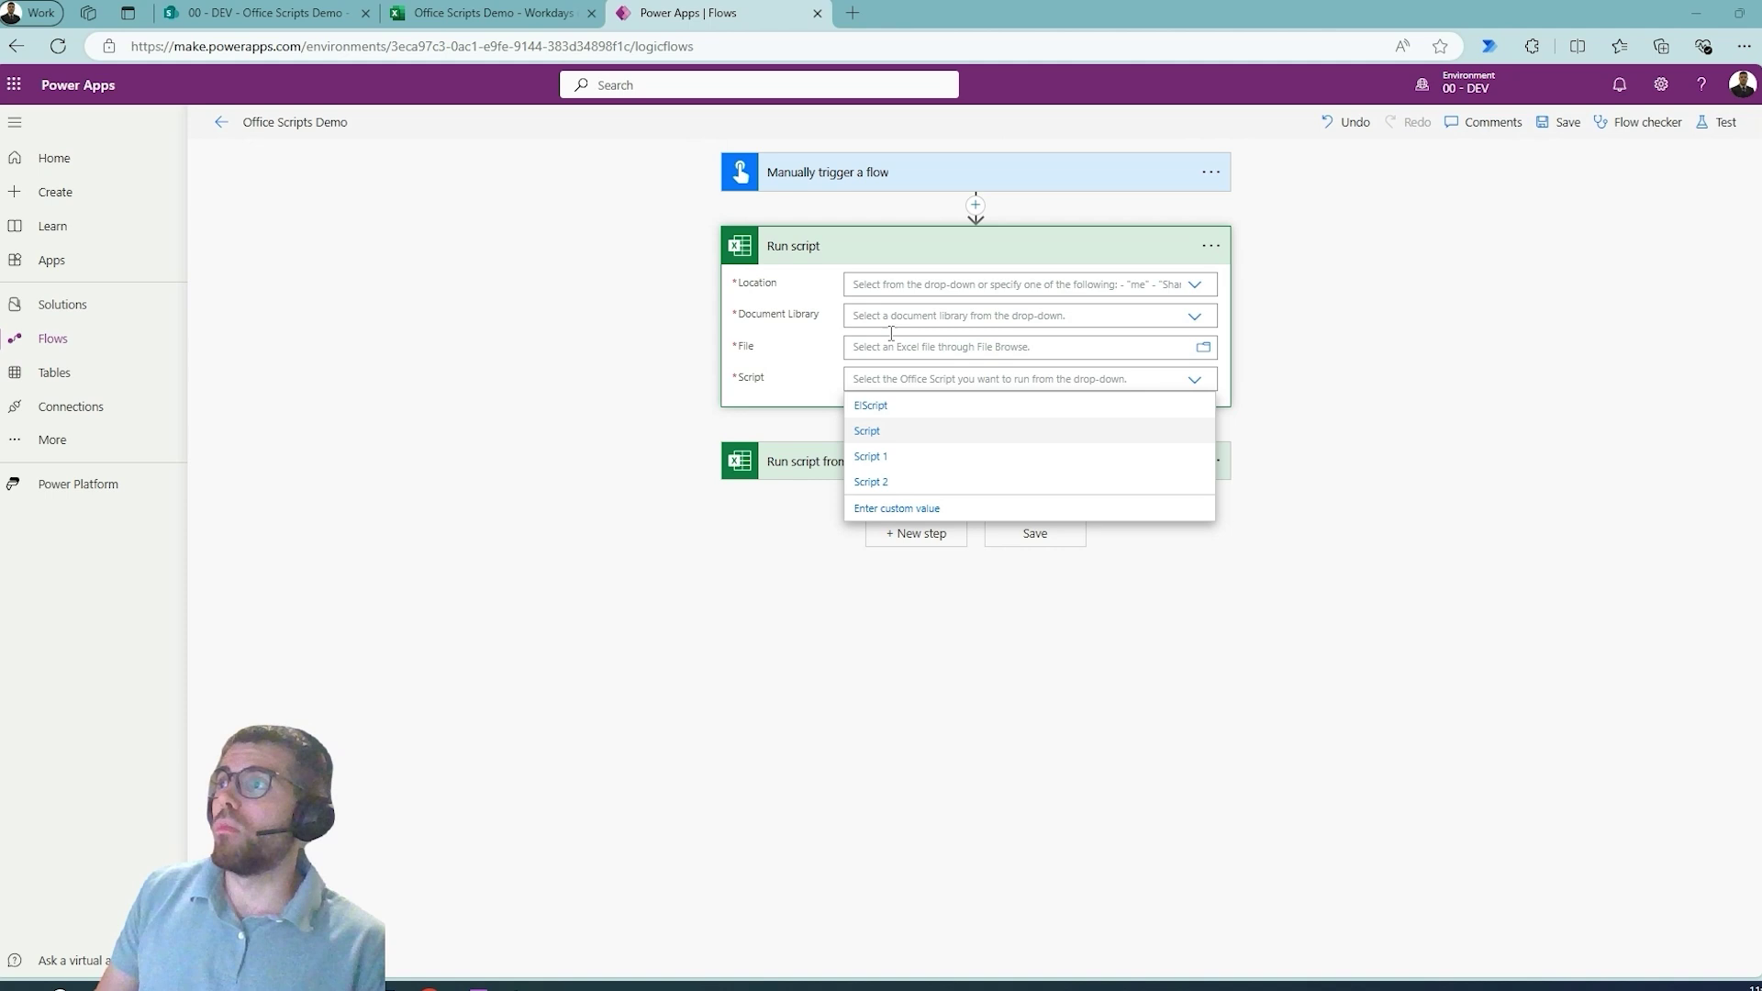
left_click_drag(752, 223, 960, 386)
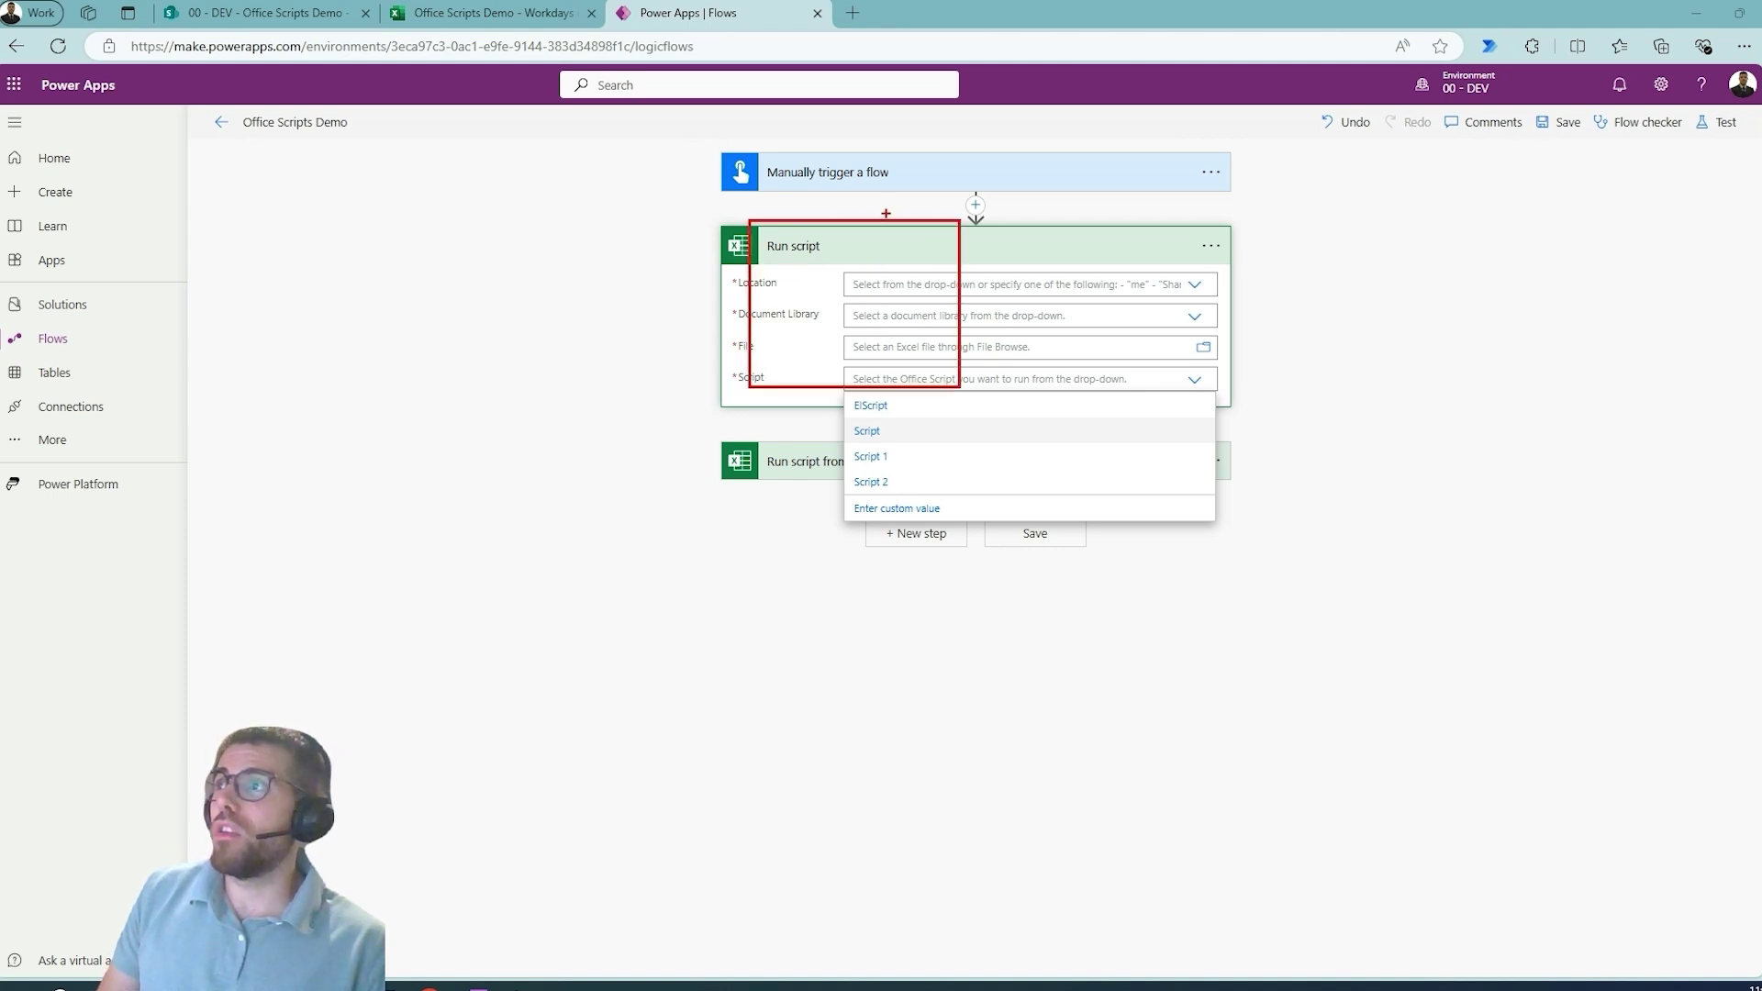
left_click_drag(886, 213, 636, 382)
left_click_drag(739, 245, 1033, 441)
key("Escape")
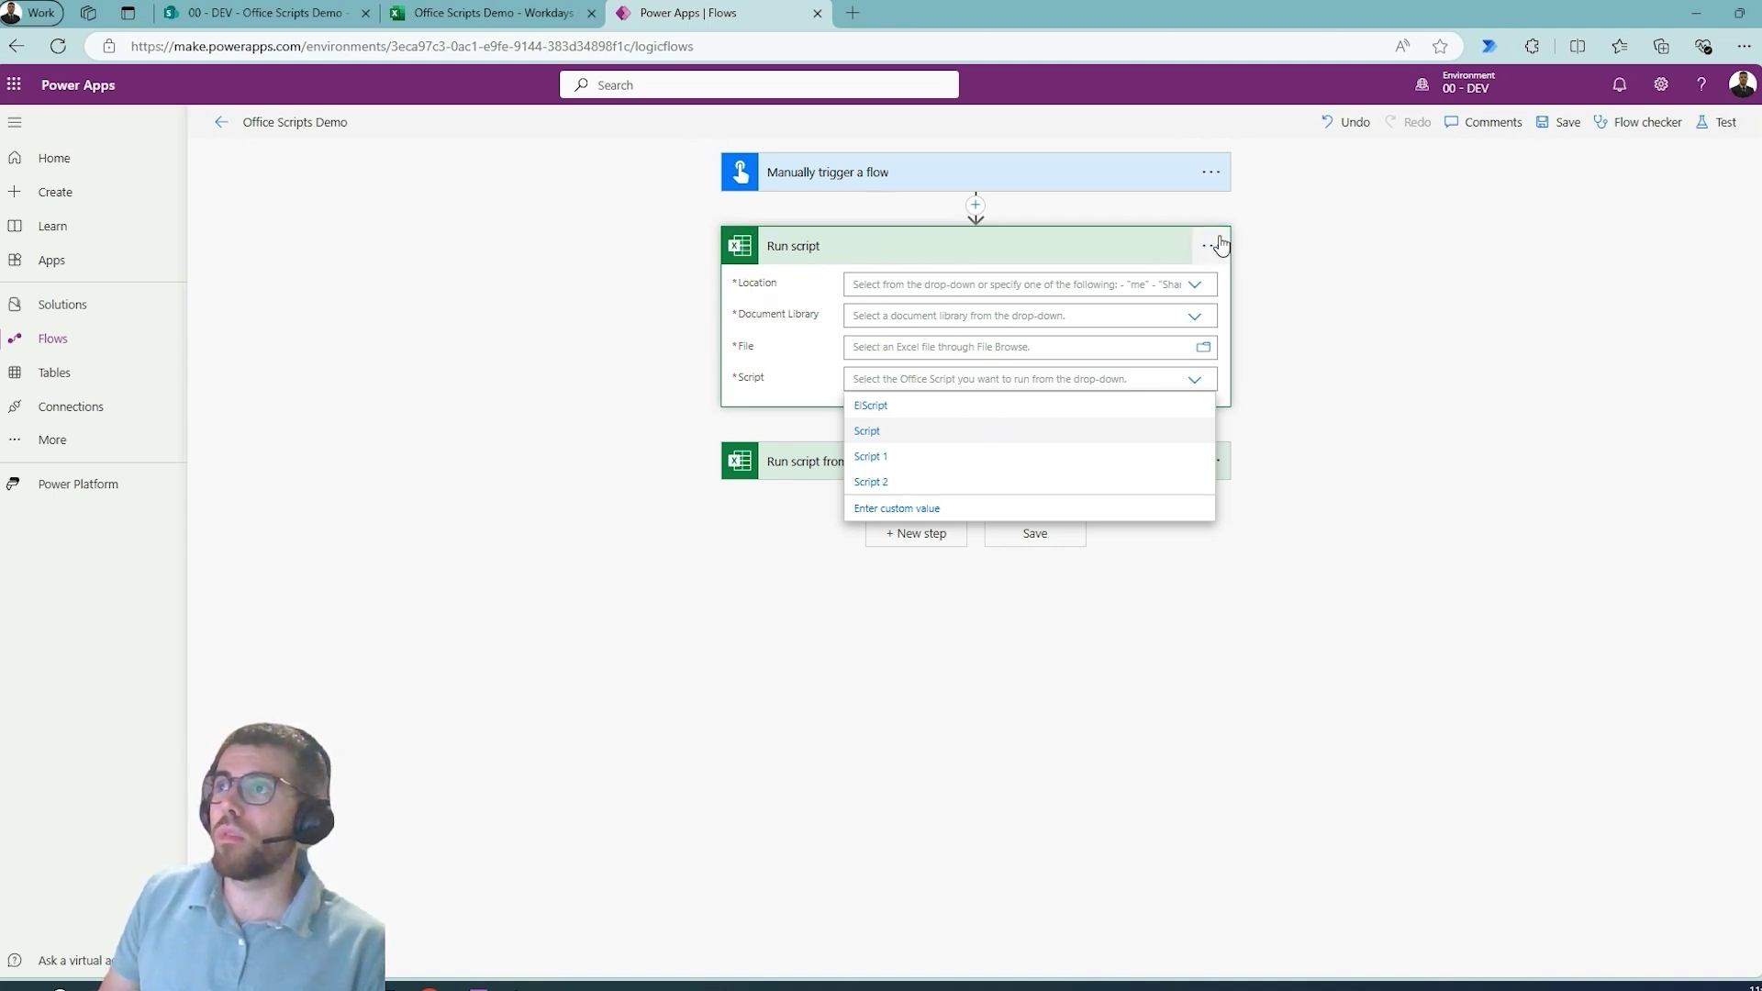
Delete the new Run script step from the flow
left_click(1221, 245)
left_click(1278, 486)
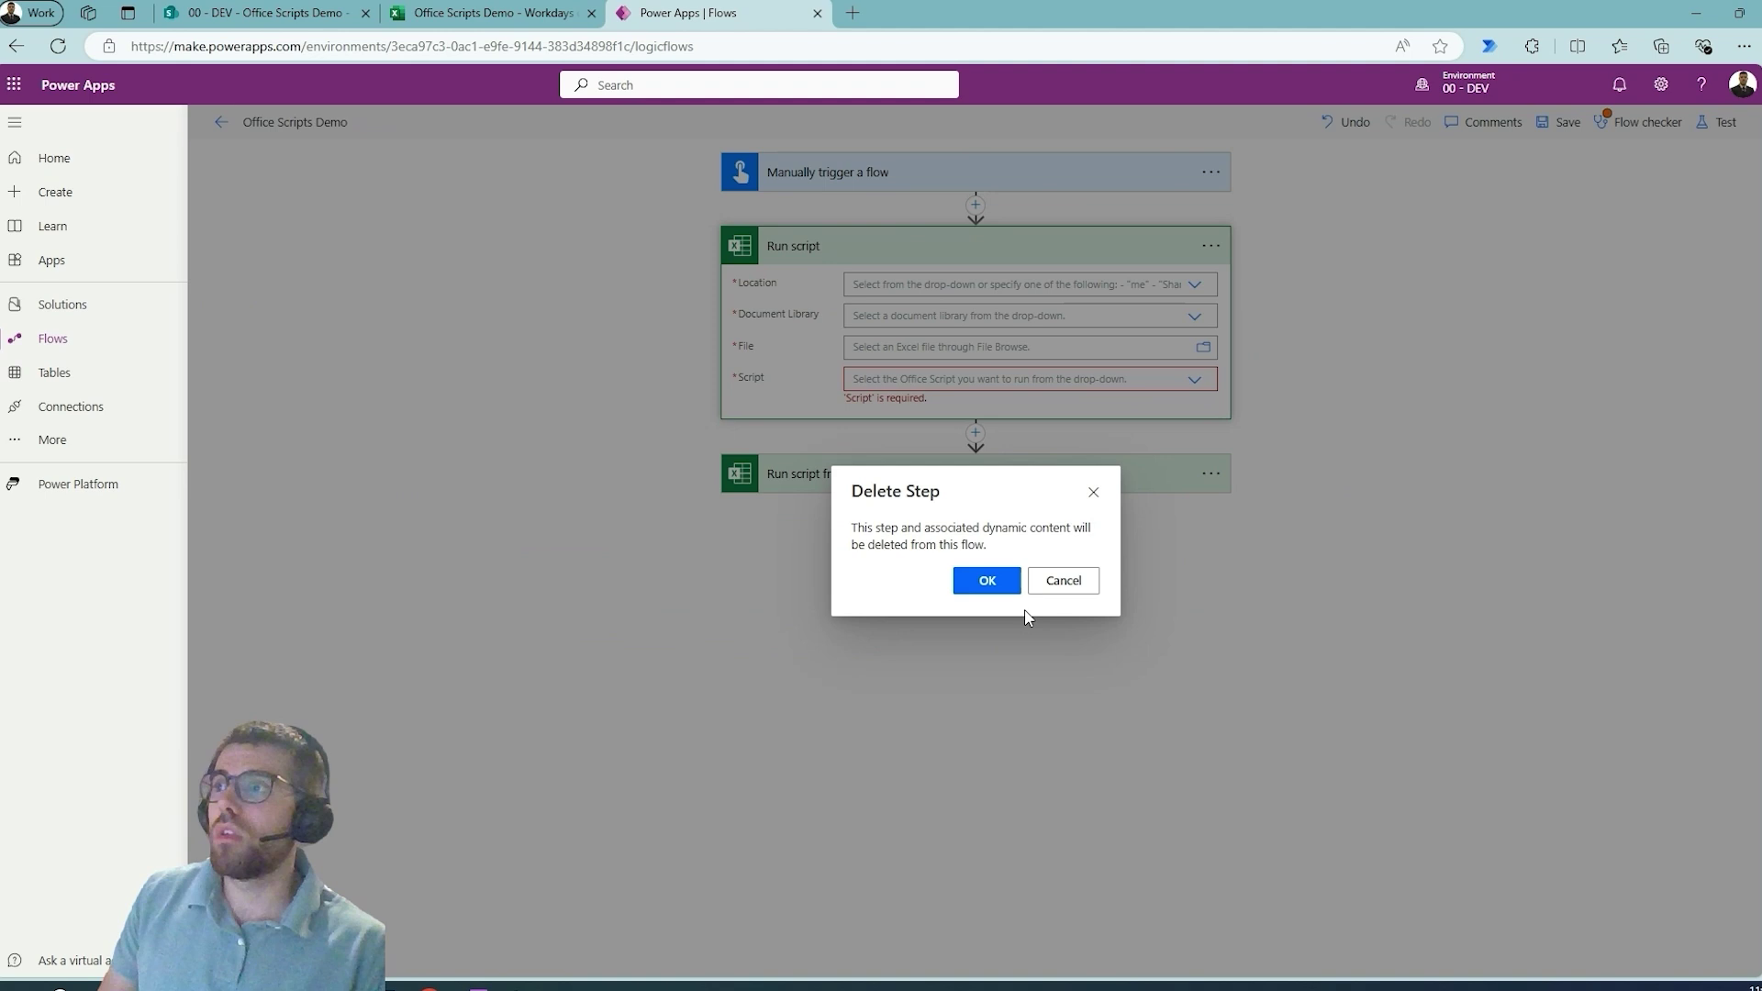
left_click(985, 587)
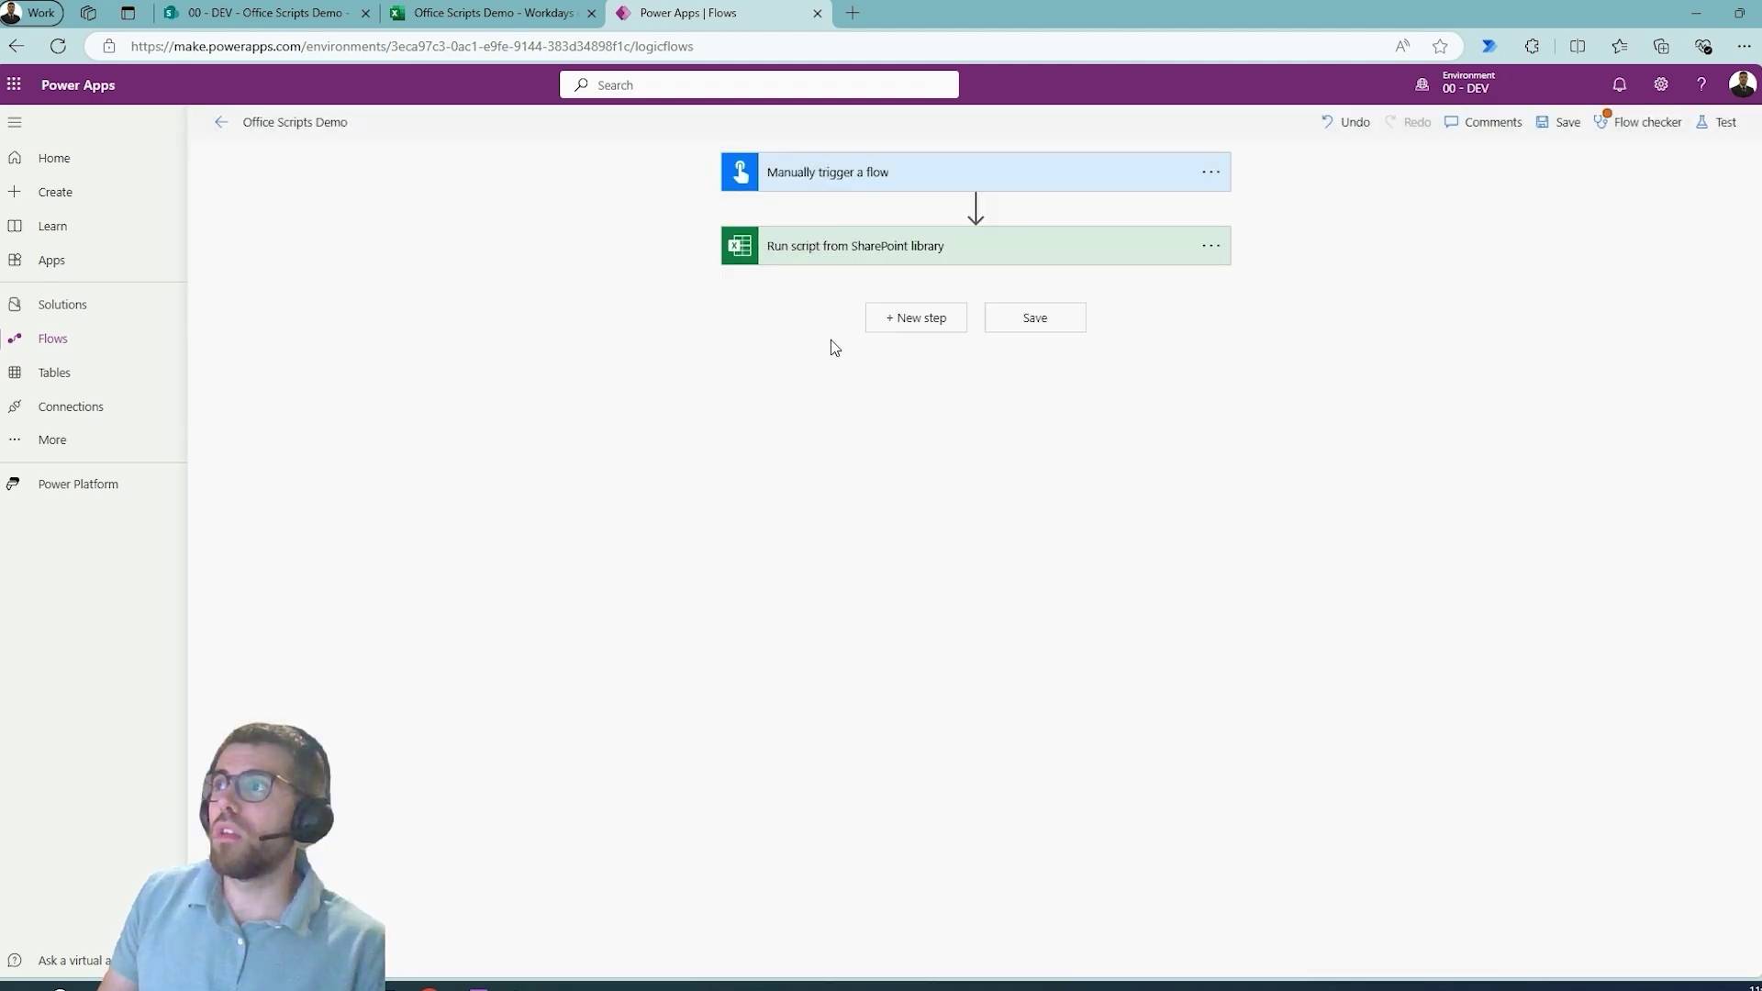
Expand Run script from SharePoint library to review its workbook, script location, referenceDate 2024-06-16 and 25 workdays
left_click(826, 260)
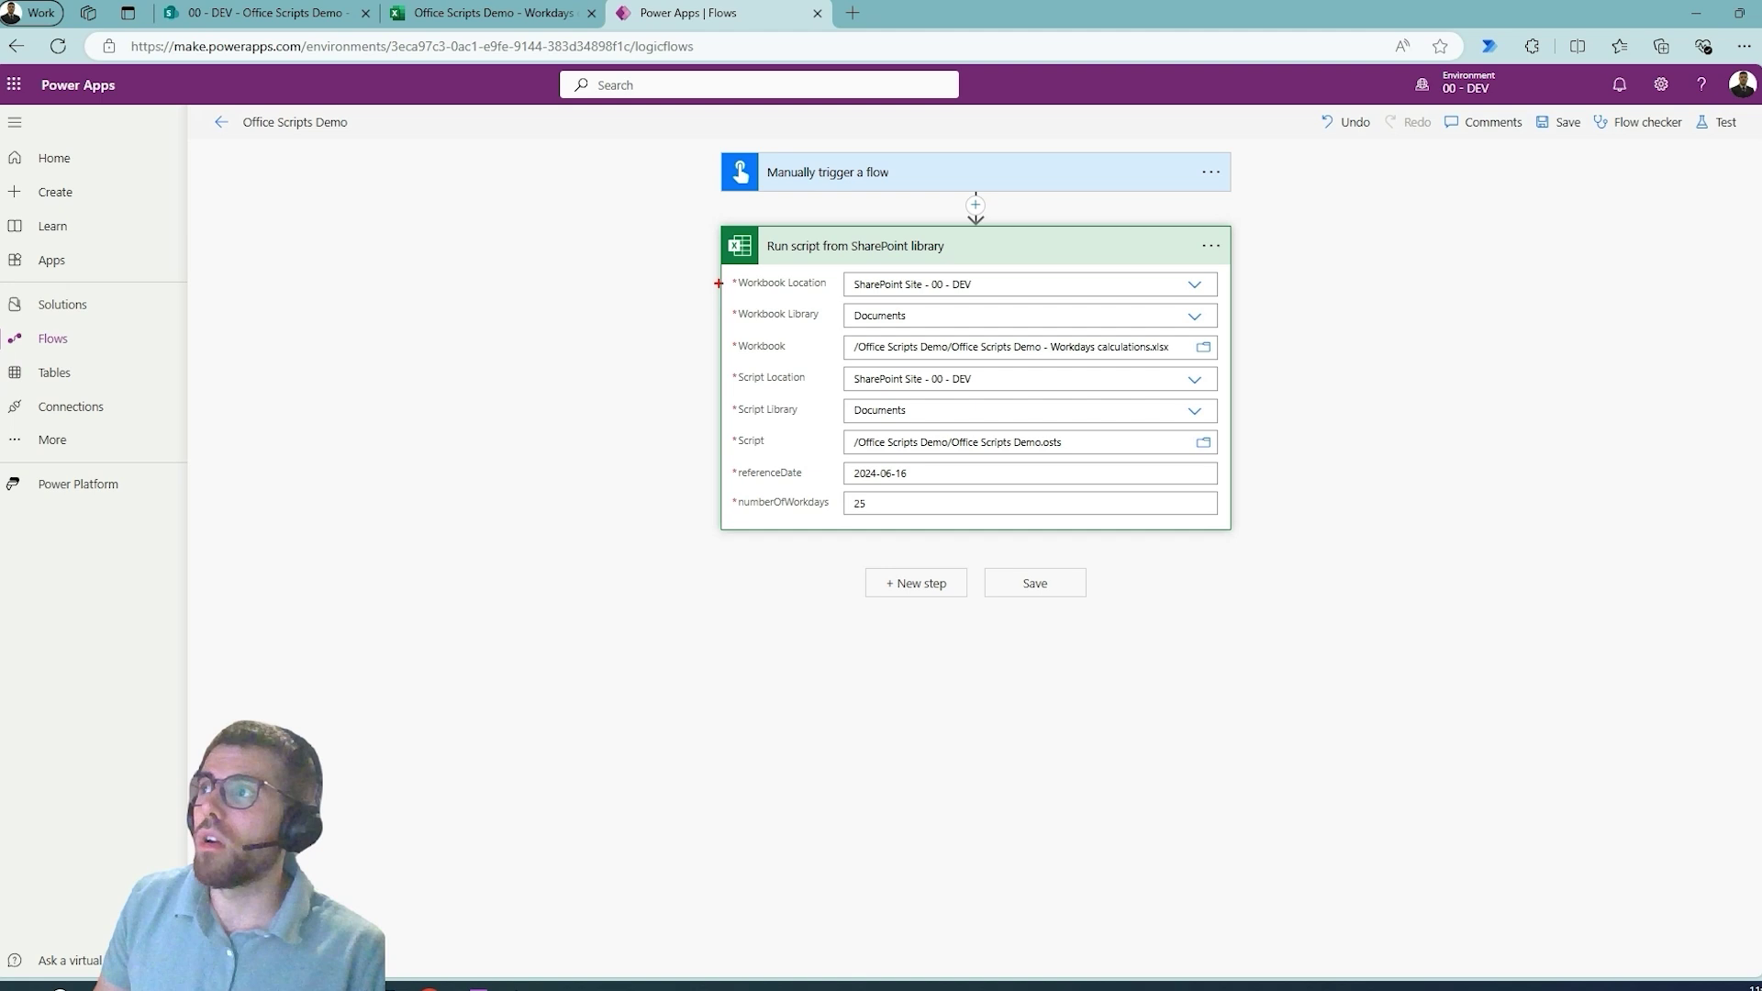
mouse_move(715, 274)
left_mouse_down()
mouse_move(906, 342)
mouse_move(1292, 367)
left_mouse_up()
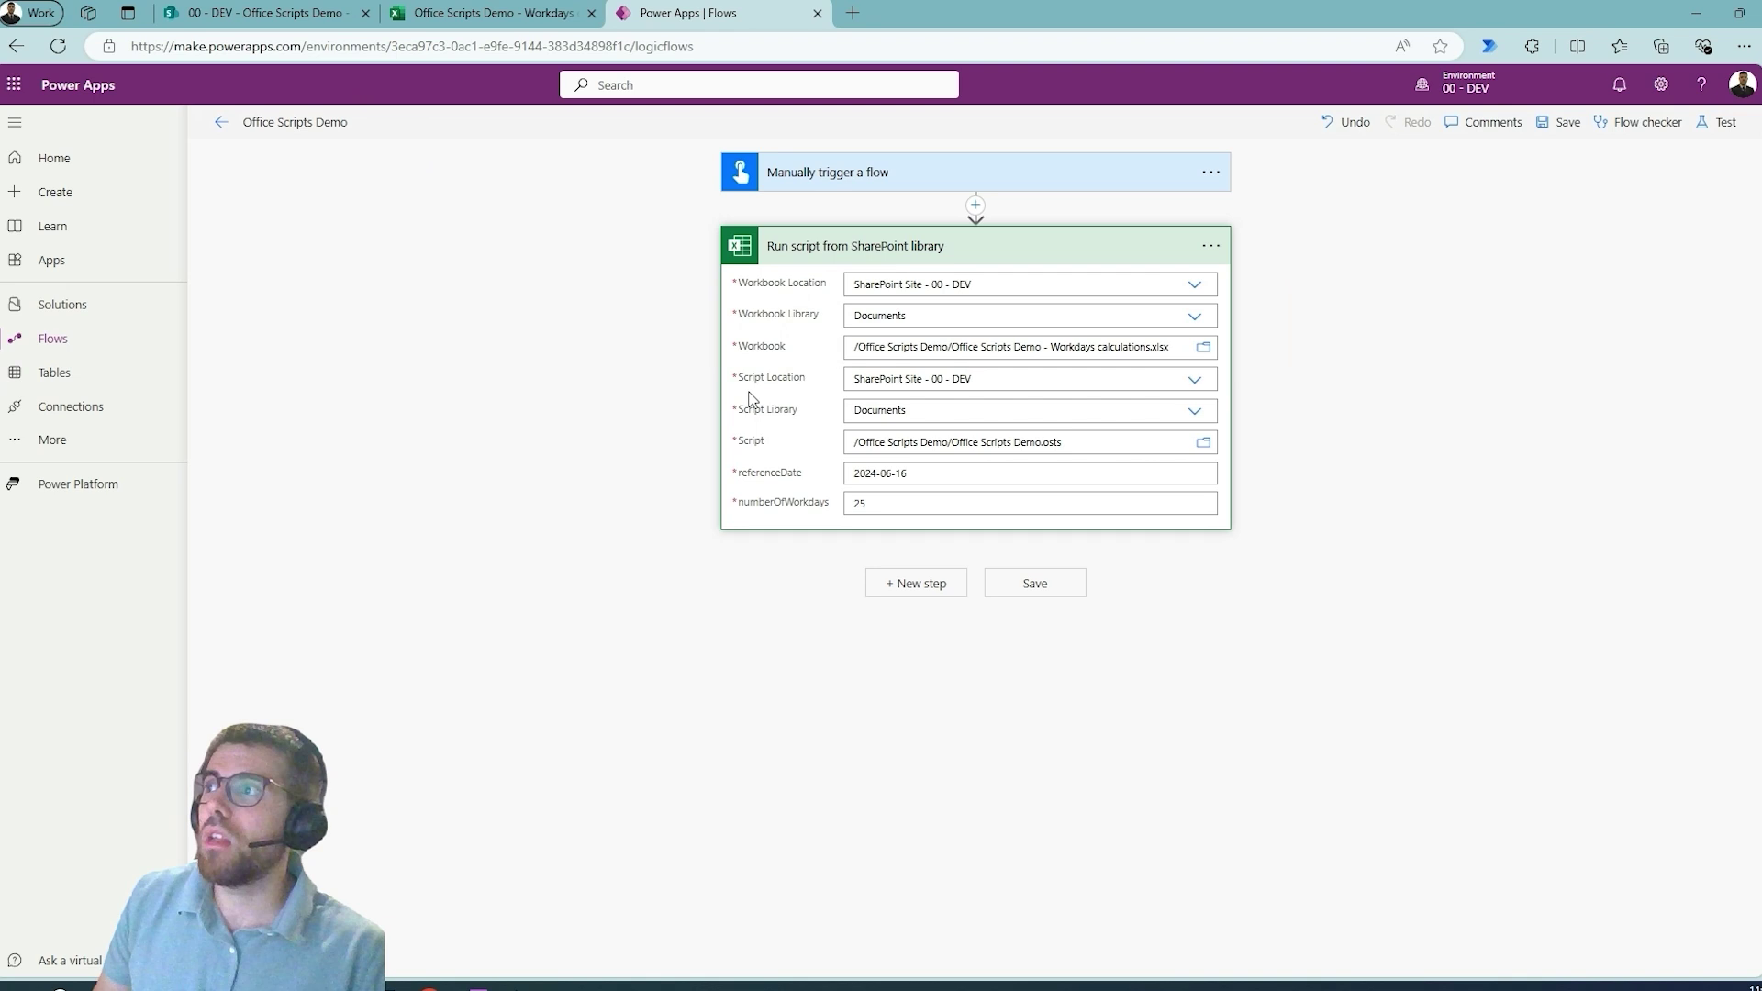
mouse_move(710, 358)
left_mouse_down()
mouse_move(823, 404)
mouse_move(1244, 463)
left_mouse_up()
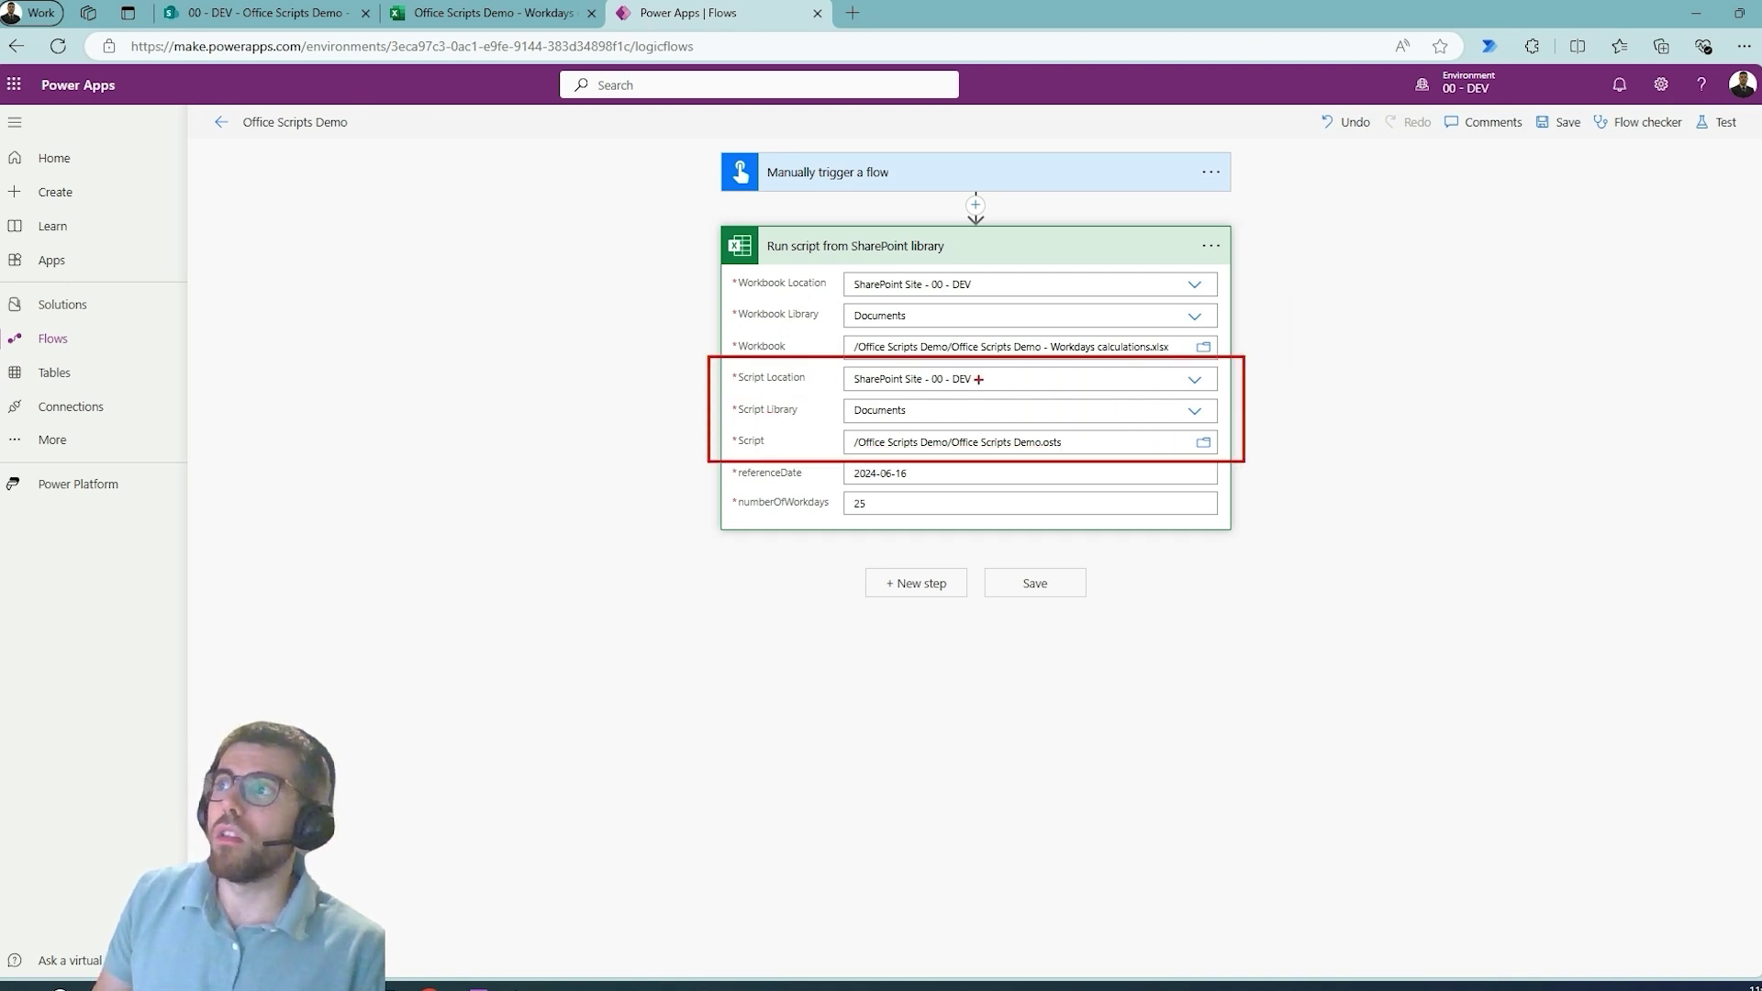
mouse_move(979, 379)
left_mouse_down()
mouse_move(1011, 379)
mouse_move(976, 400)
left_mouse_up()
left_click_drag(1065, 436, 1101, 416)
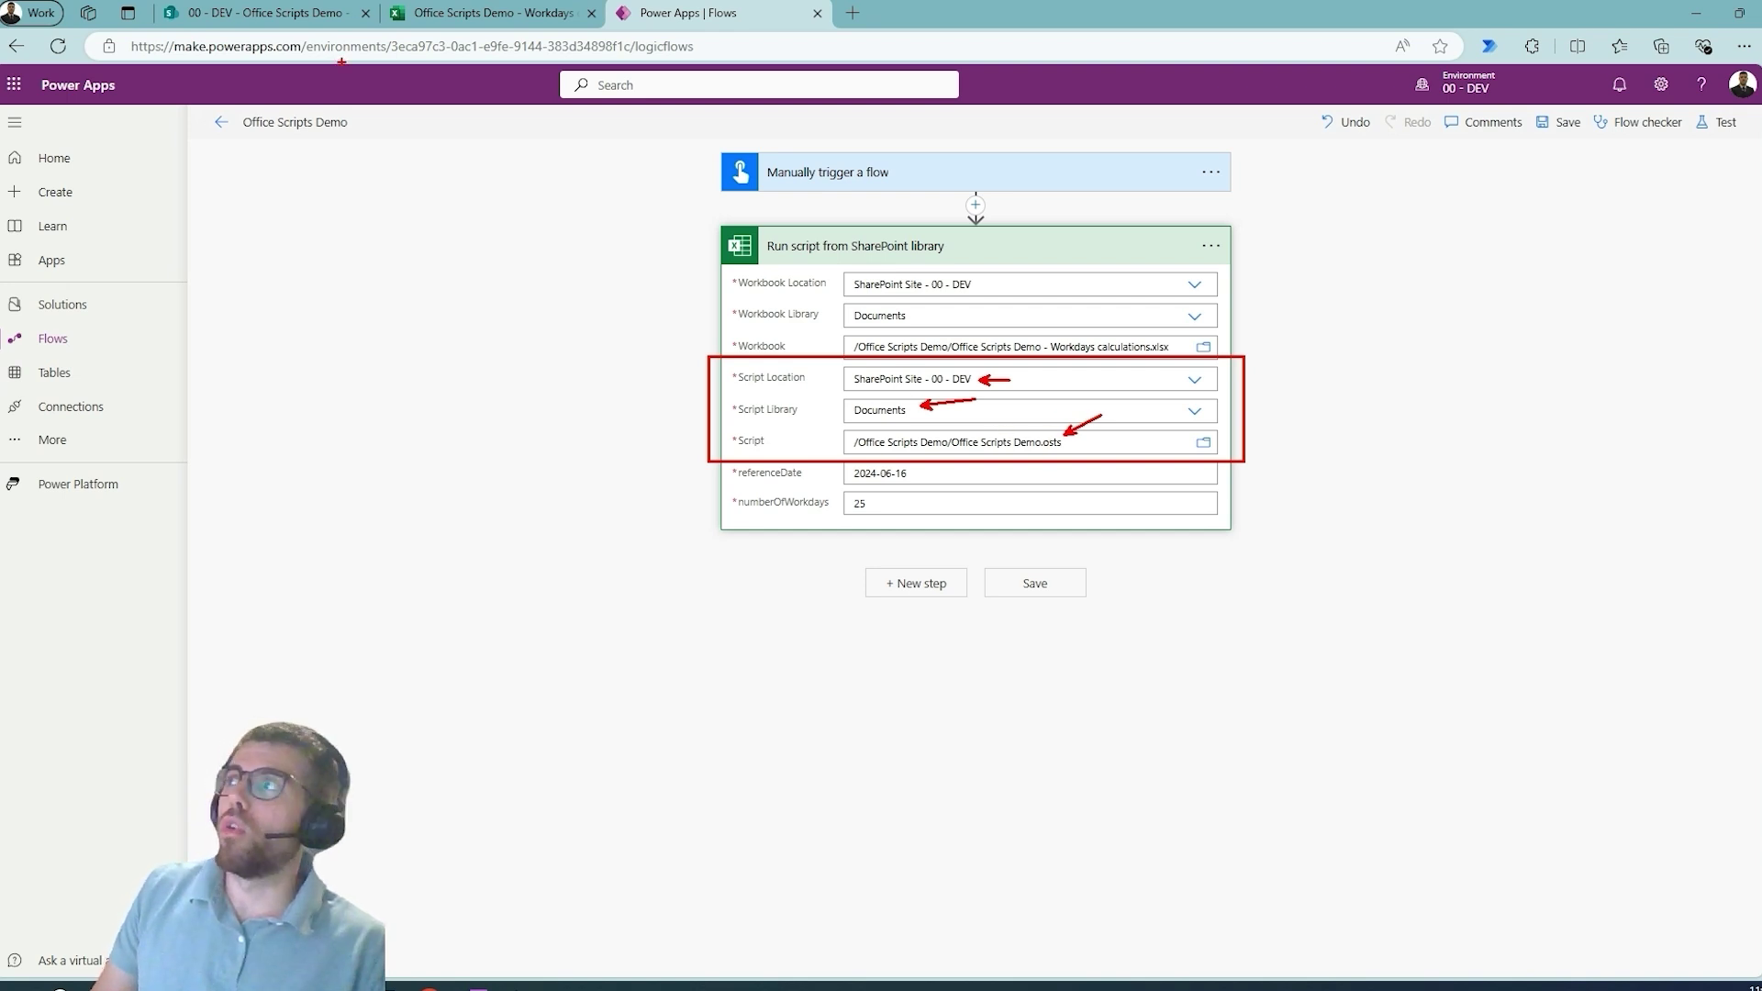
key("Escape")
left_click(276, 14)
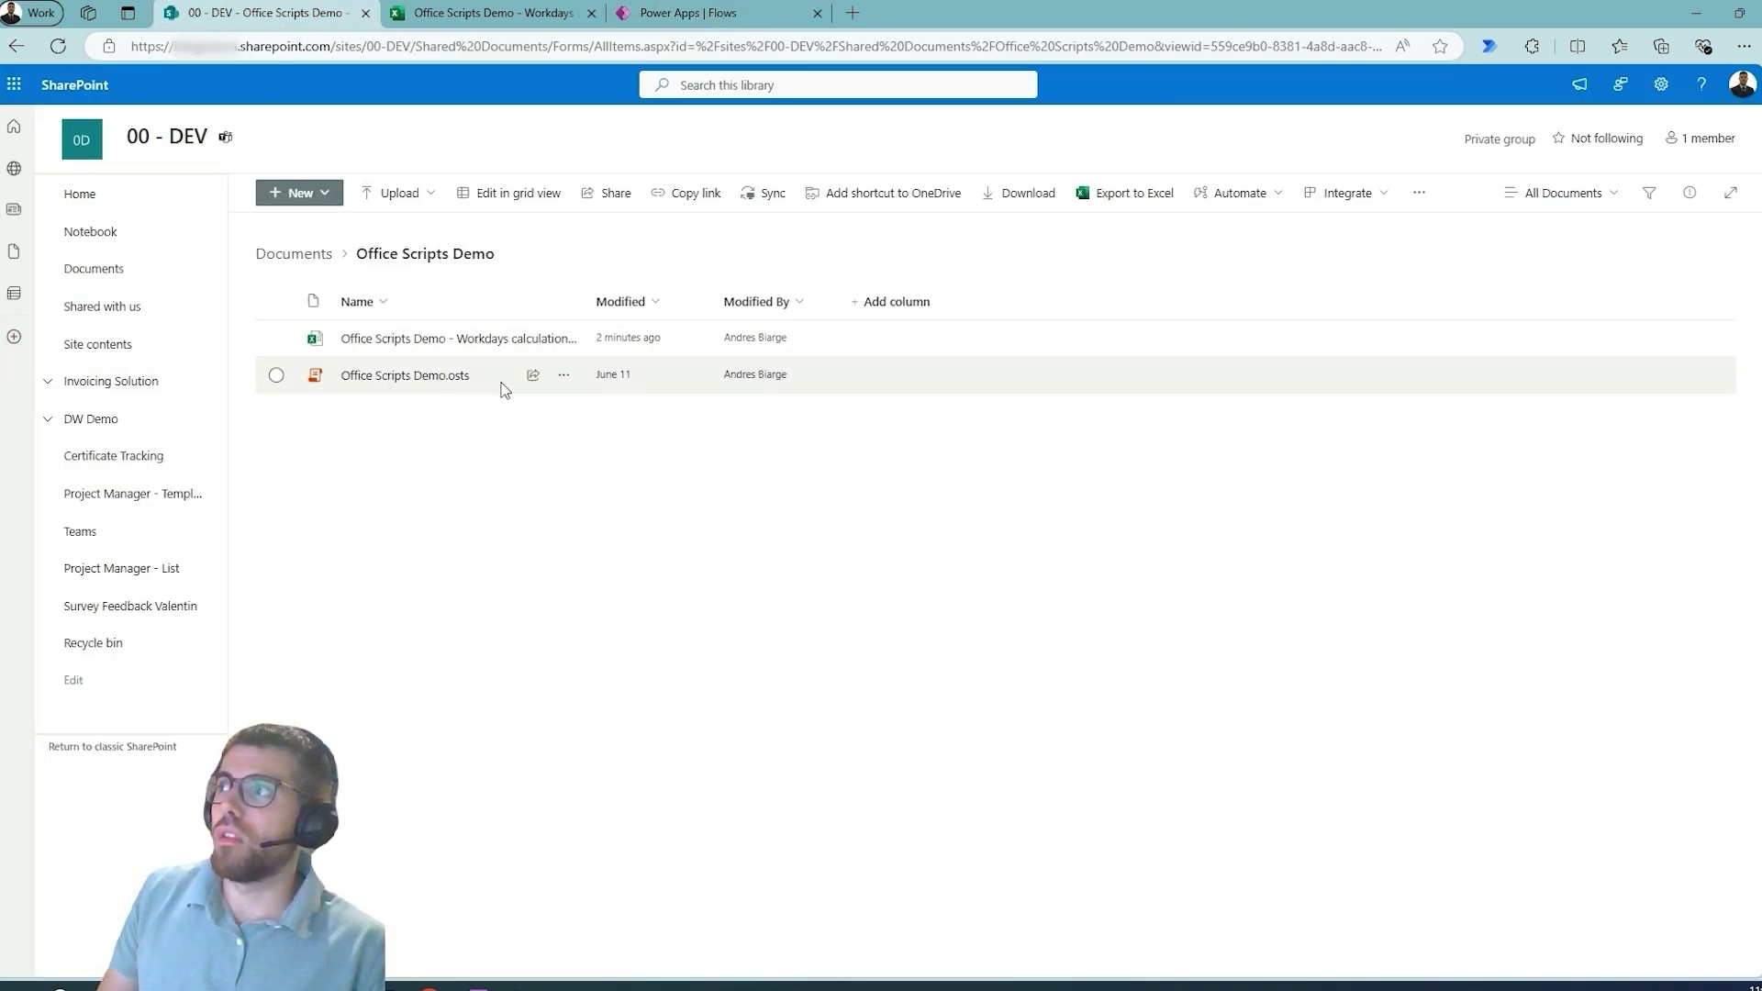
left_click(680, 14)
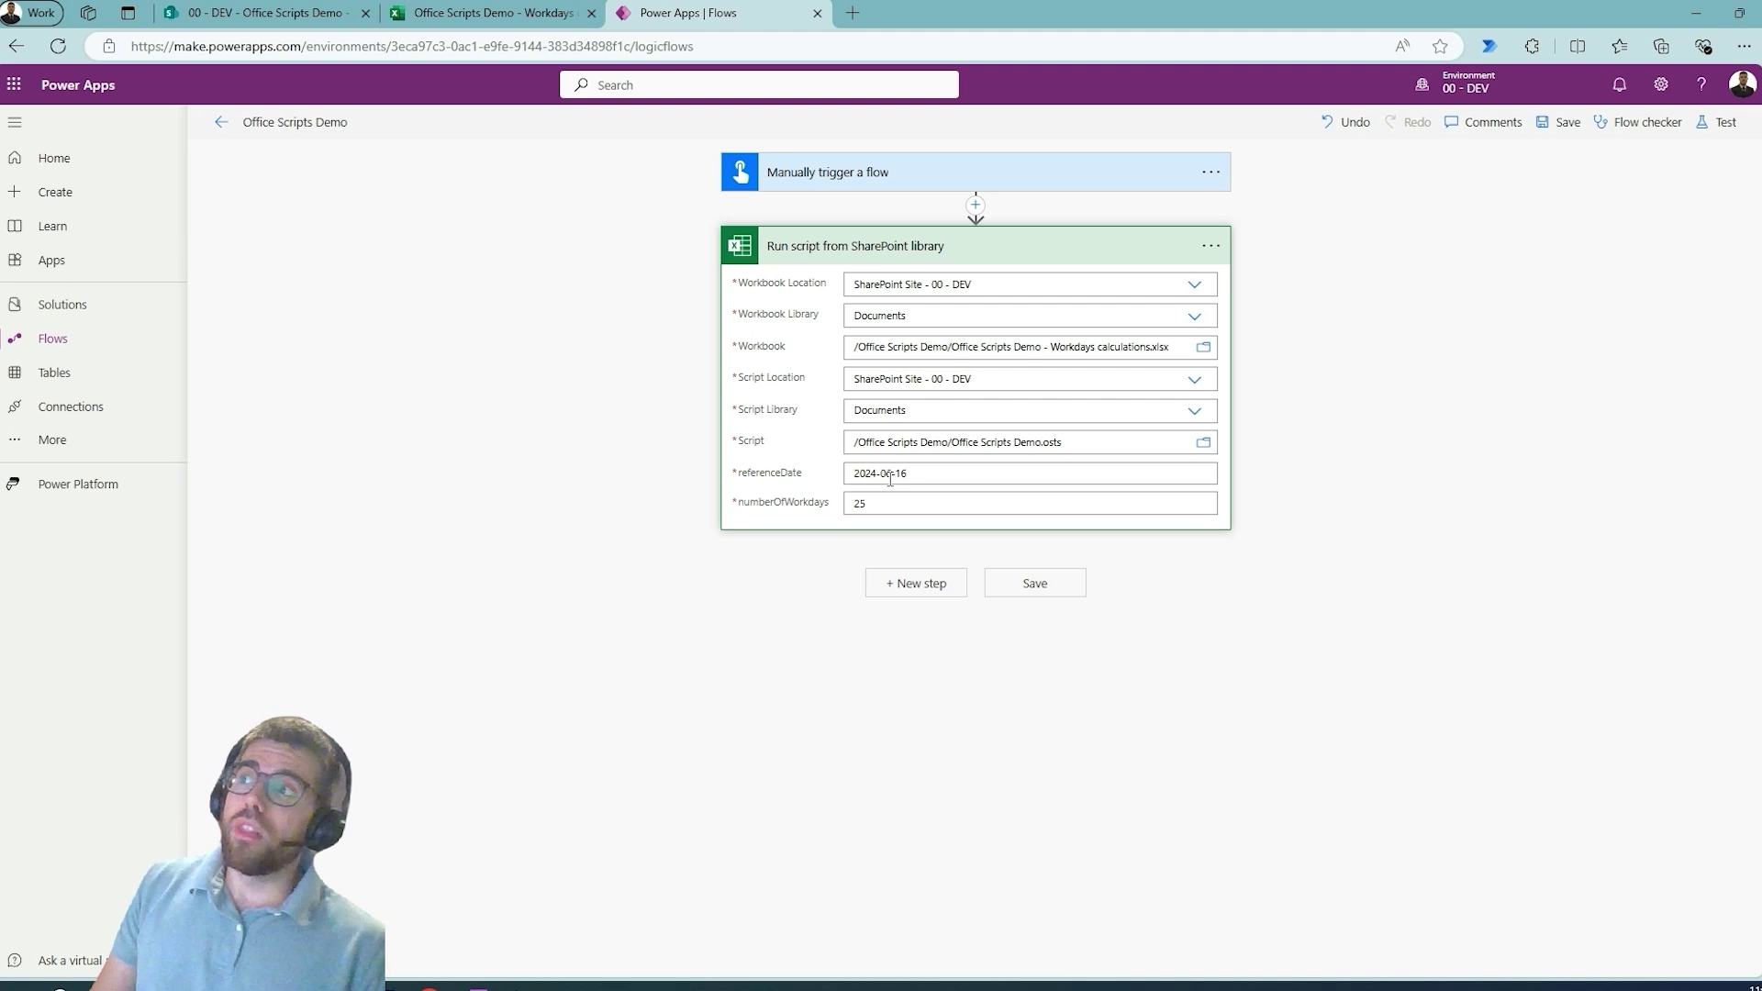
left_click_drag(713, 464, 957, 525)
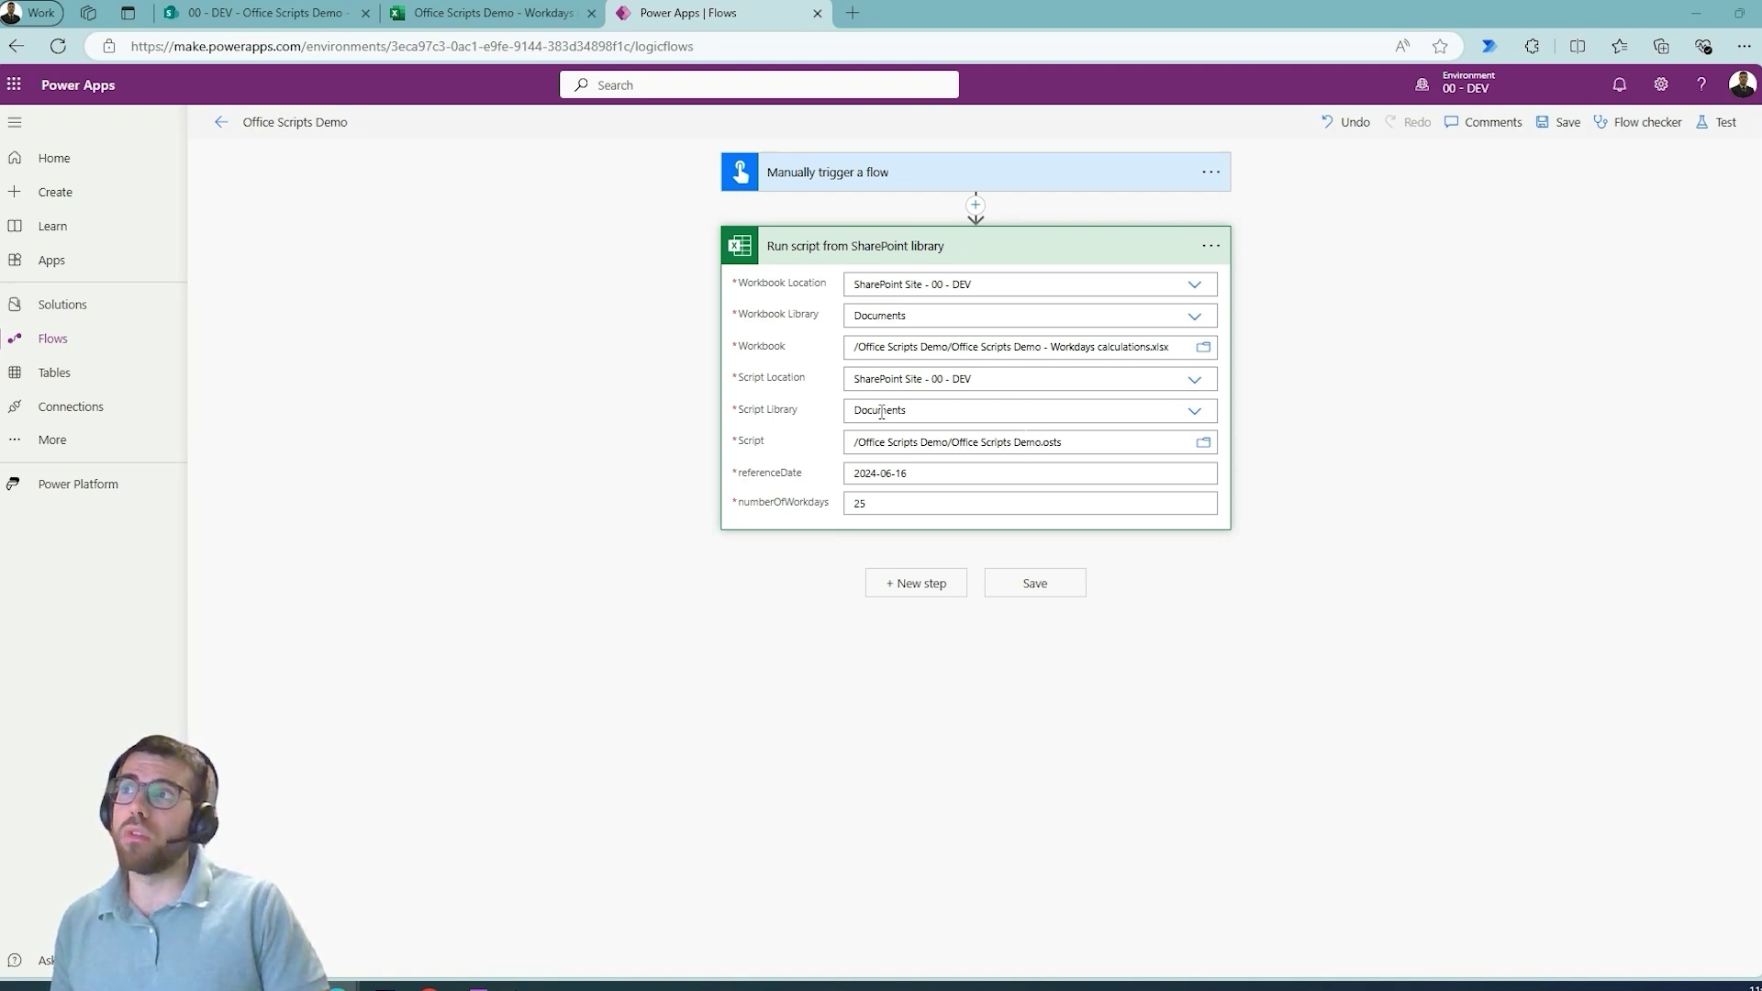
Annotate the script's SharePoint site and file settings, then drag the Ingest Invoice flow window into view
left_click_drag(845, 376, 997, 386)
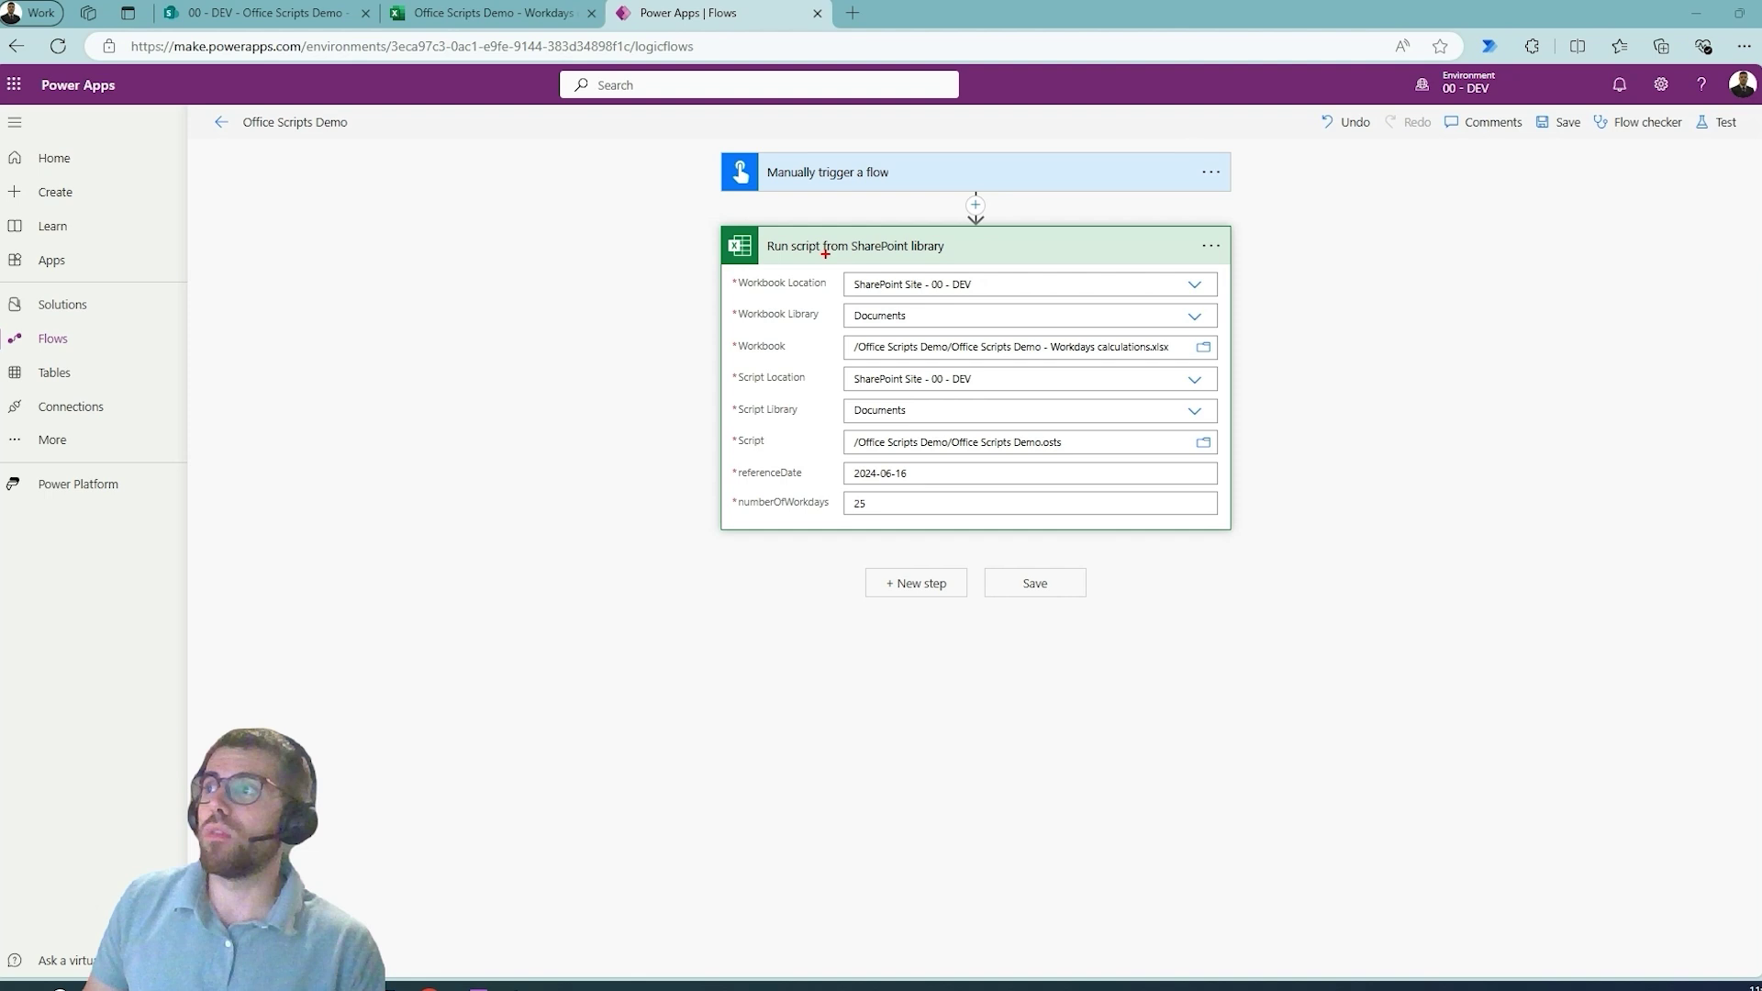
mouse_move(825, 255)
left_mouse_down()
mouse_move(1228, 512)
mouse_move(1283, 459)
left_mouse_up()
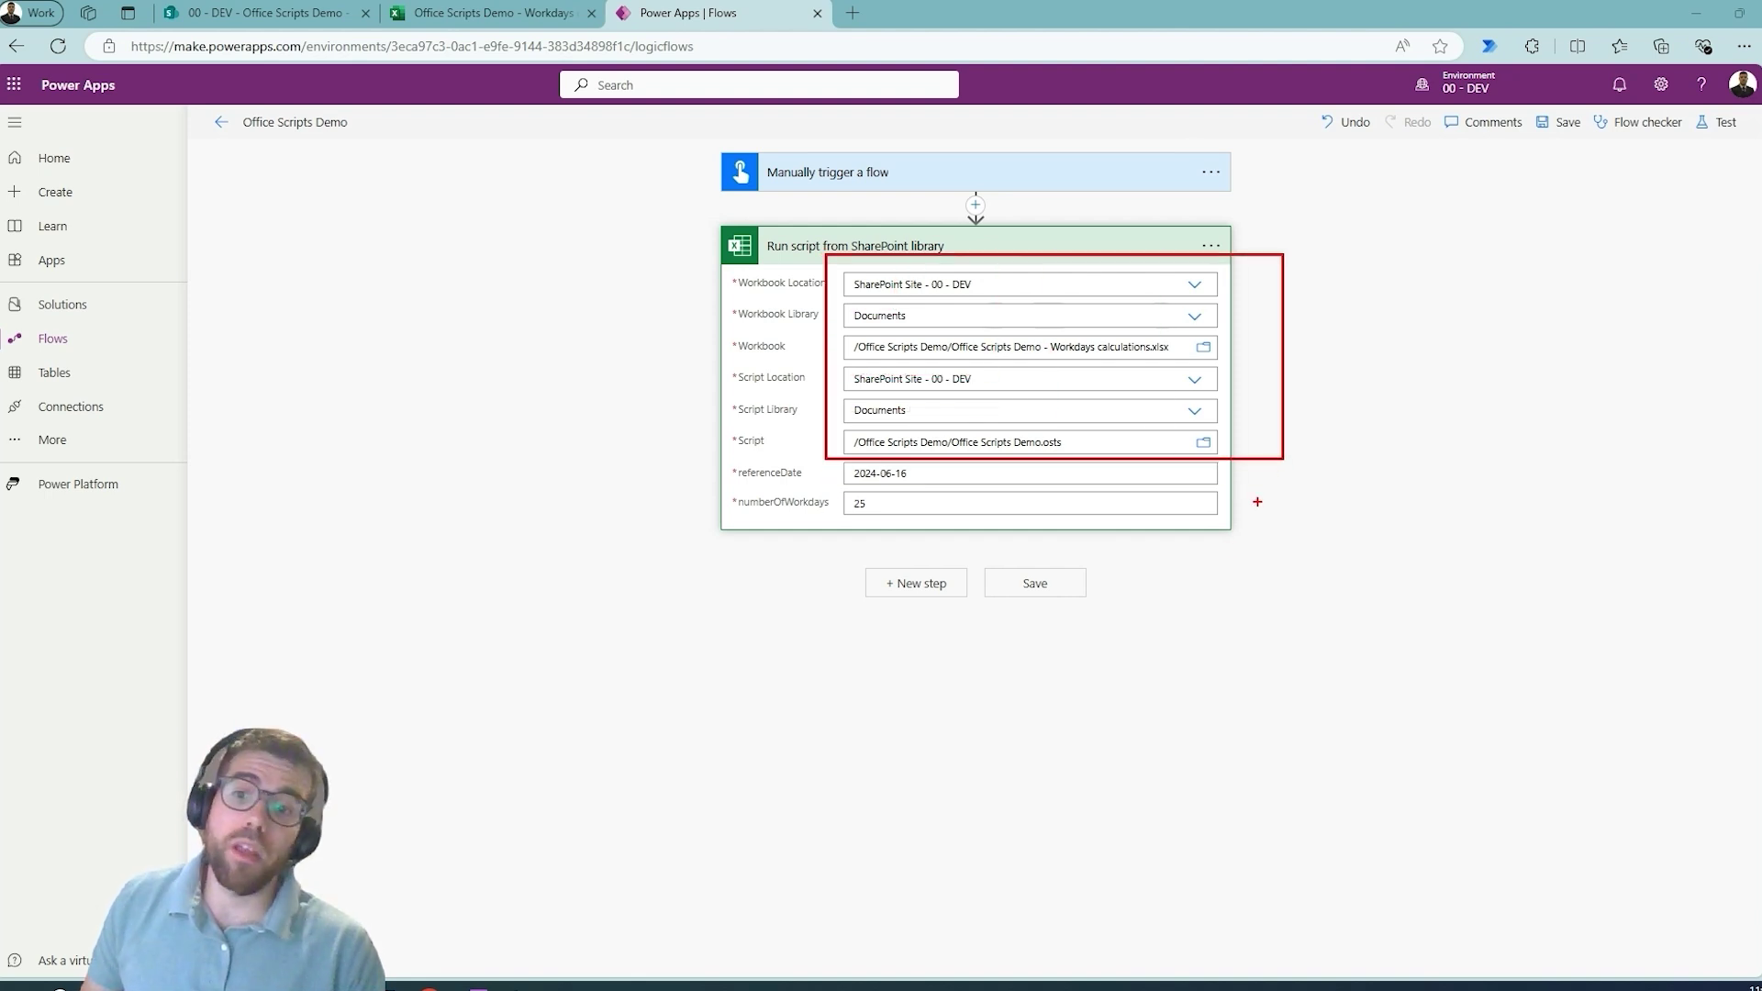
key("Escape")
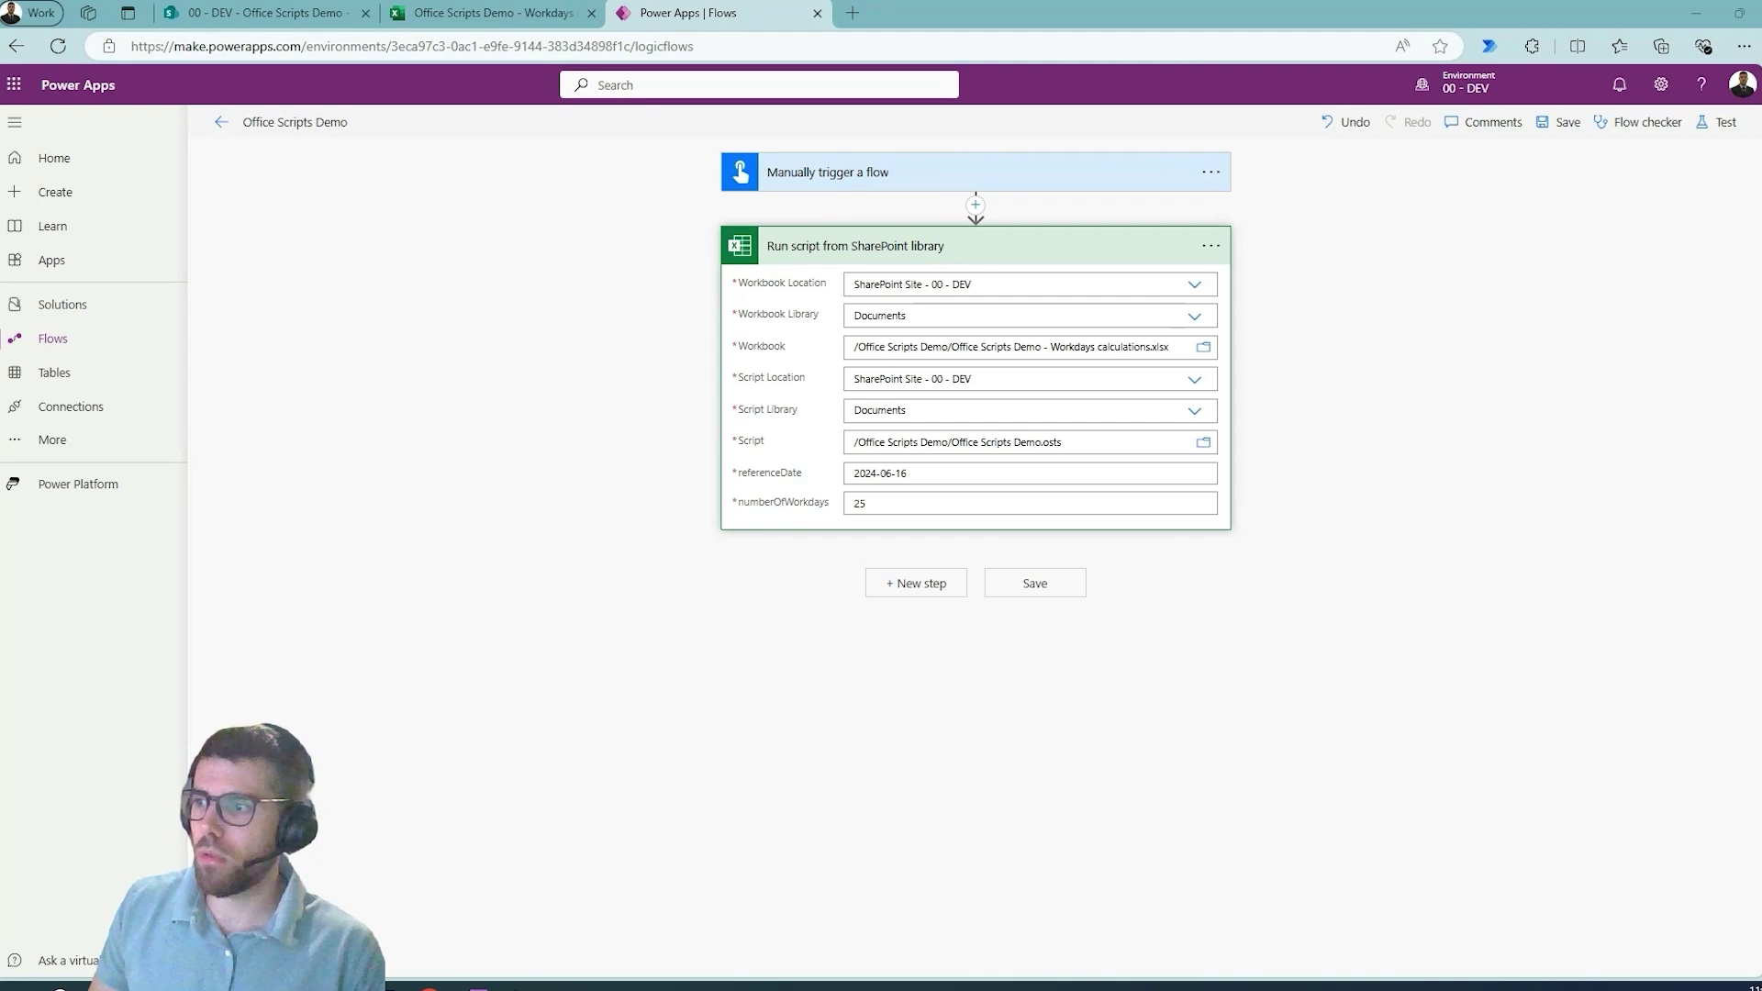
left_click_drag(931, 477, 986, 165)
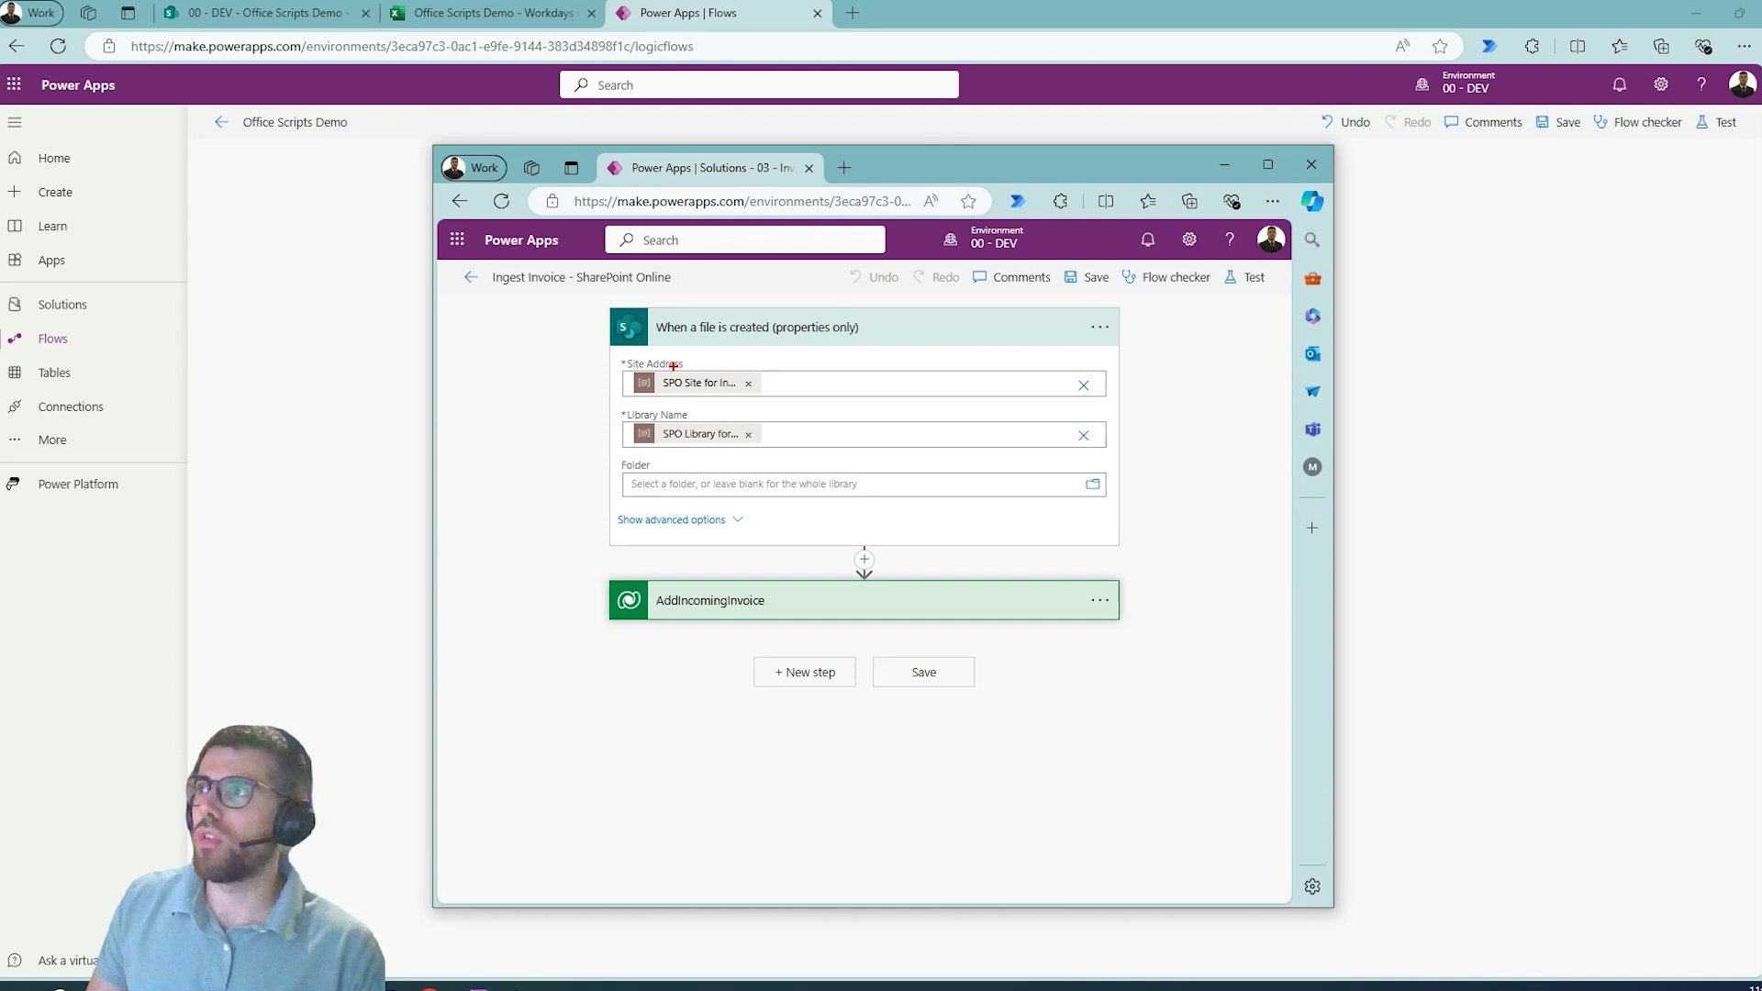
Mark the Site Address and Library Name settings, then move aside and minimize the Ingest Invoice window
left_click_drag(704, 367, 774, 334)
left_click_drag(778, 434, 893, 428)
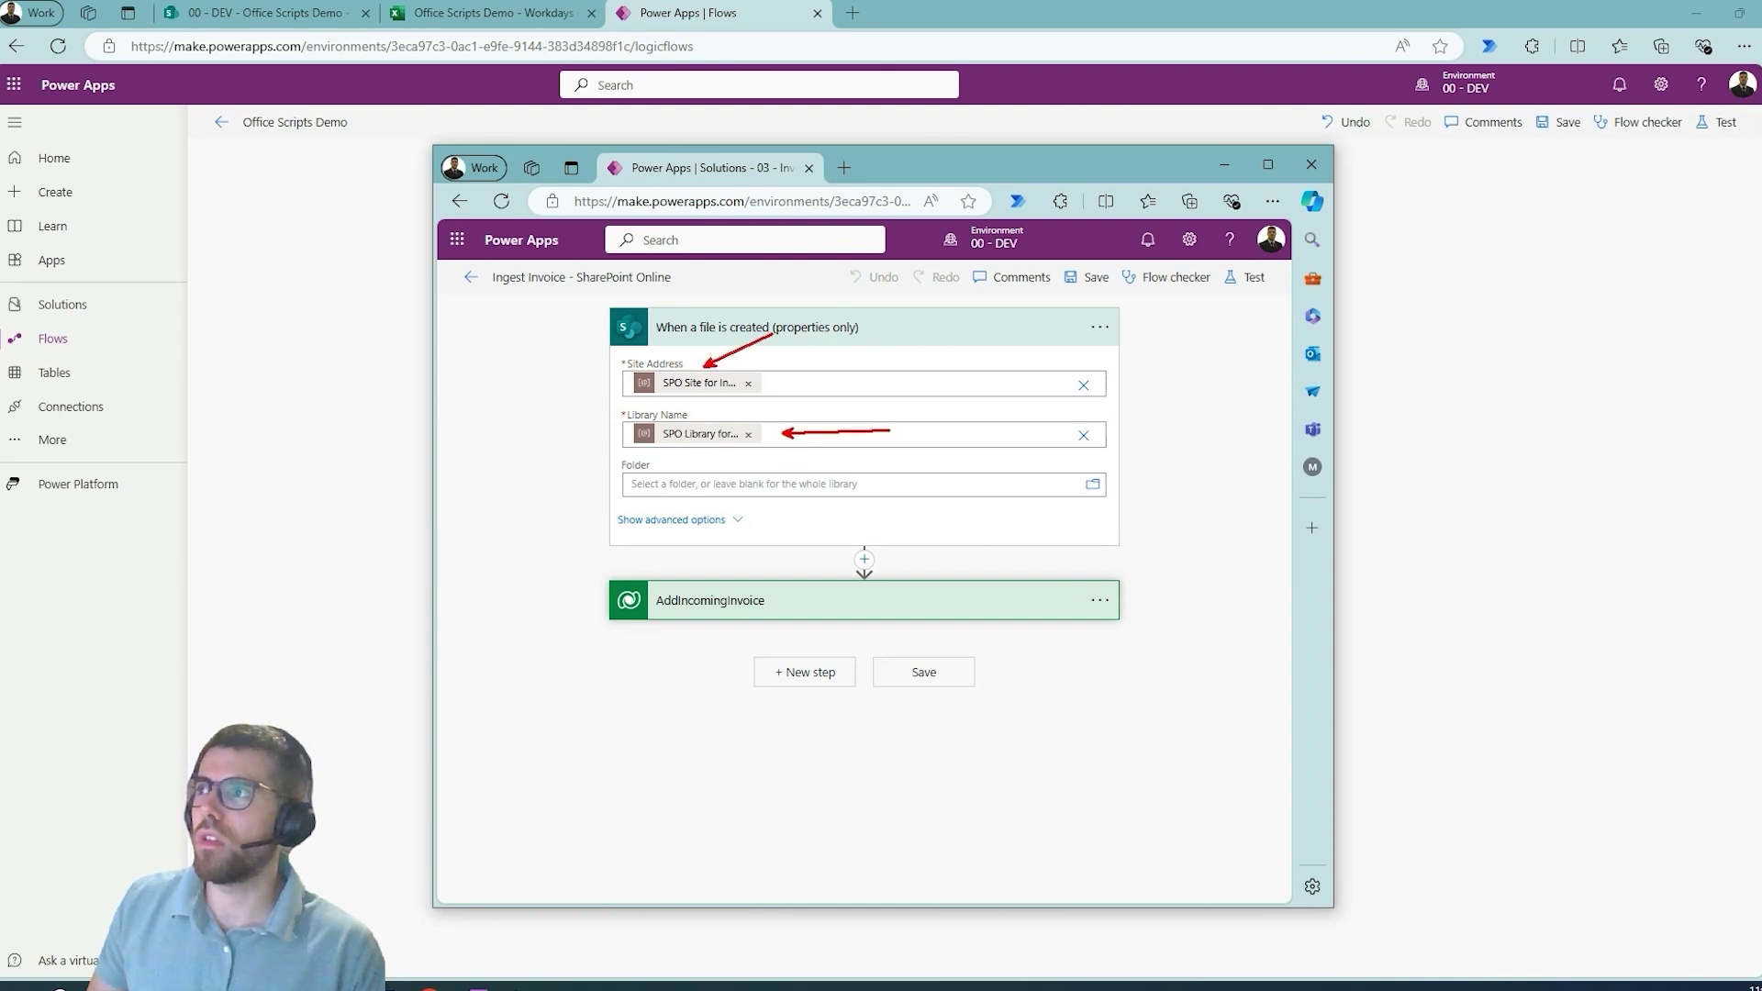
key("Escape")
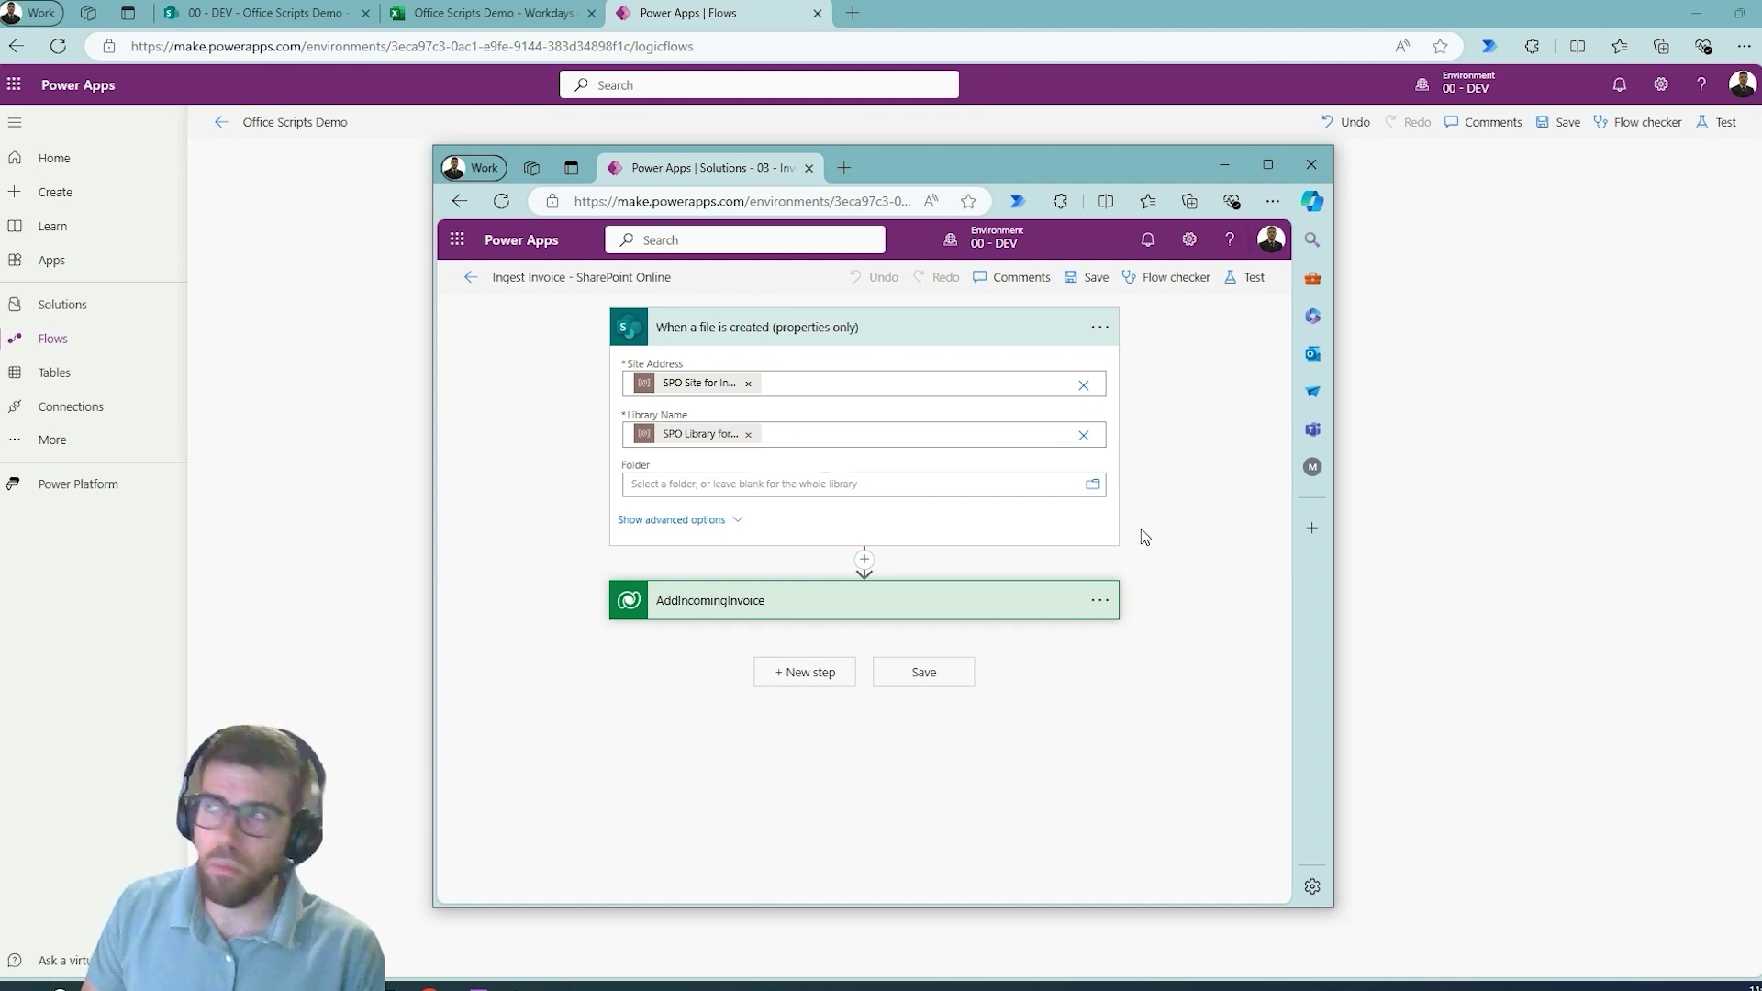
left_click_drag(881, 167, 1054, 520)
key("super+Down")
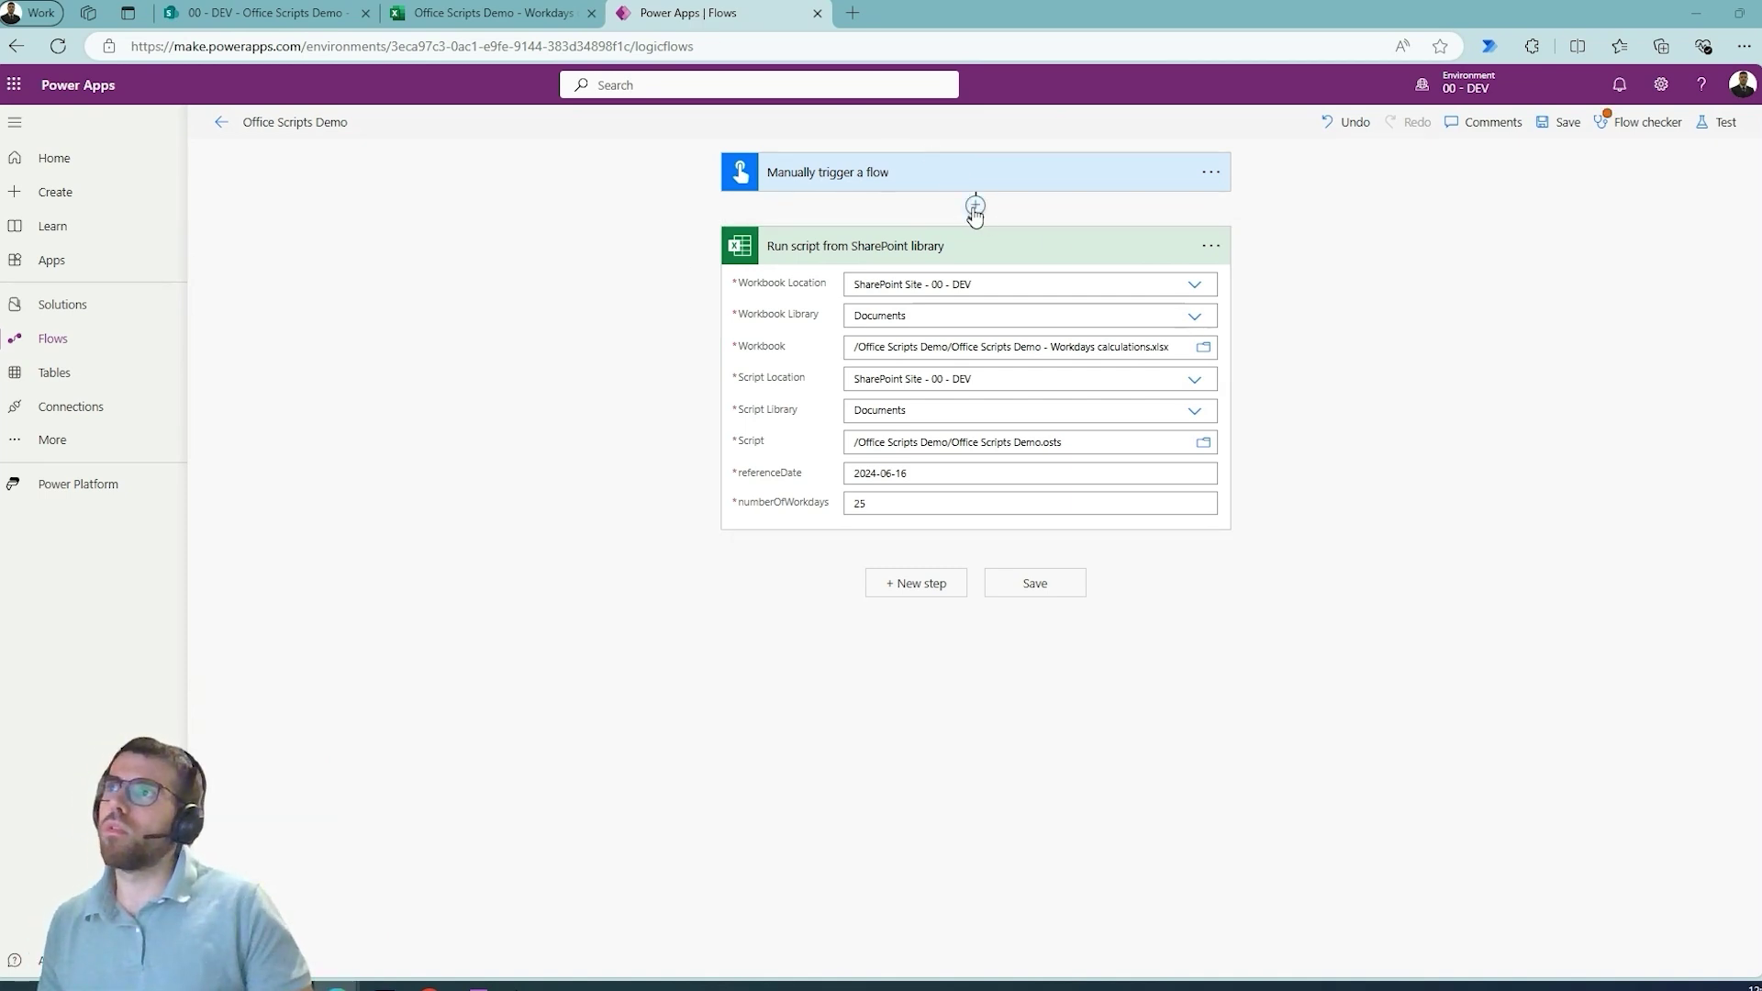
Insert a SharePoint Get files (properties only) action using the 00 - DEV site and Documents library
left_click(975, 209)
left_click(965, 230)
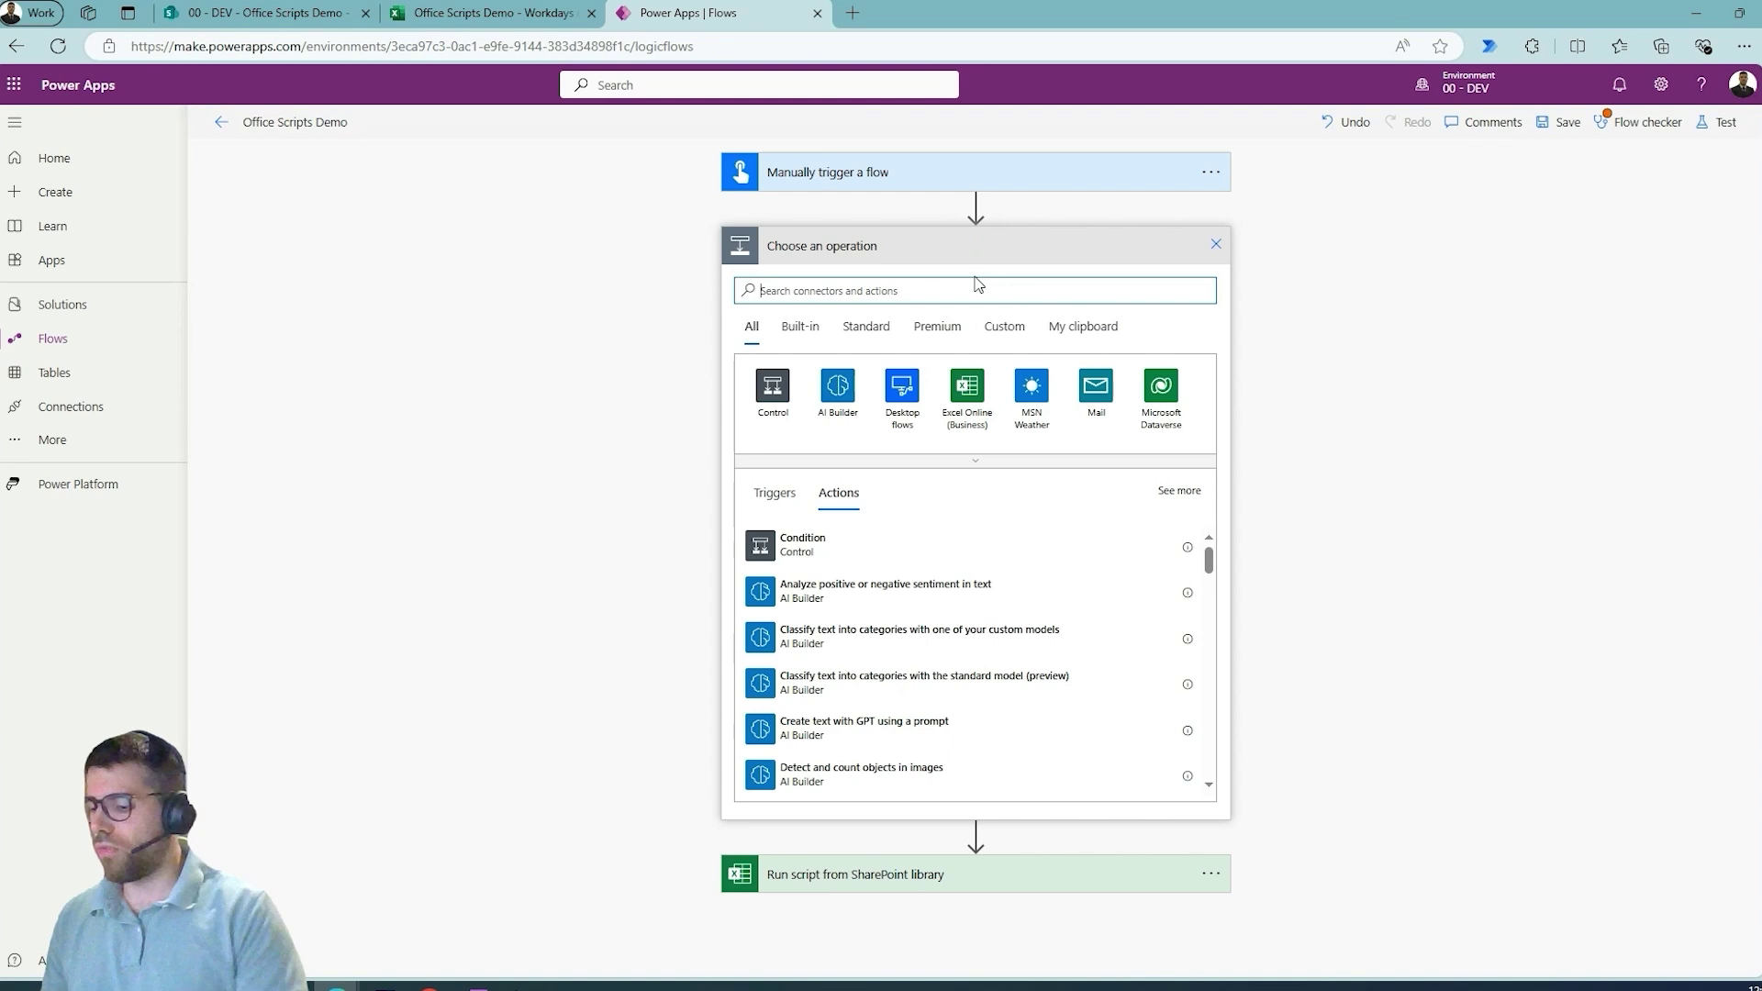
type("sharepoint")
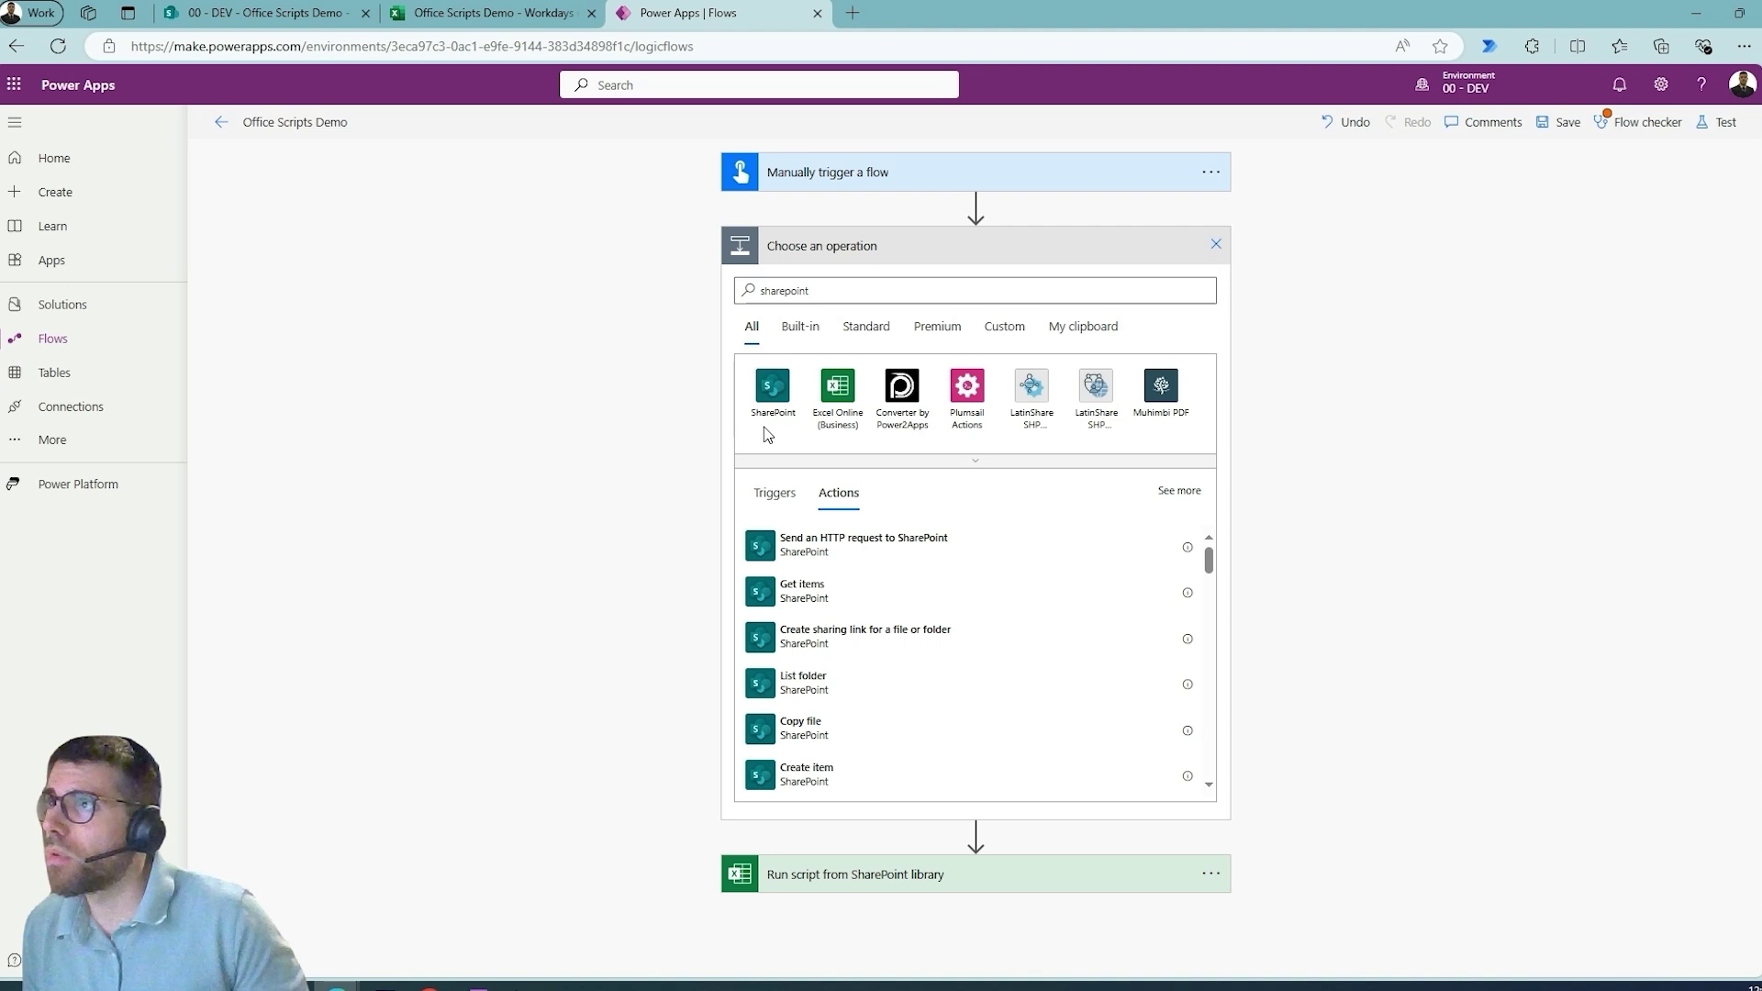
left_click(772, 393)
type("file")
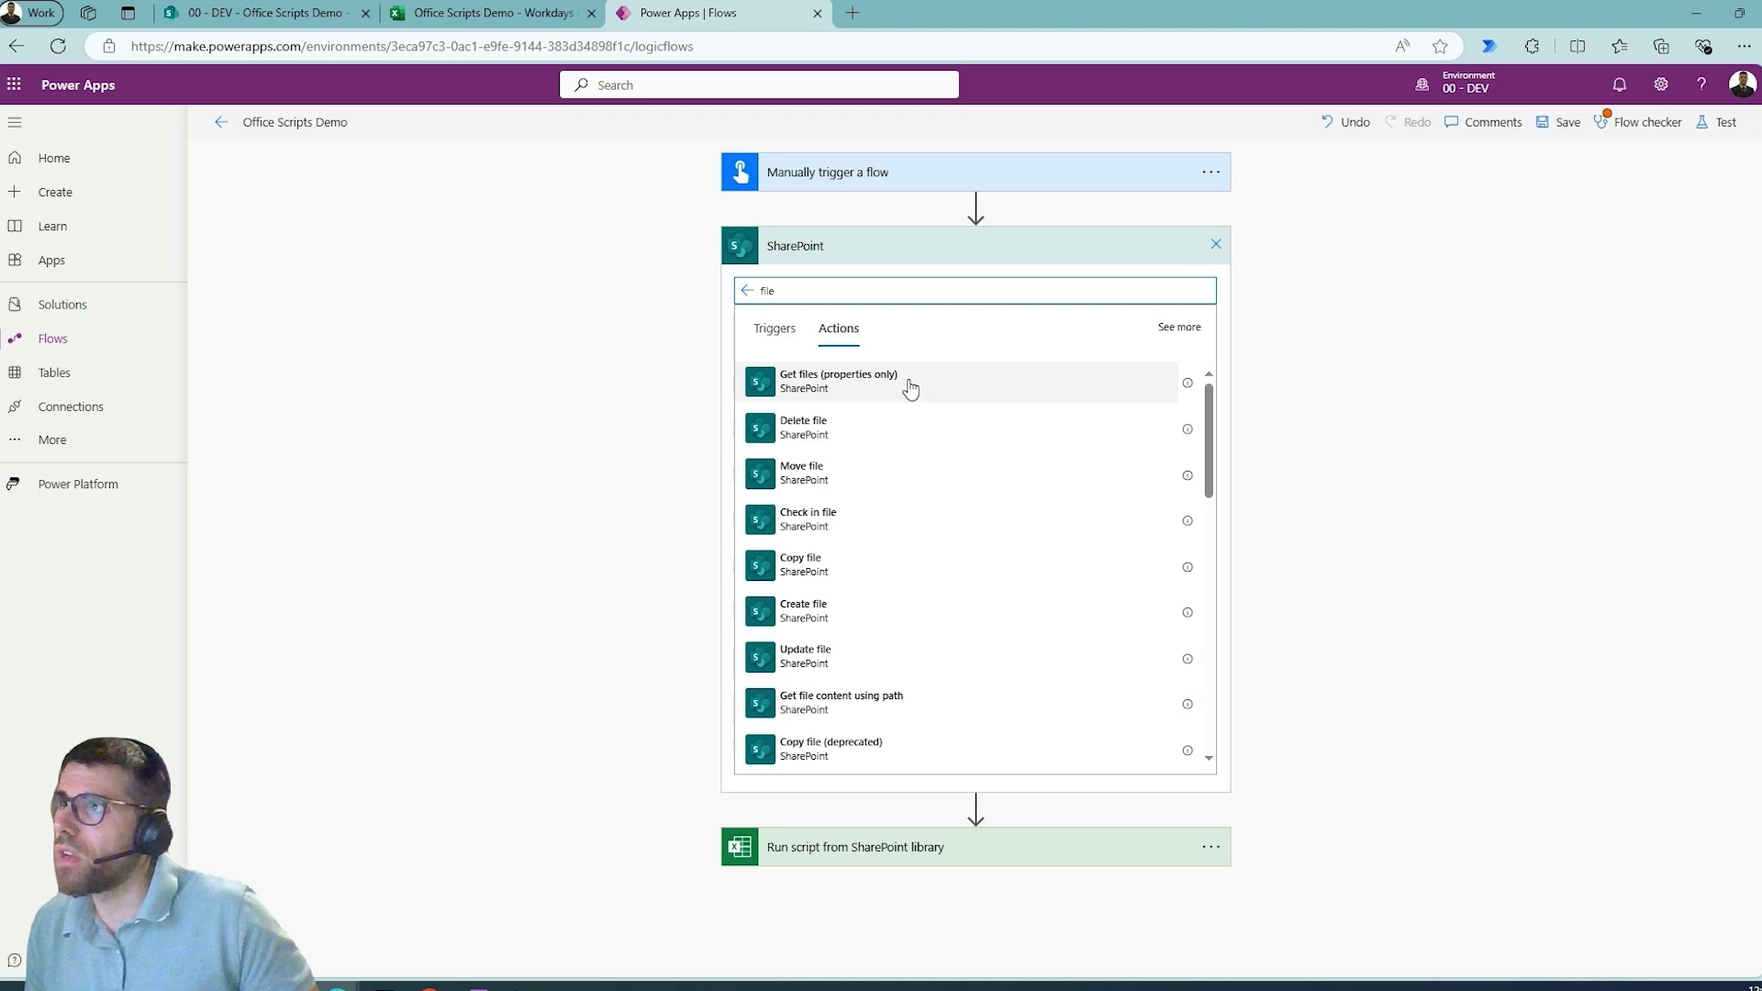
left_click(1172, 382)
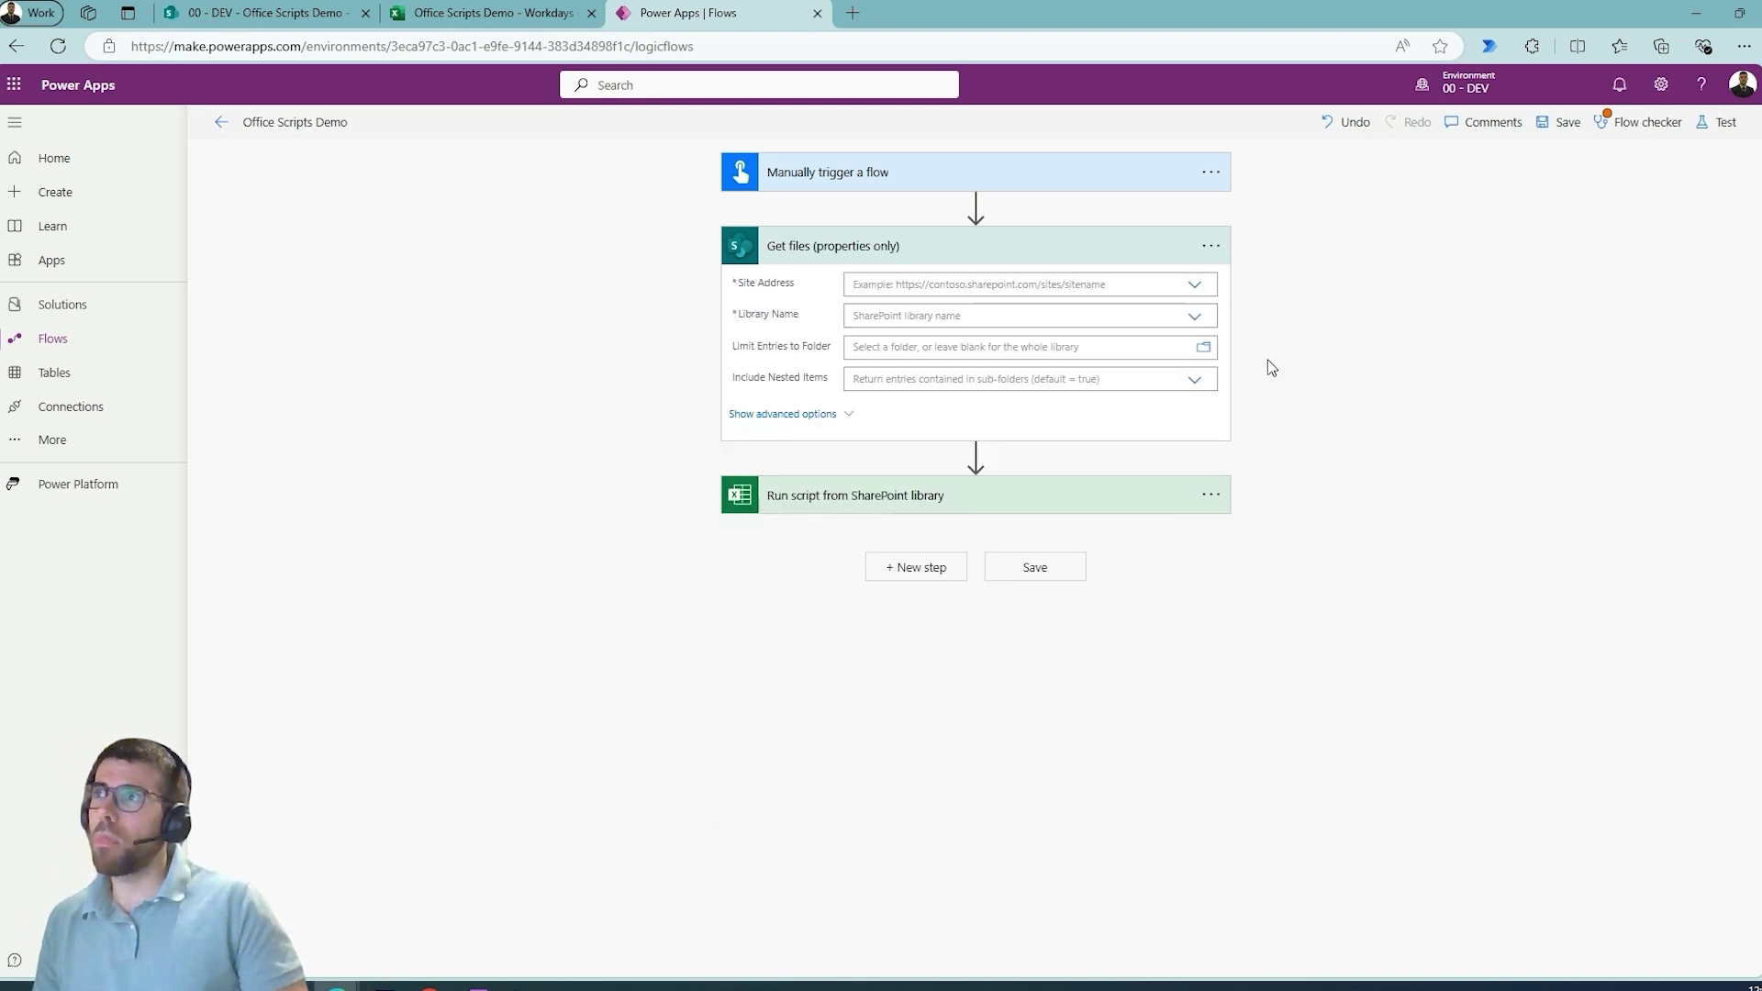
left_click(1195, 290)
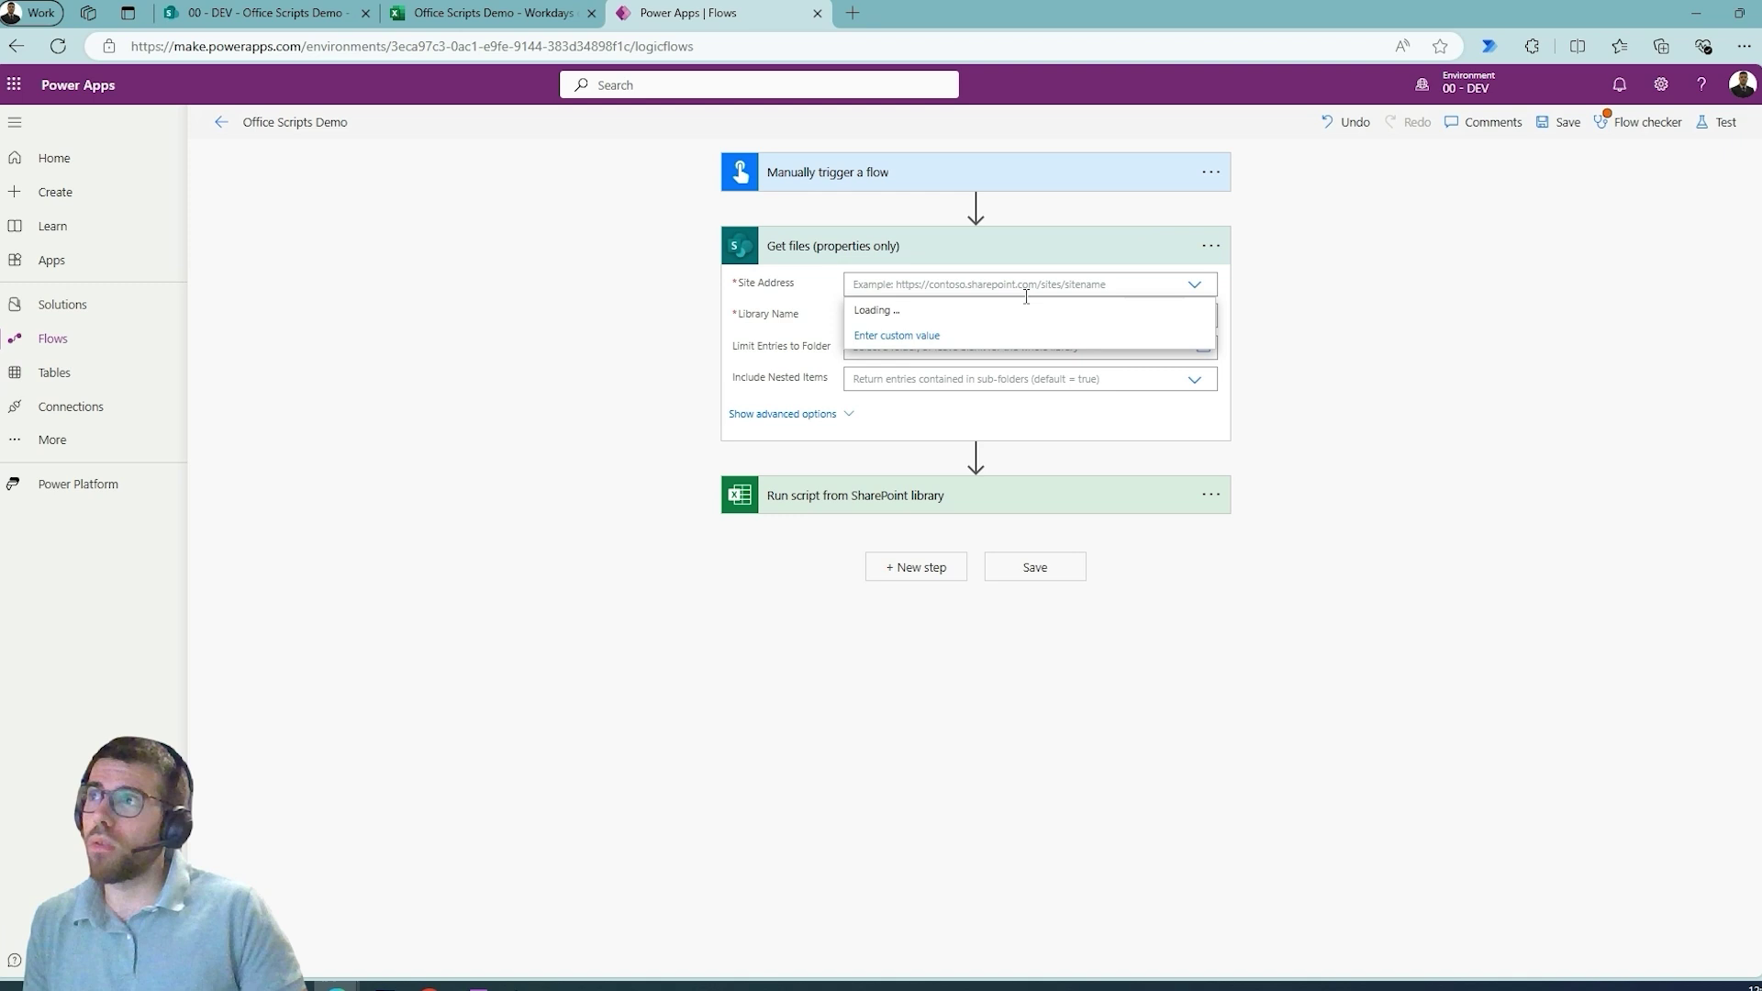
left_click(1120, 308)
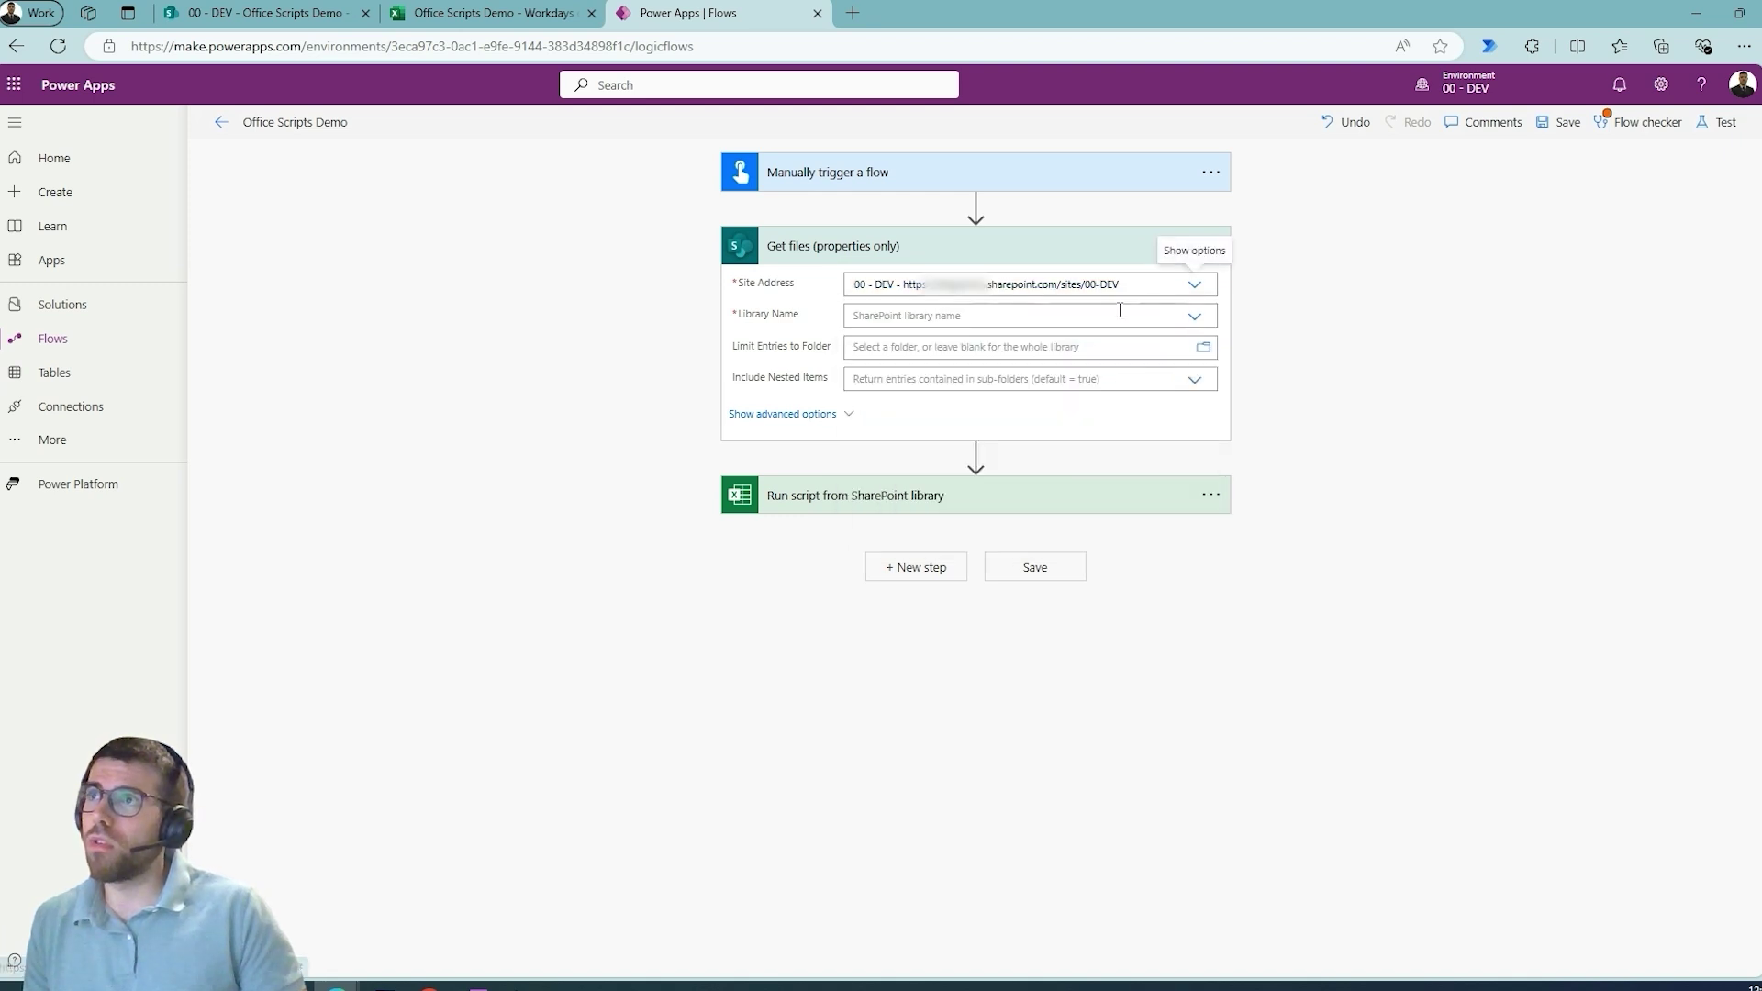
left_click(1194, 318)
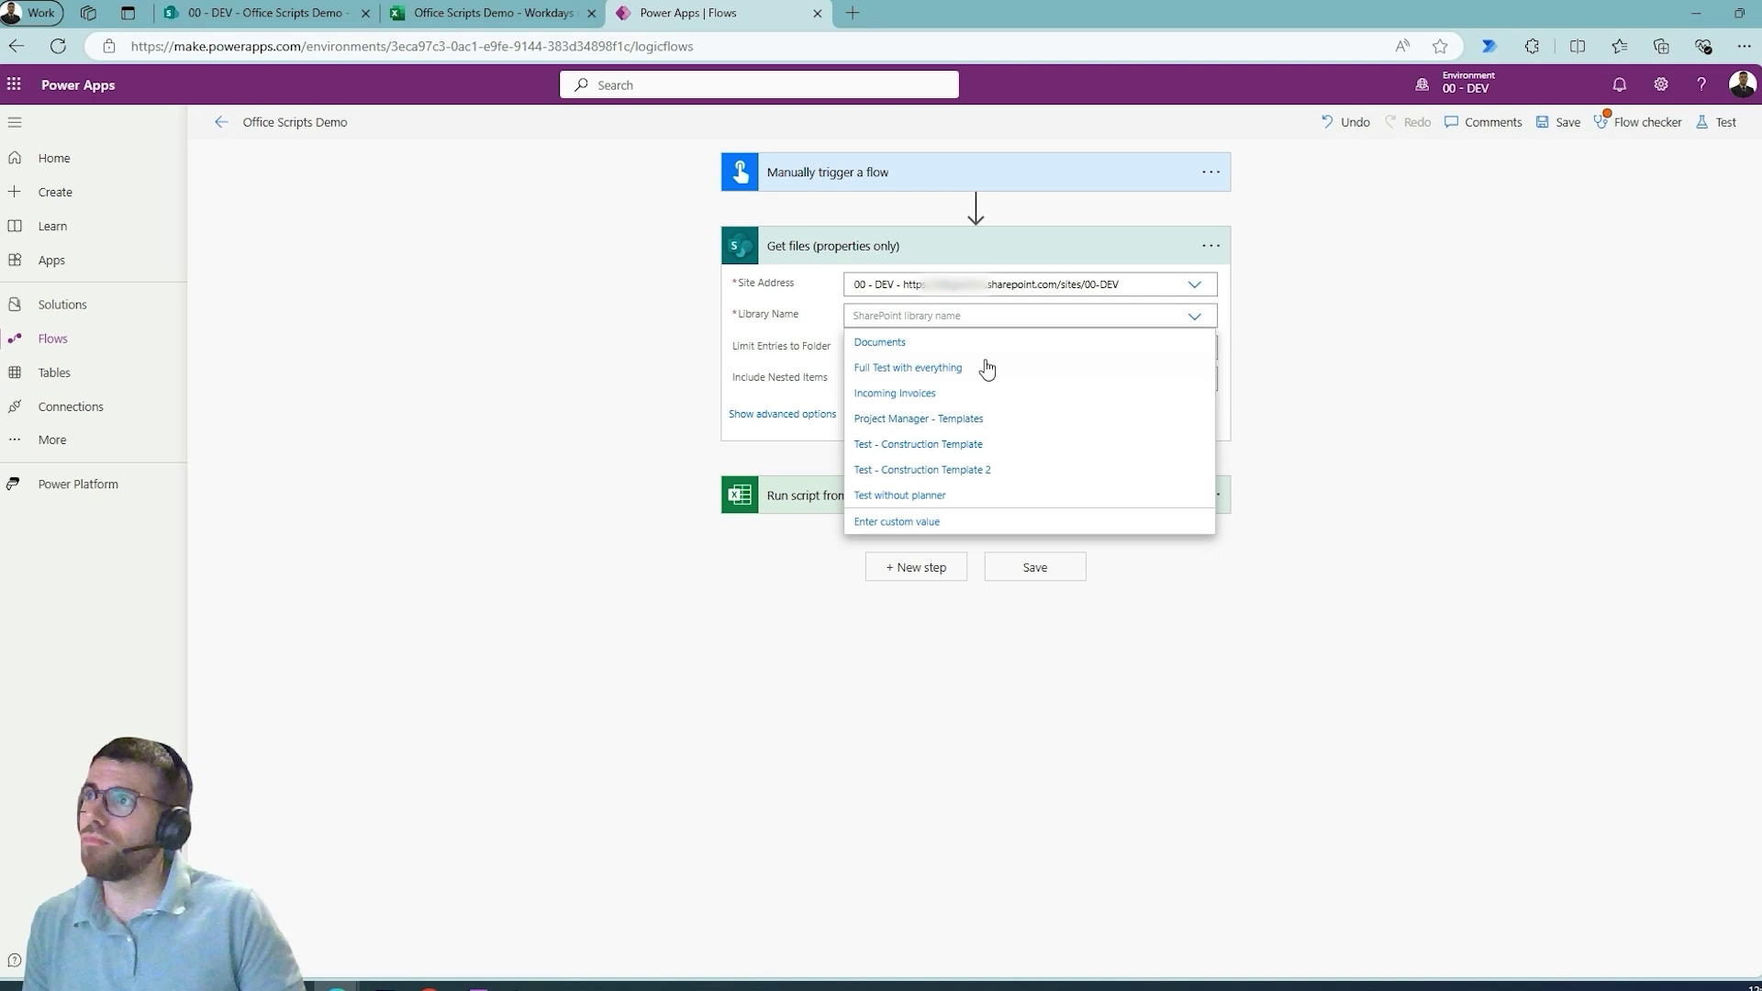
left_click(967, 352)
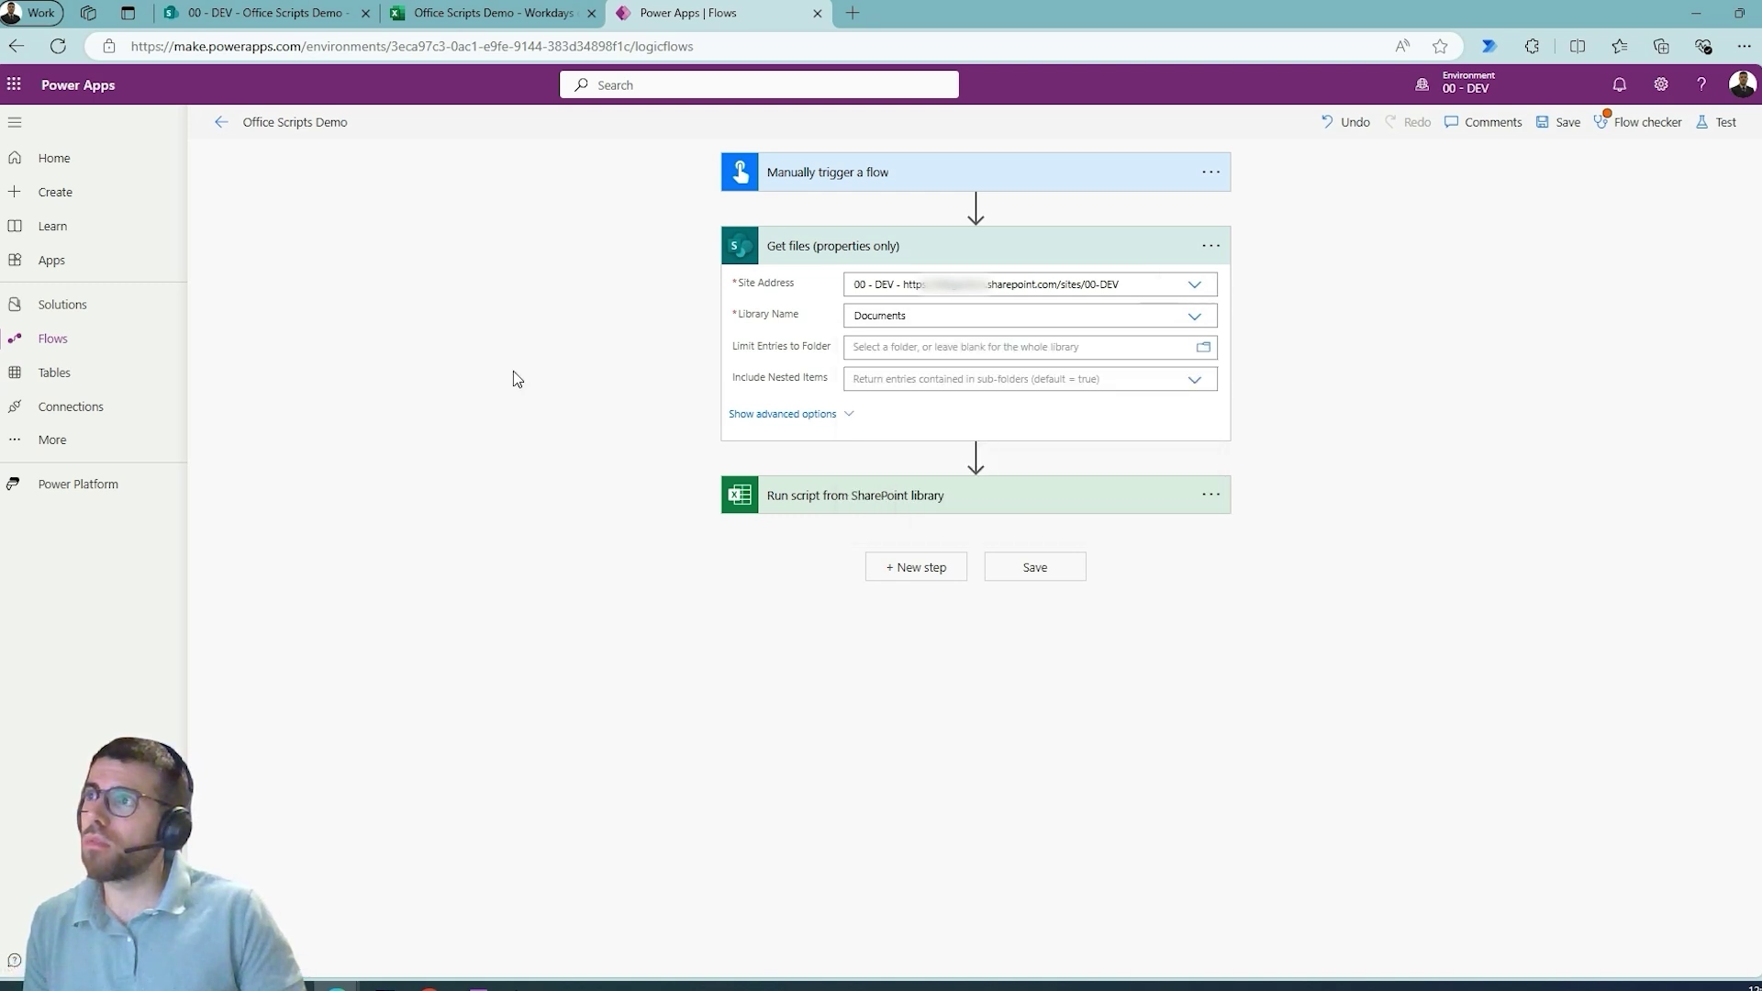
Compare the new step's Site Address with the other flow's, crossing out the hard-coded address
left_click(895, 496)
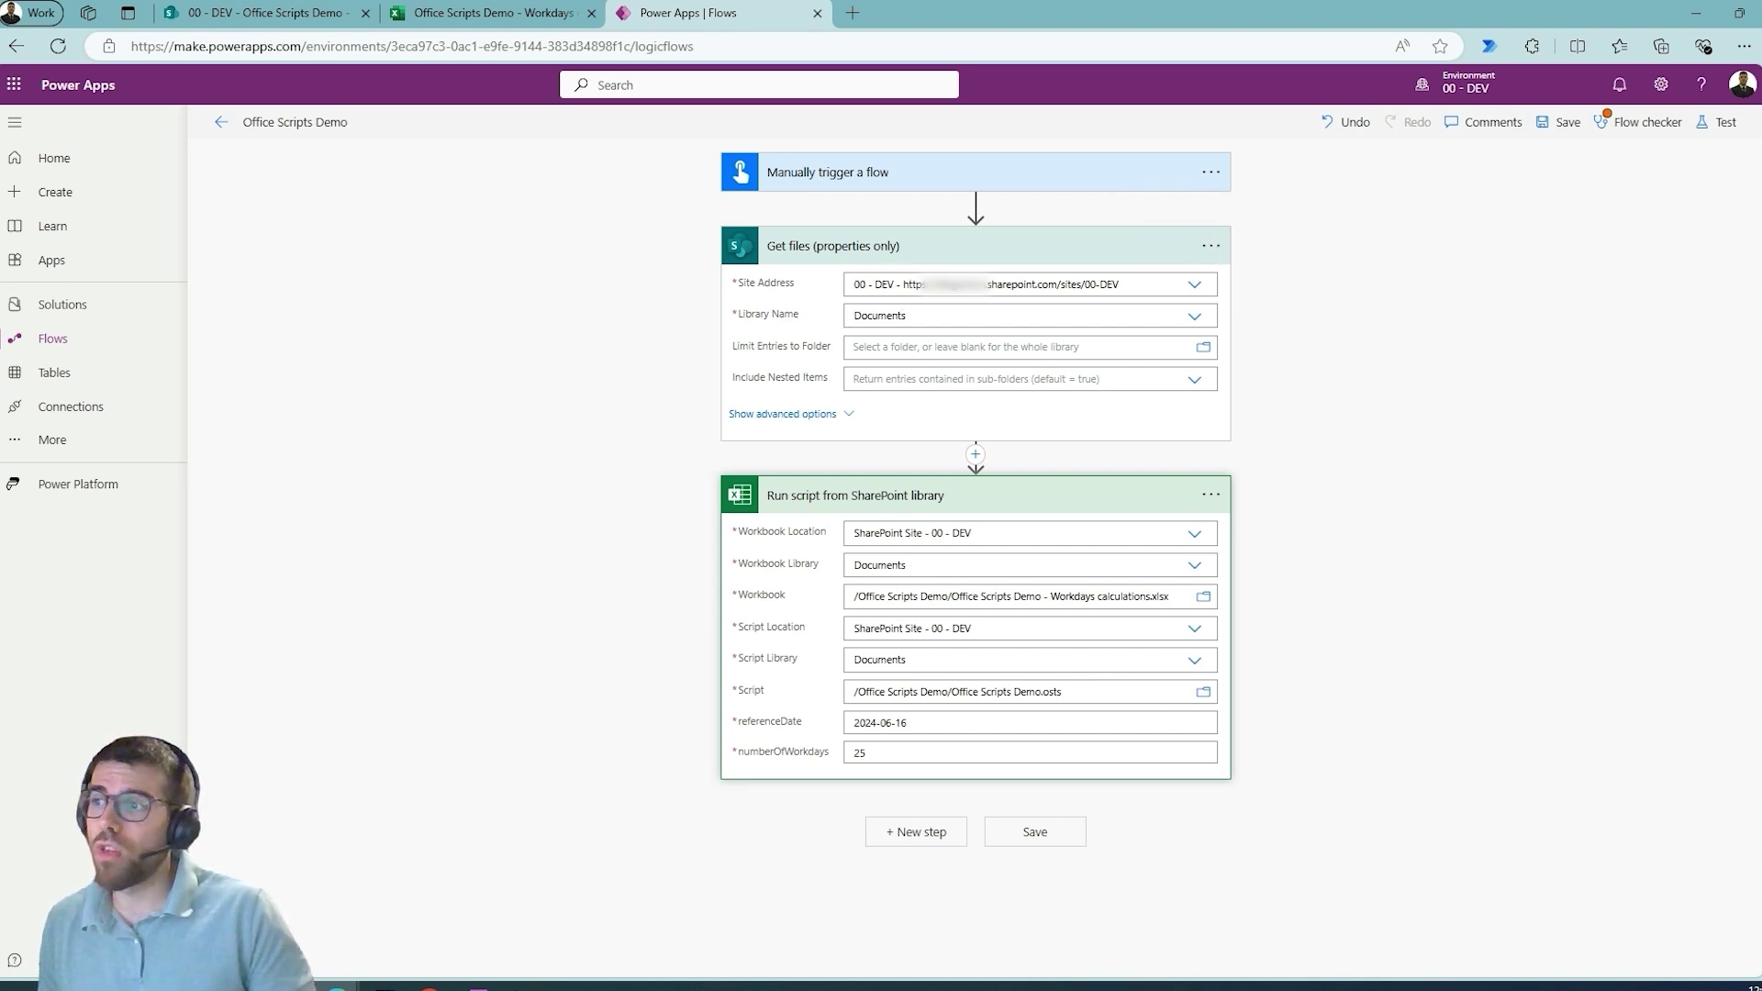
key("alt+Tab")
left_click_drag(988, 496, 881, 496)
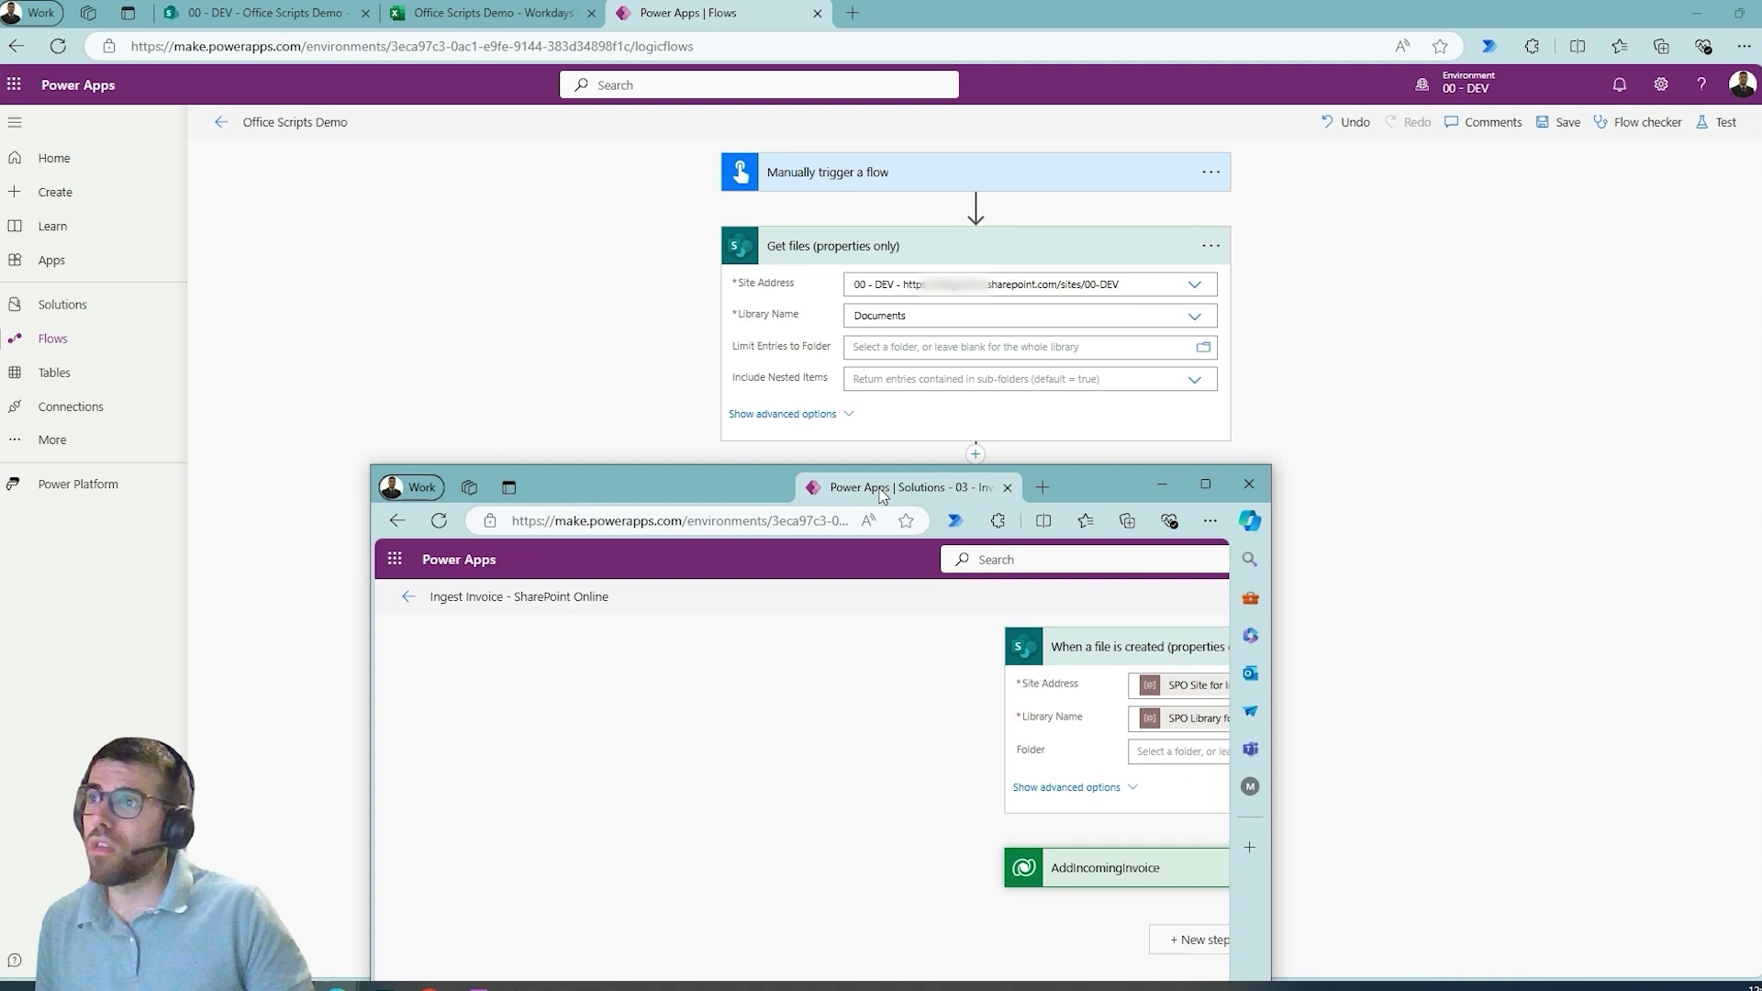
left_click_drag(548, 670, 718, 717)
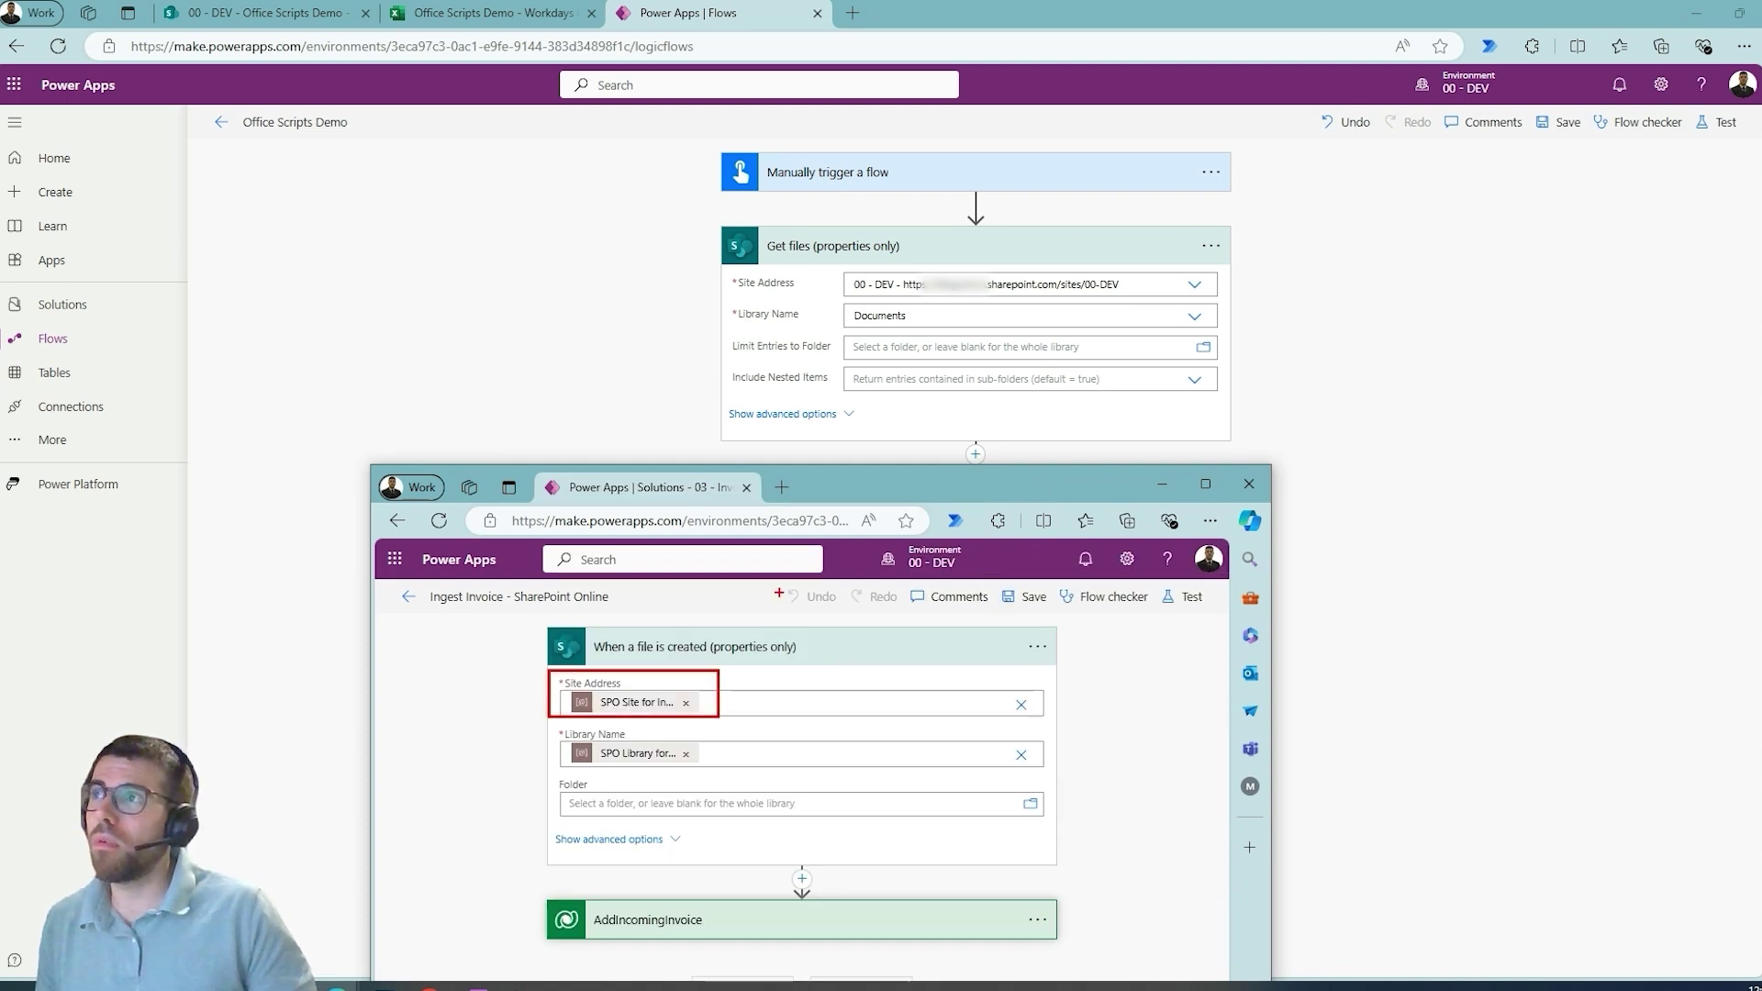
left_click_drag(831, 261, 1155, 301)
left_click_drag(1034, 217, 923, 339)
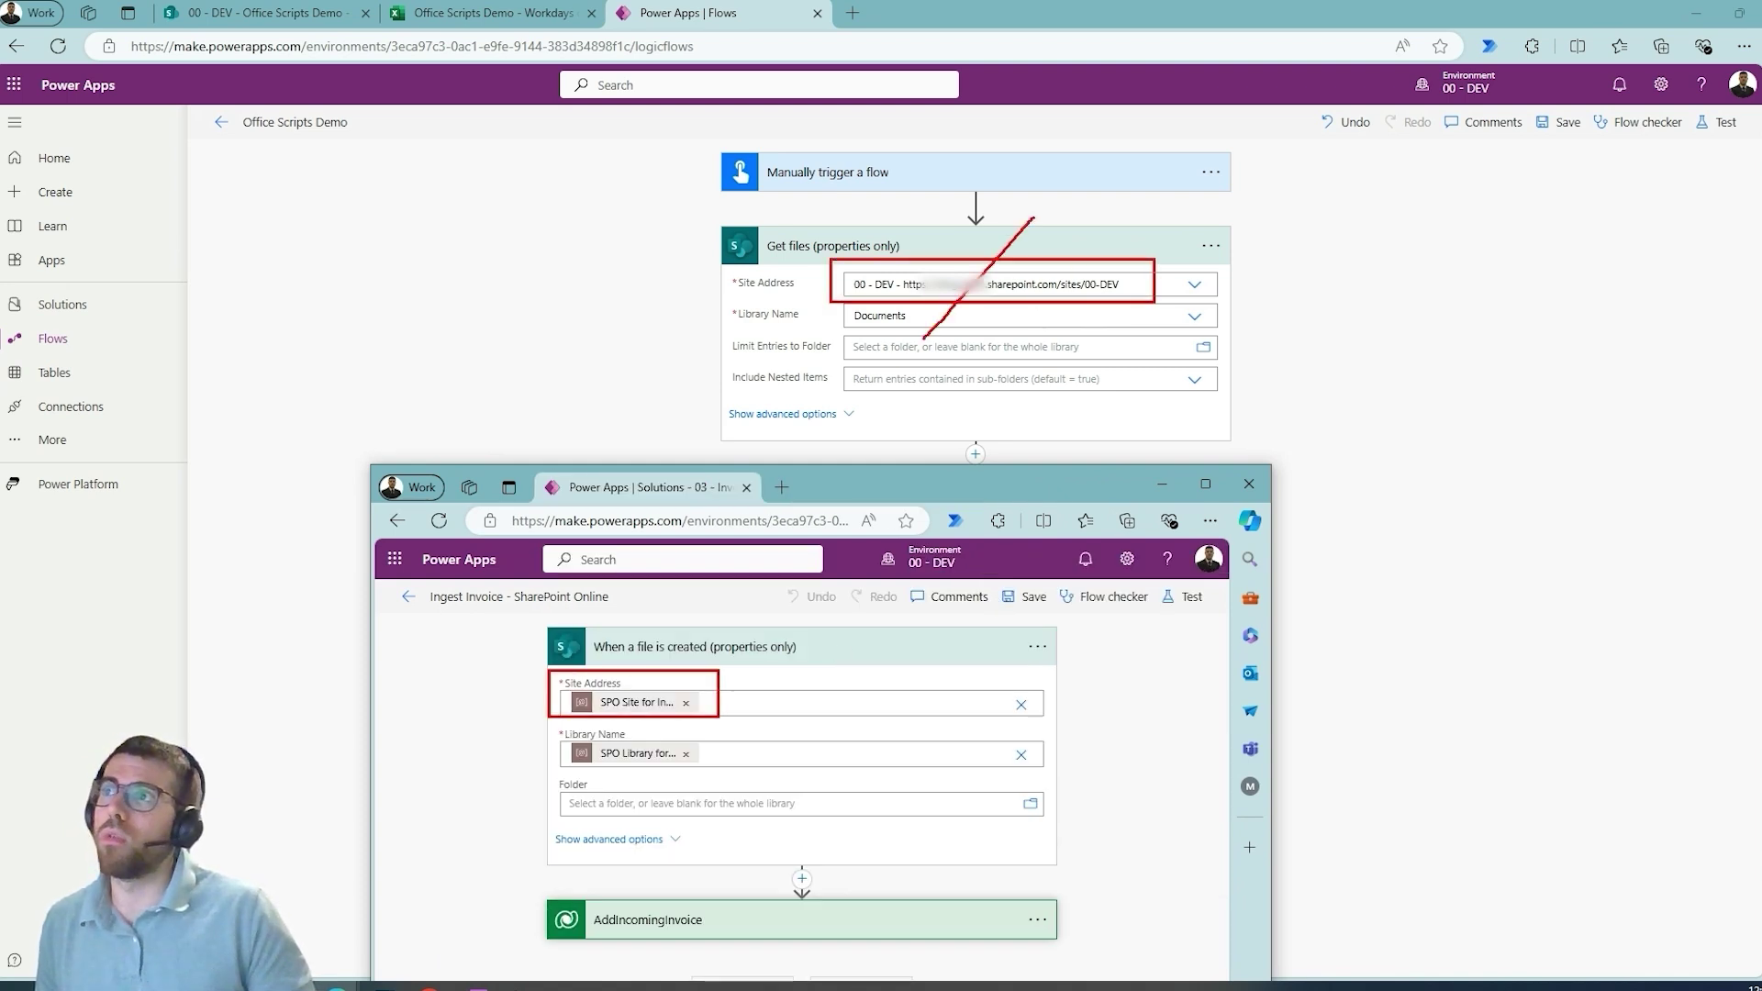
left_click_drag(933, 229, 1021, 323)
key("Escape")
key("alt+Tab")
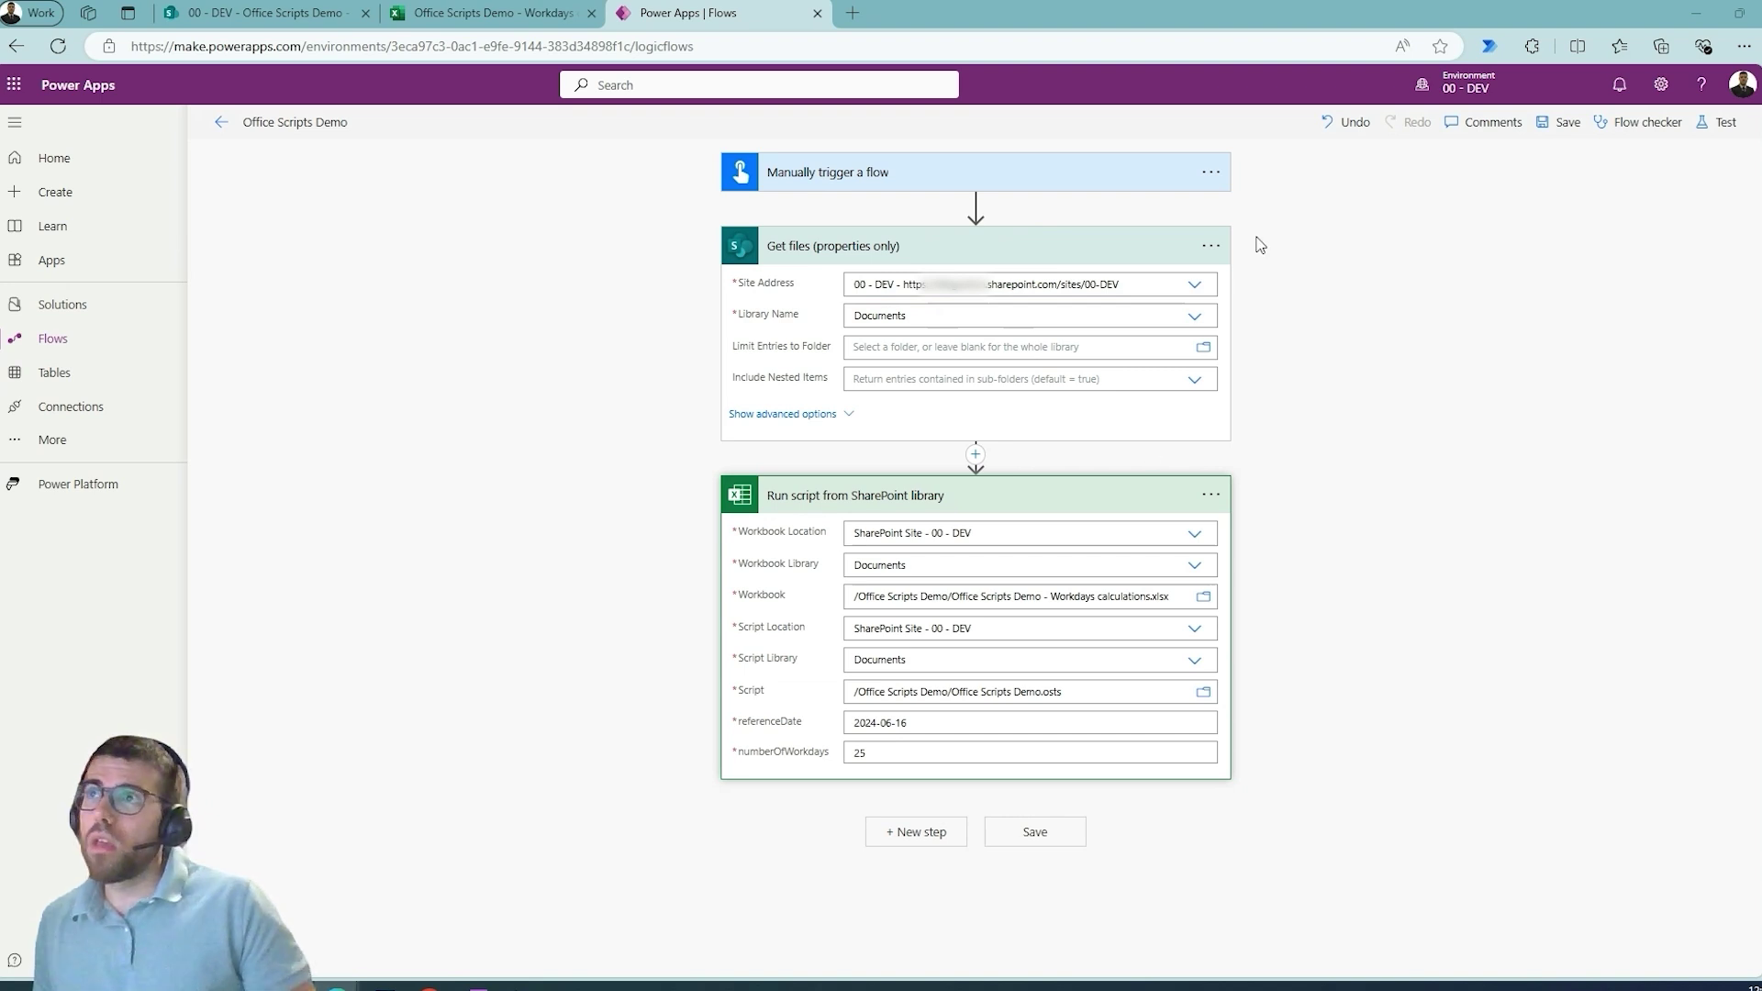
Peek the Get files step's code, selecting the dataset site address and the line-10 table ID
left_click(1210, 246)
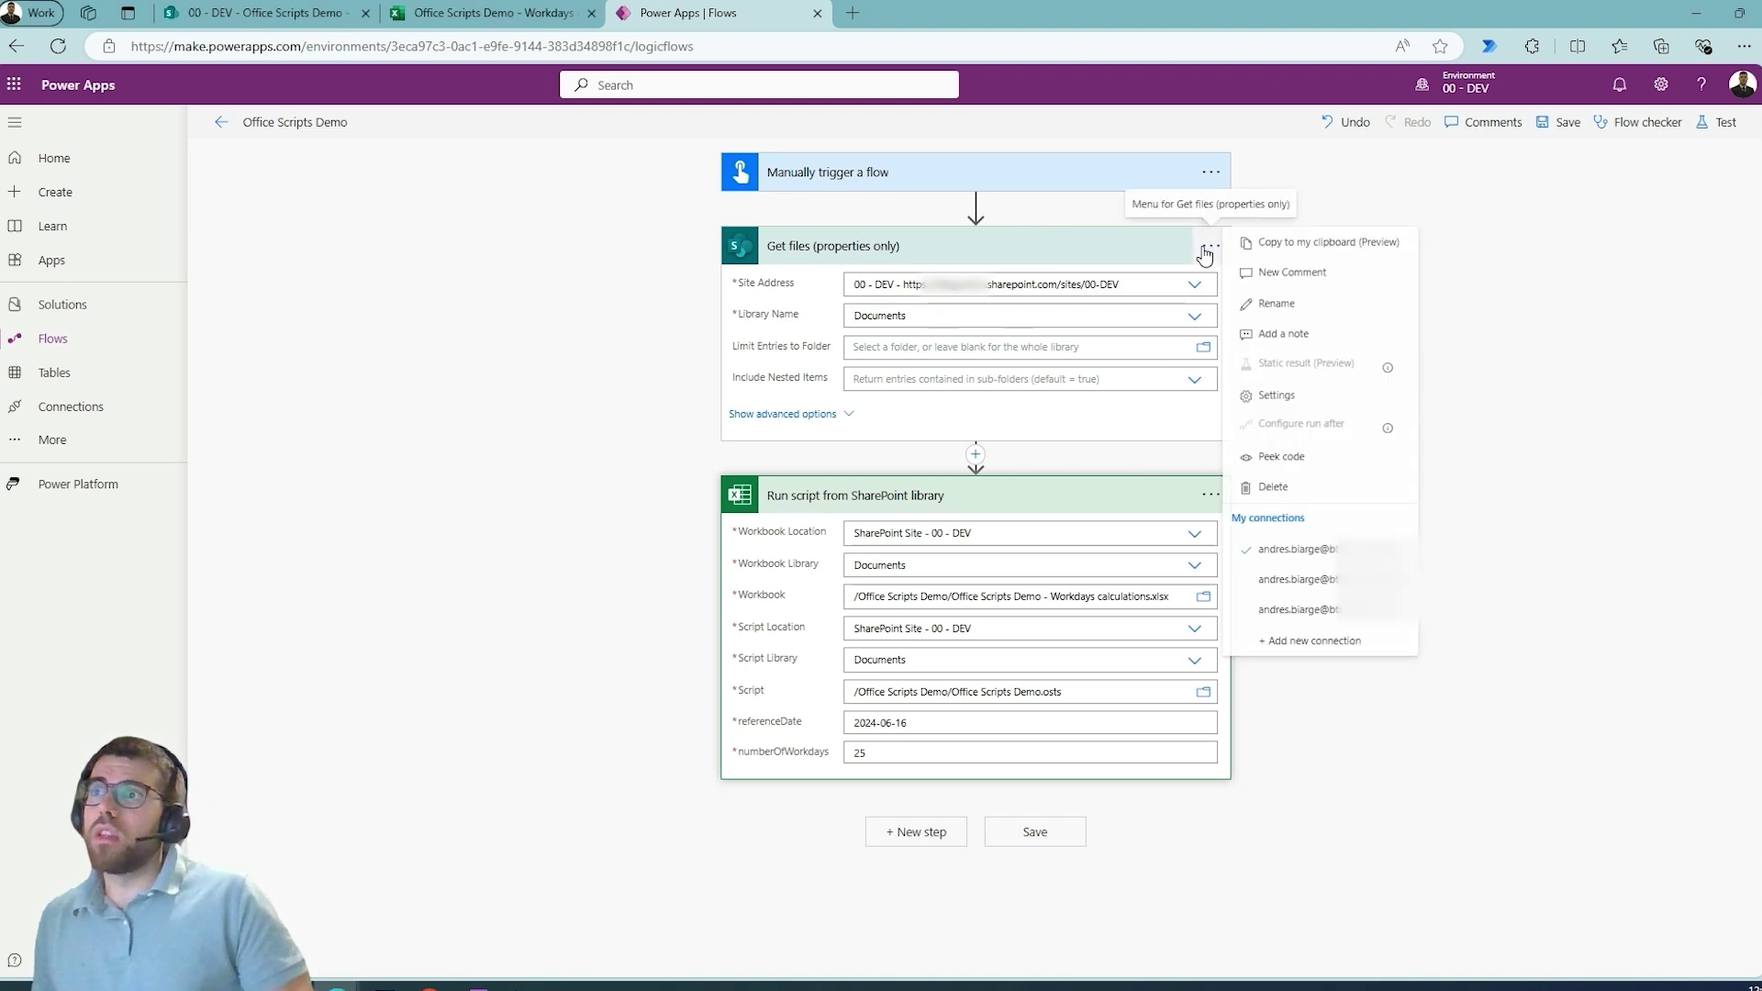
left_click(1335, 466)
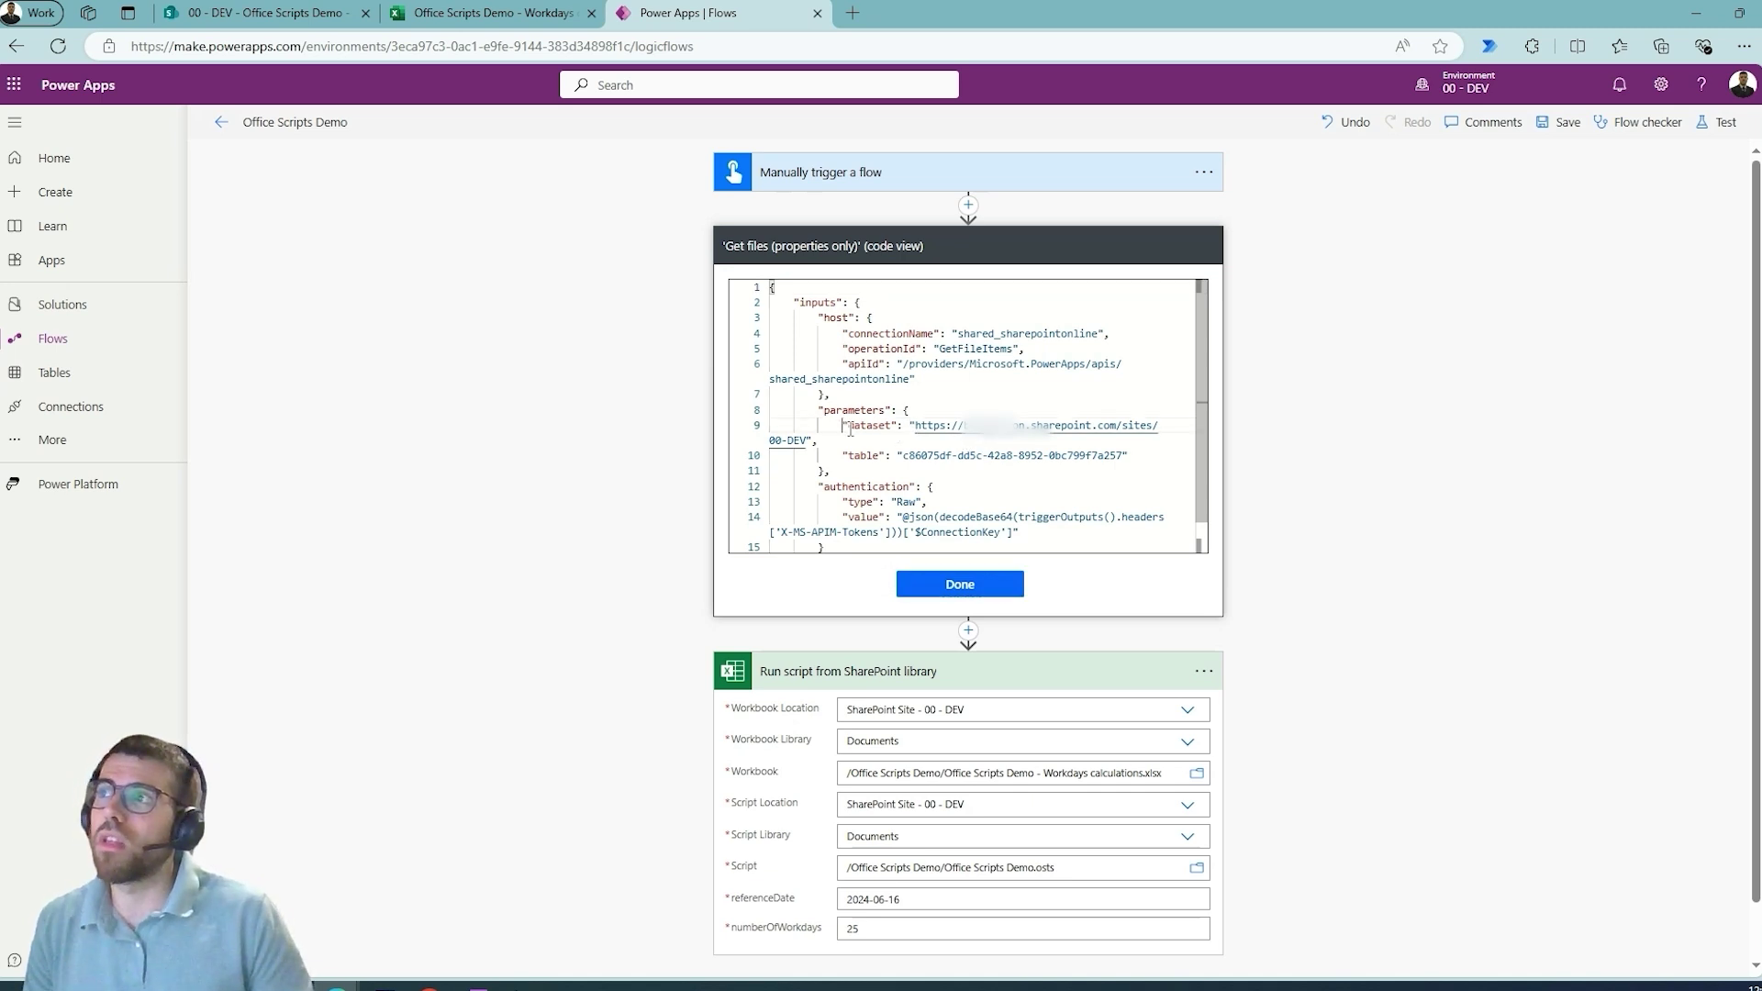
left_click_drag(844, 425, 1125, 456)
left_click(852, 455)
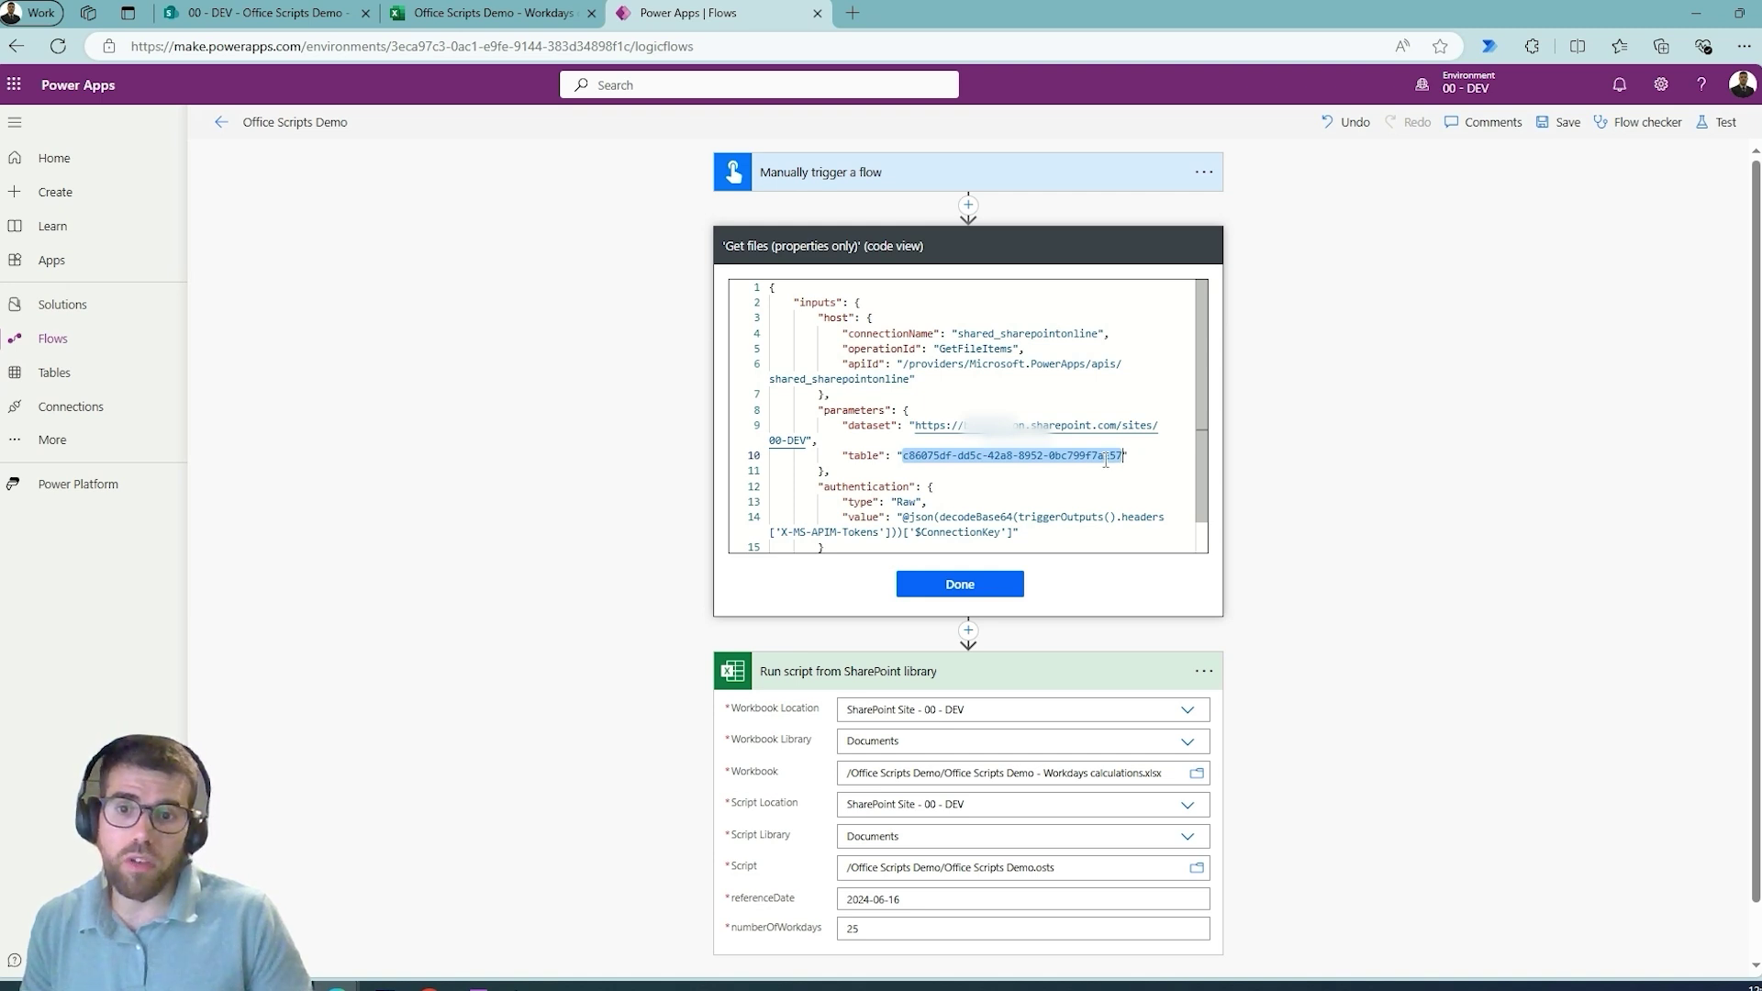
left_click(1203, 673)
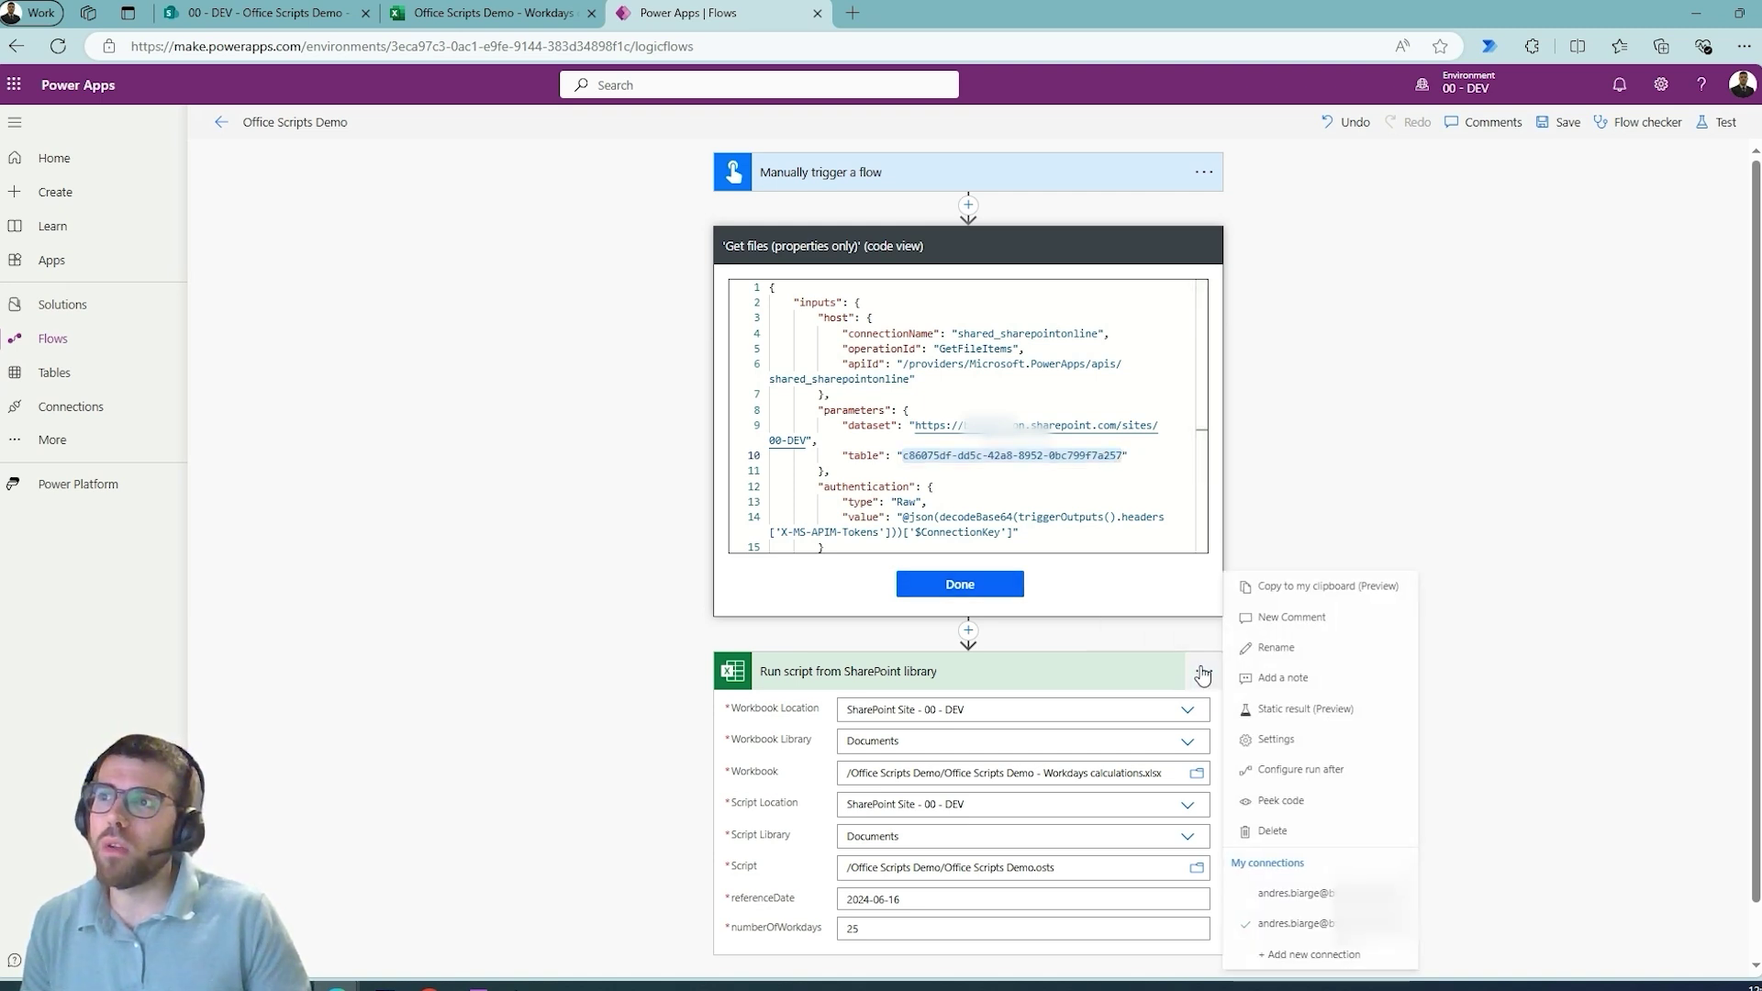
Peek the Run script step's code and select its line-10 drive ID, then return to SharePoint
left_click(1274, 810)
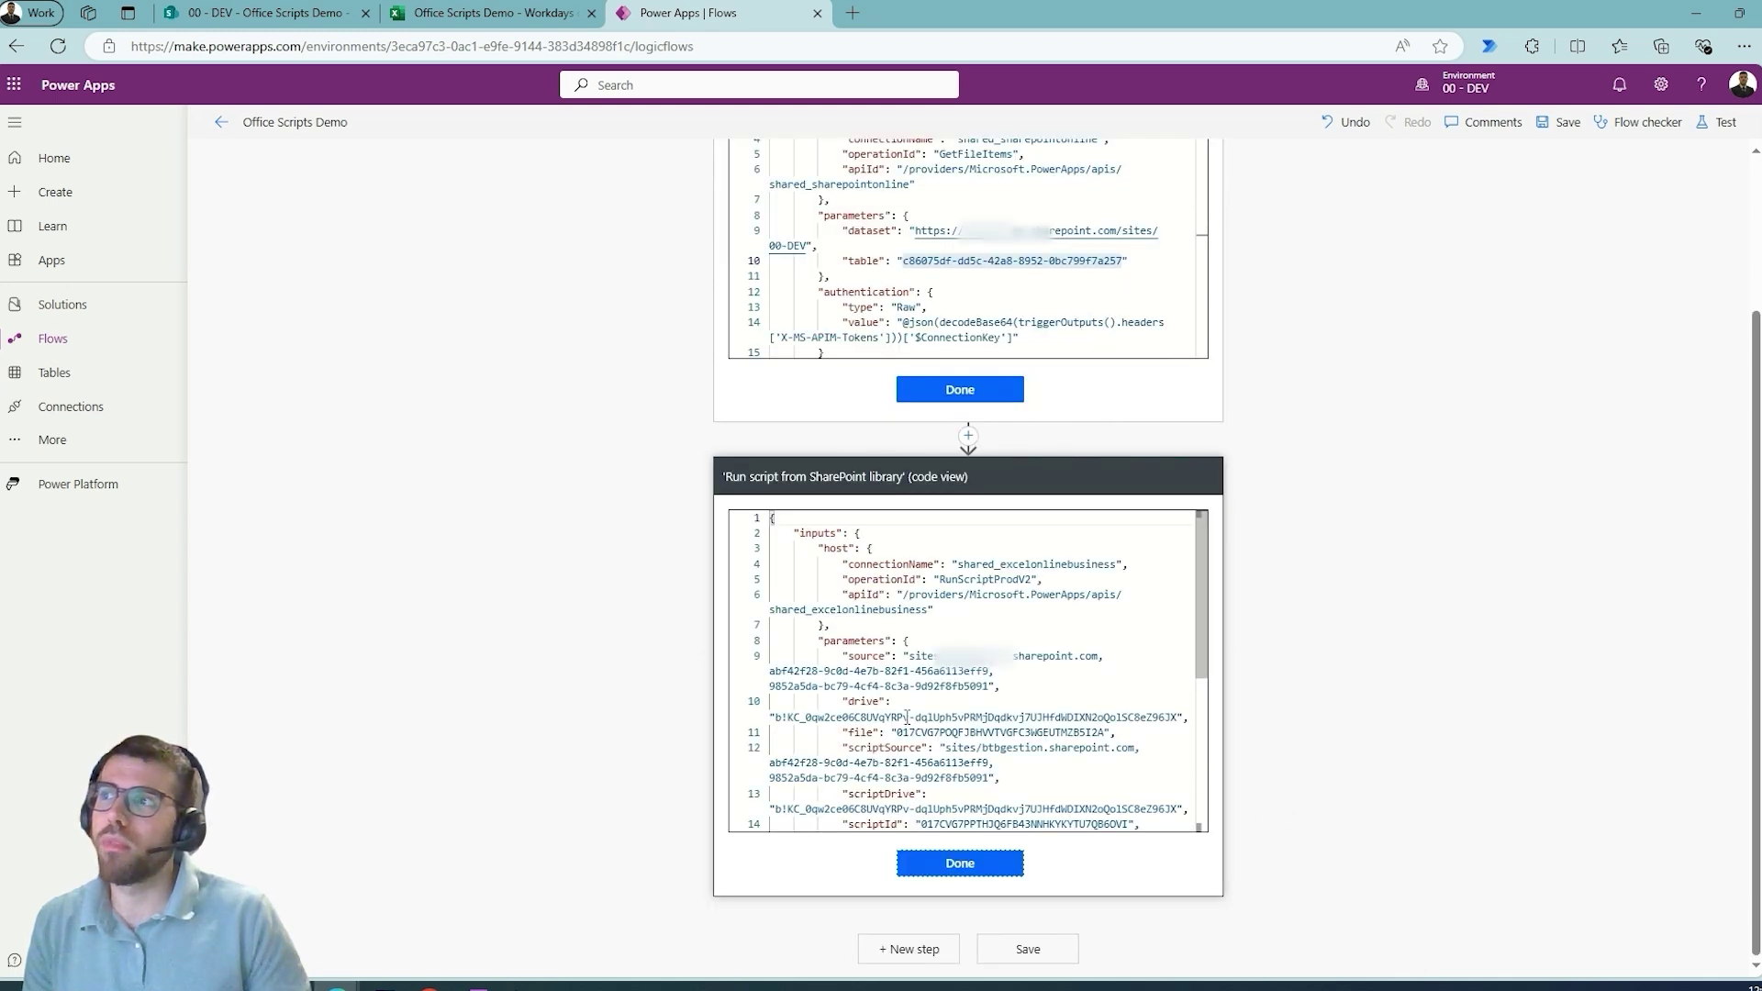
left_click(910, 656)
left_click(959, 686)
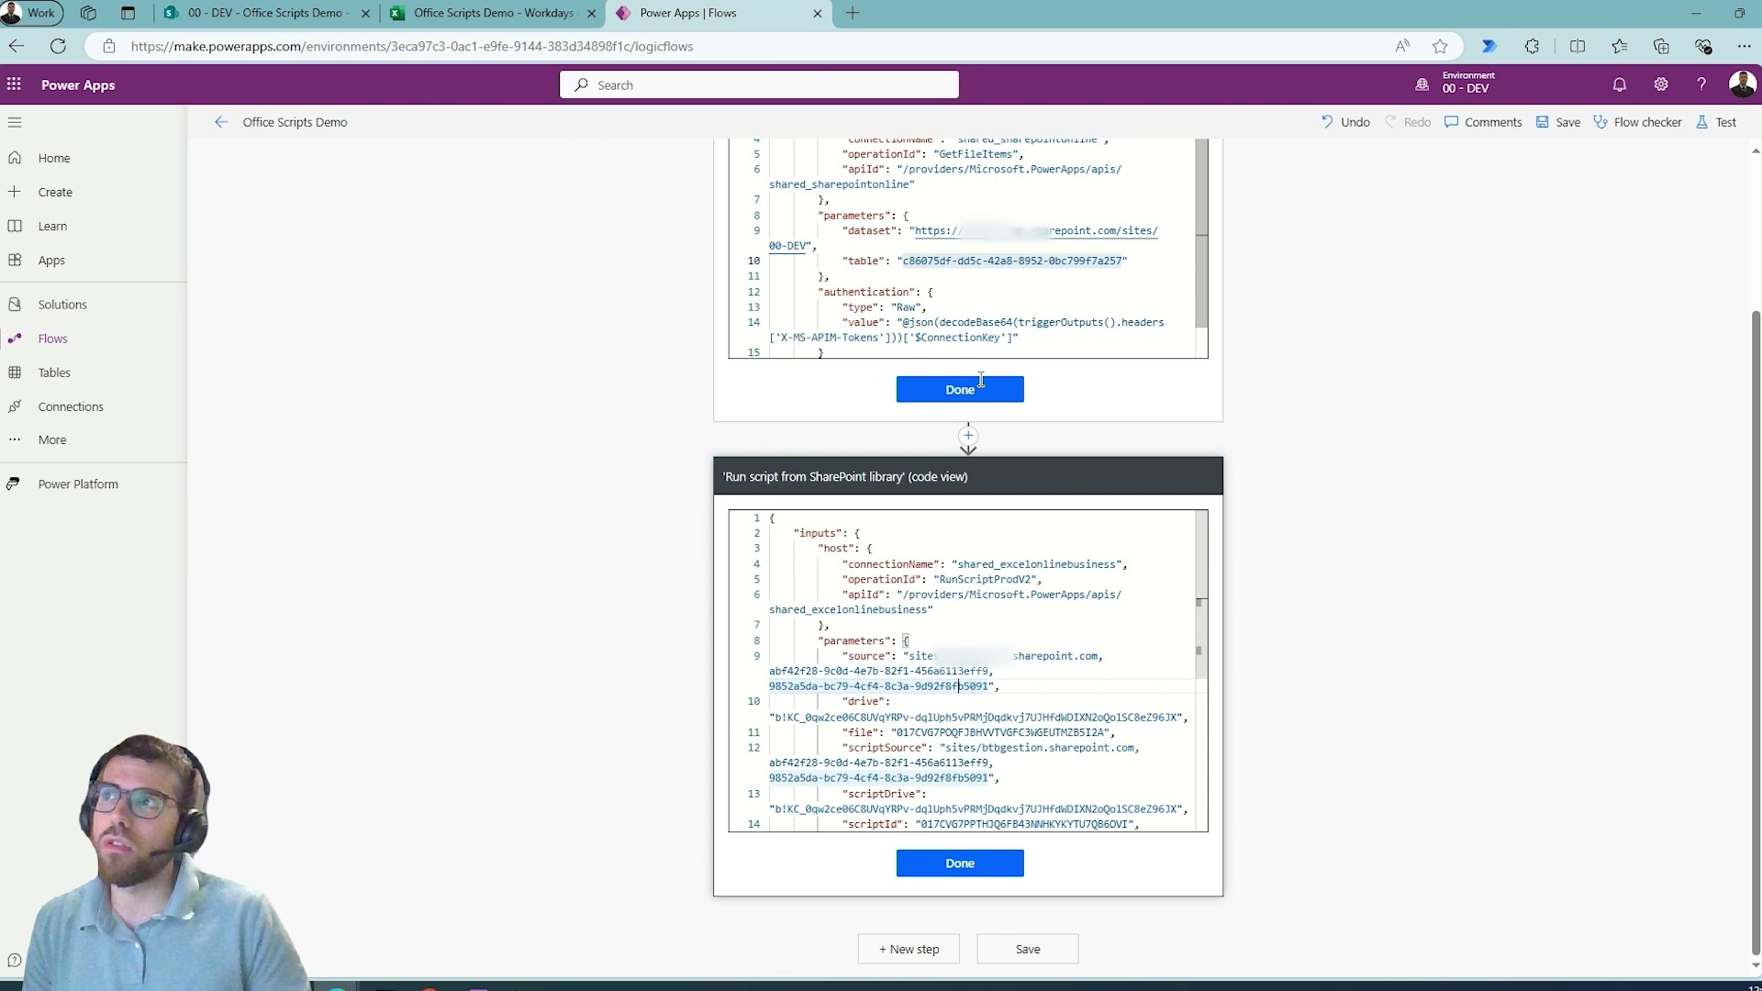
left_click(874, 702)
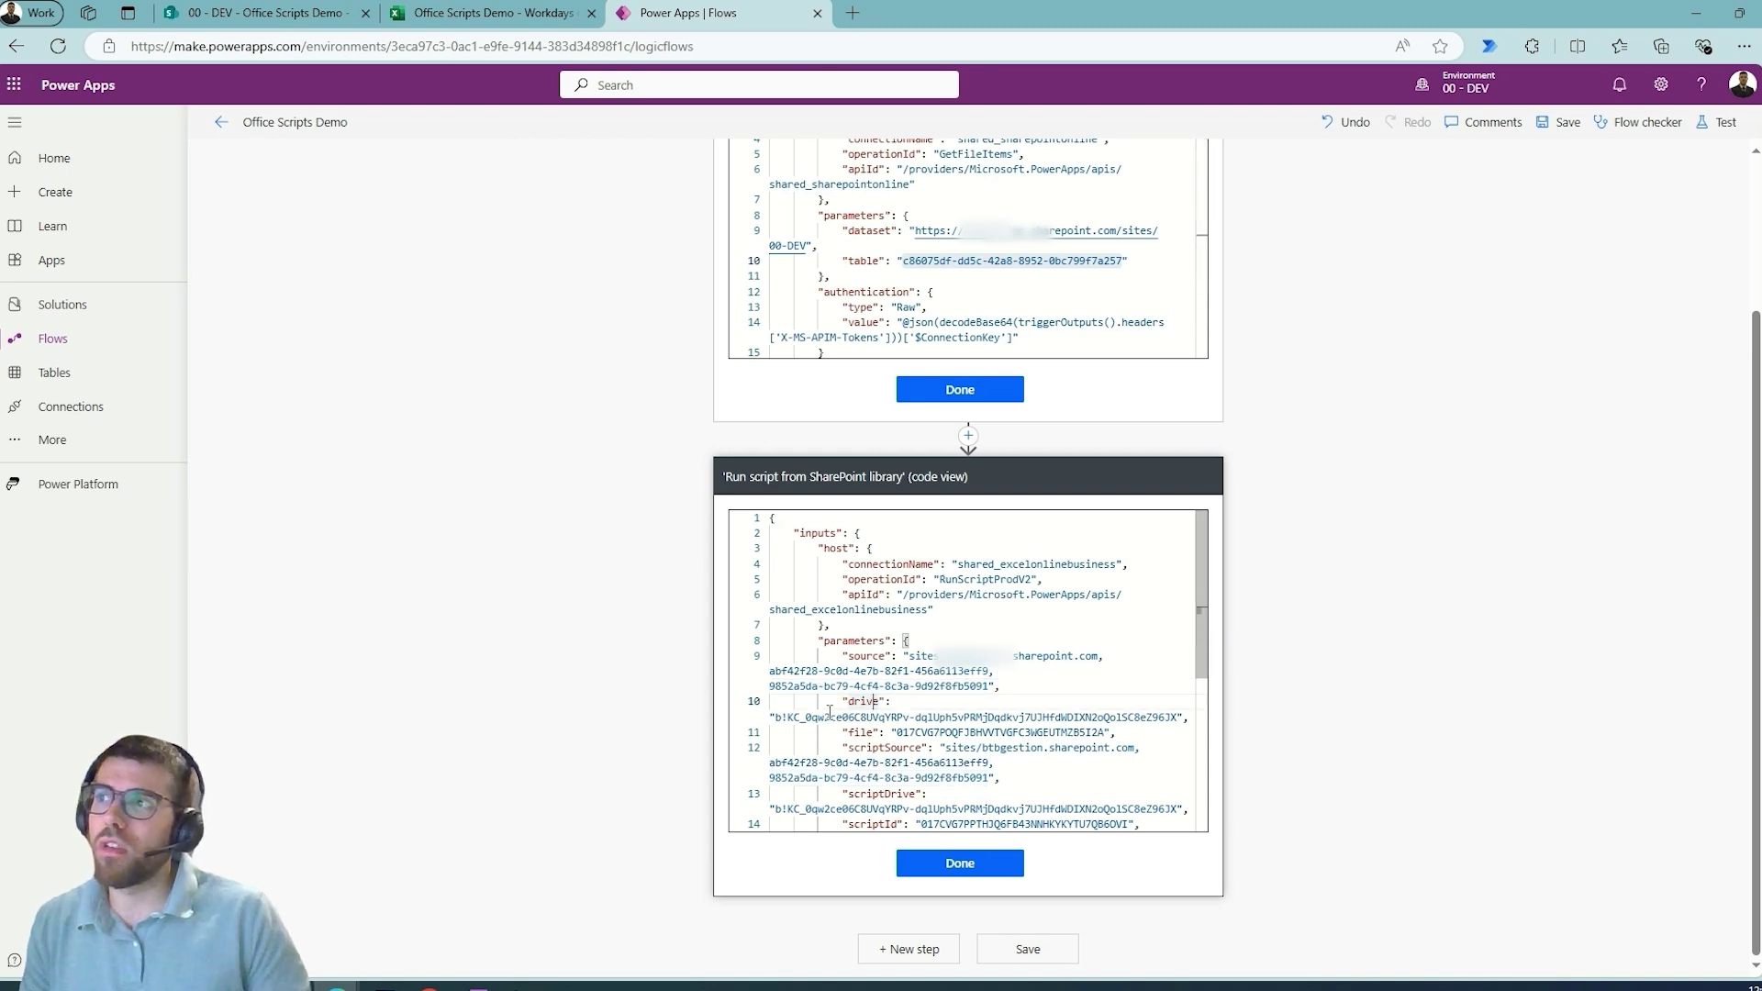
left_click(856, 703)
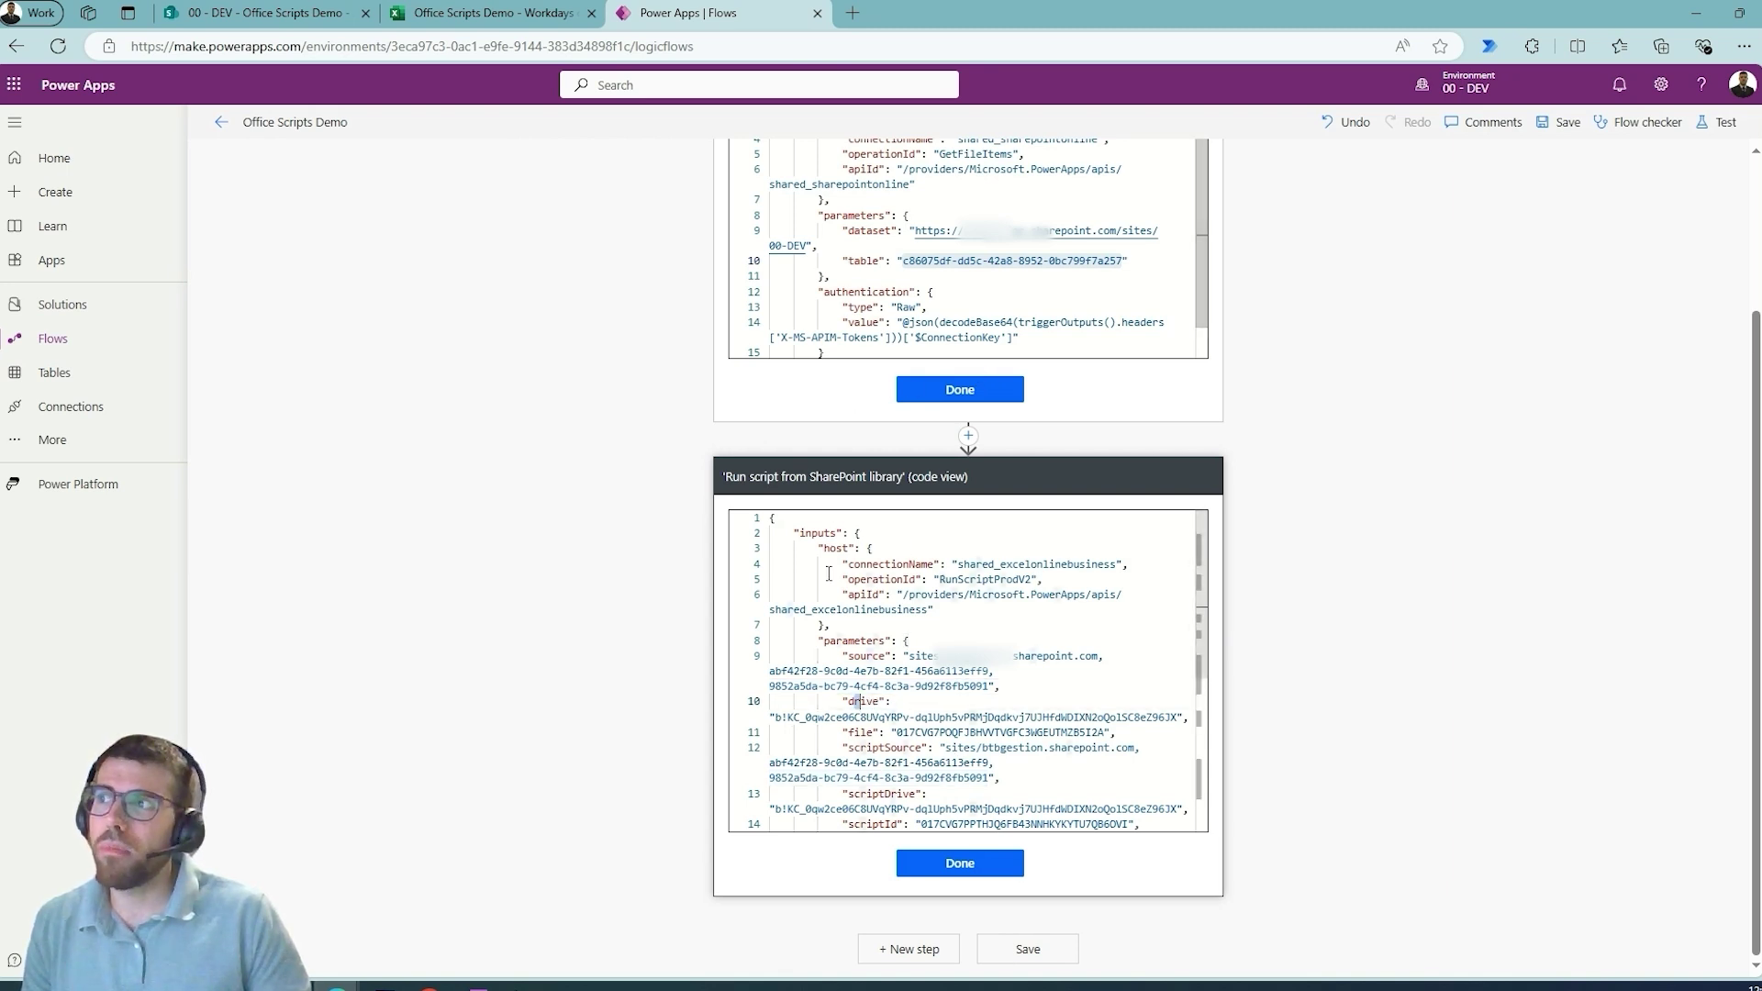
left_click_drag(769, 717, 1184, 718)
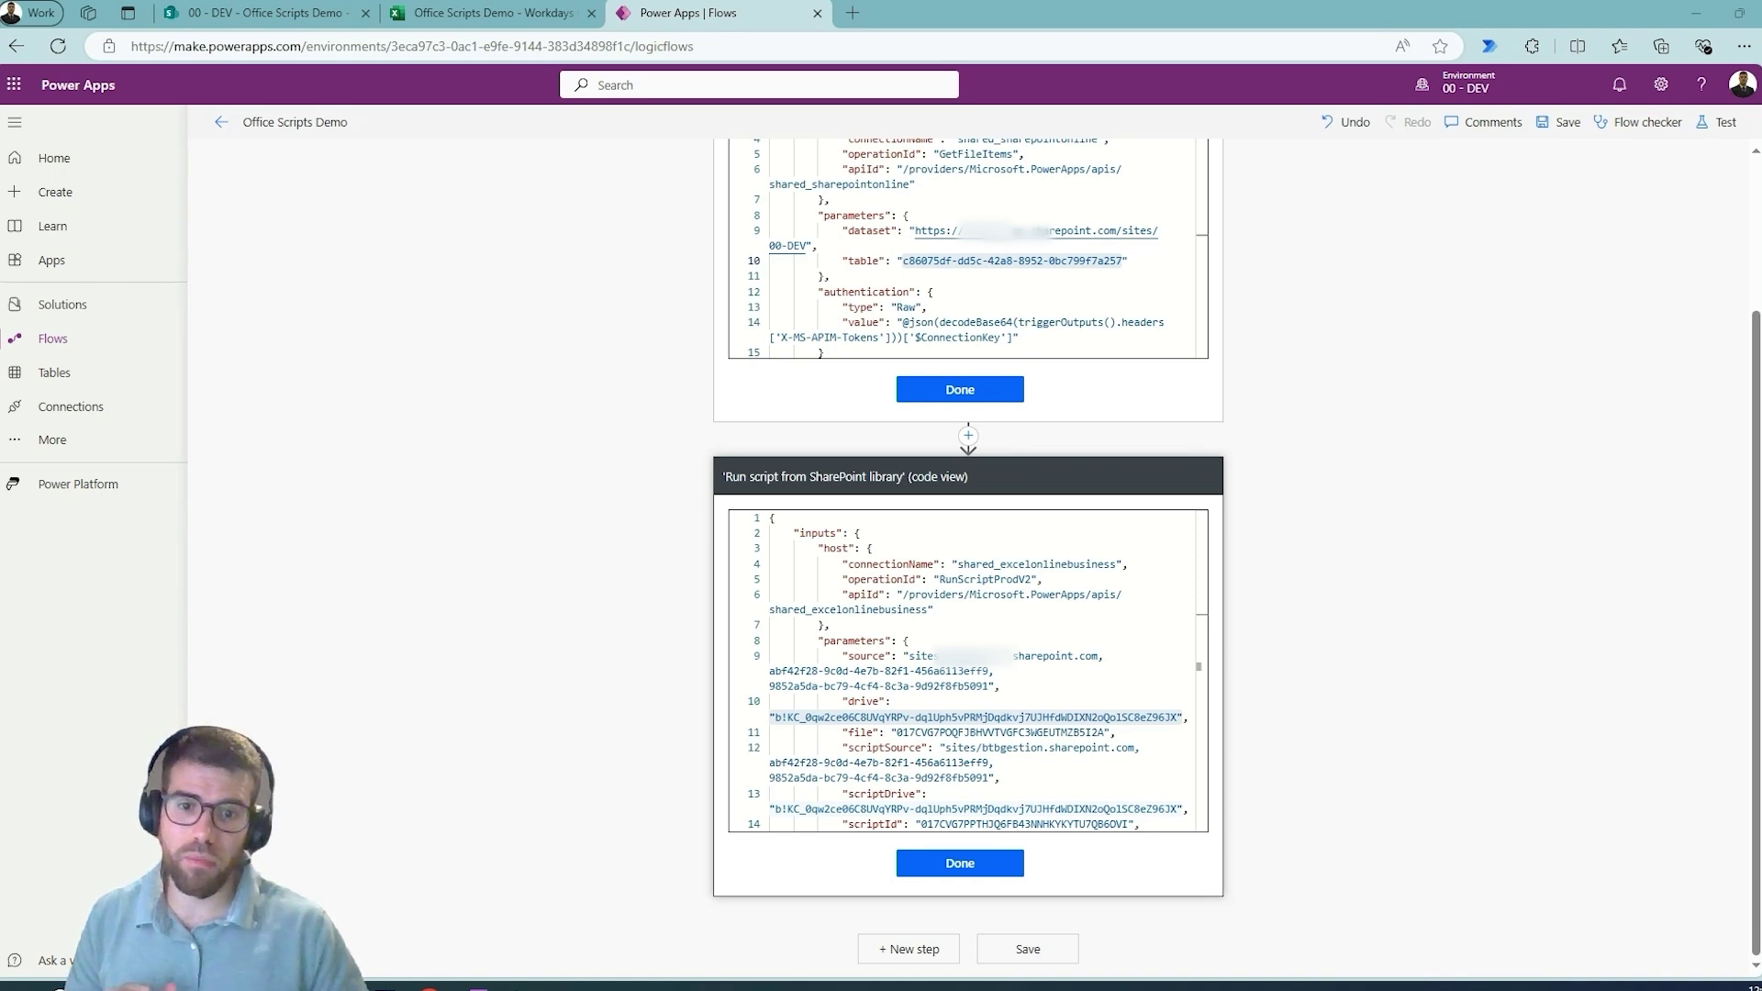
left_click(241, 13)
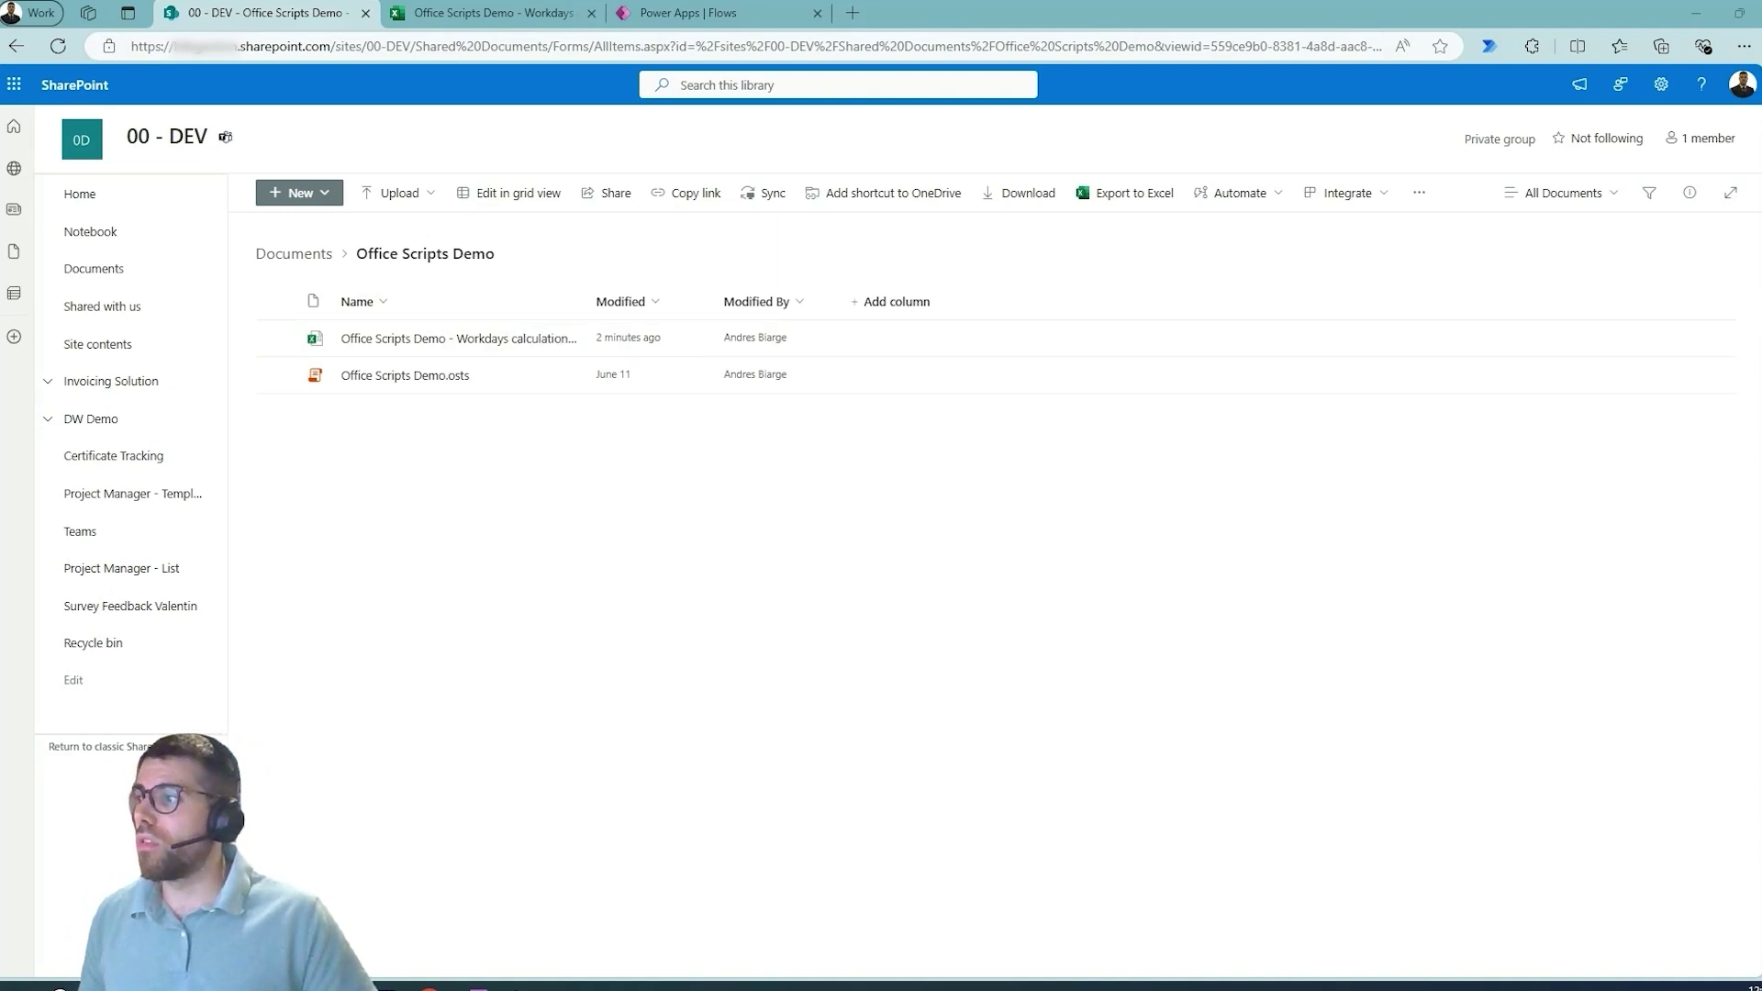
Dock Graph Explorer into the main browser and check the workbook and flow code tabs
left_click_drag(542, 107, 514, 19)
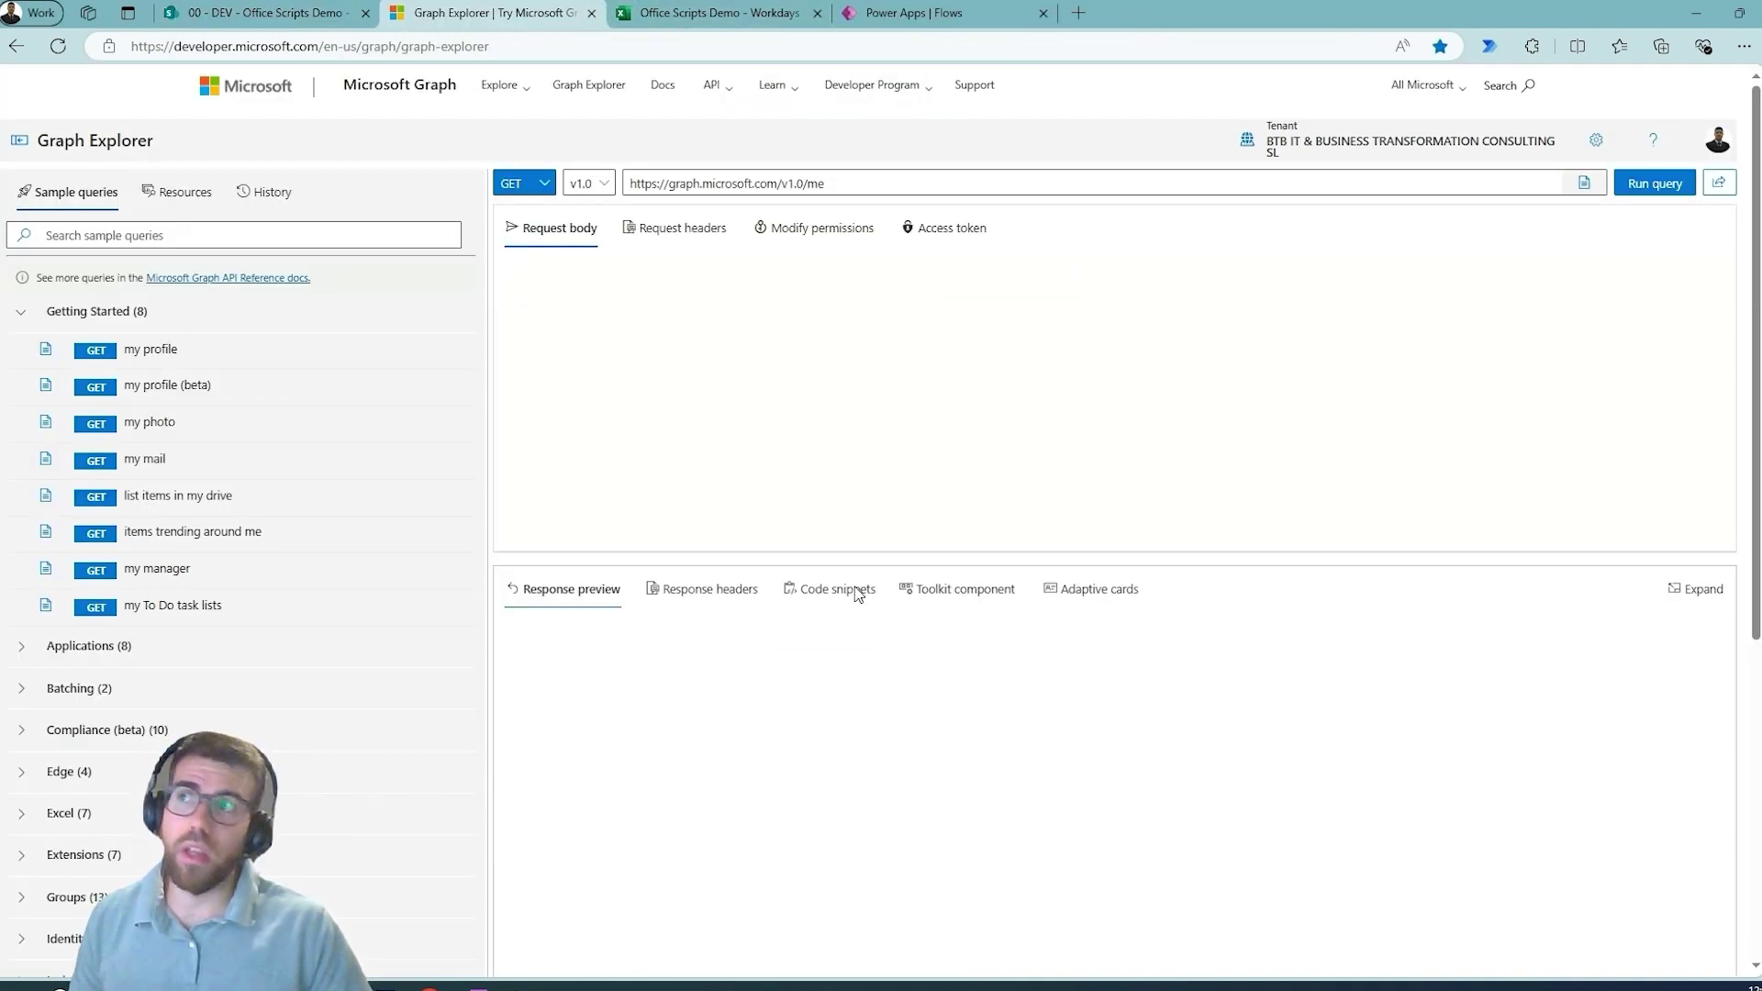
left_click(1140, 496)
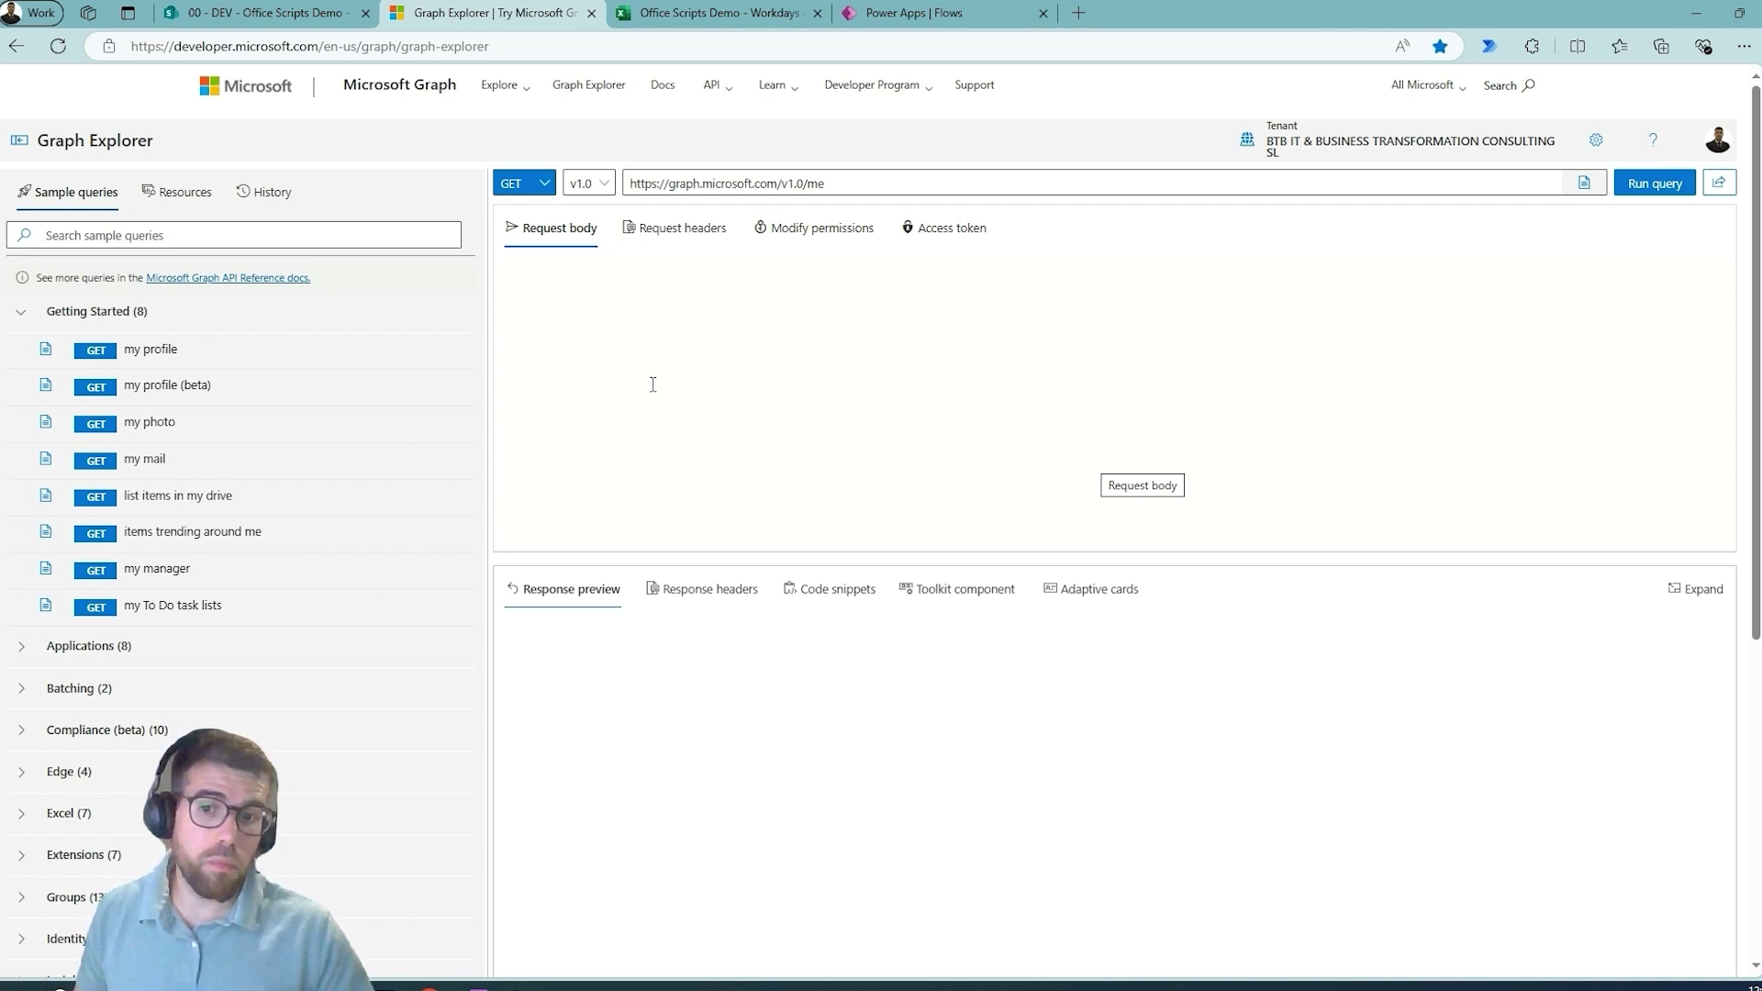
left_click(695, 19)
left_click(927, 14)
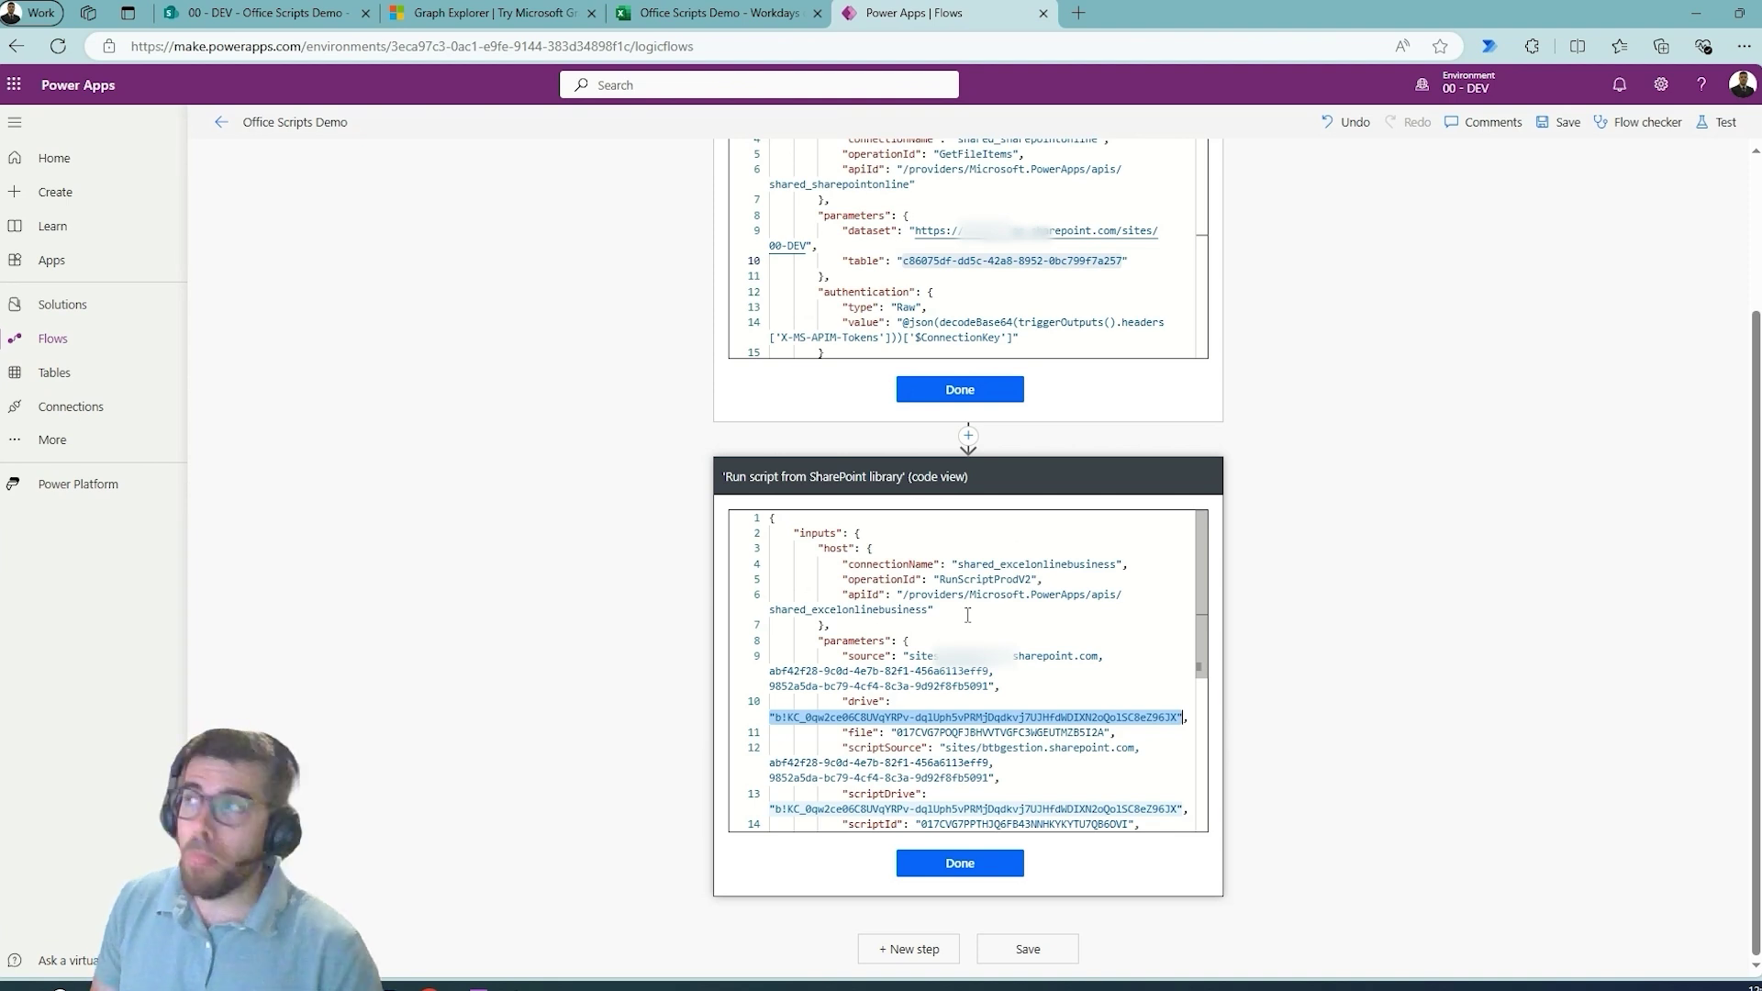
left_click(449, 13)
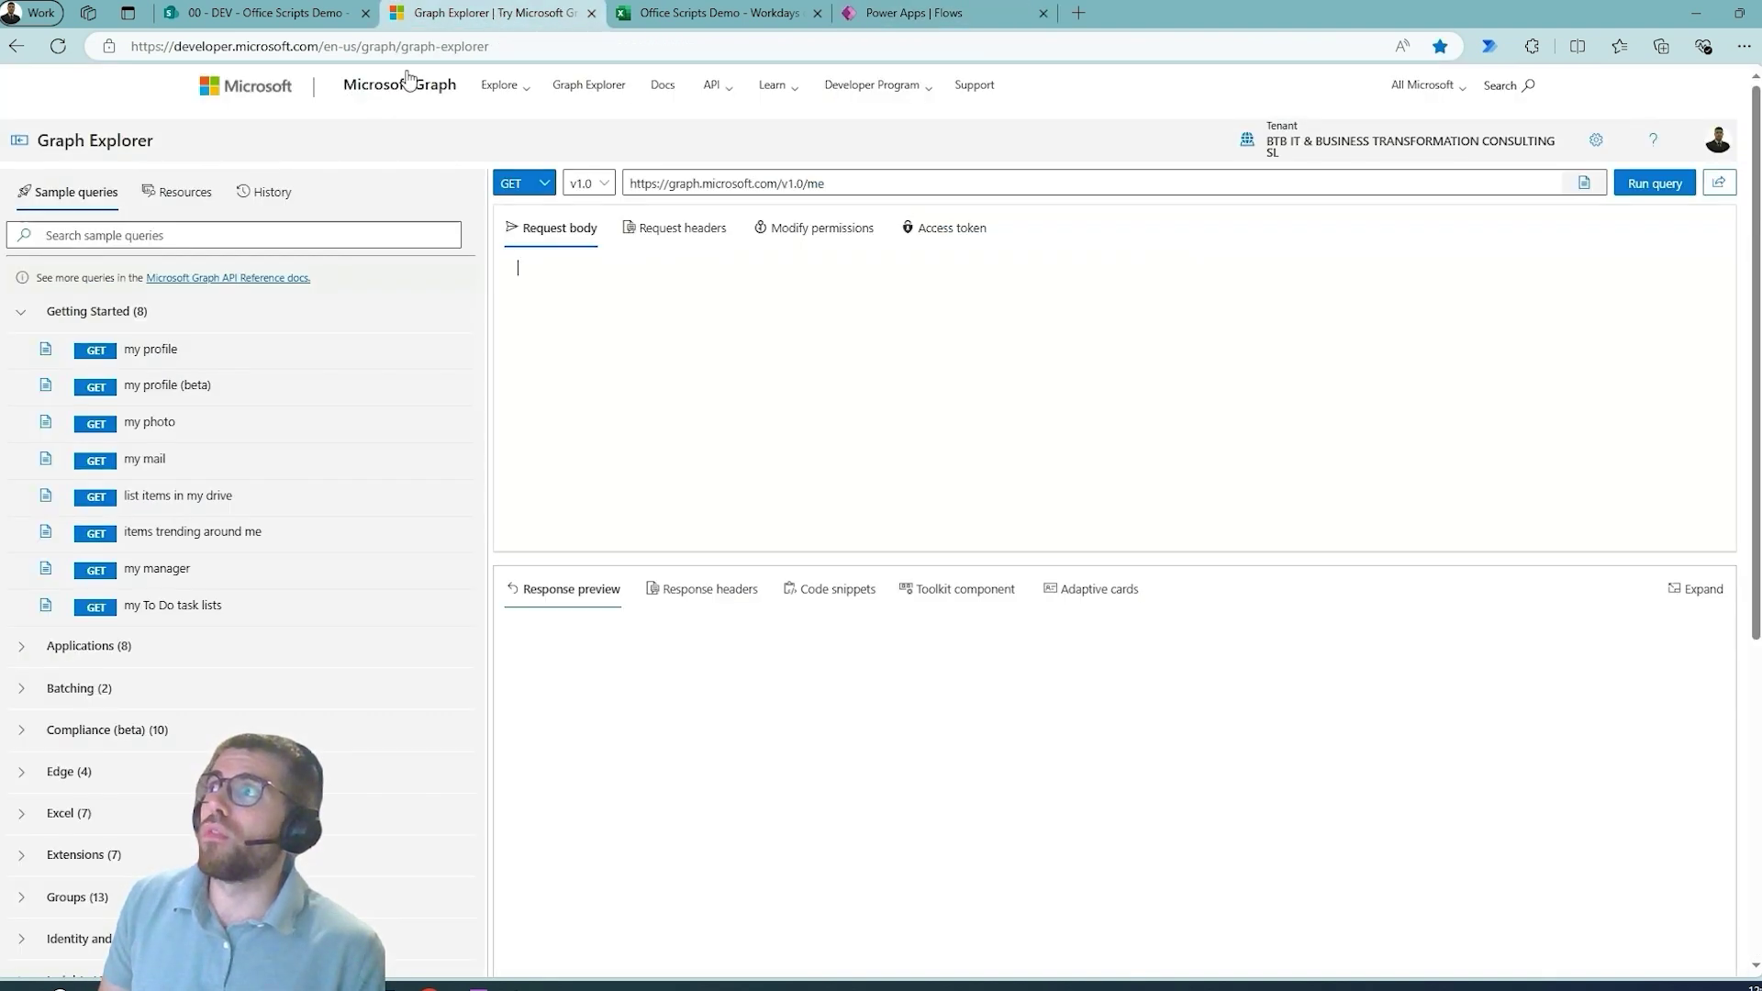
Change the request URL's 'me' to 'sites' and run the GET query
left_click(1054, 416)
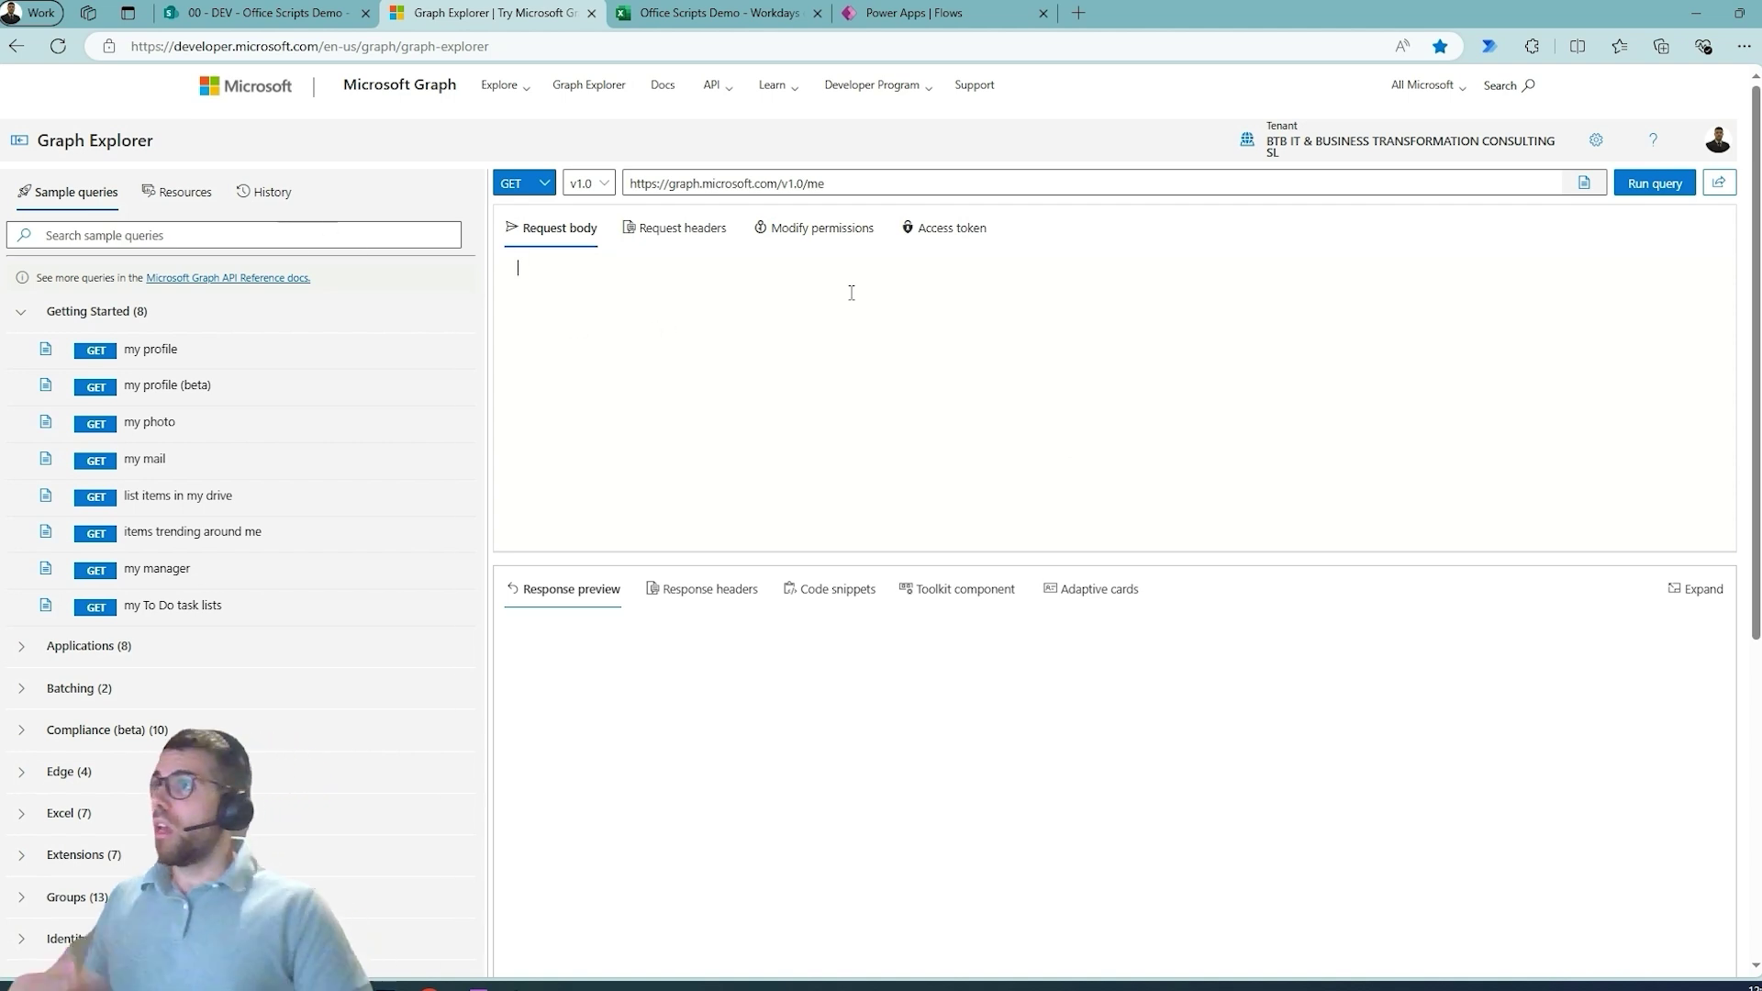
double_click(820, 183)
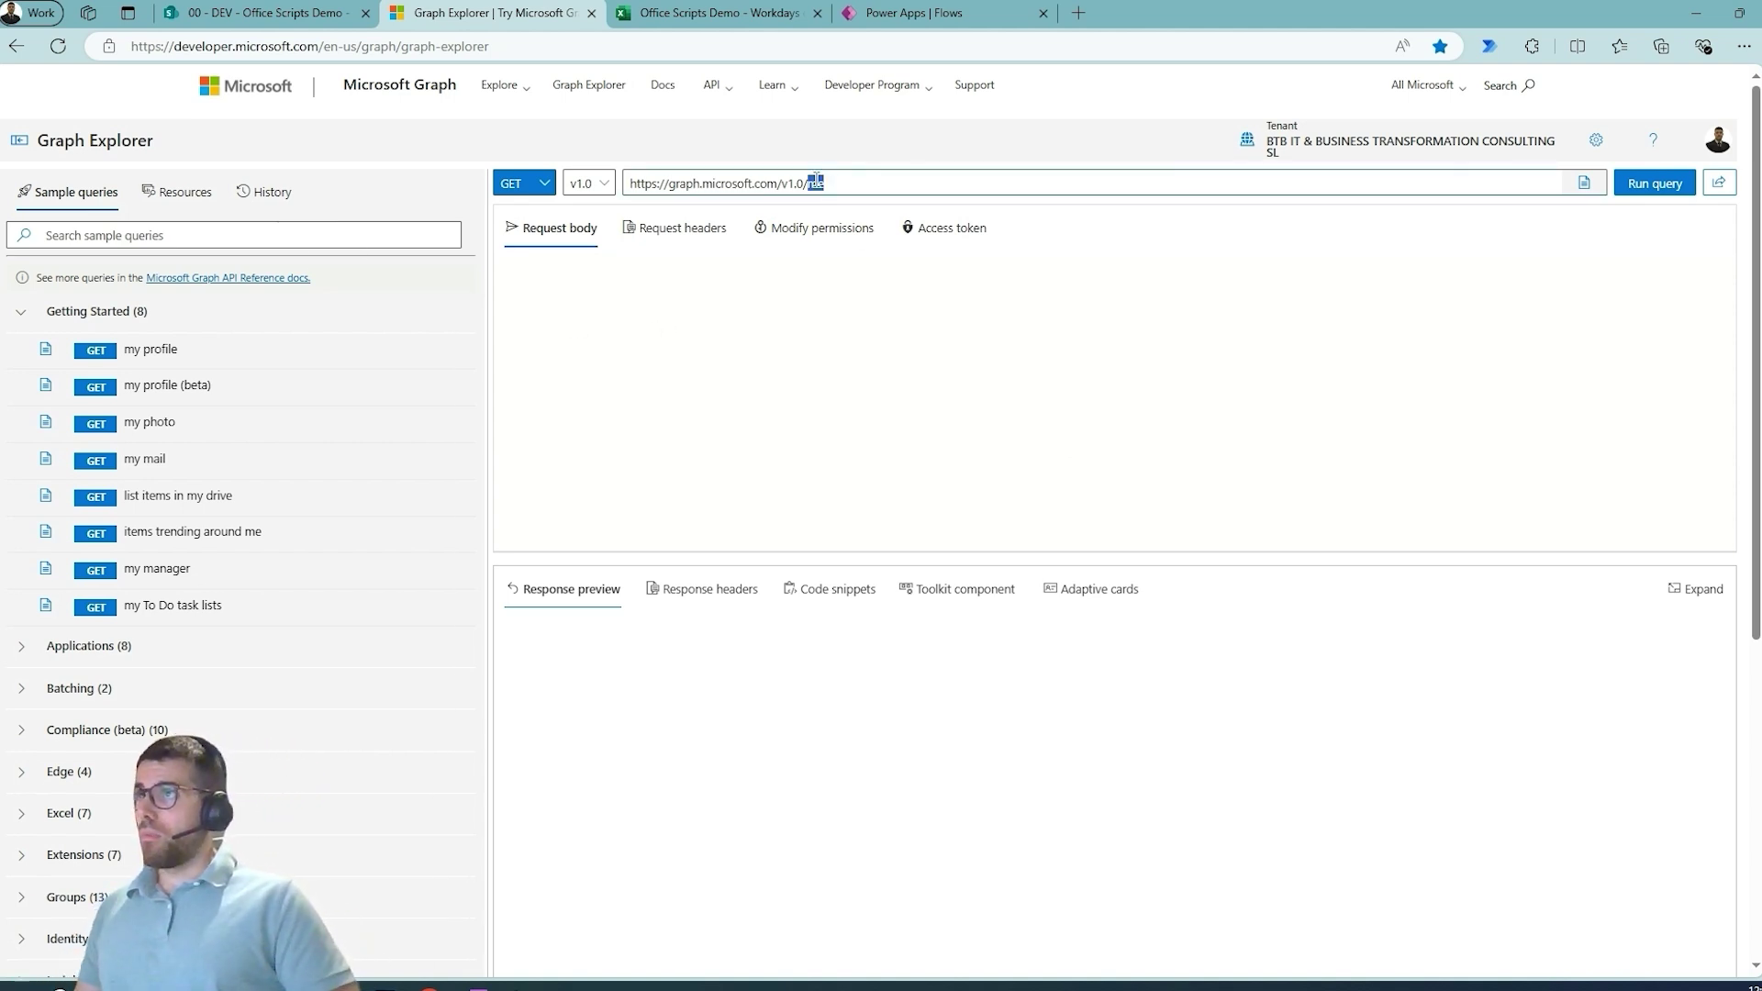
type("sites")
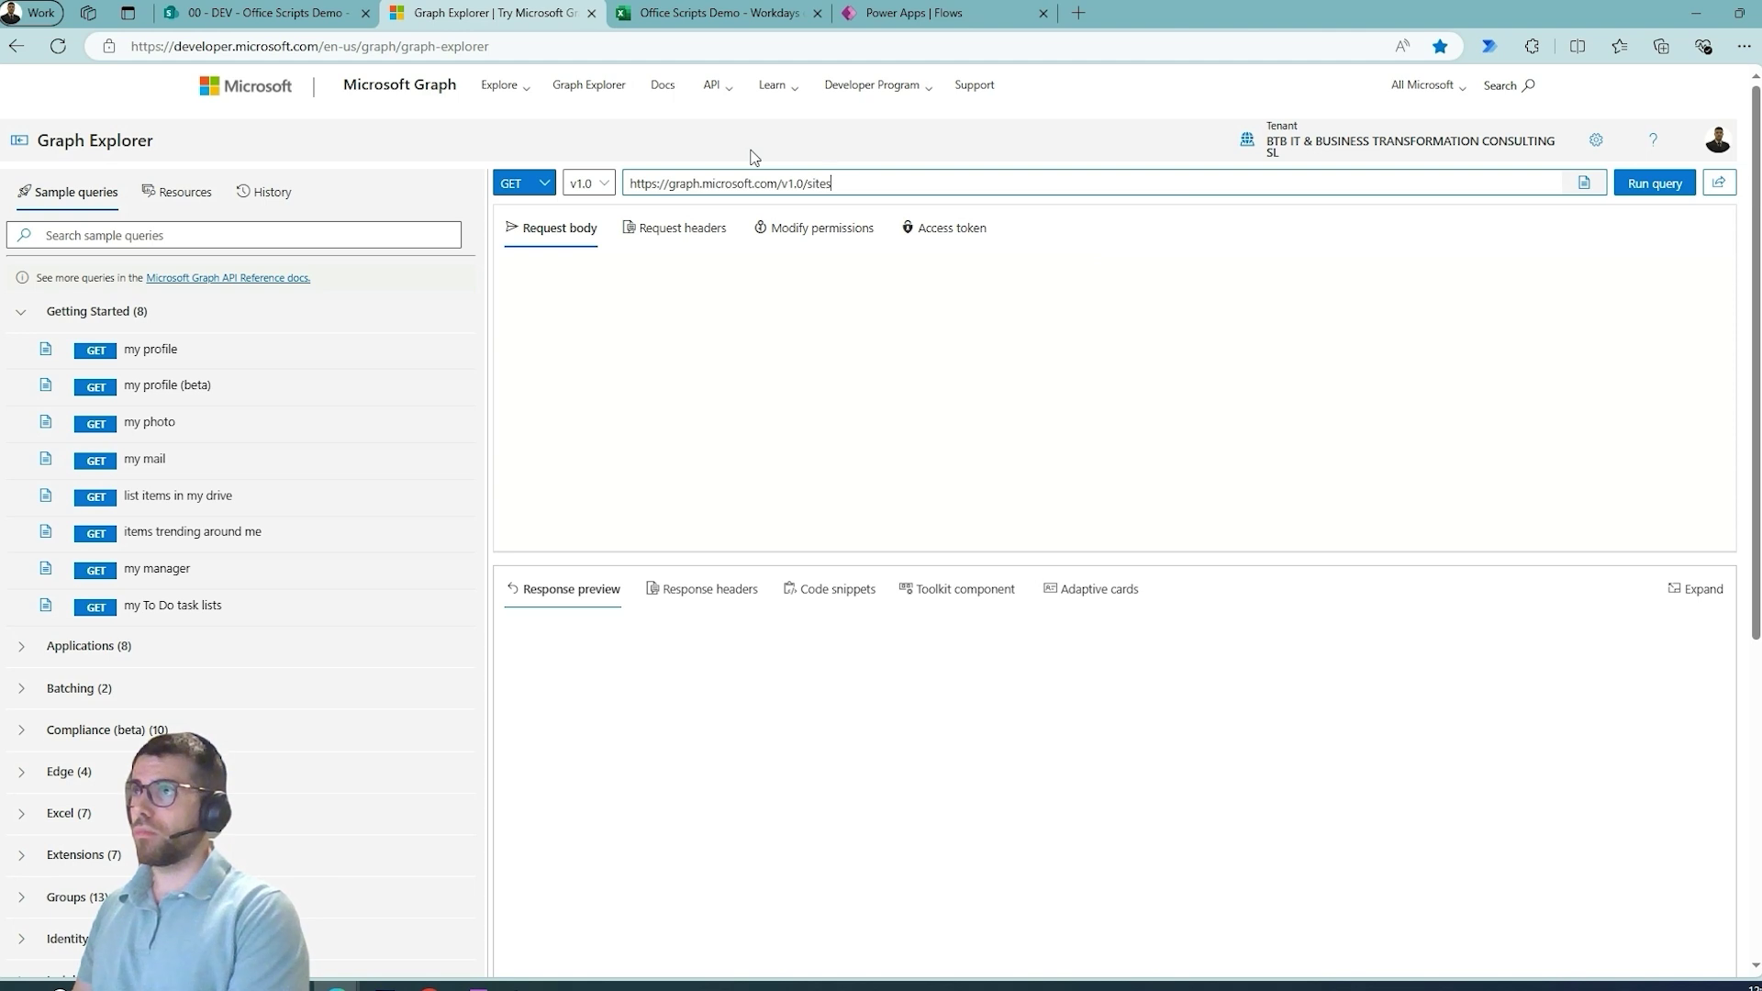
key("Return")
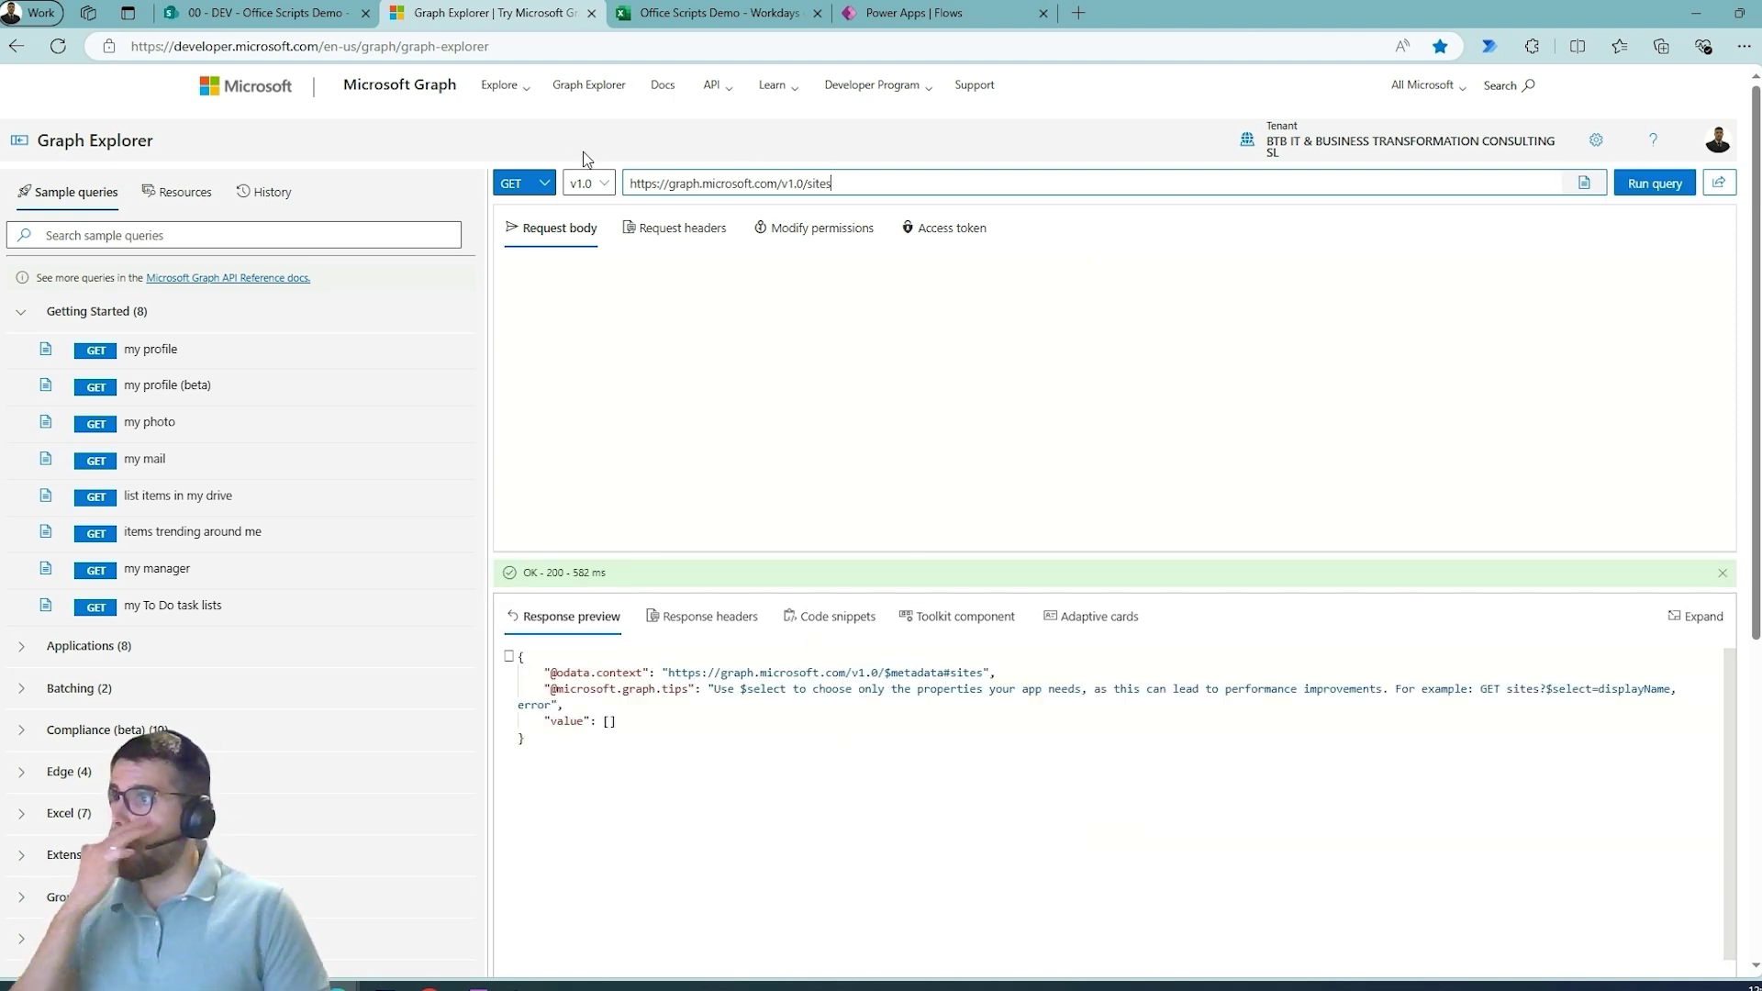
Open the 00 - DEV page's developer tools Console and clear its messages
left_click(266, 13)
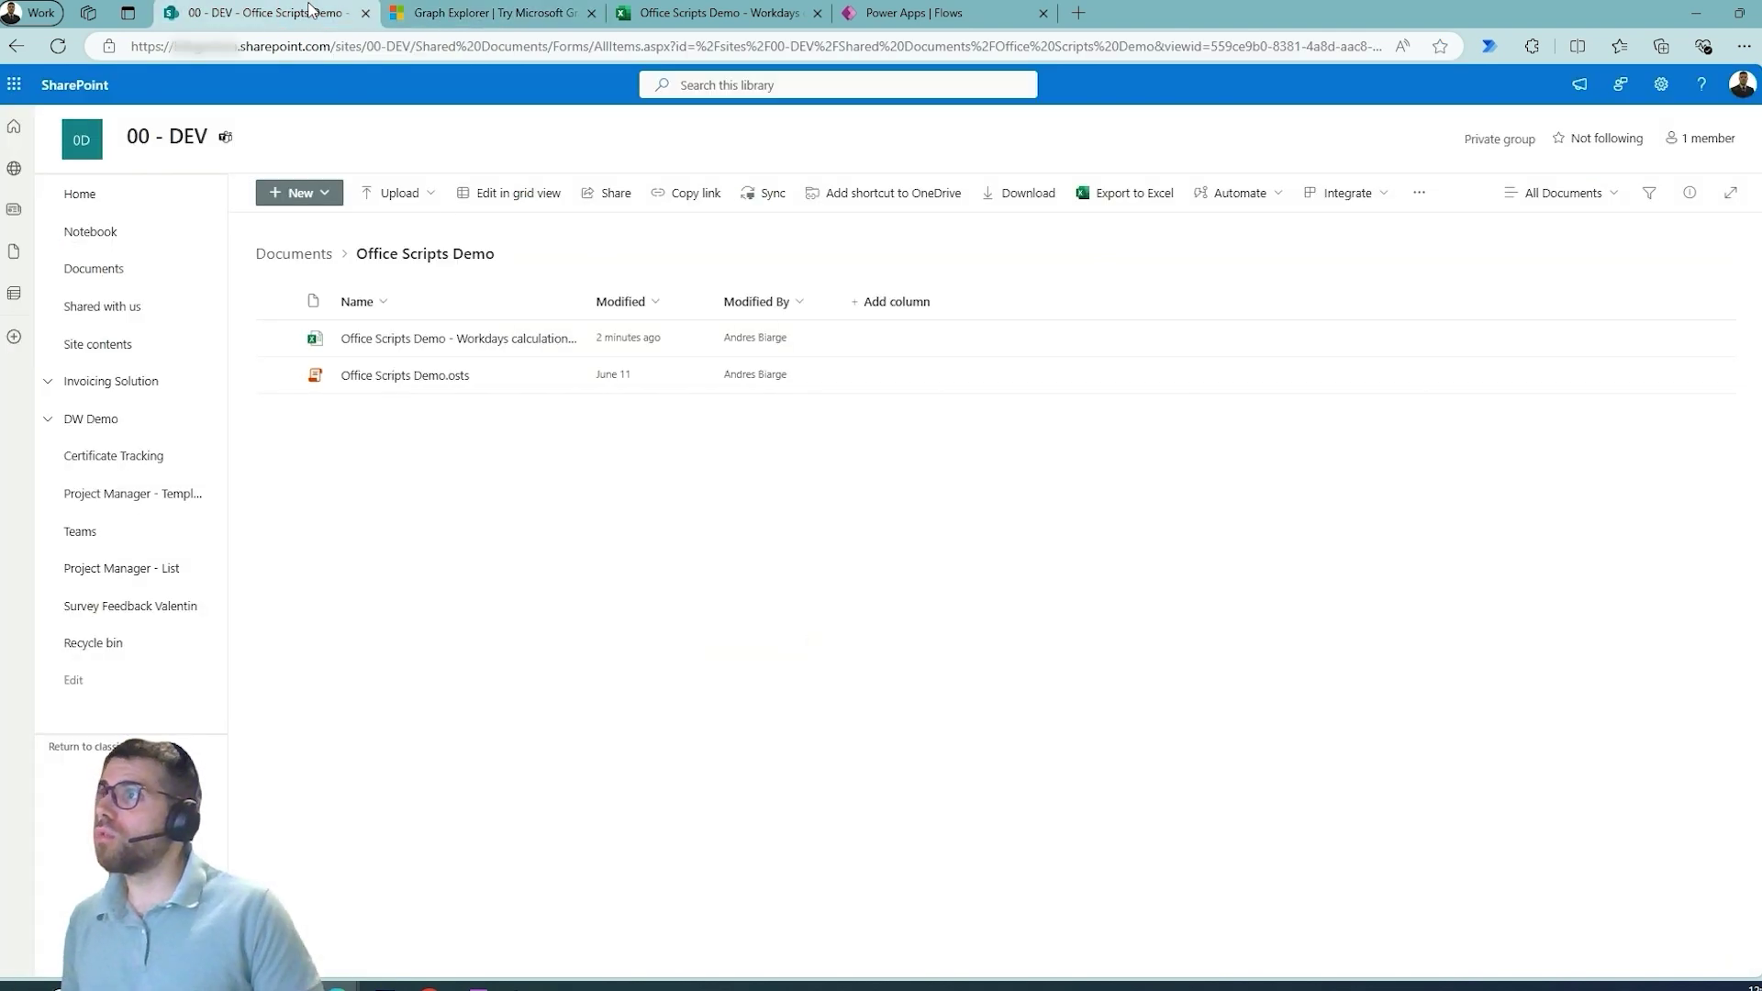
right_click(445, 533)
left_click(520, 515)
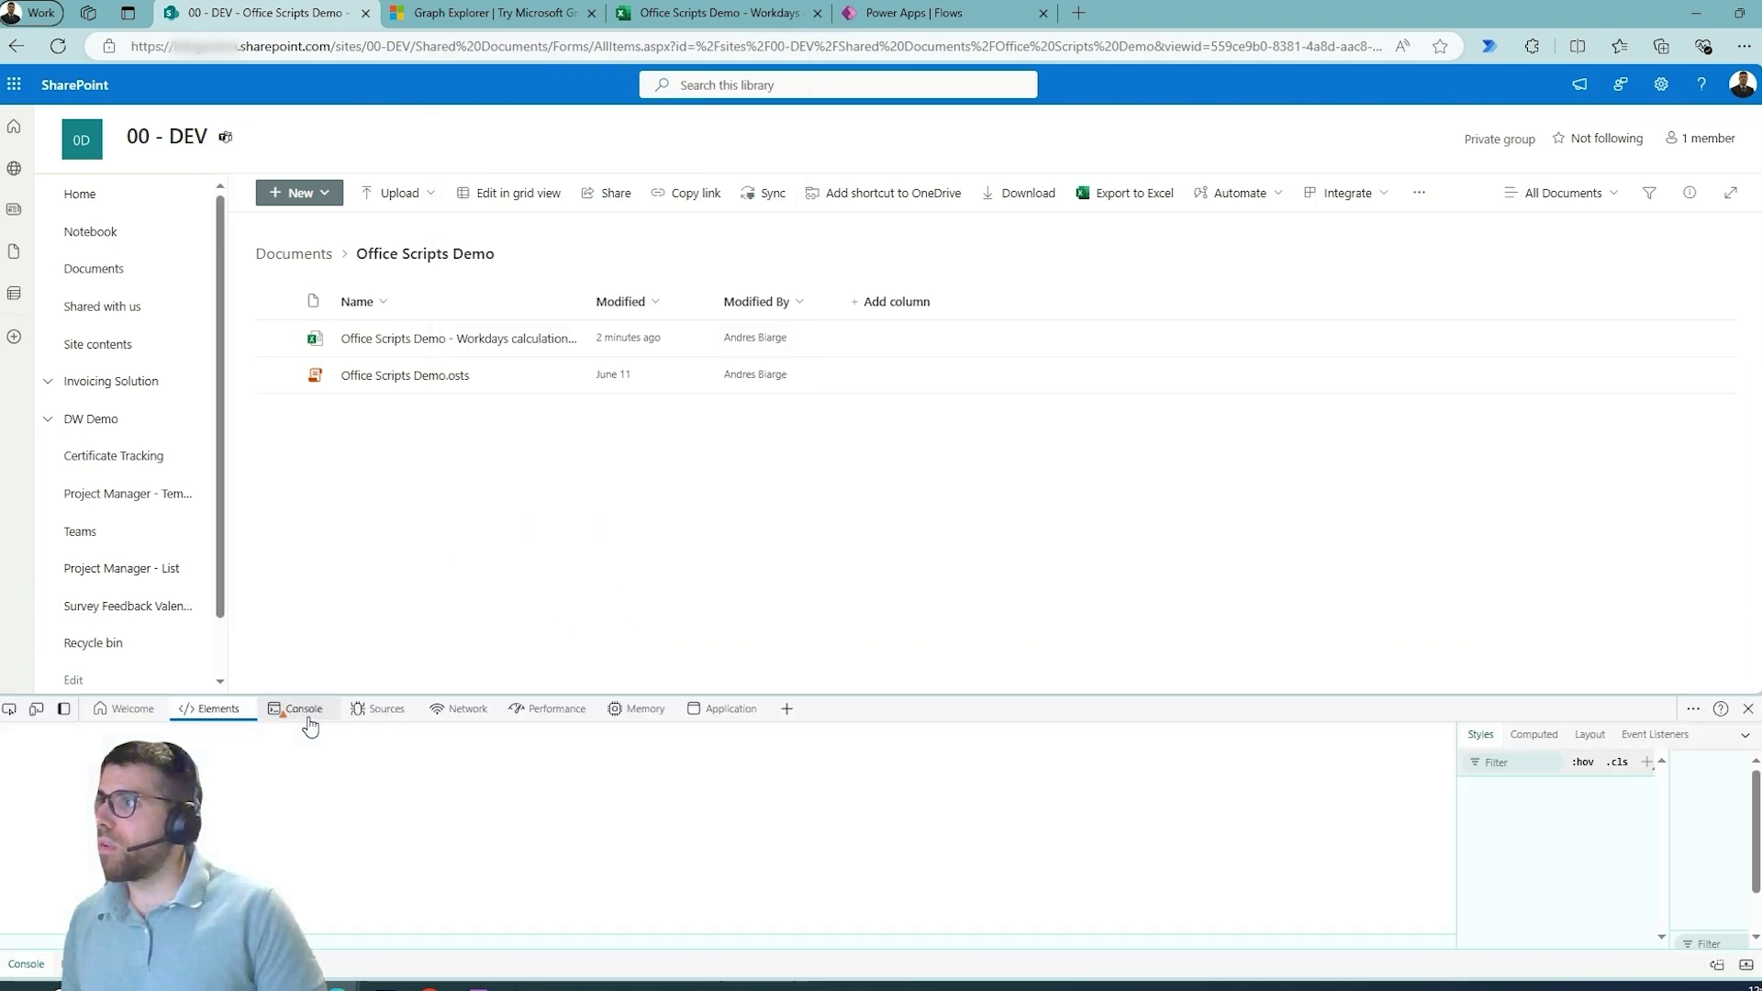
left_click(307, 720)
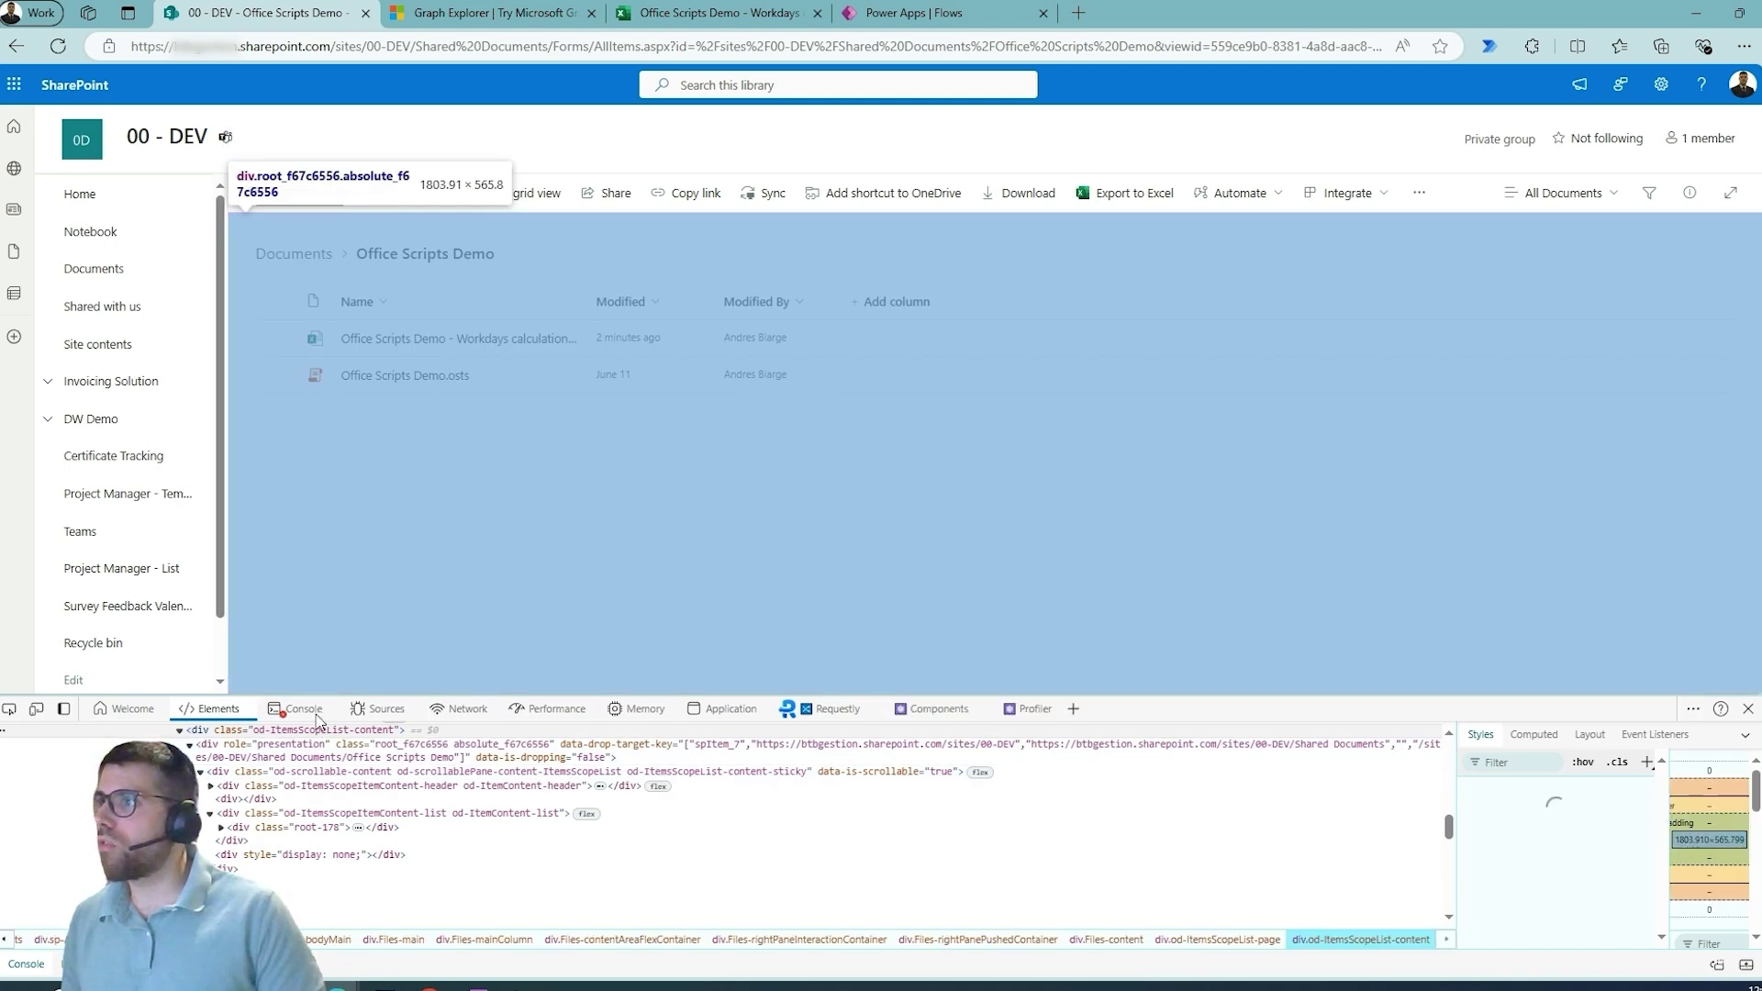
left_click(303, 708)
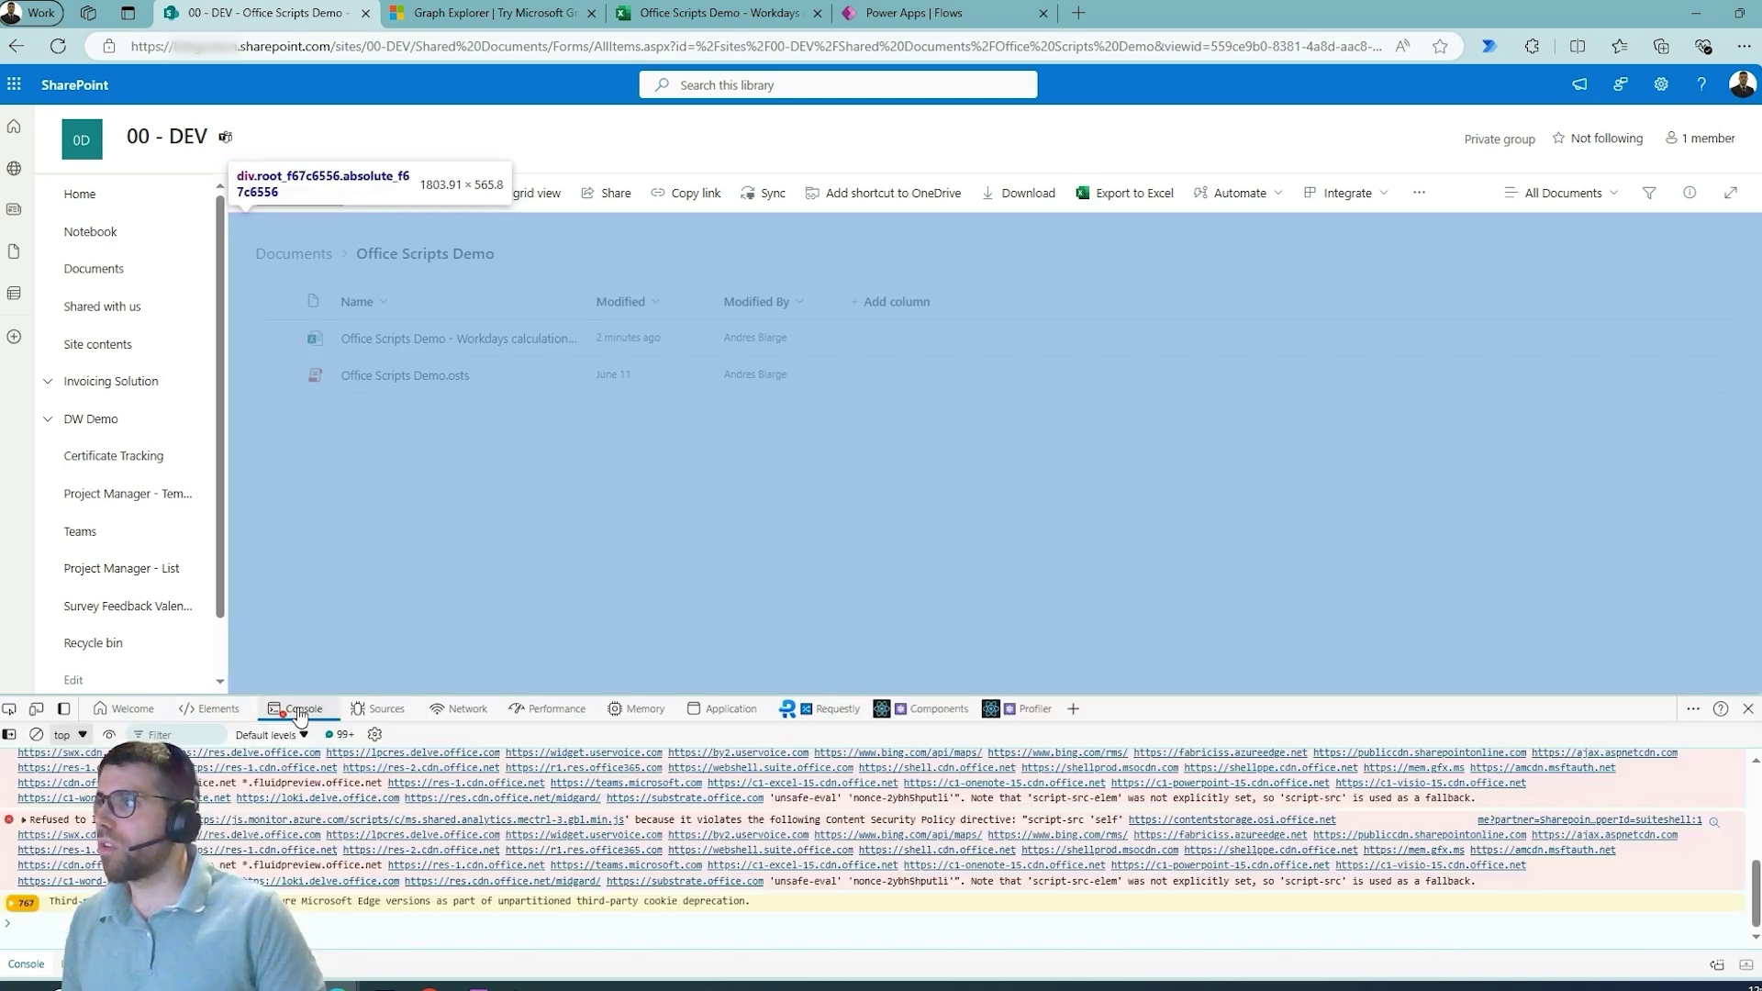
left_click(35, 734)
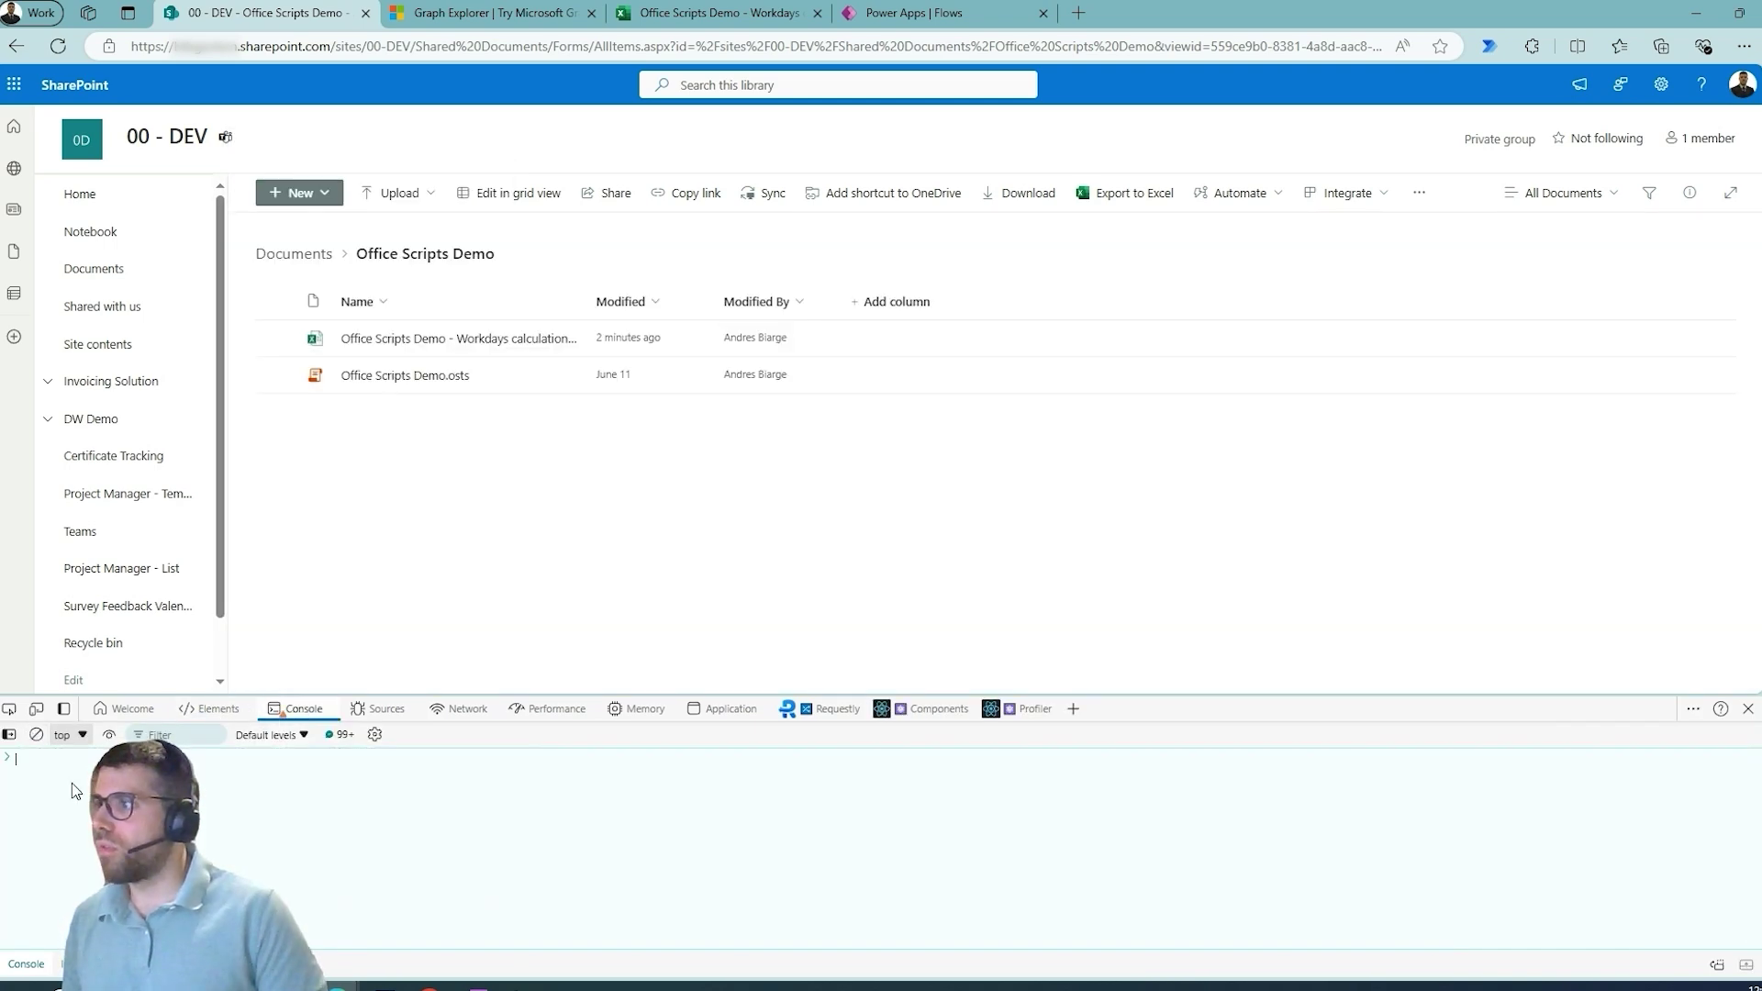
Run _spPageContextInfo.siteId, select the printed site ID, and go back to the Power Apps flow
left_click(73, 782)
type("_sp")
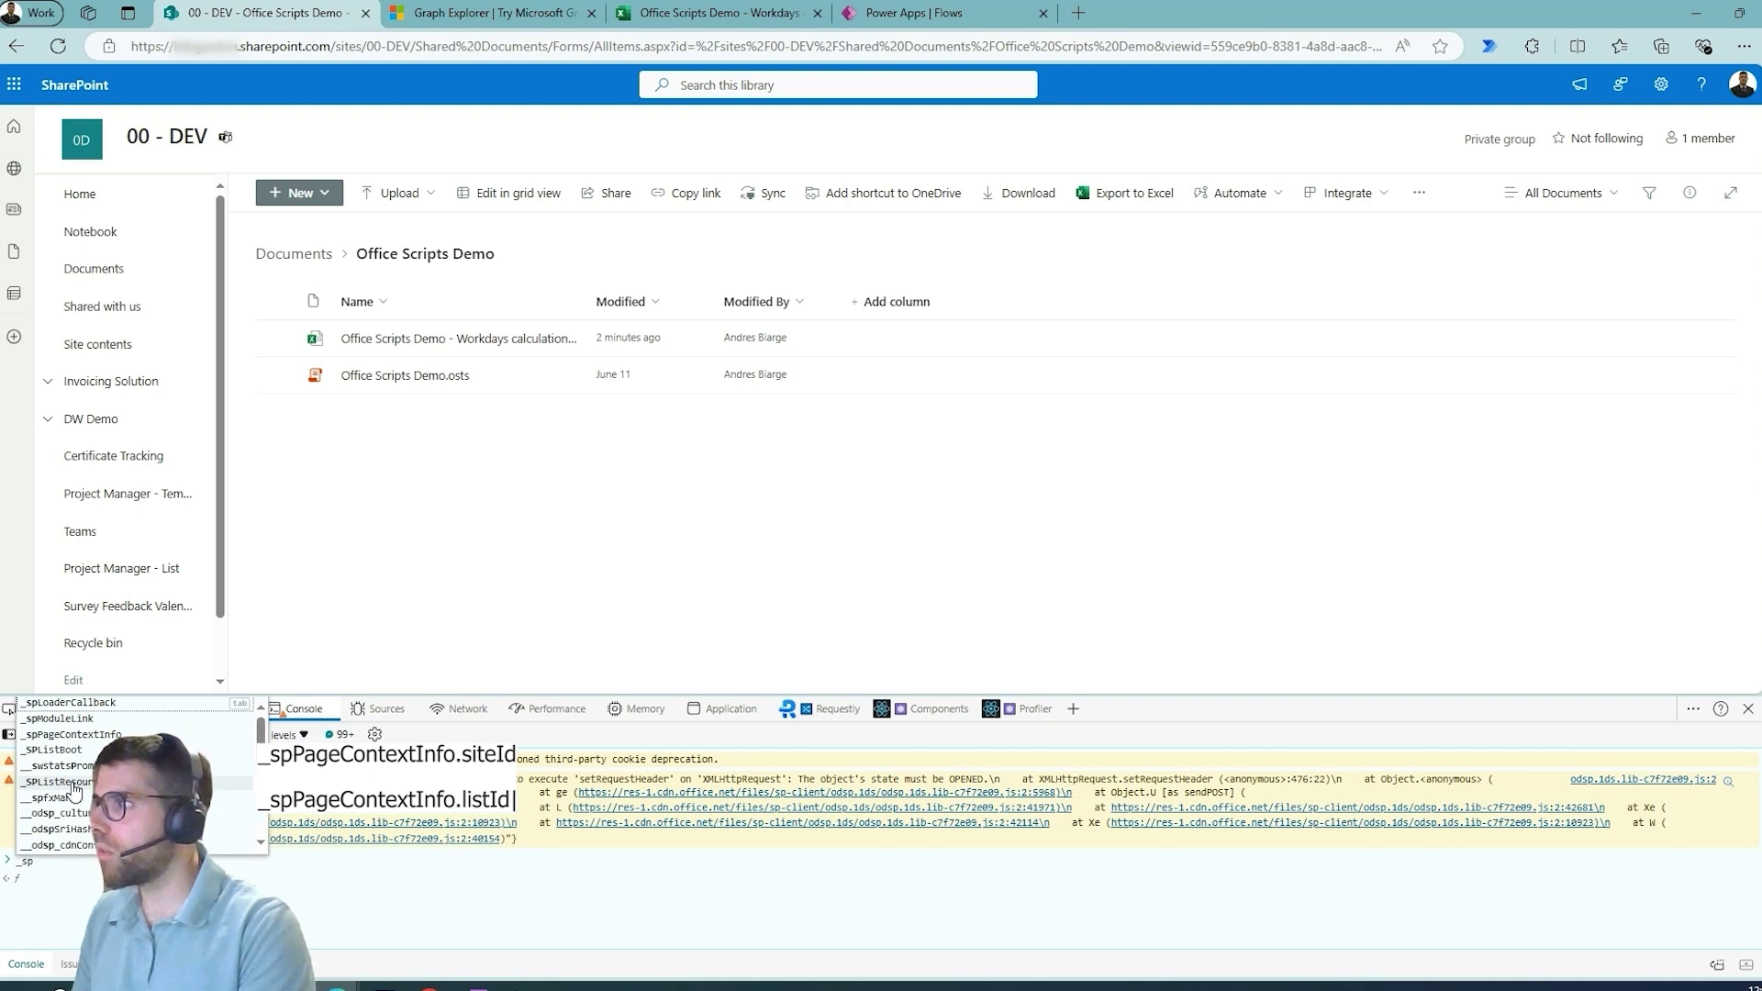
type("PageCont")
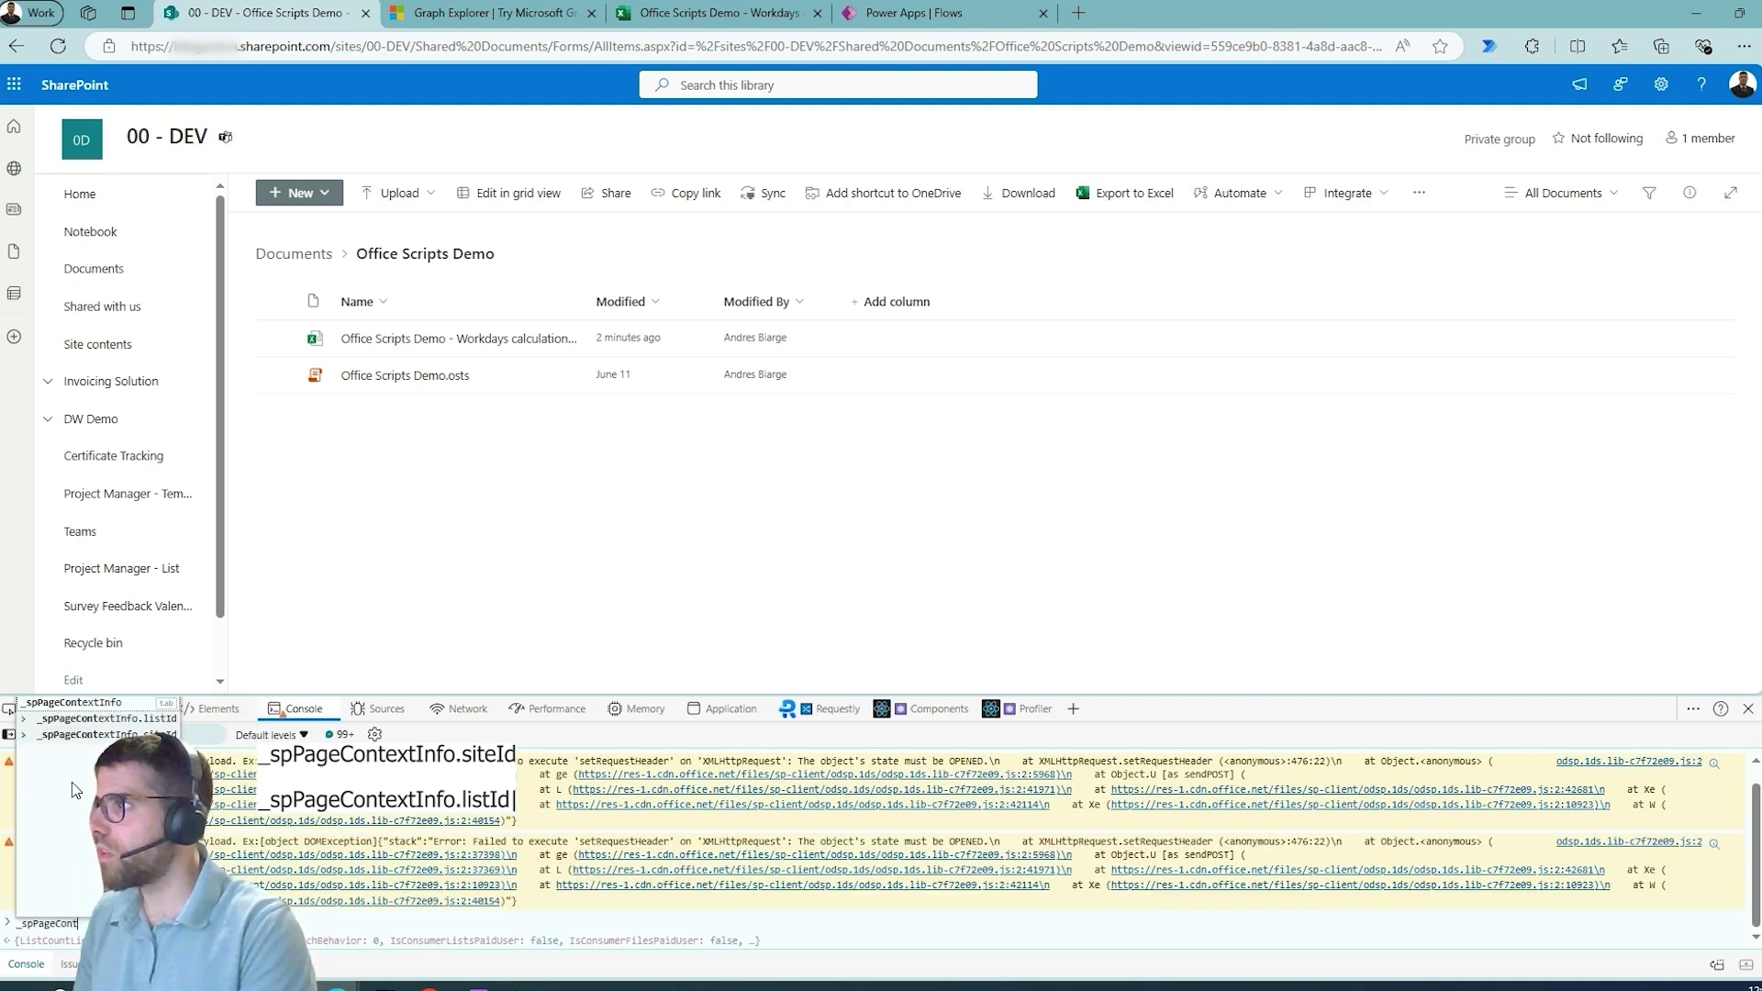
key("Down")
key("Down")
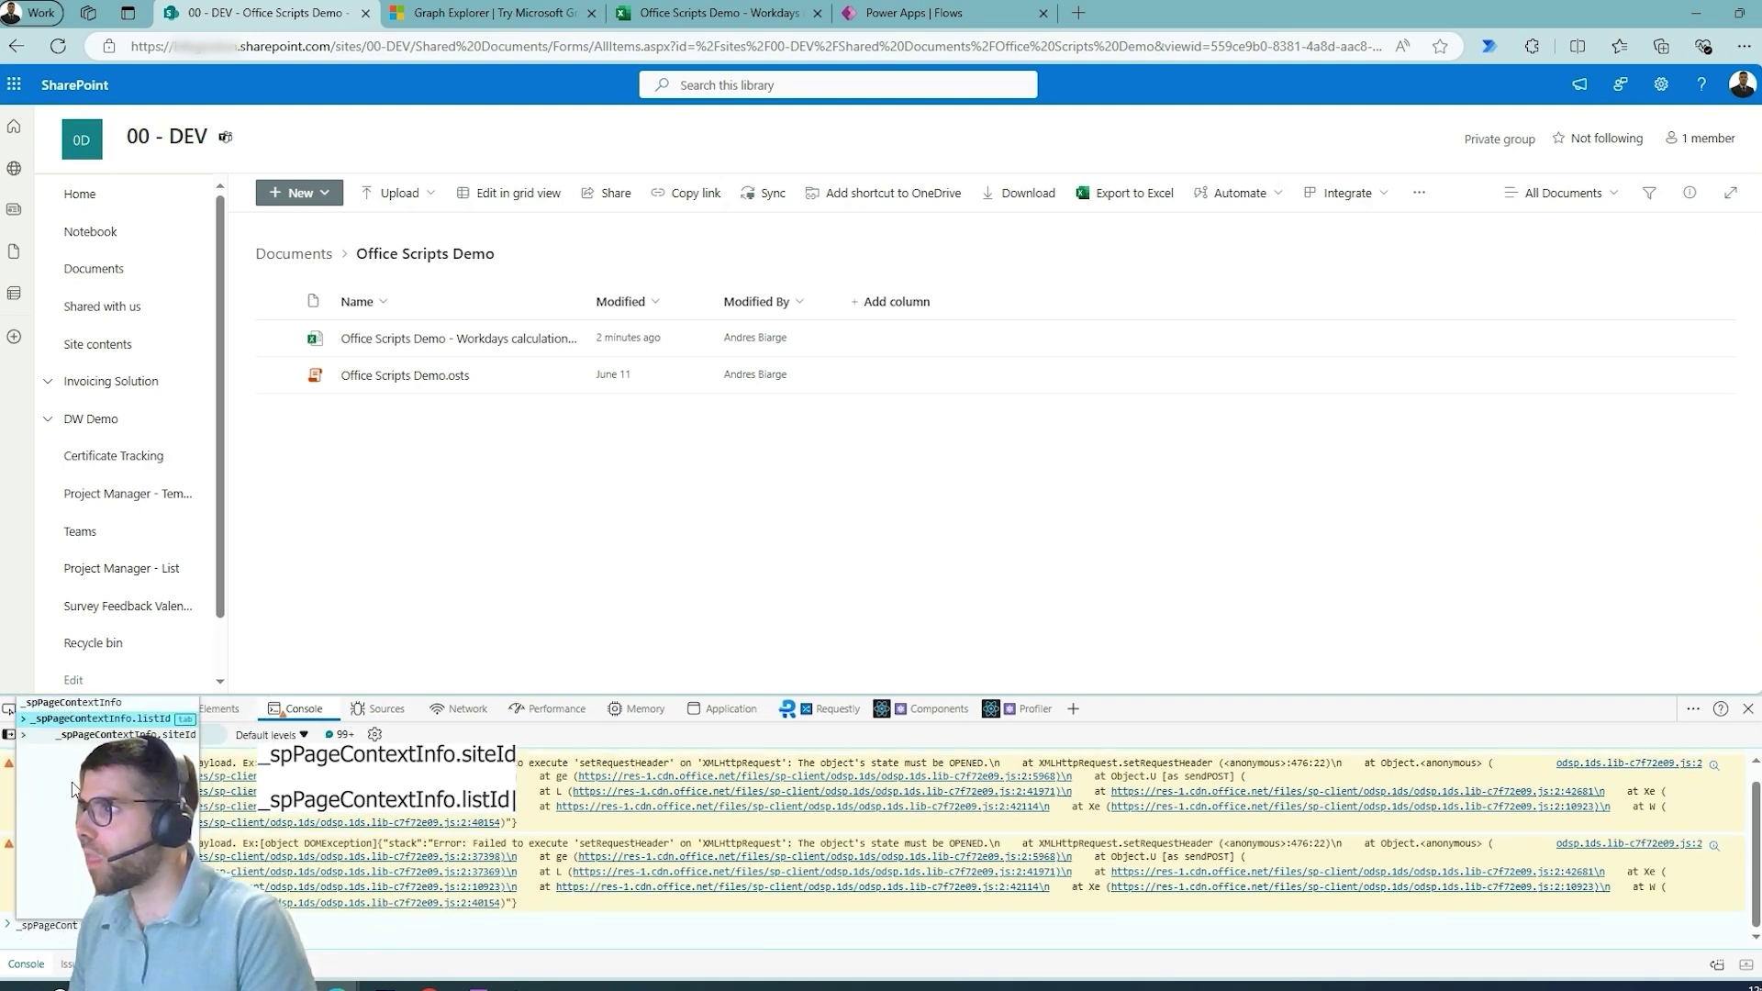
key("Tab")
key("Return")
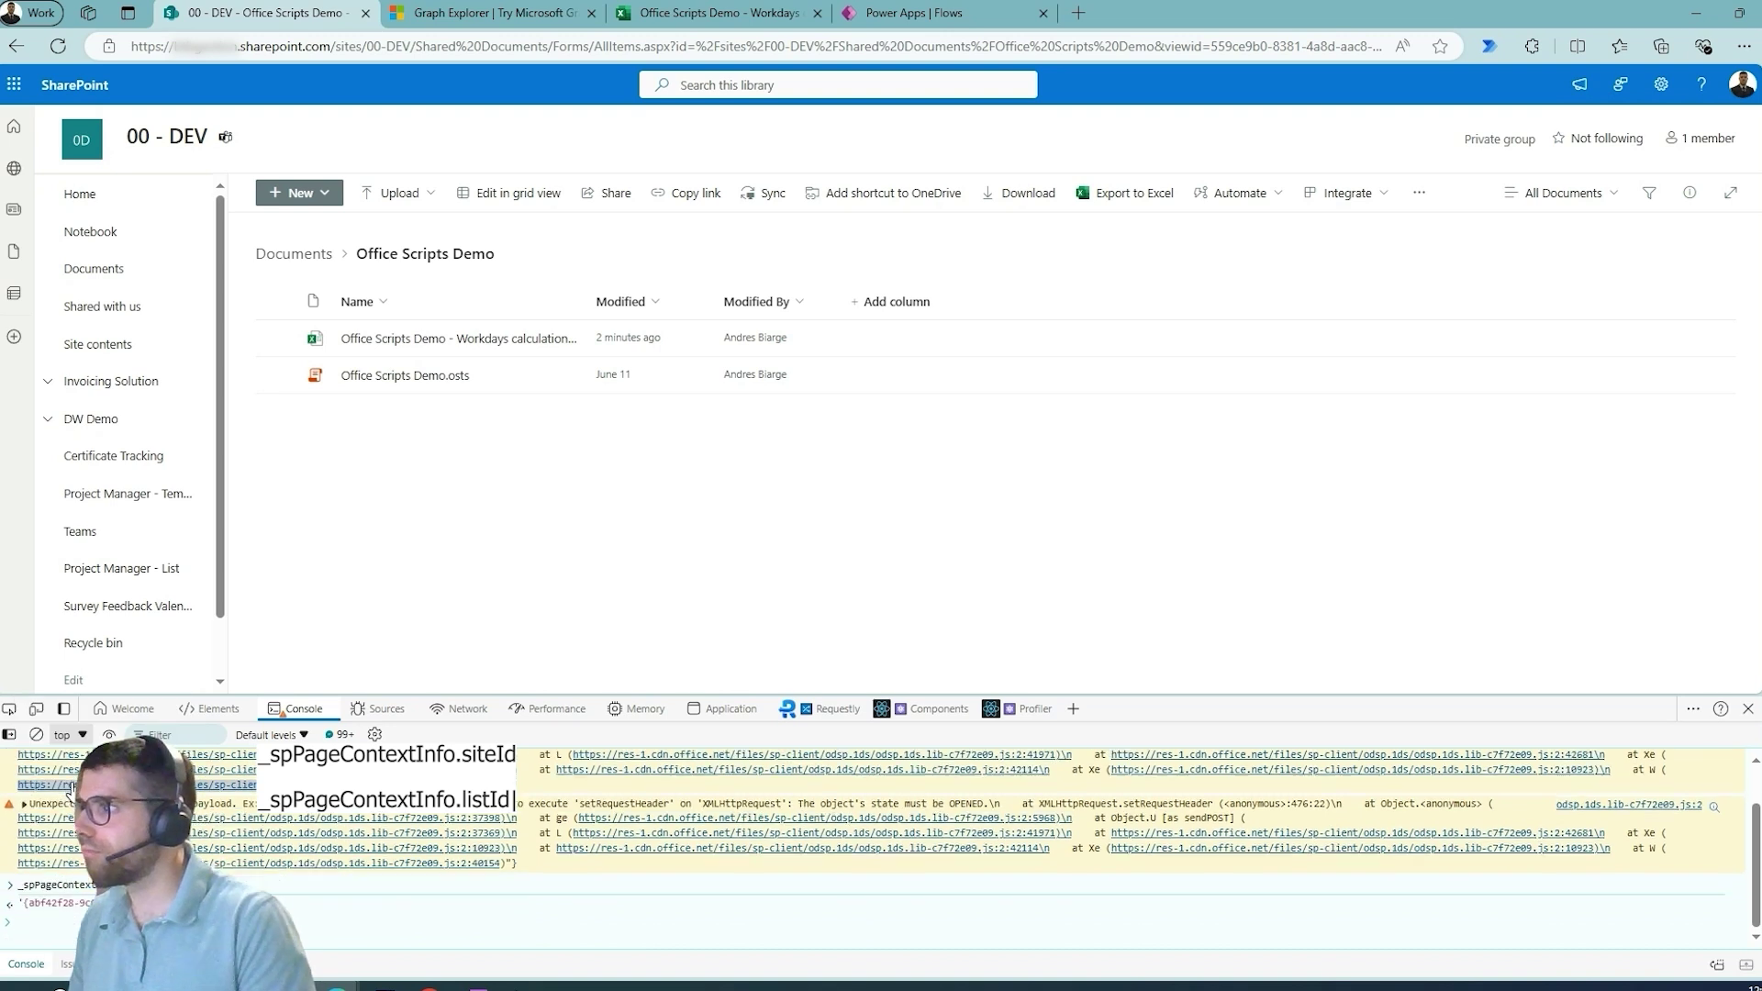
left_click(35, 905)
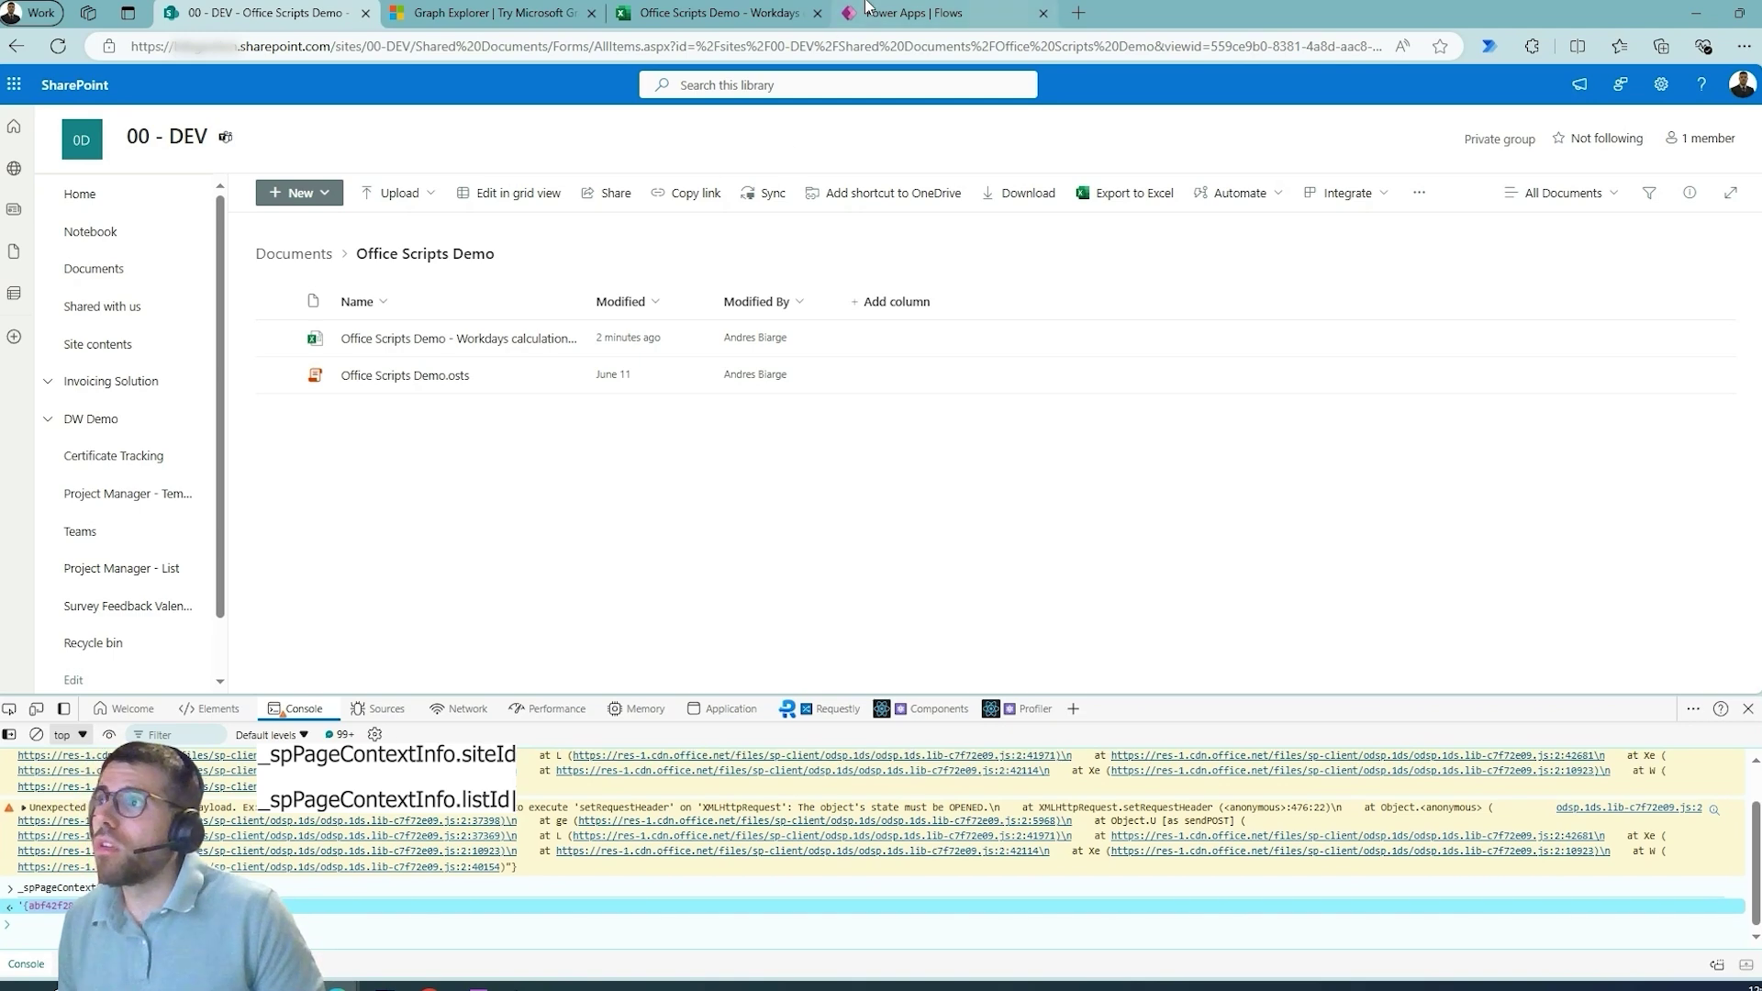
key("ctrl+shift+Tab")
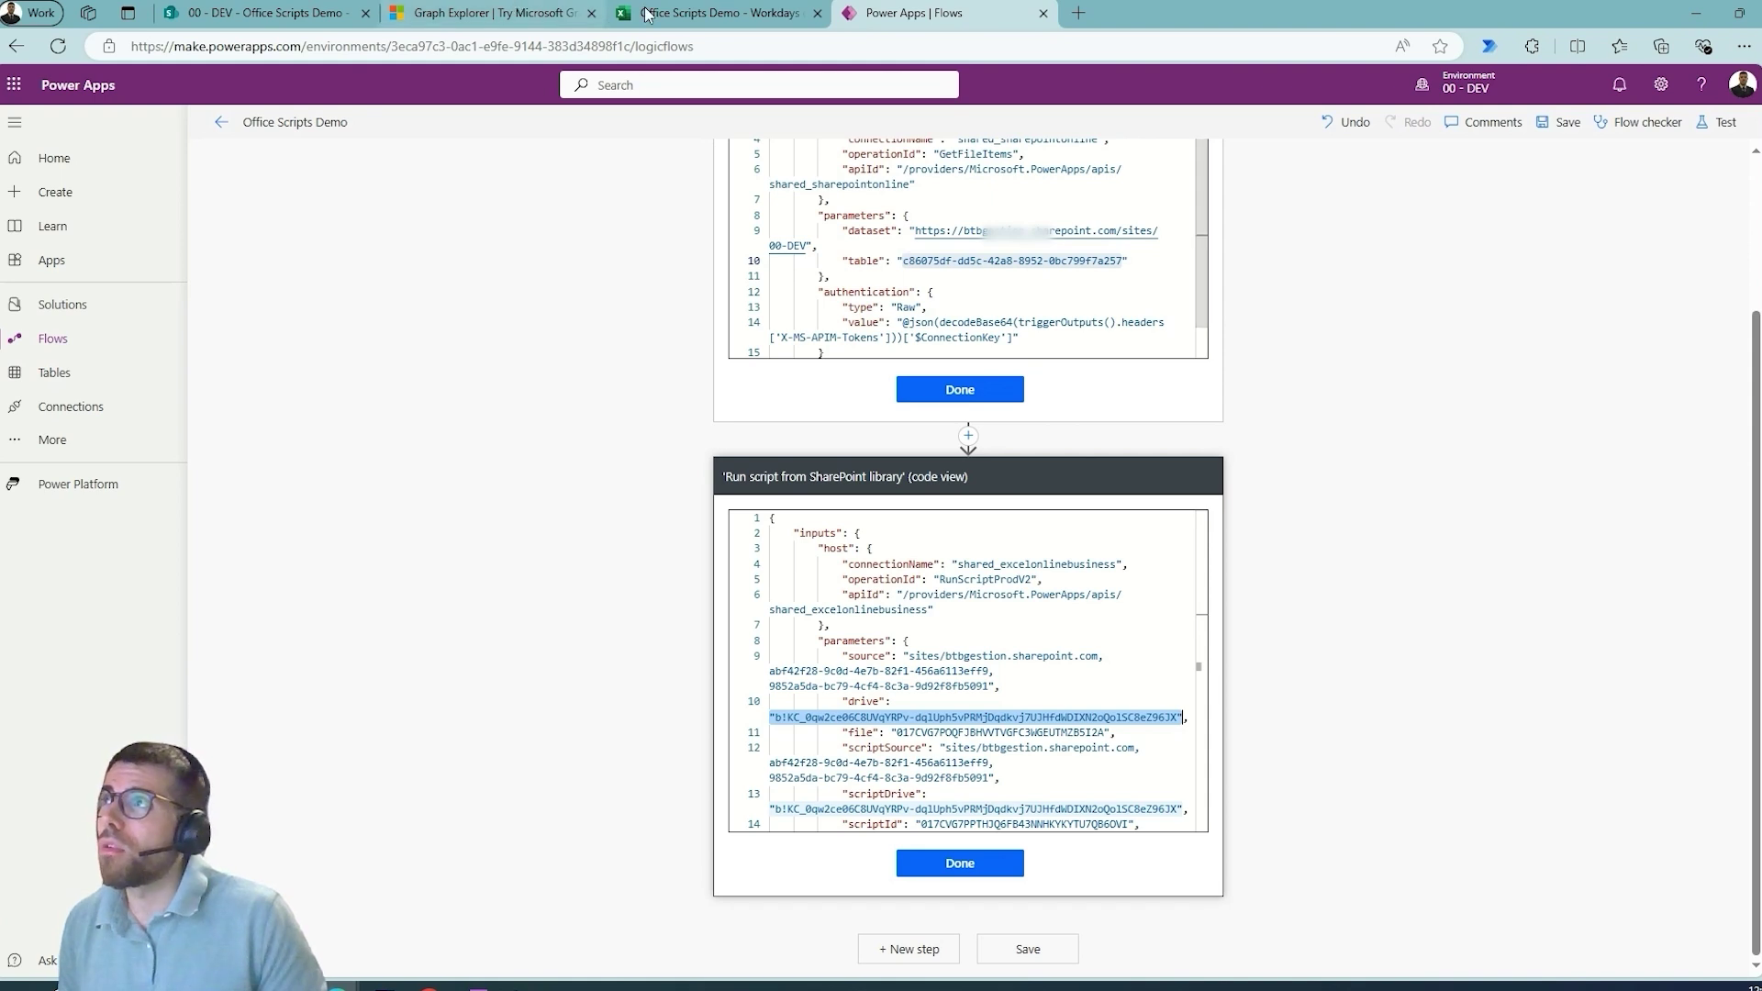
Query sites/{site ID} in Graph Explorer, confirming the displayName is 00 - DEV
left_click(537, 15)
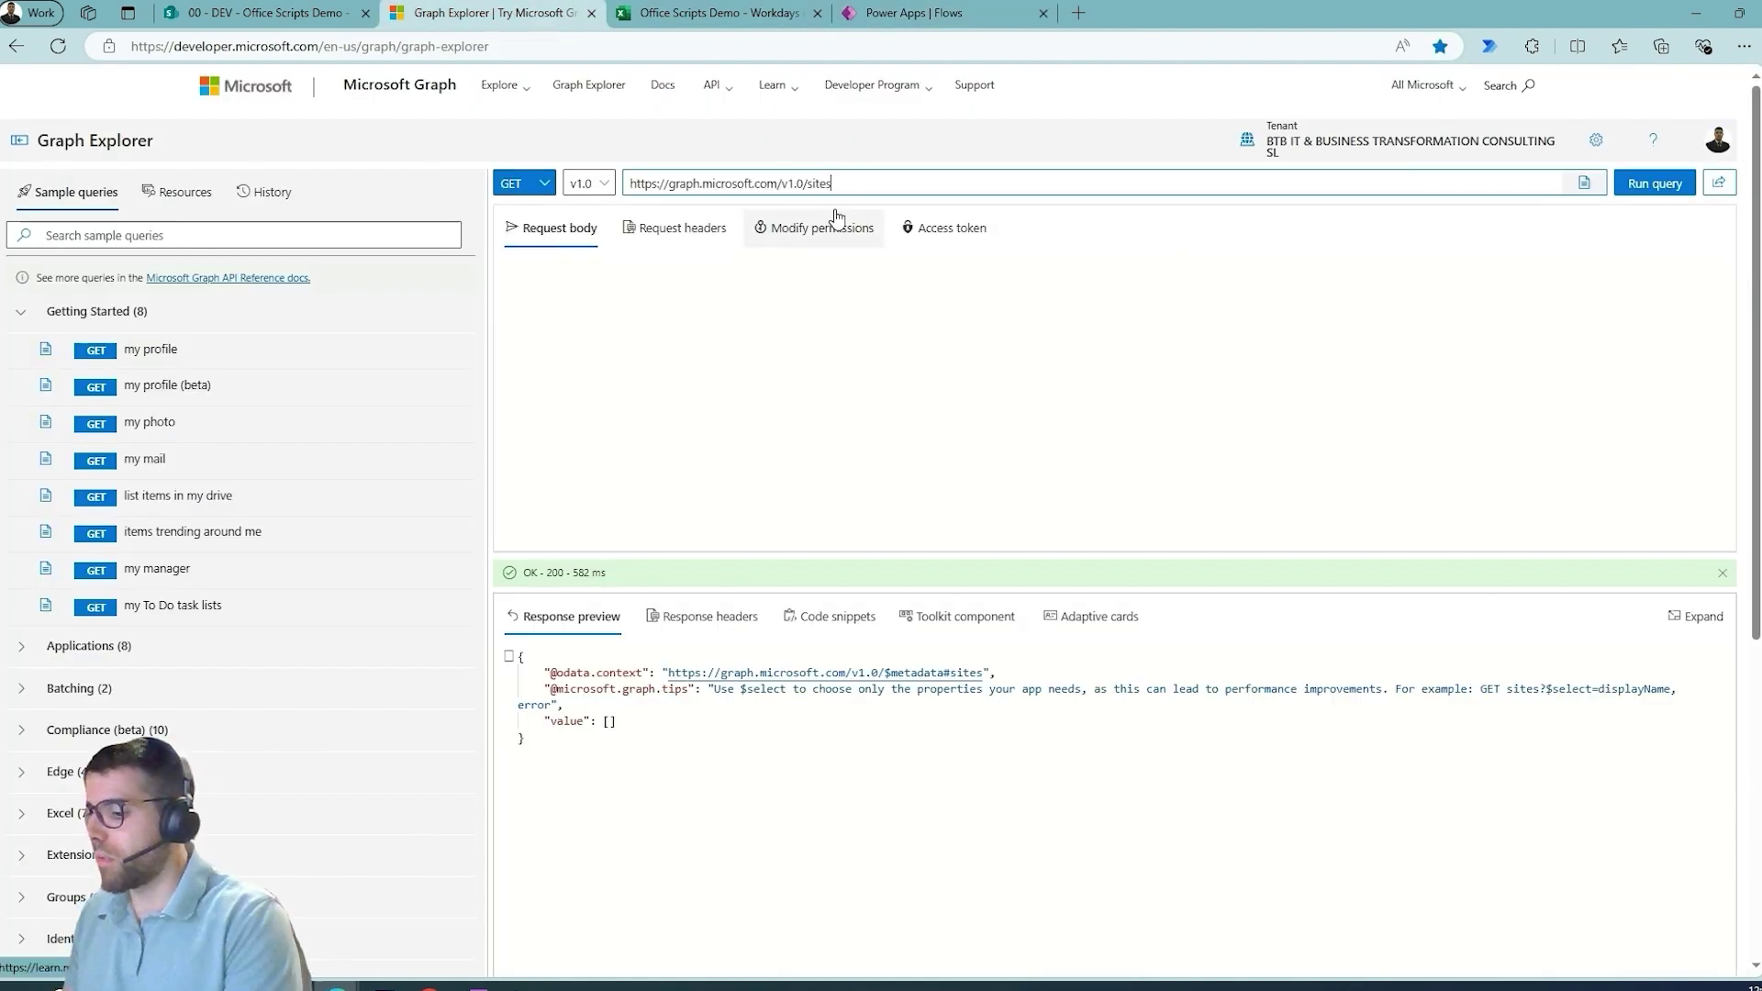
type("/")
type("abf42f28-9c0d-4e7b-82f1-456a6113eff9")
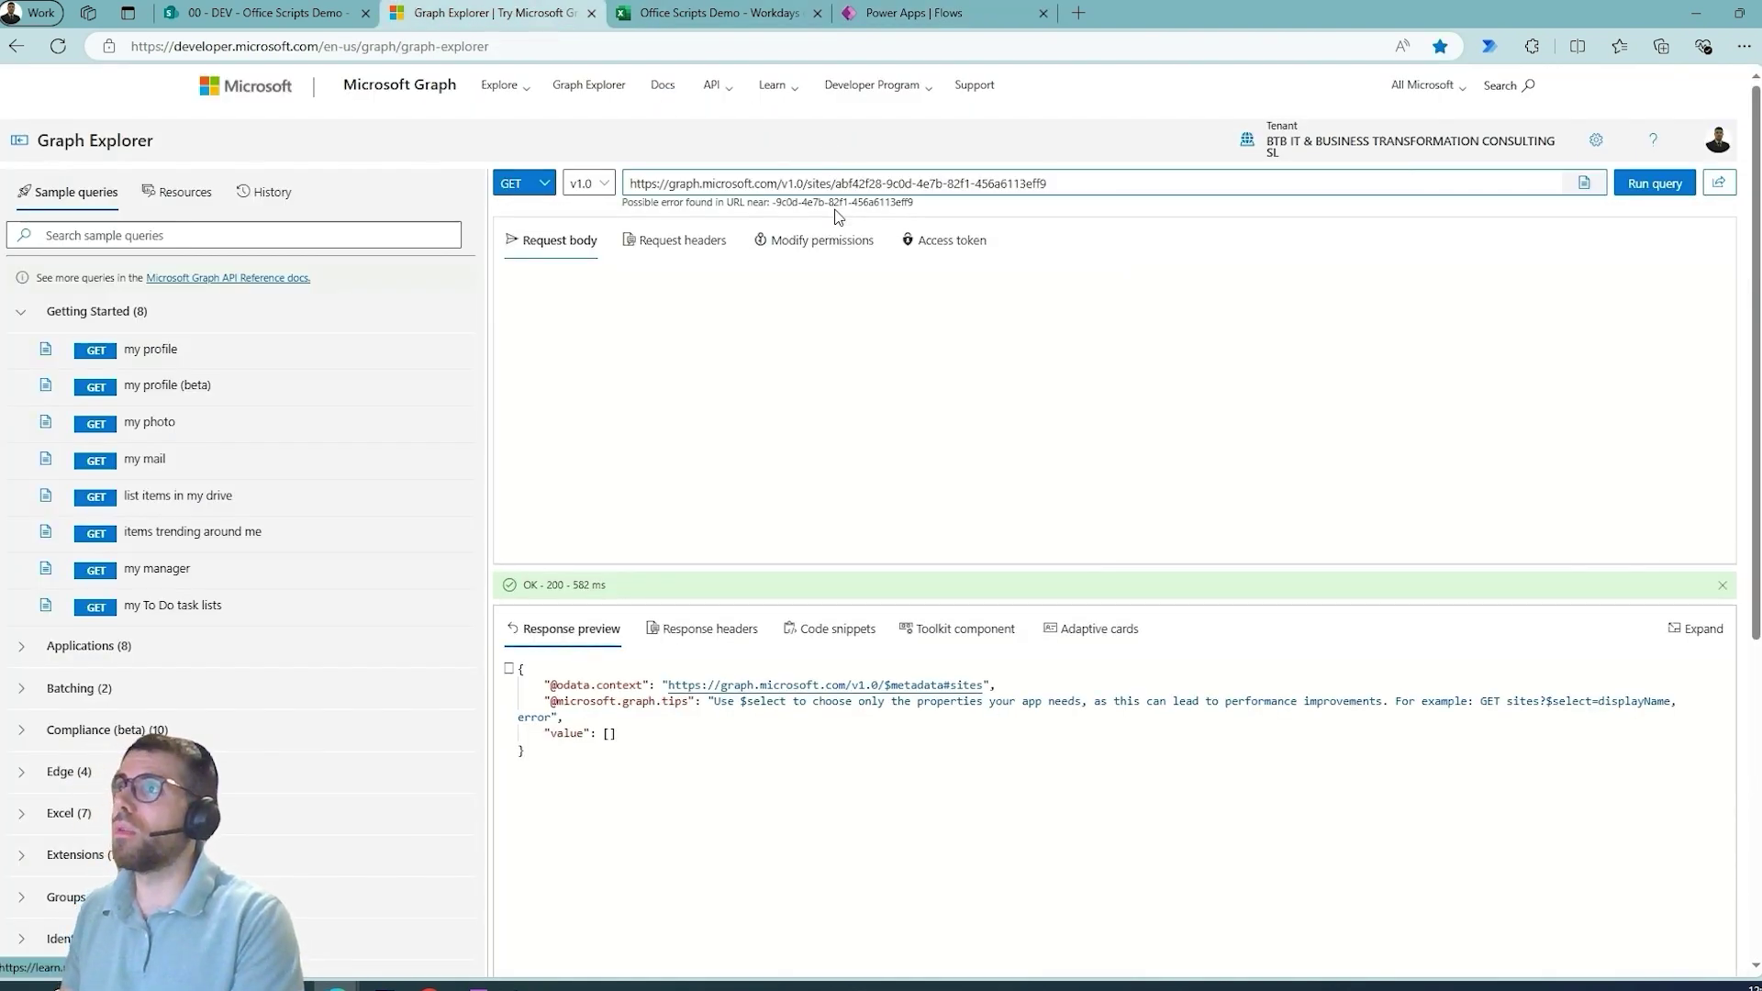
key("Return")
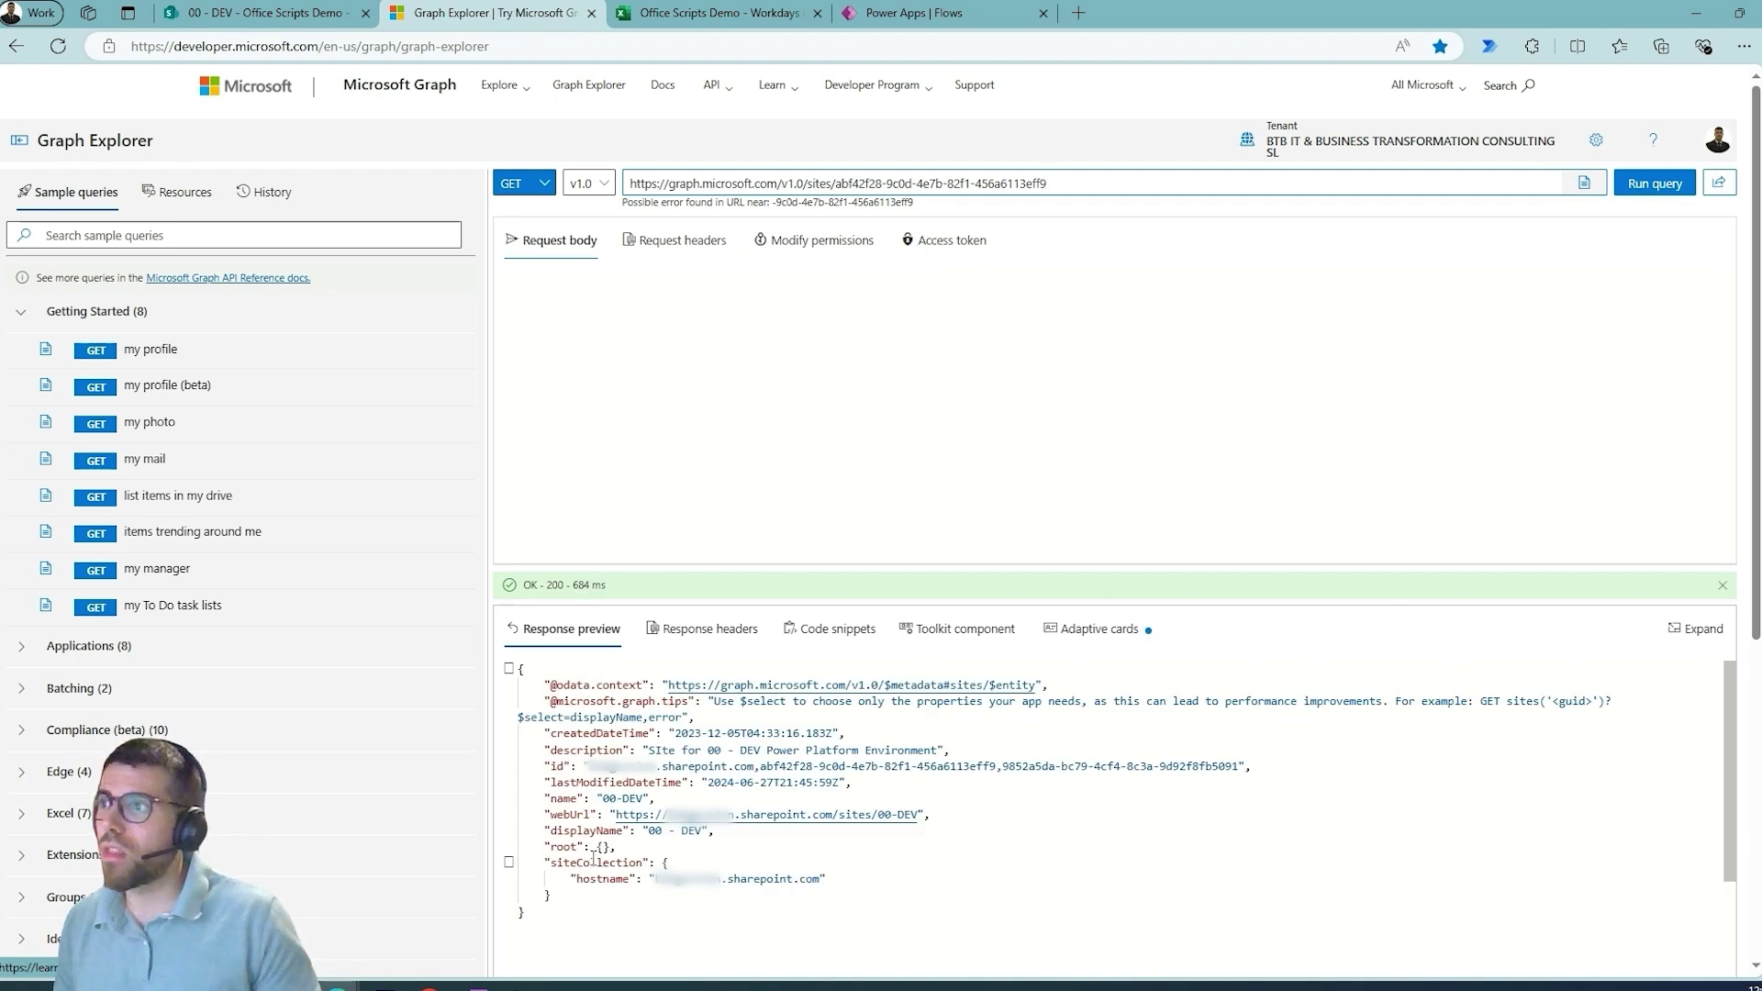
left_click_drag(642, 830, 709, 831)
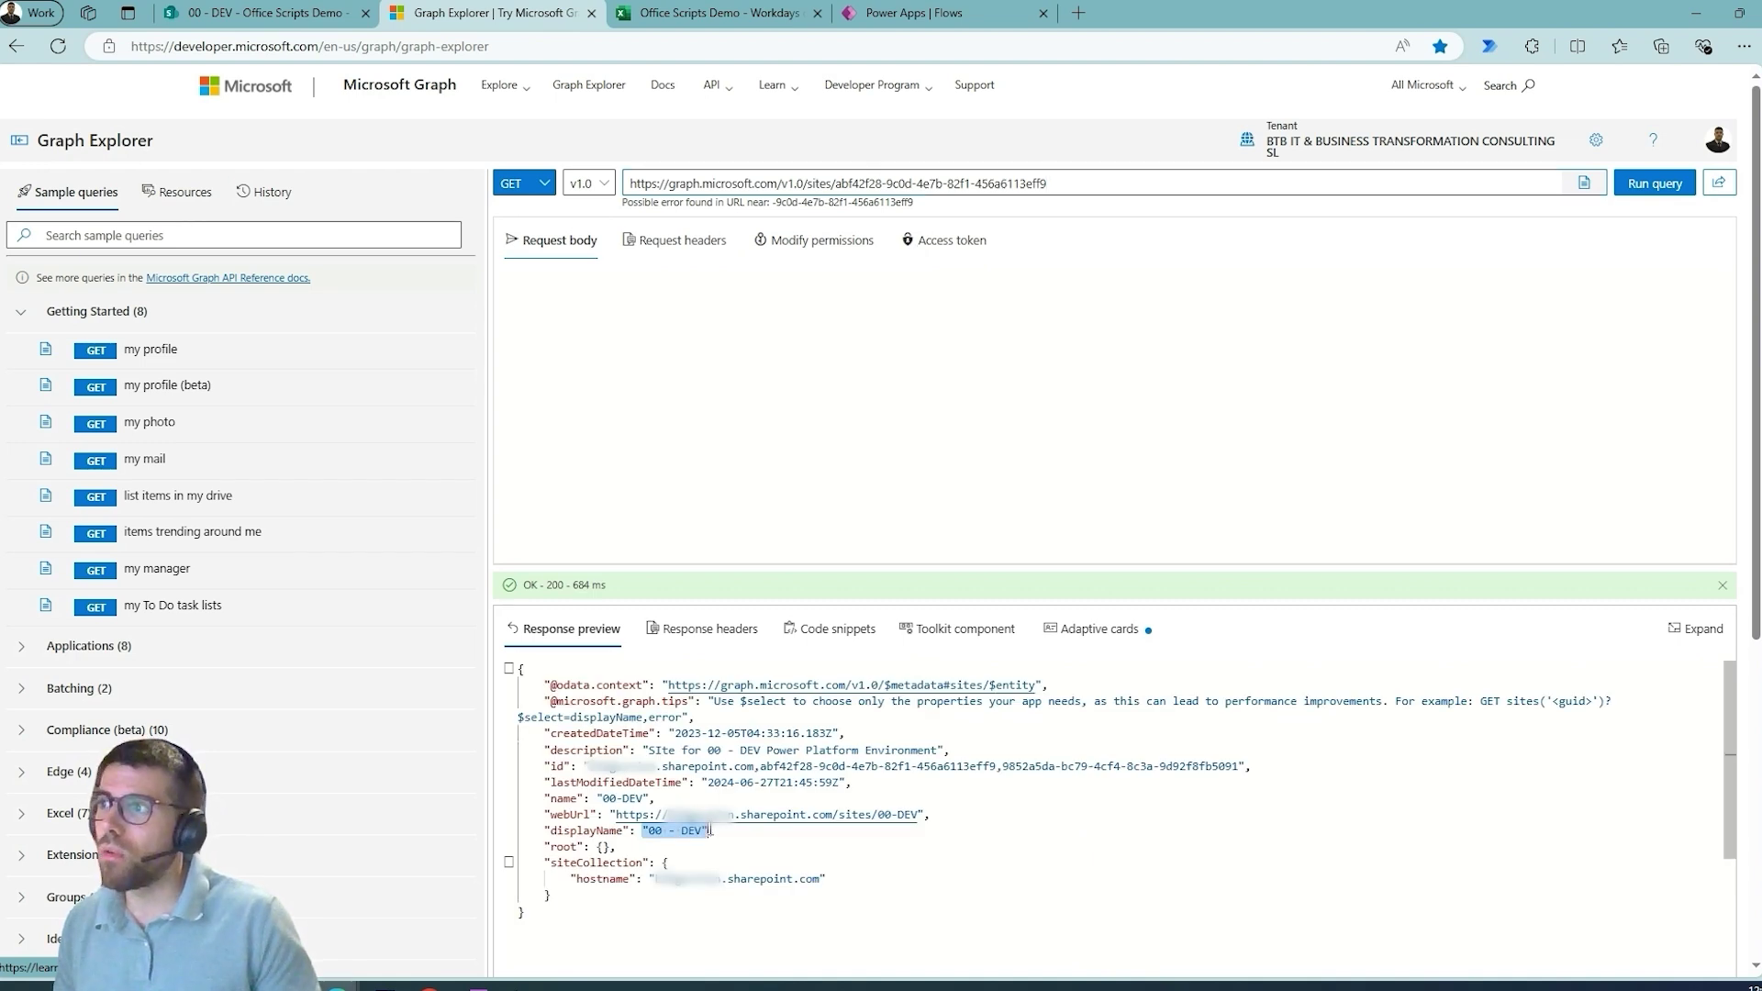
Append /lists/ plus the table GUID from the flow code and run the list query
left_click(1105, 184)
type("/li")
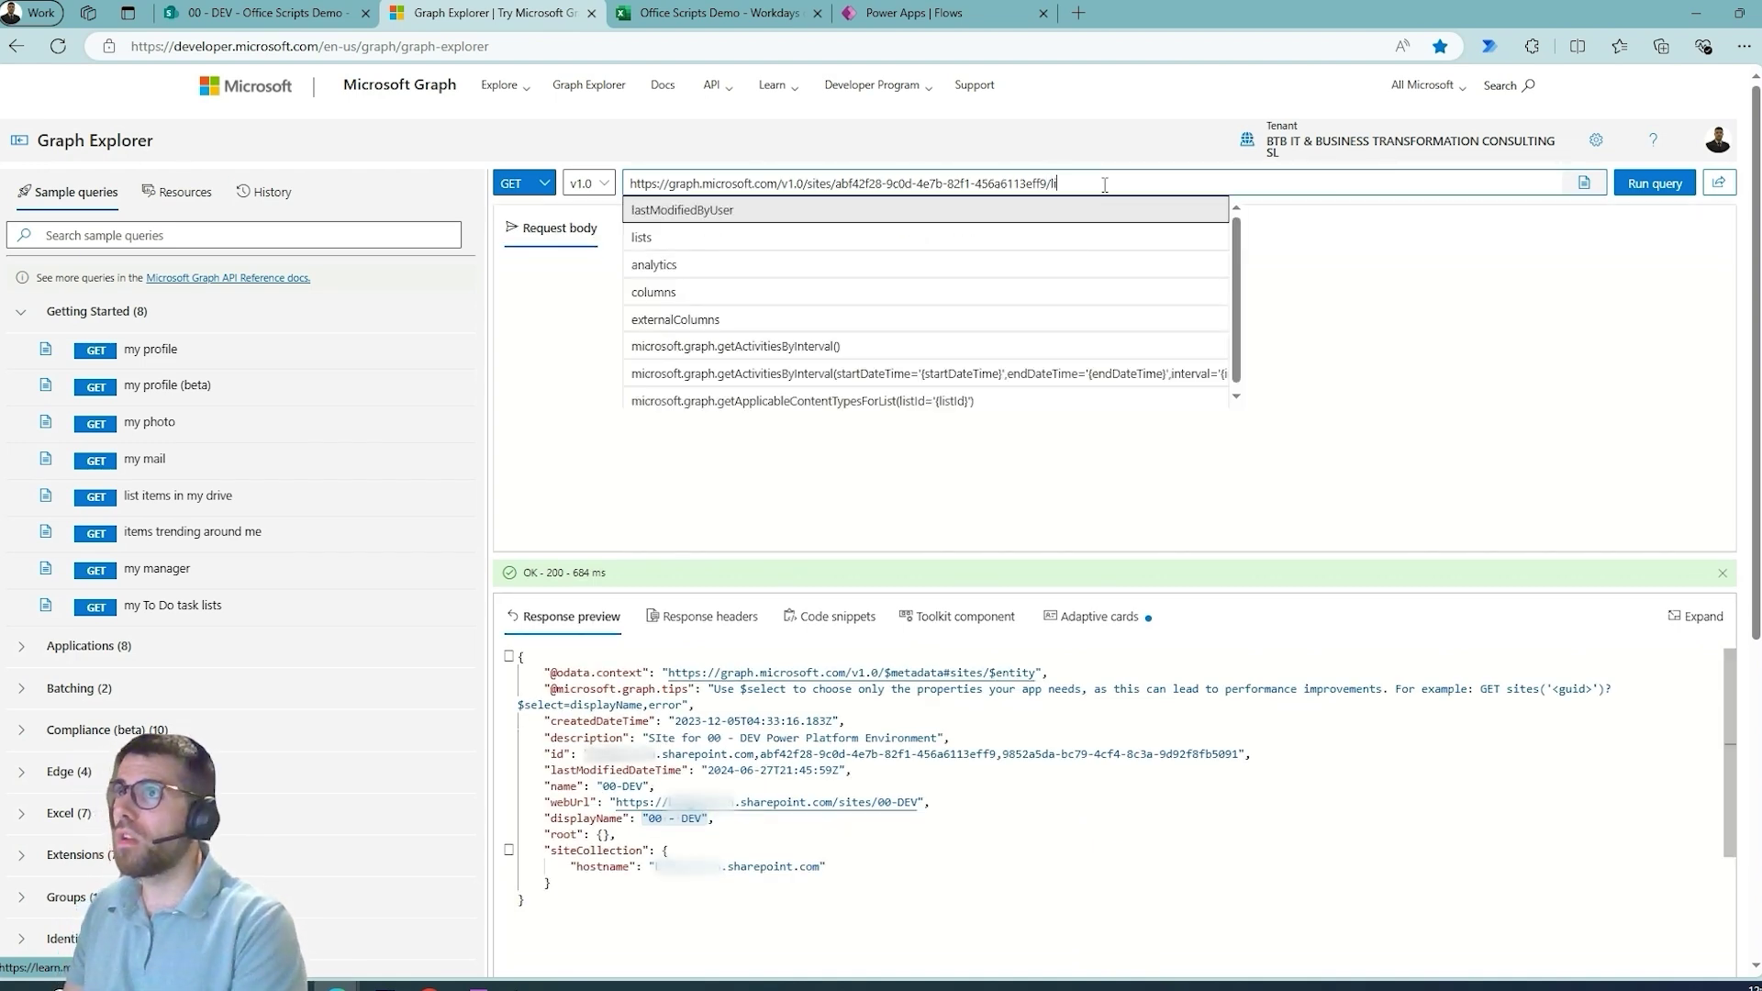
type("sts/")
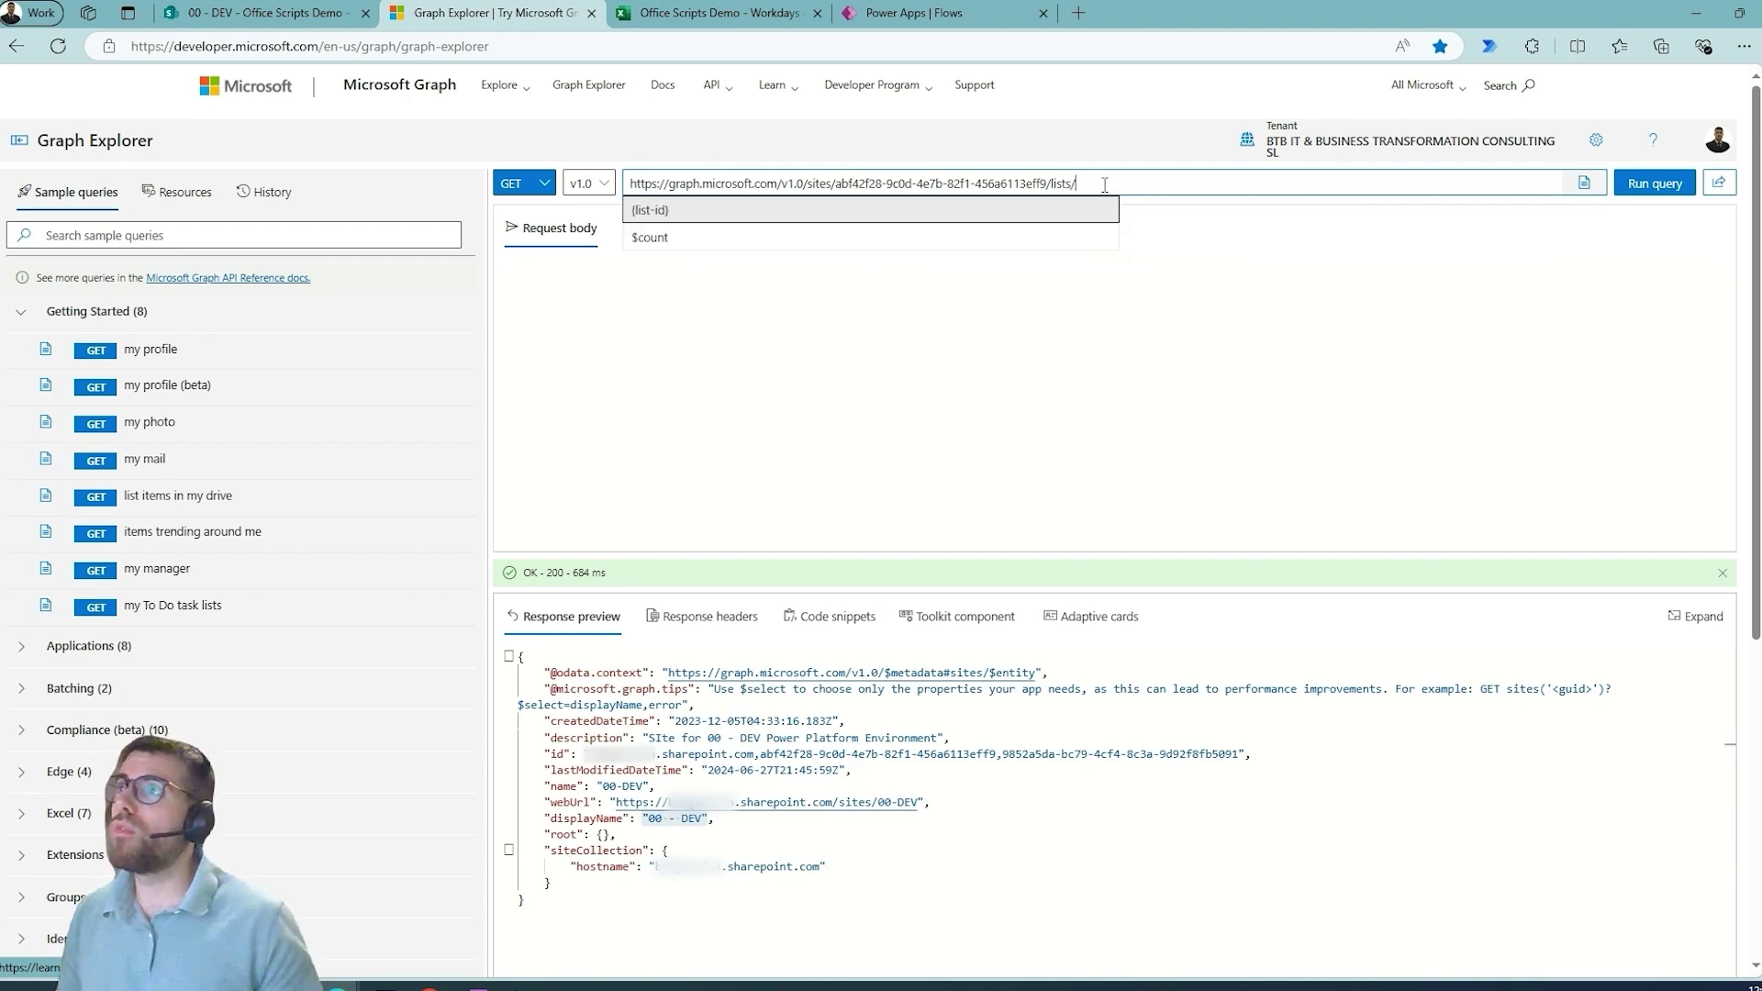
left_click(918, 14)
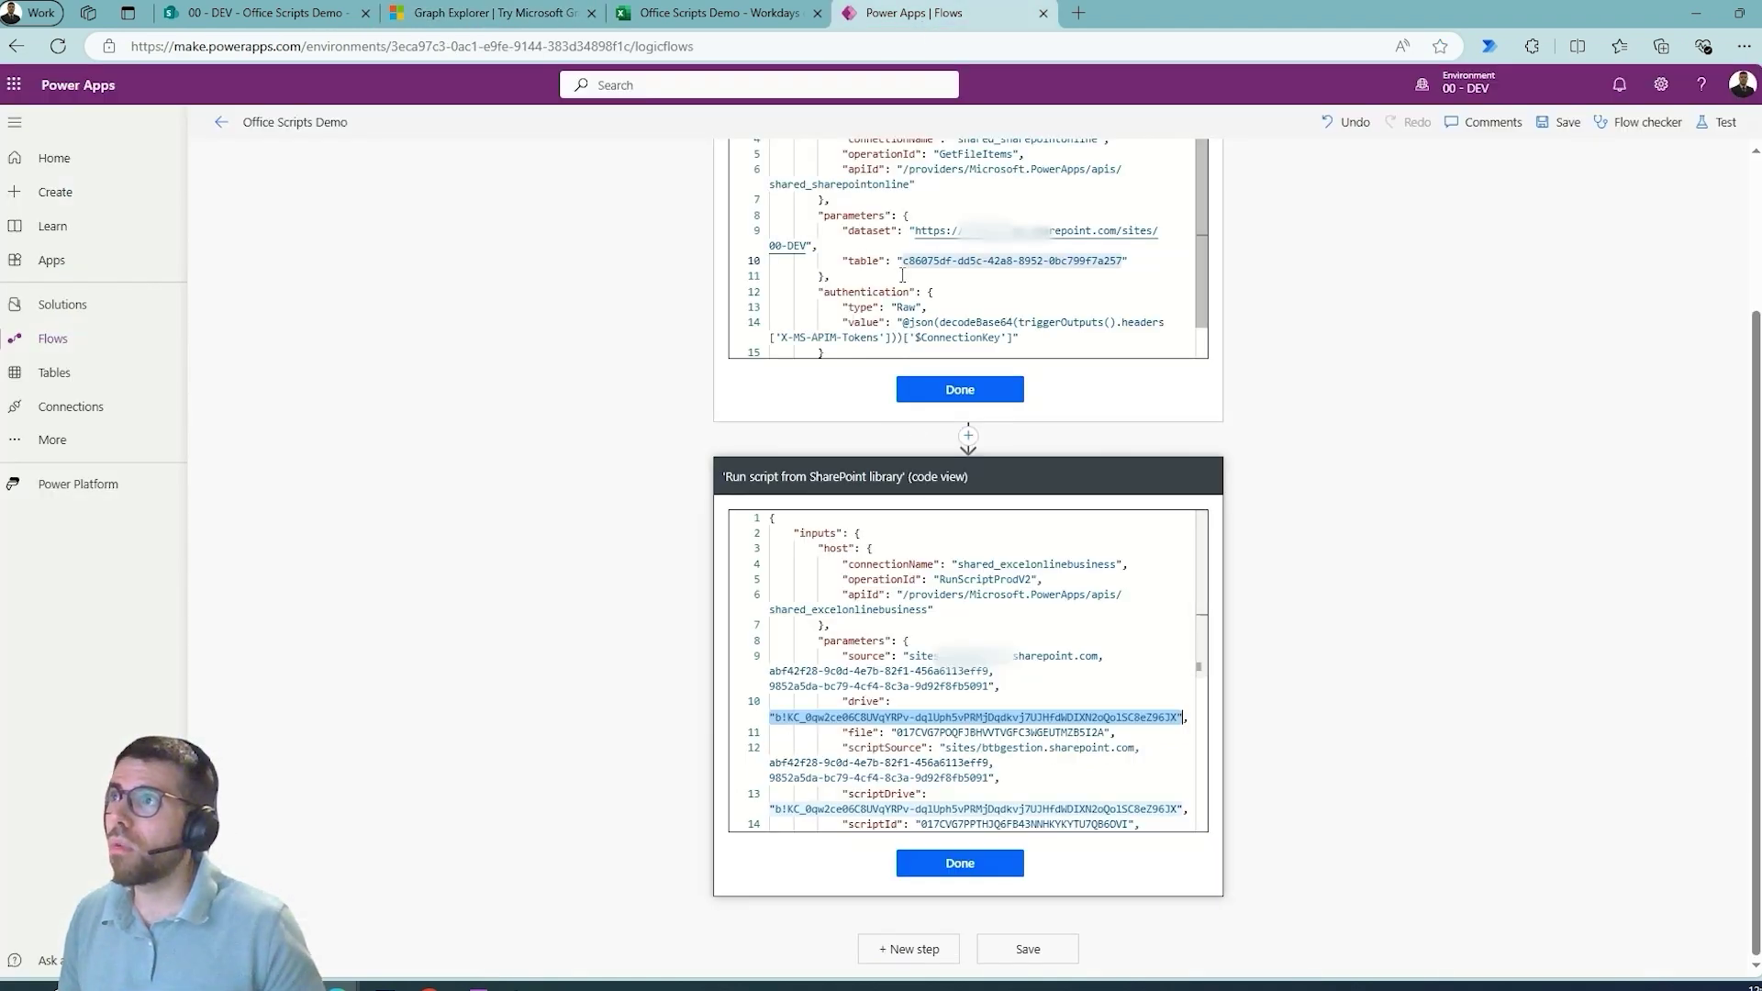
double_click(1090, 263)
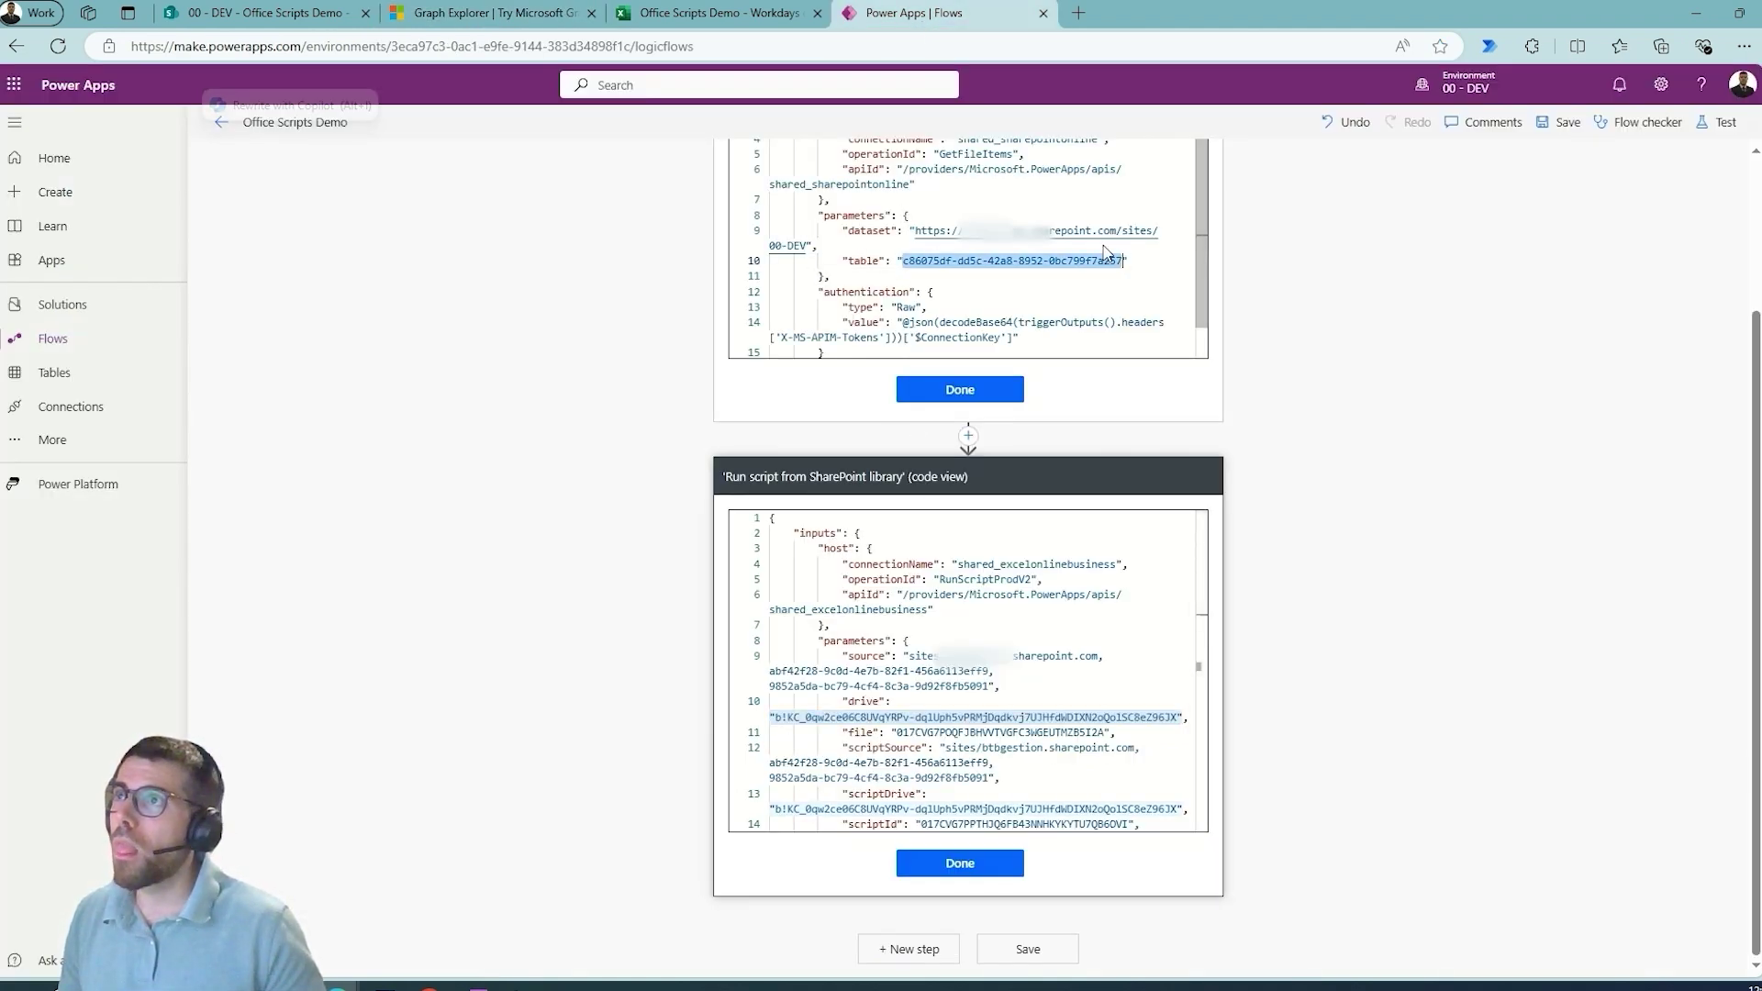
left_click(716, 14)
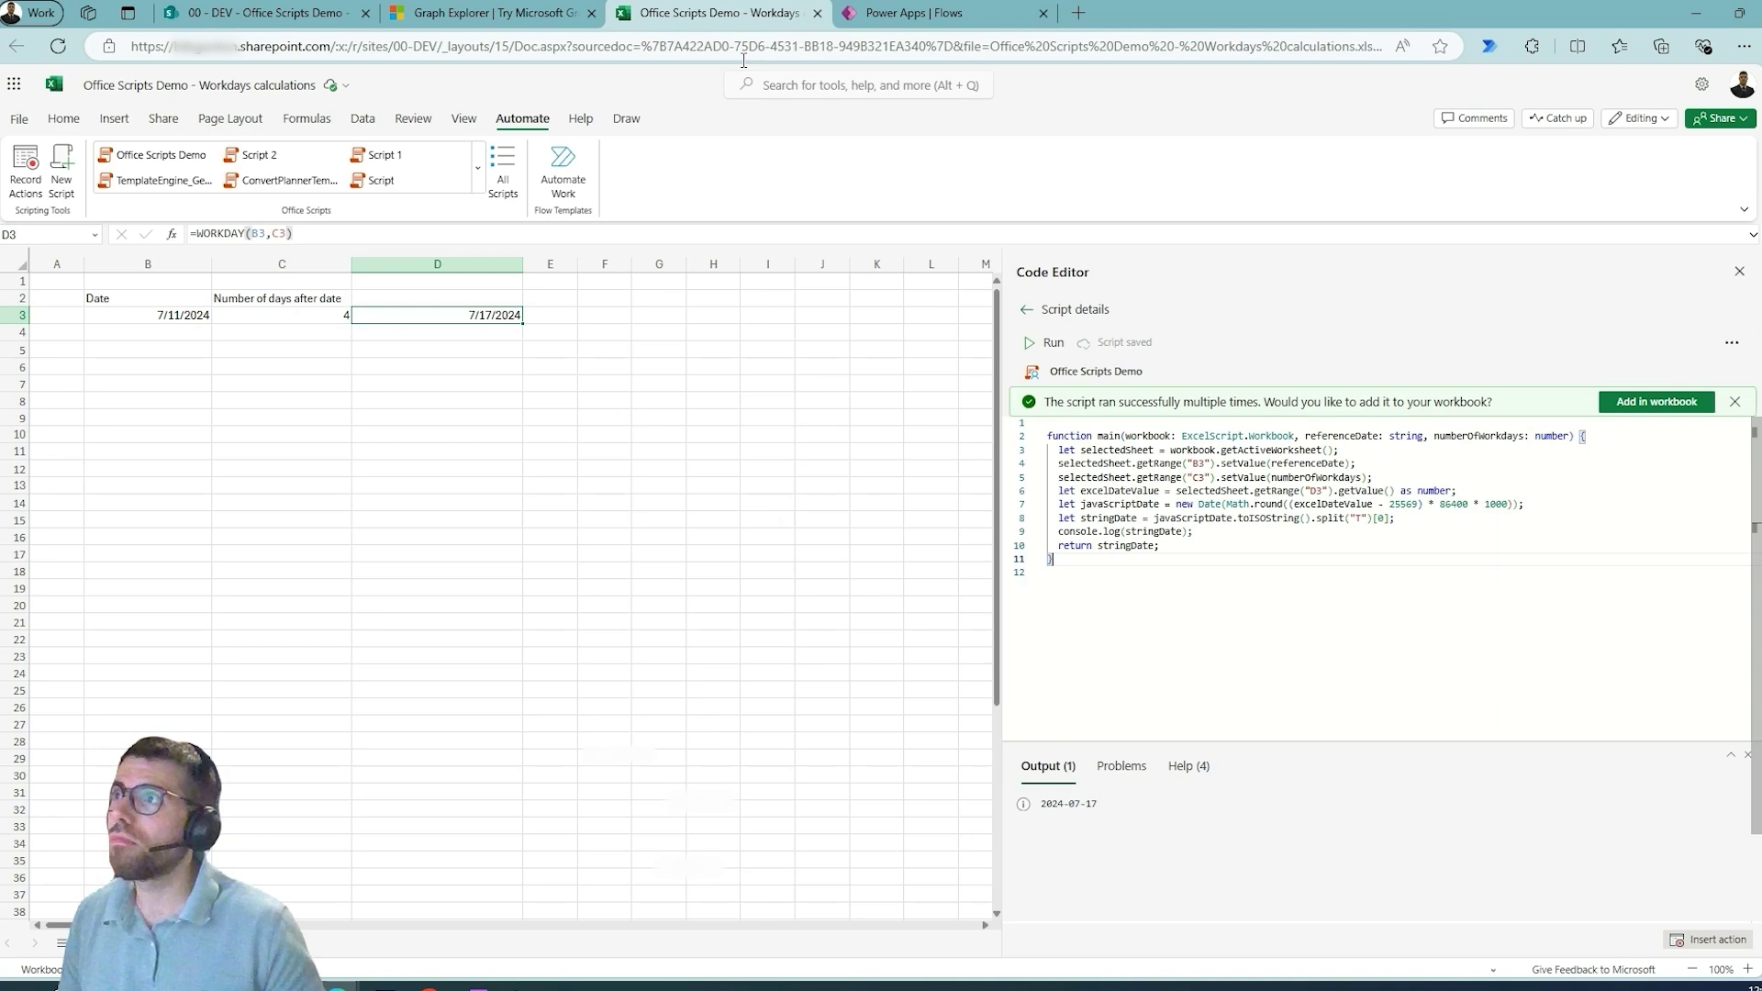
left_click(508, 11)
left_click(1099, 196)
type("c86075df-dd5c-42a8-8952-0bc799f7a257")
key("Return")
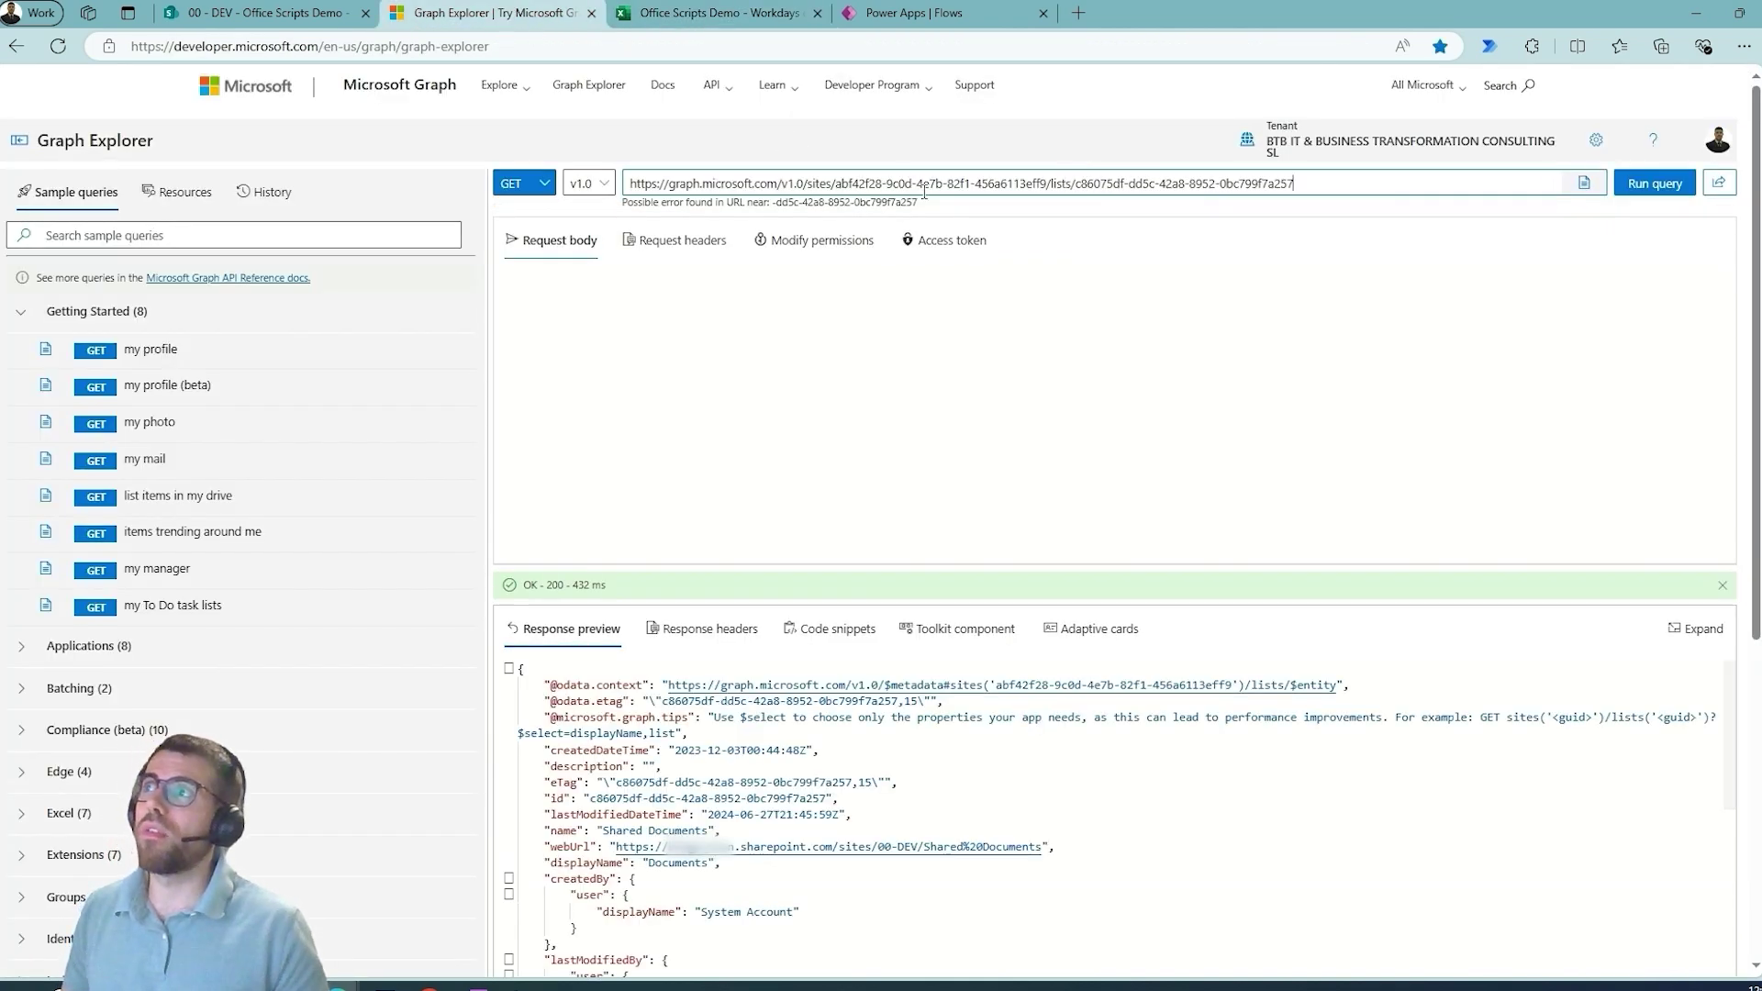
Inspect the query IDs and confirm the response's displayName is Documents
left_click_drag(848, 184, 911, 184)
left_click(1058, 184)
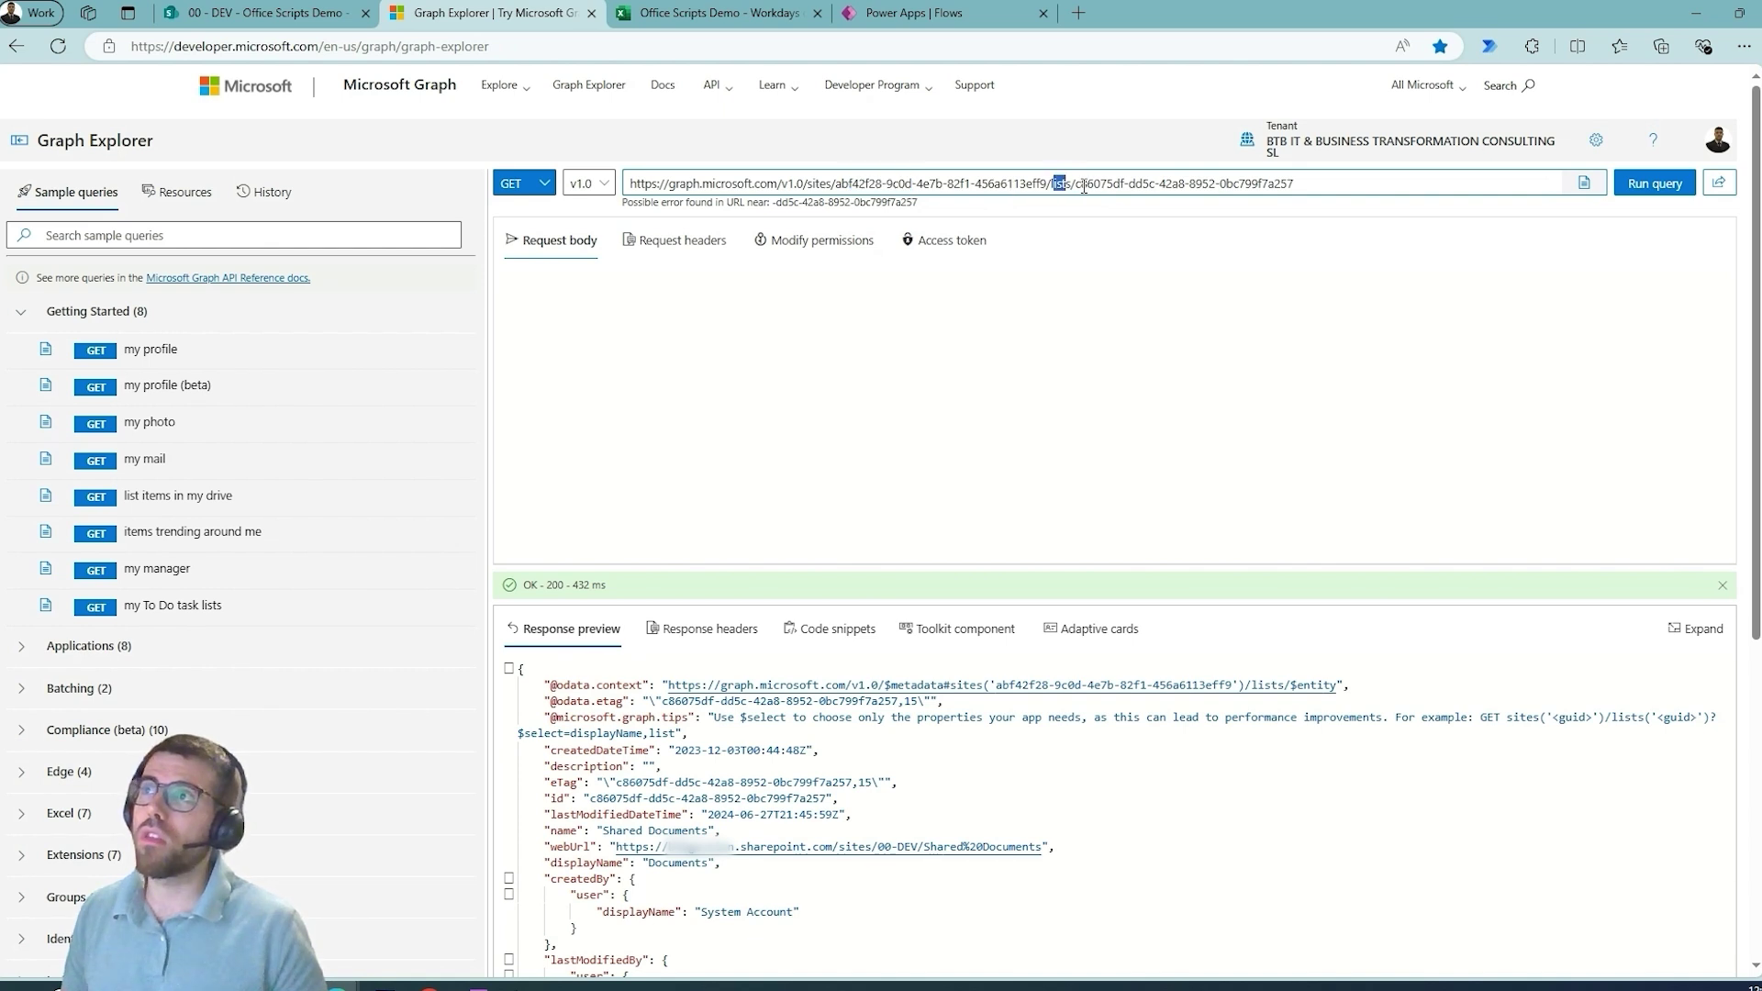
left_click_drag(1082, 184, 1288, 184)
scroll(708, 821, "down", 1)
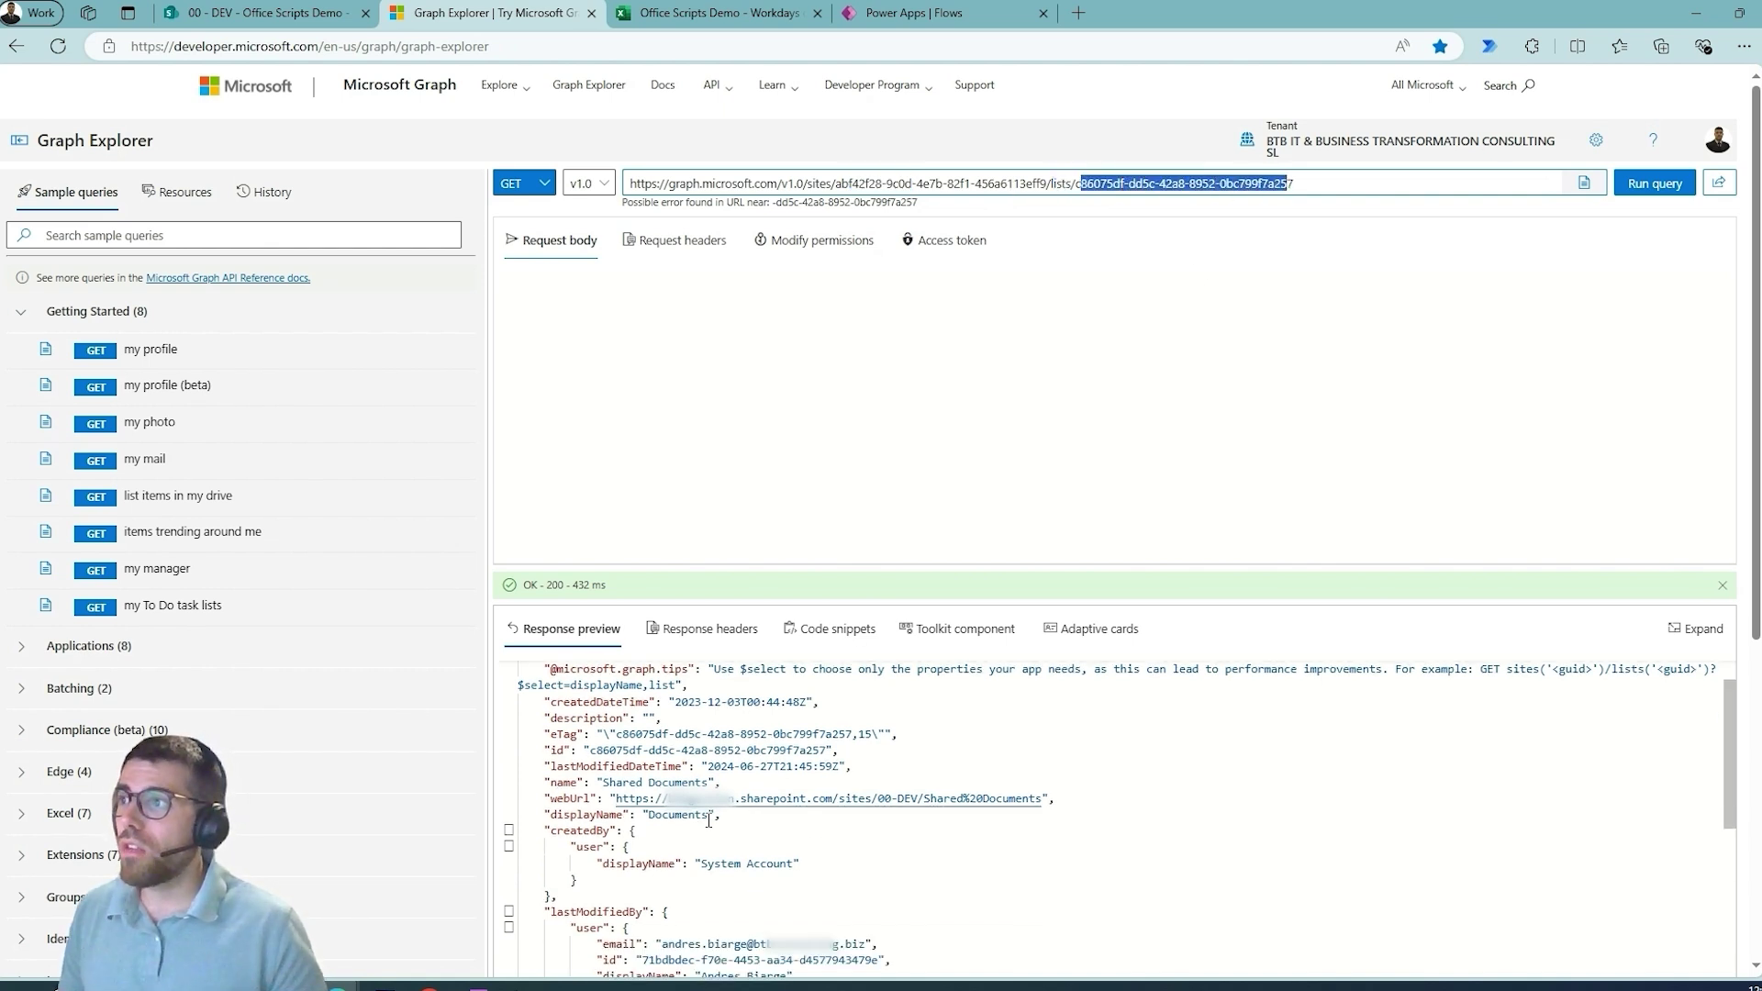
left_click(708, 820)
double_click(678, 815)
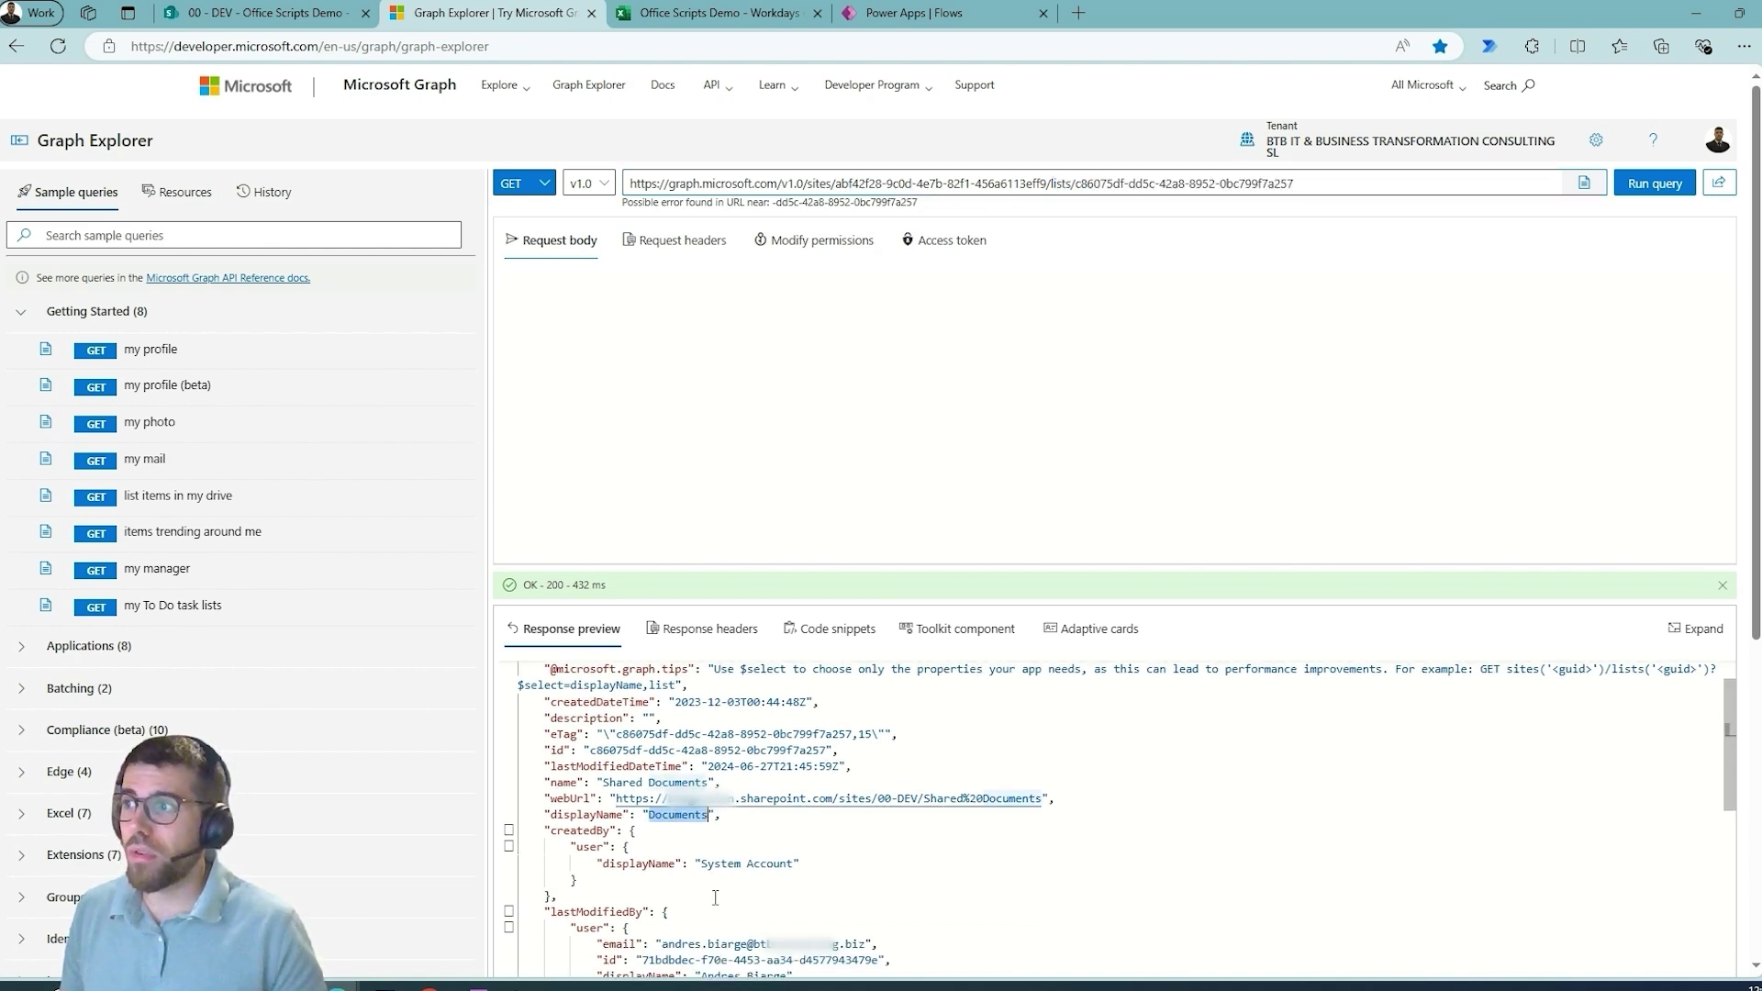
scroll(719, 853, "down", 2)
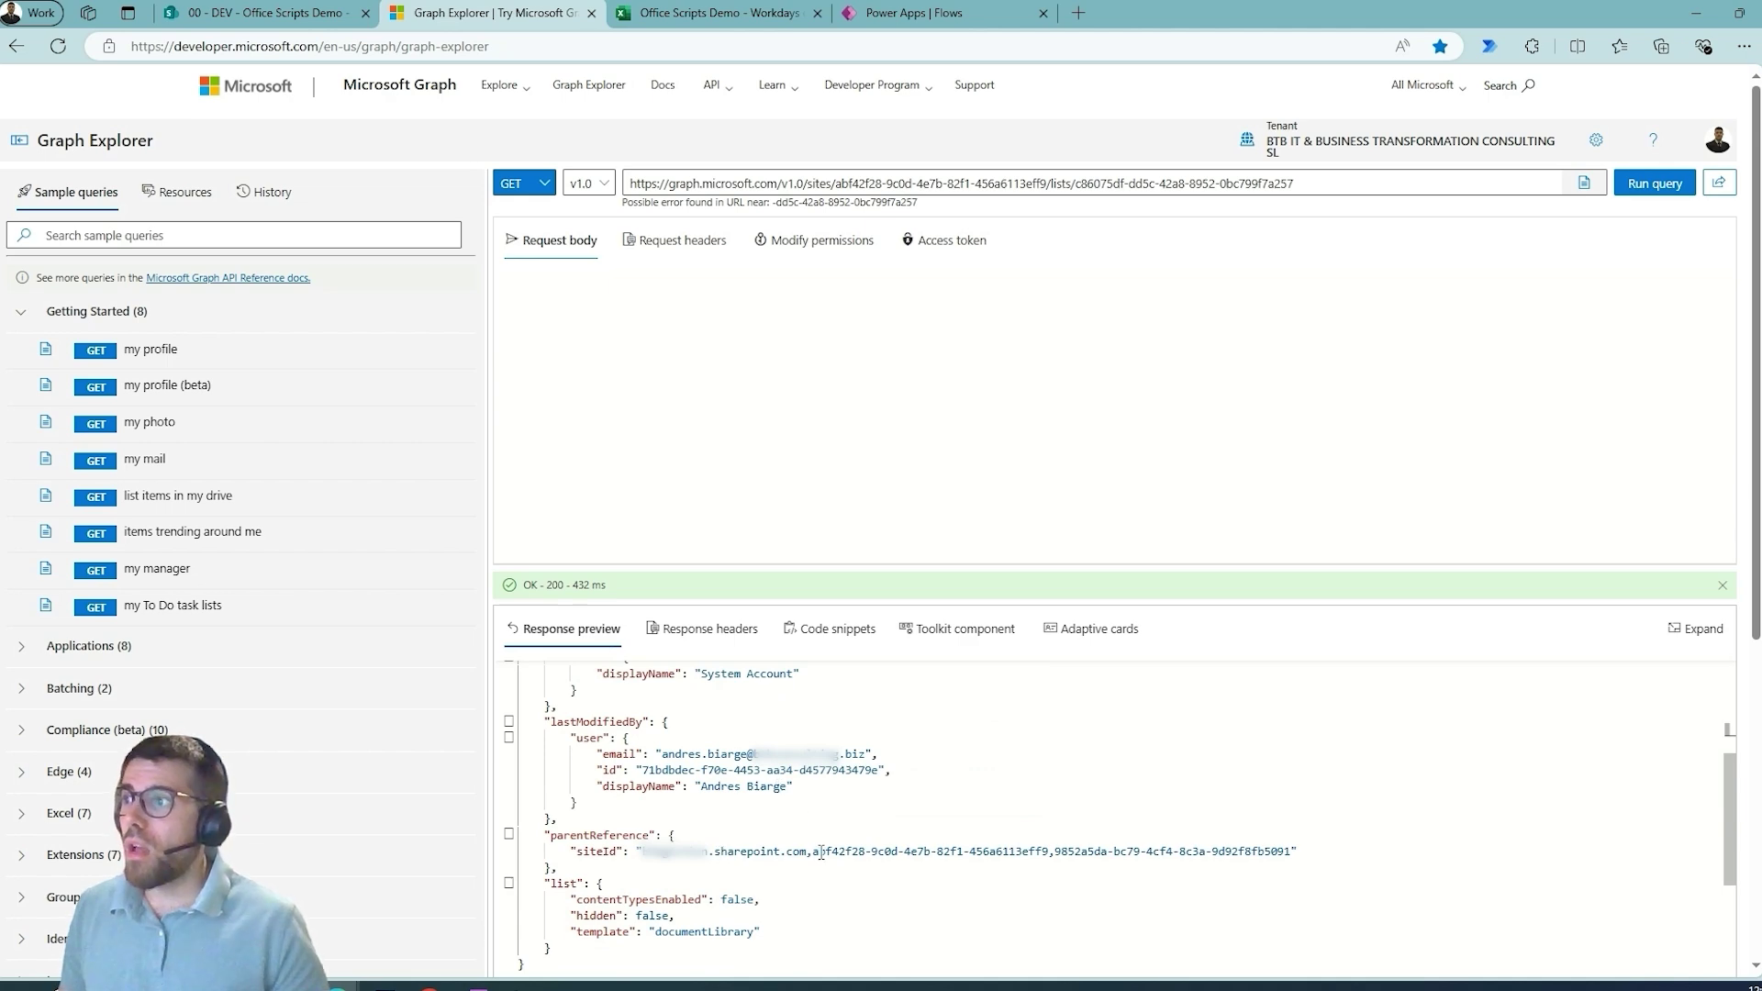
scroll(821, 852, "up", 3)
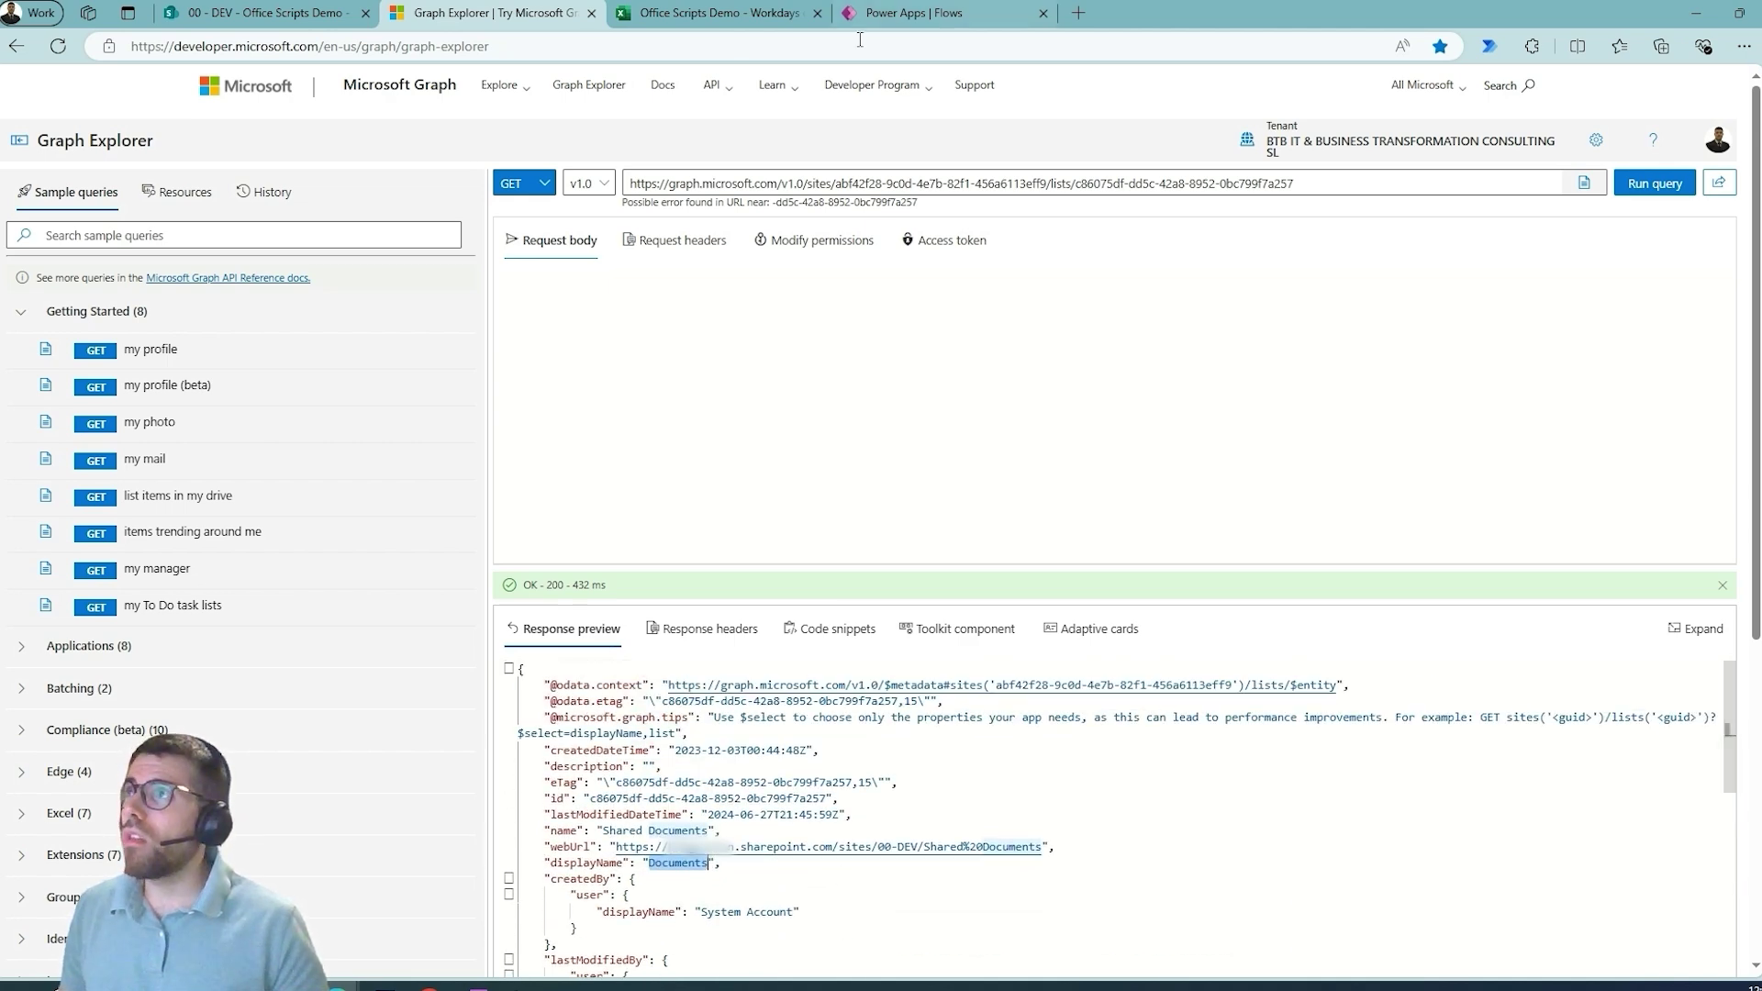
Search the list response for the flow's drive ID, which finds no match
left_click(904, 13)
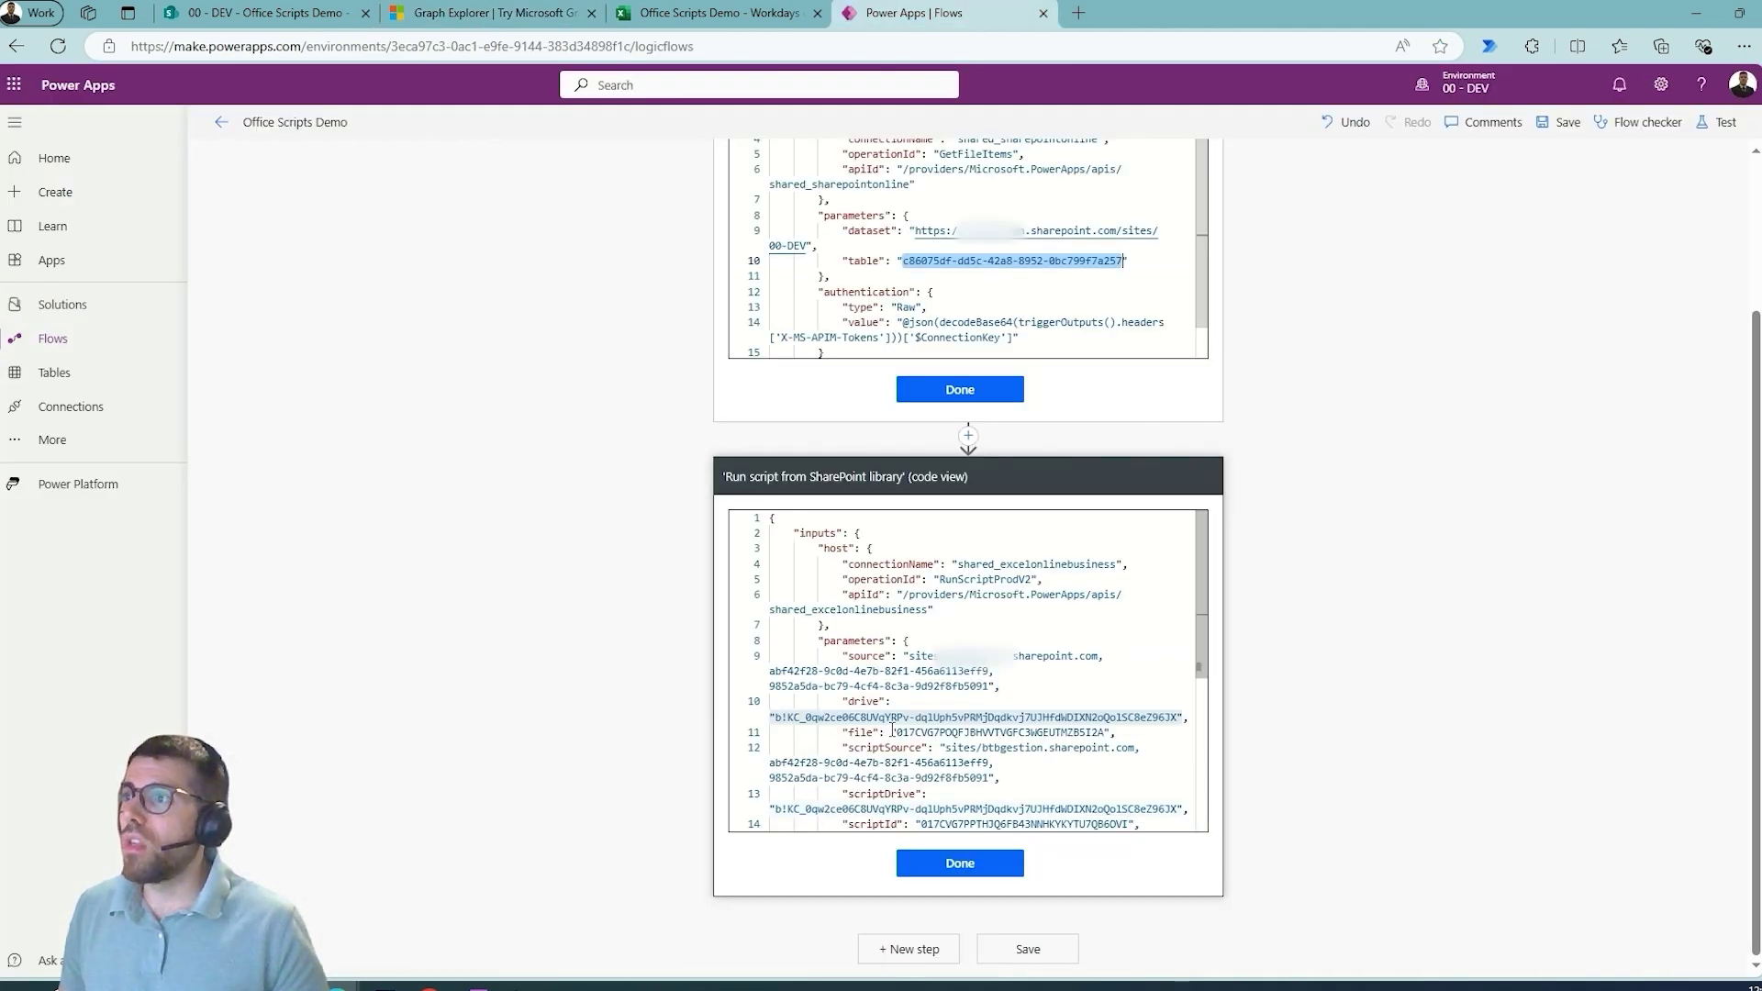
left_click(777, 718)
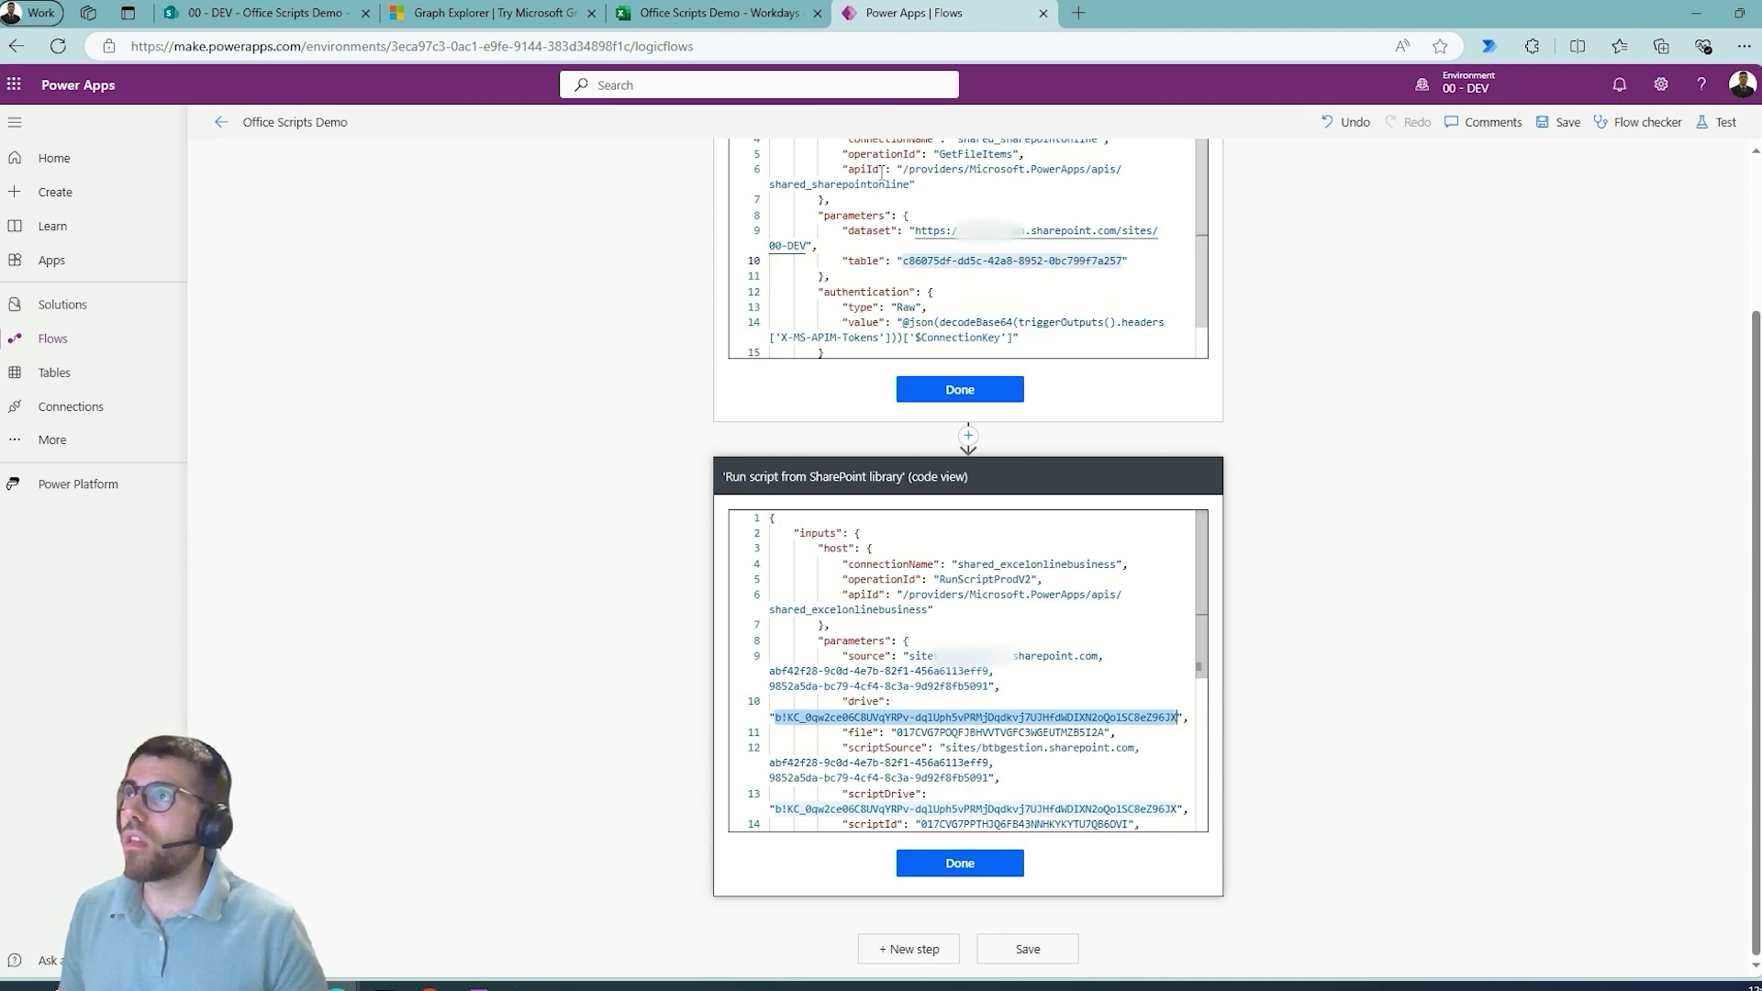
left_click(491, 13)
left_click(1117, 878)
scroll(1118, 807, "down", 3)
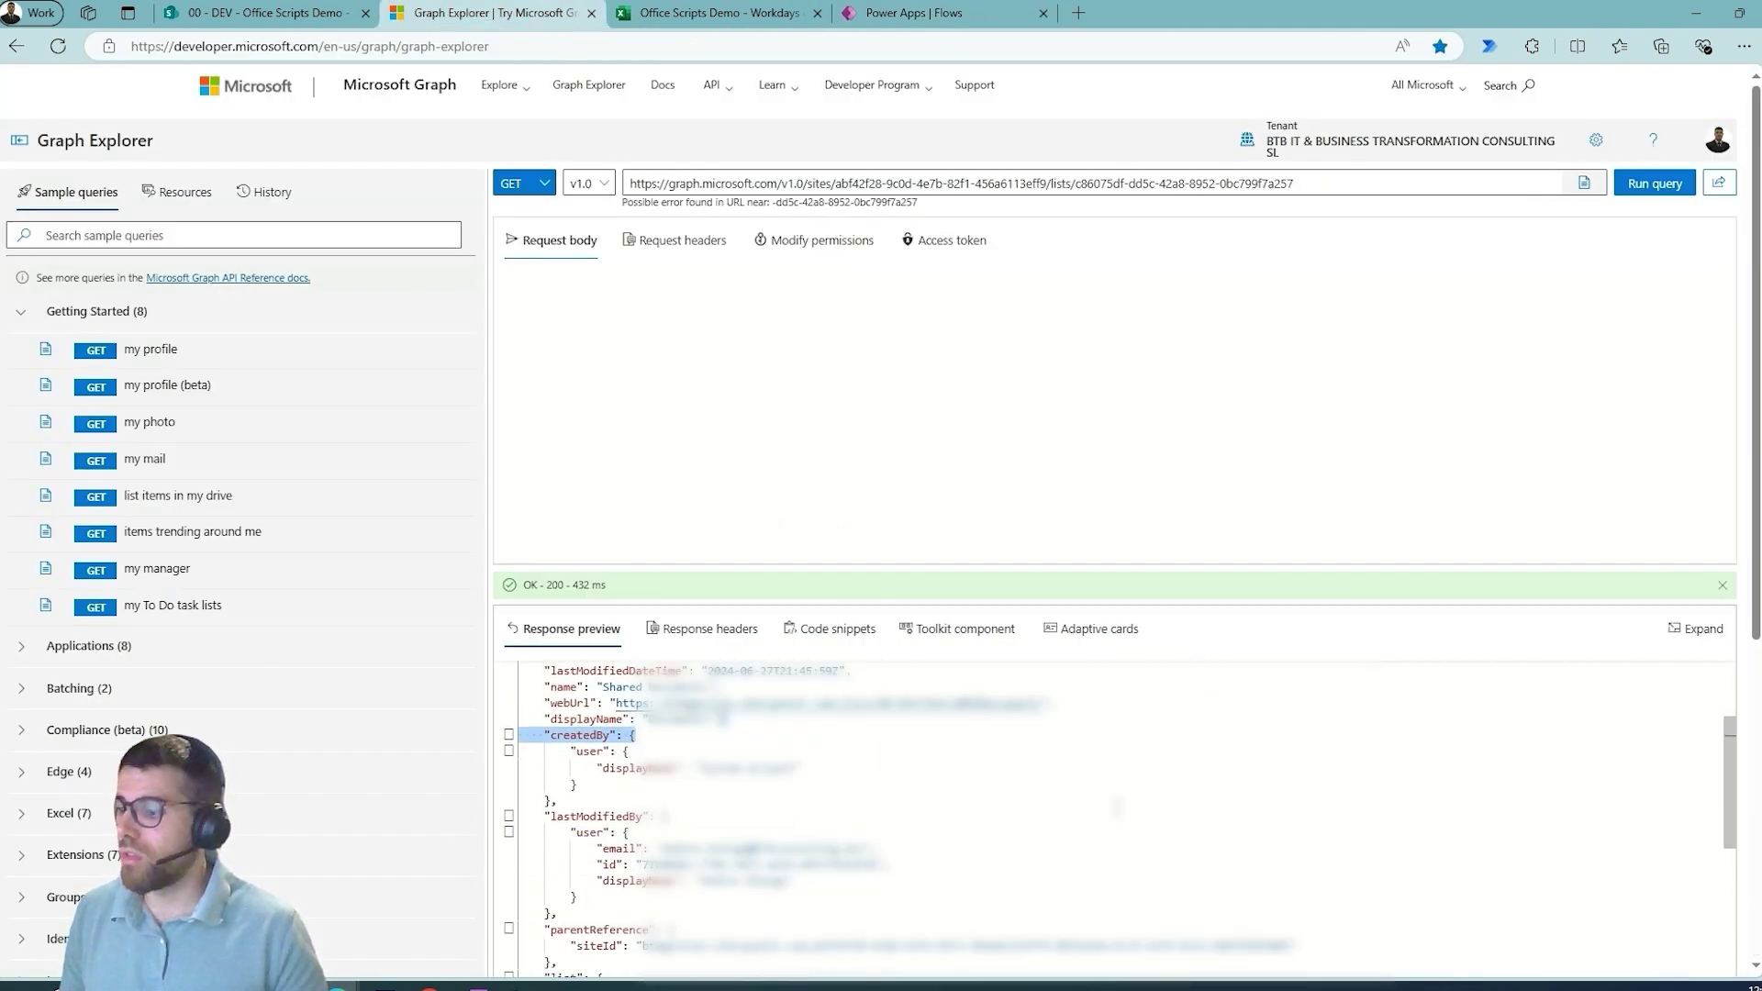
key("ctrl+f")
key("ctrl+v")
key("Escape")
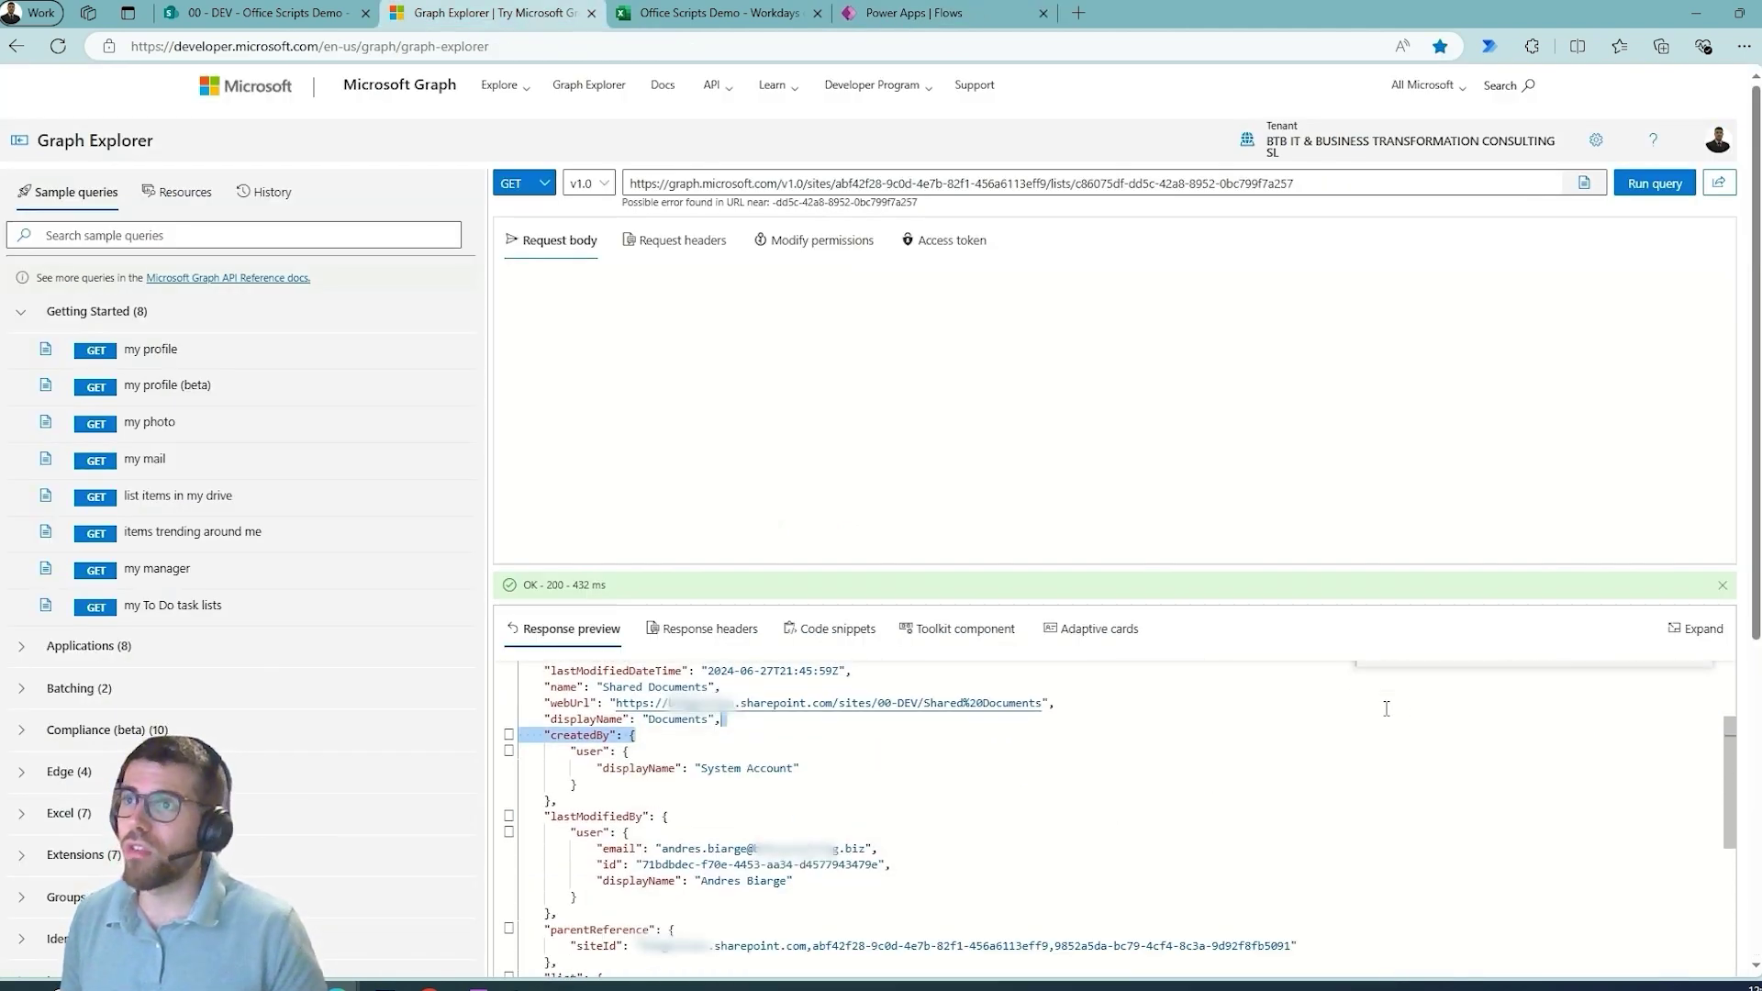
scroll(1286, 665, "up", 3)
left_click(1328, 183)
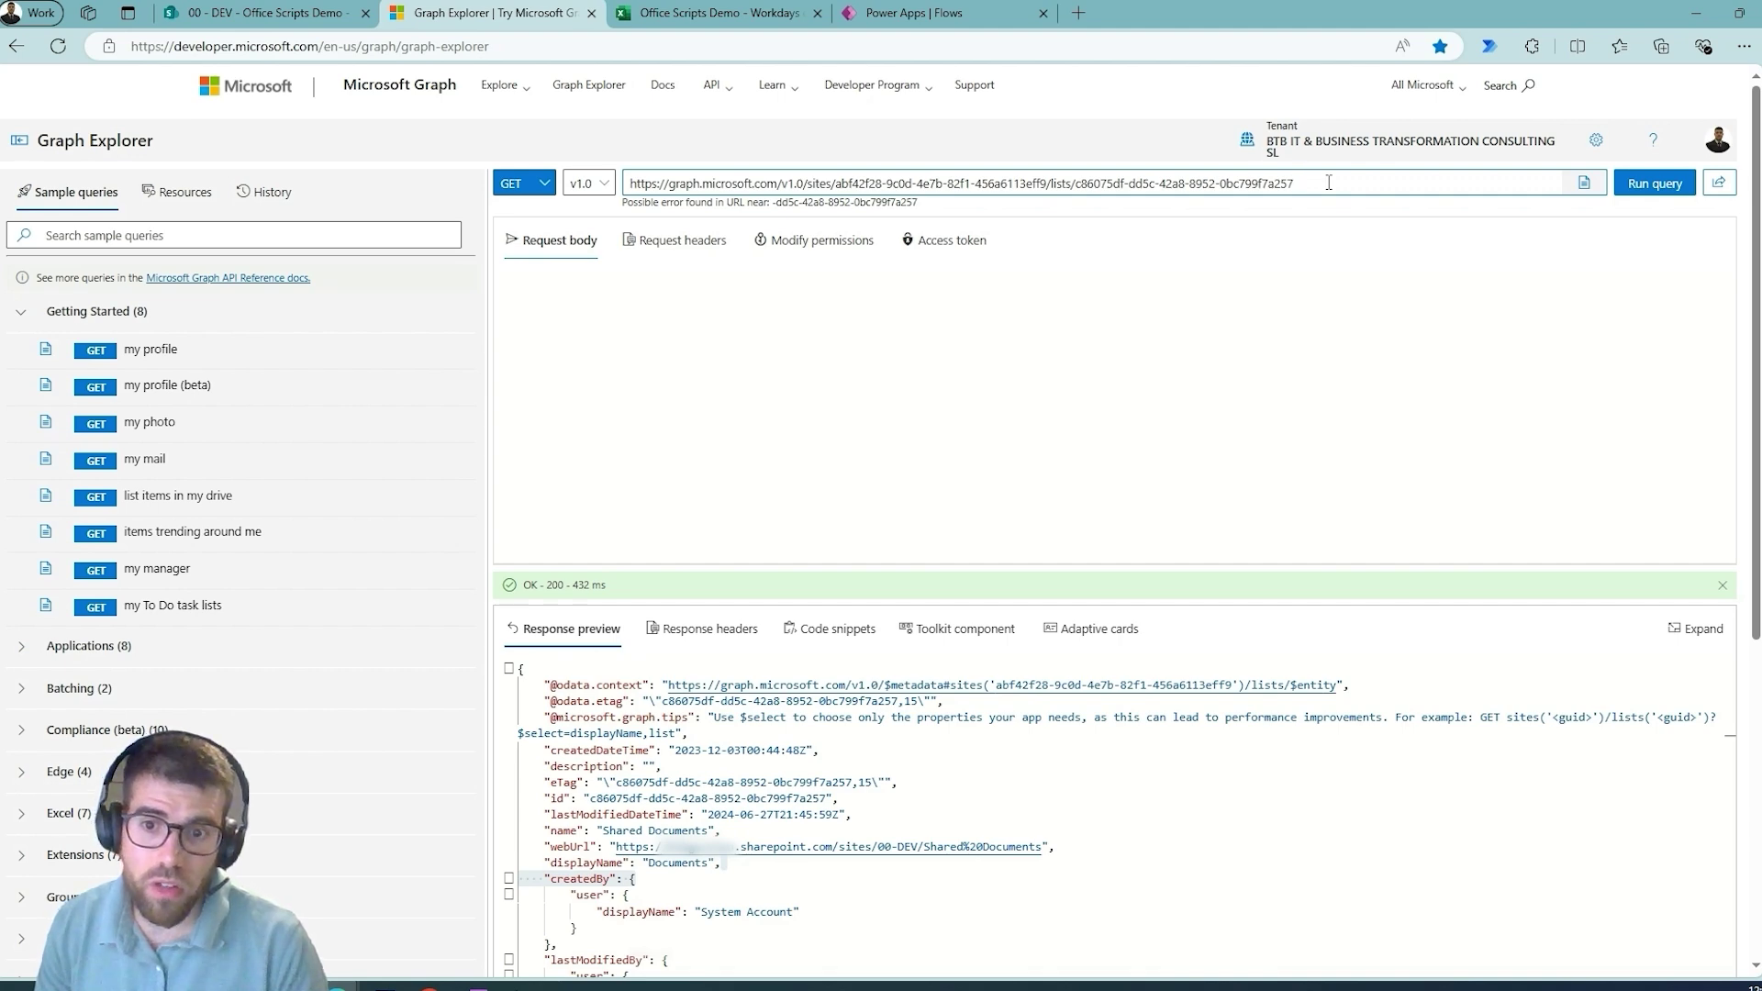
Return to Graph Explorer with the caret at the end of the query URL
left_click(266, 13)
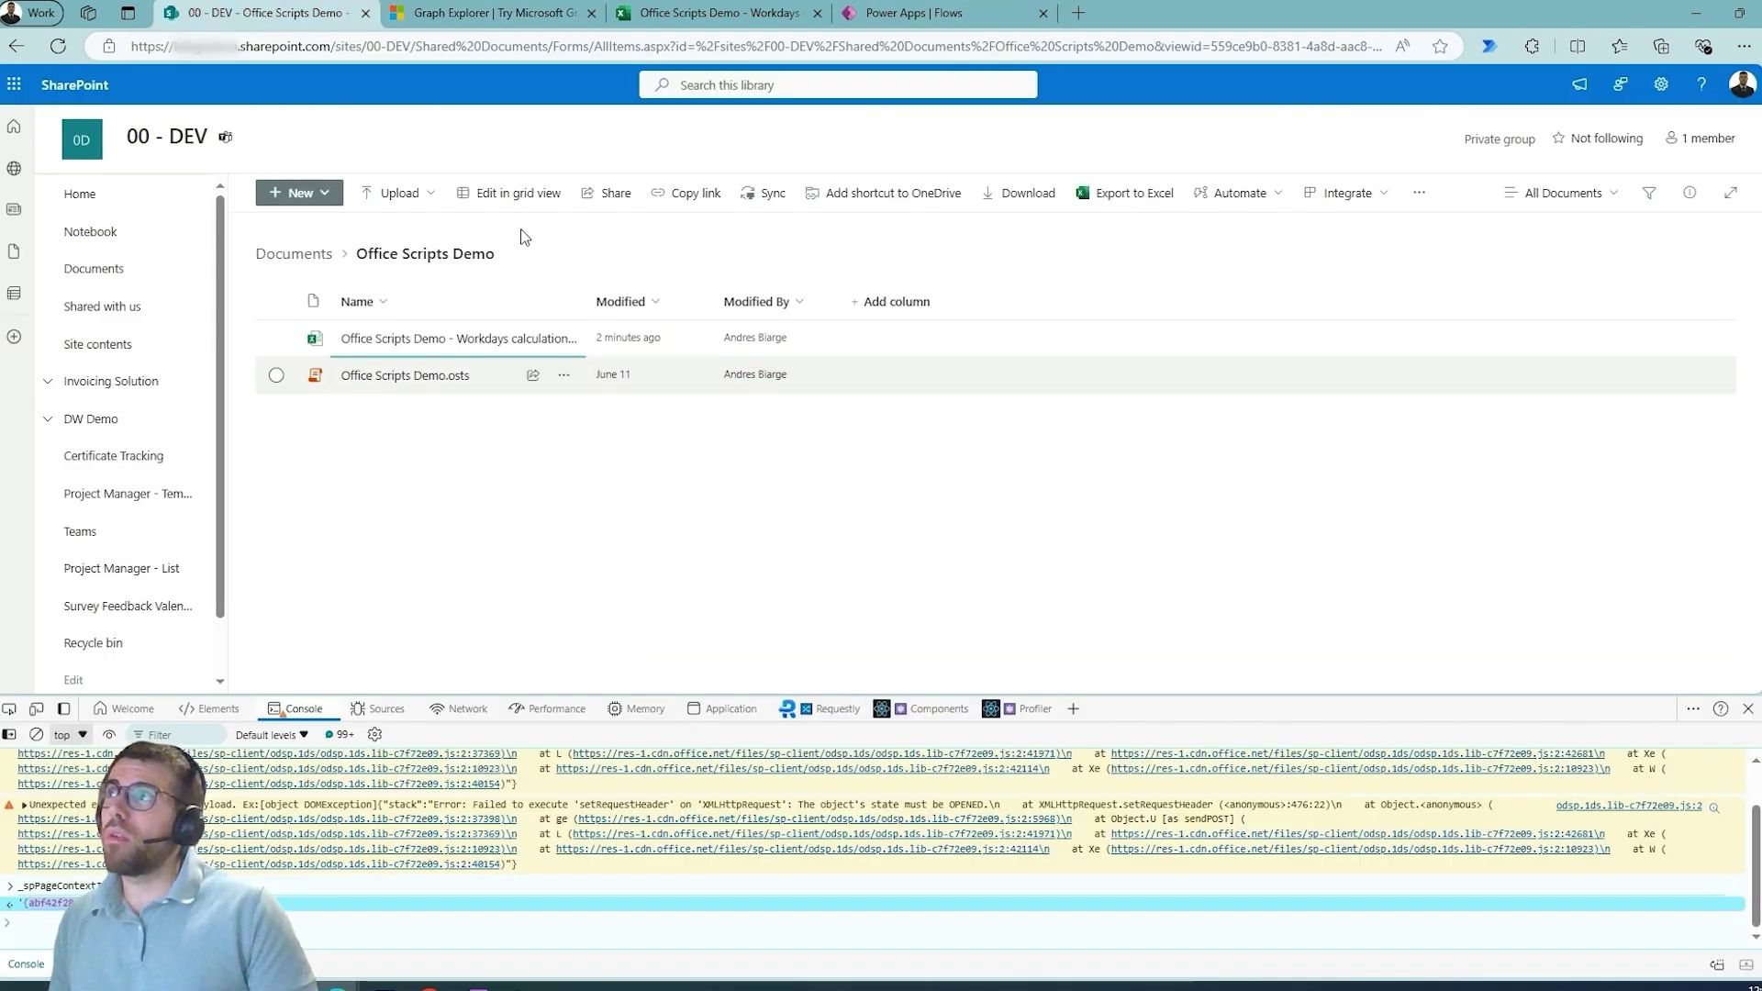
left_click(889, 11)
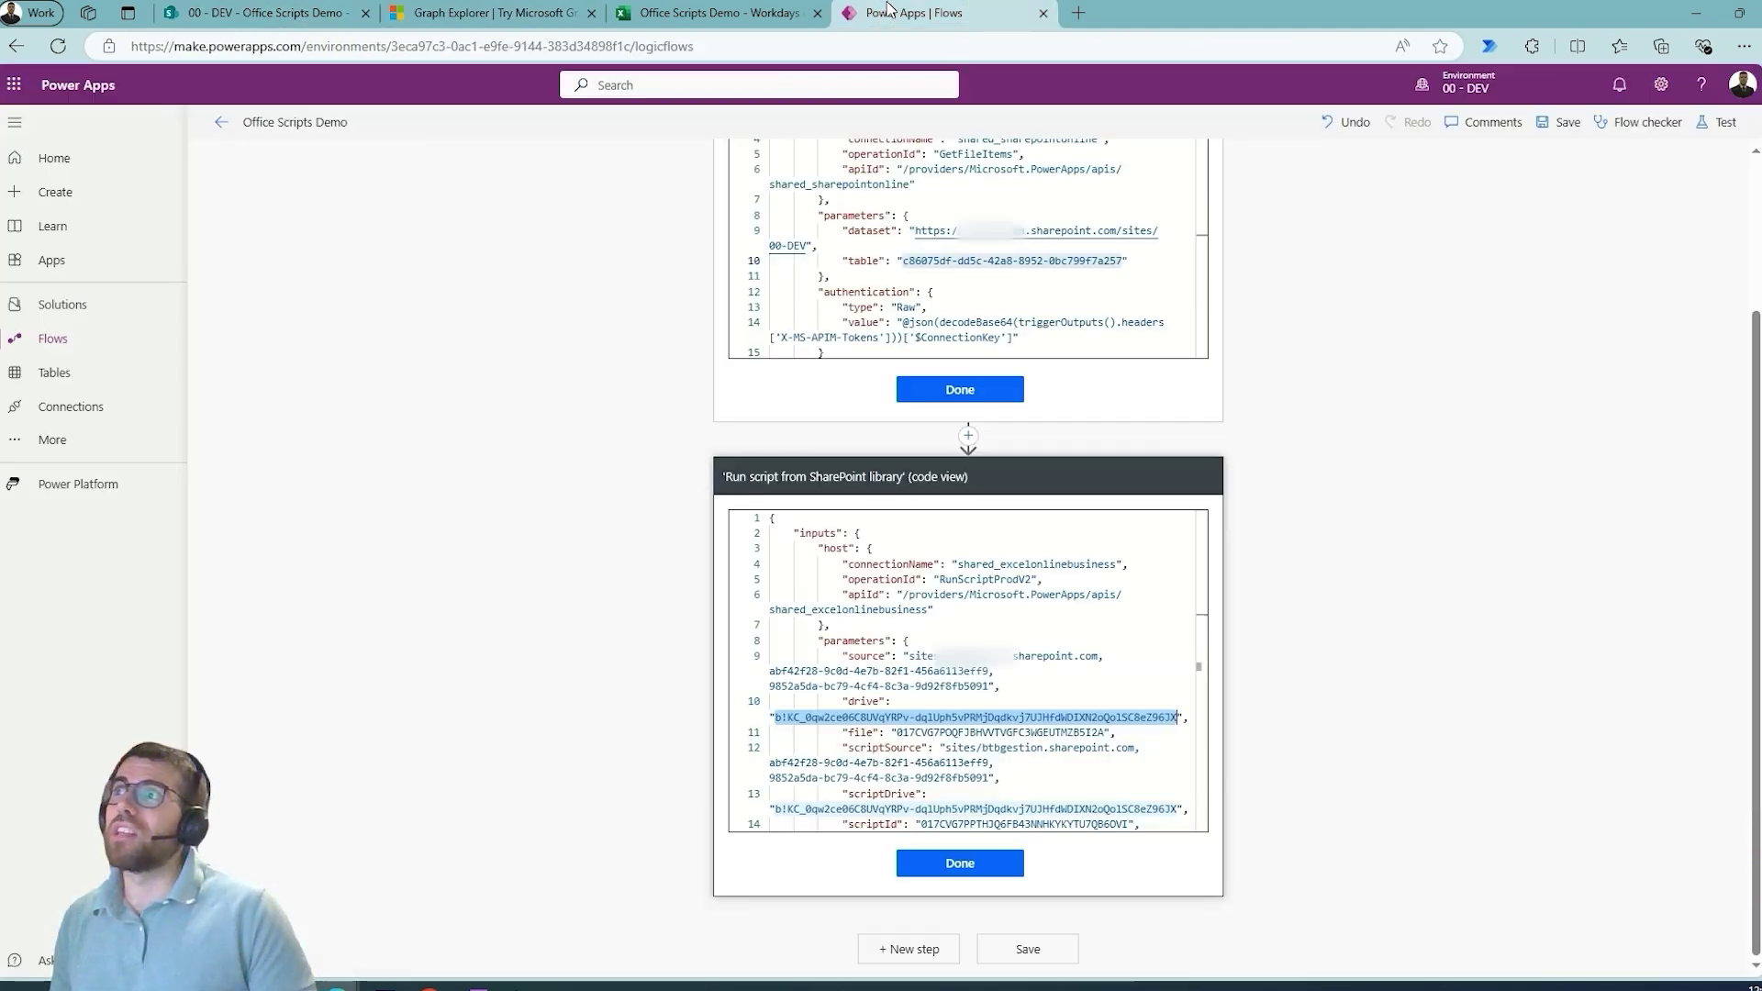
left_click(496, 13)
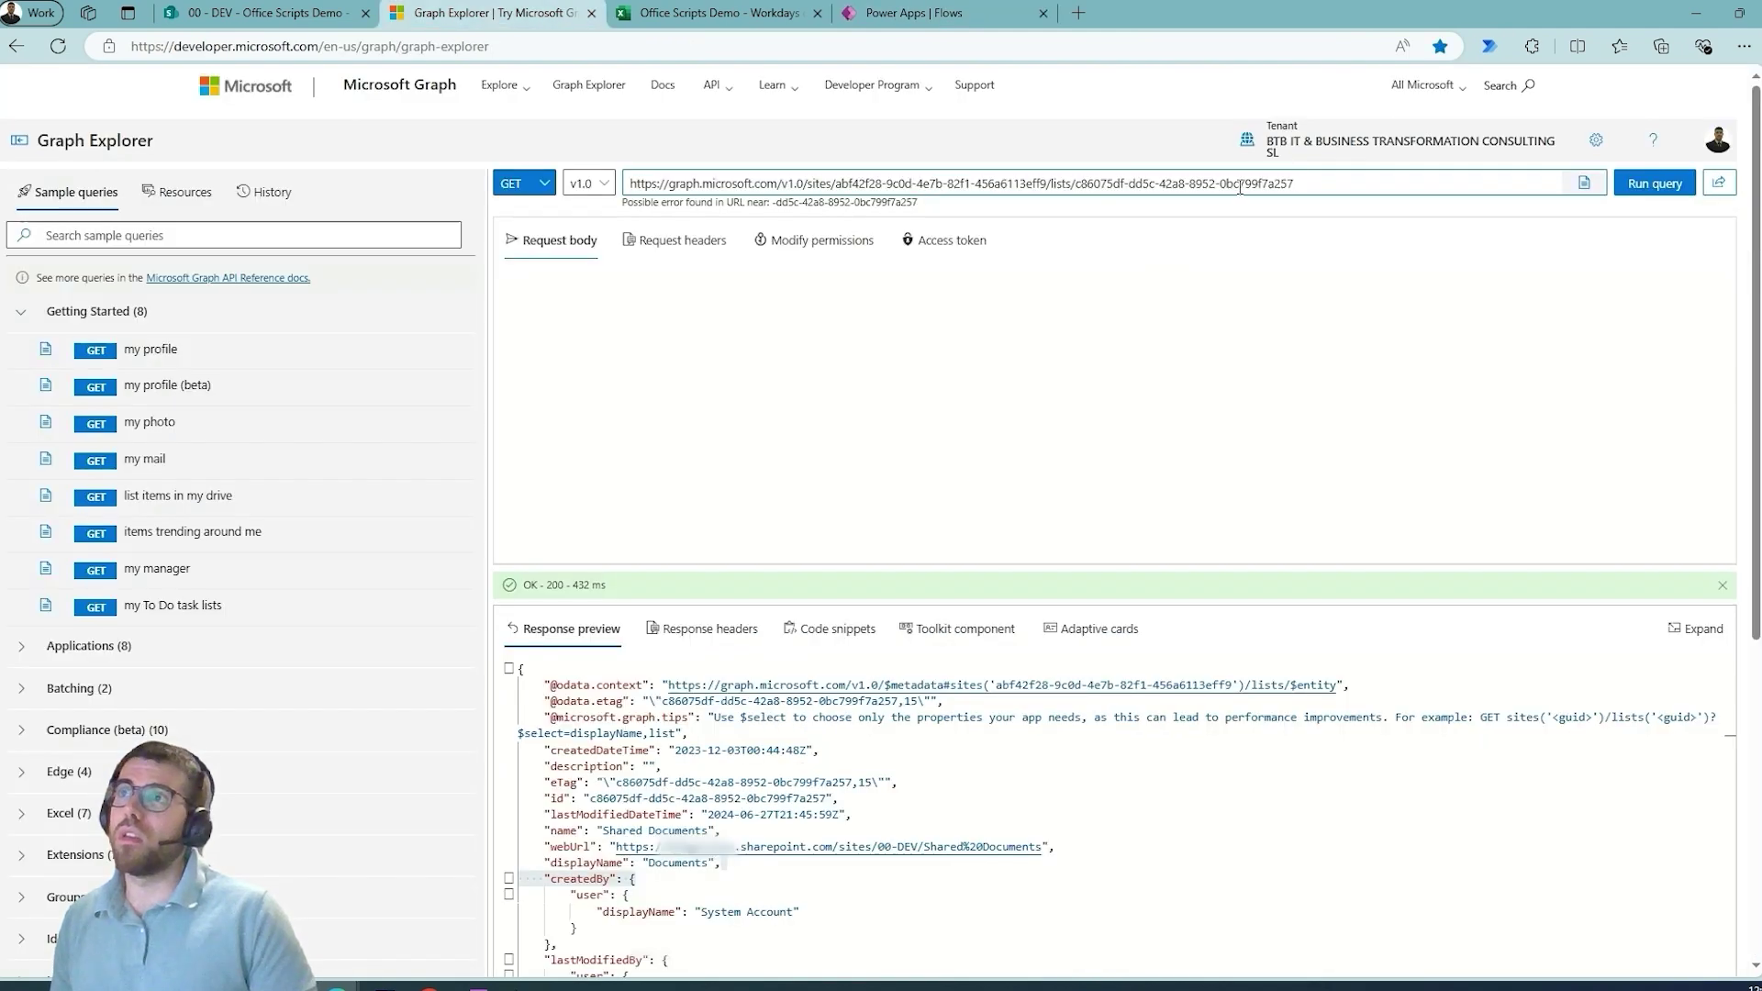
left_click(1322, 183)
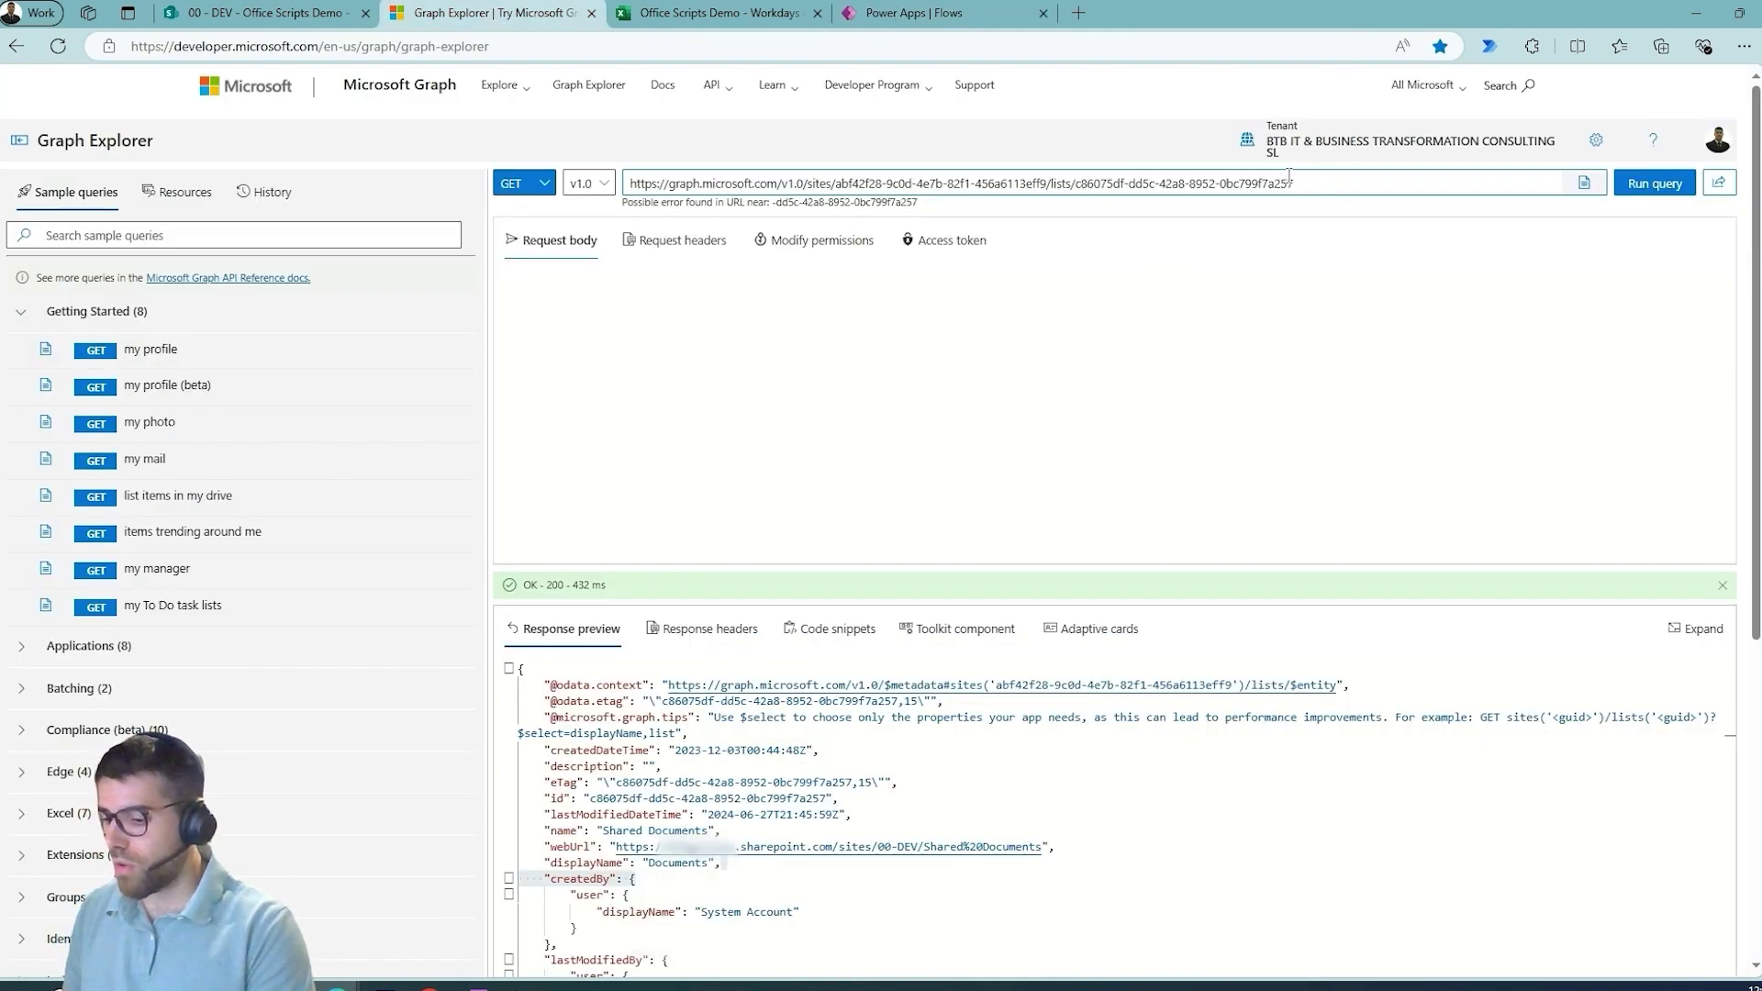
Append ?$expand=drive to the list query URL and run it
type("?$ex")
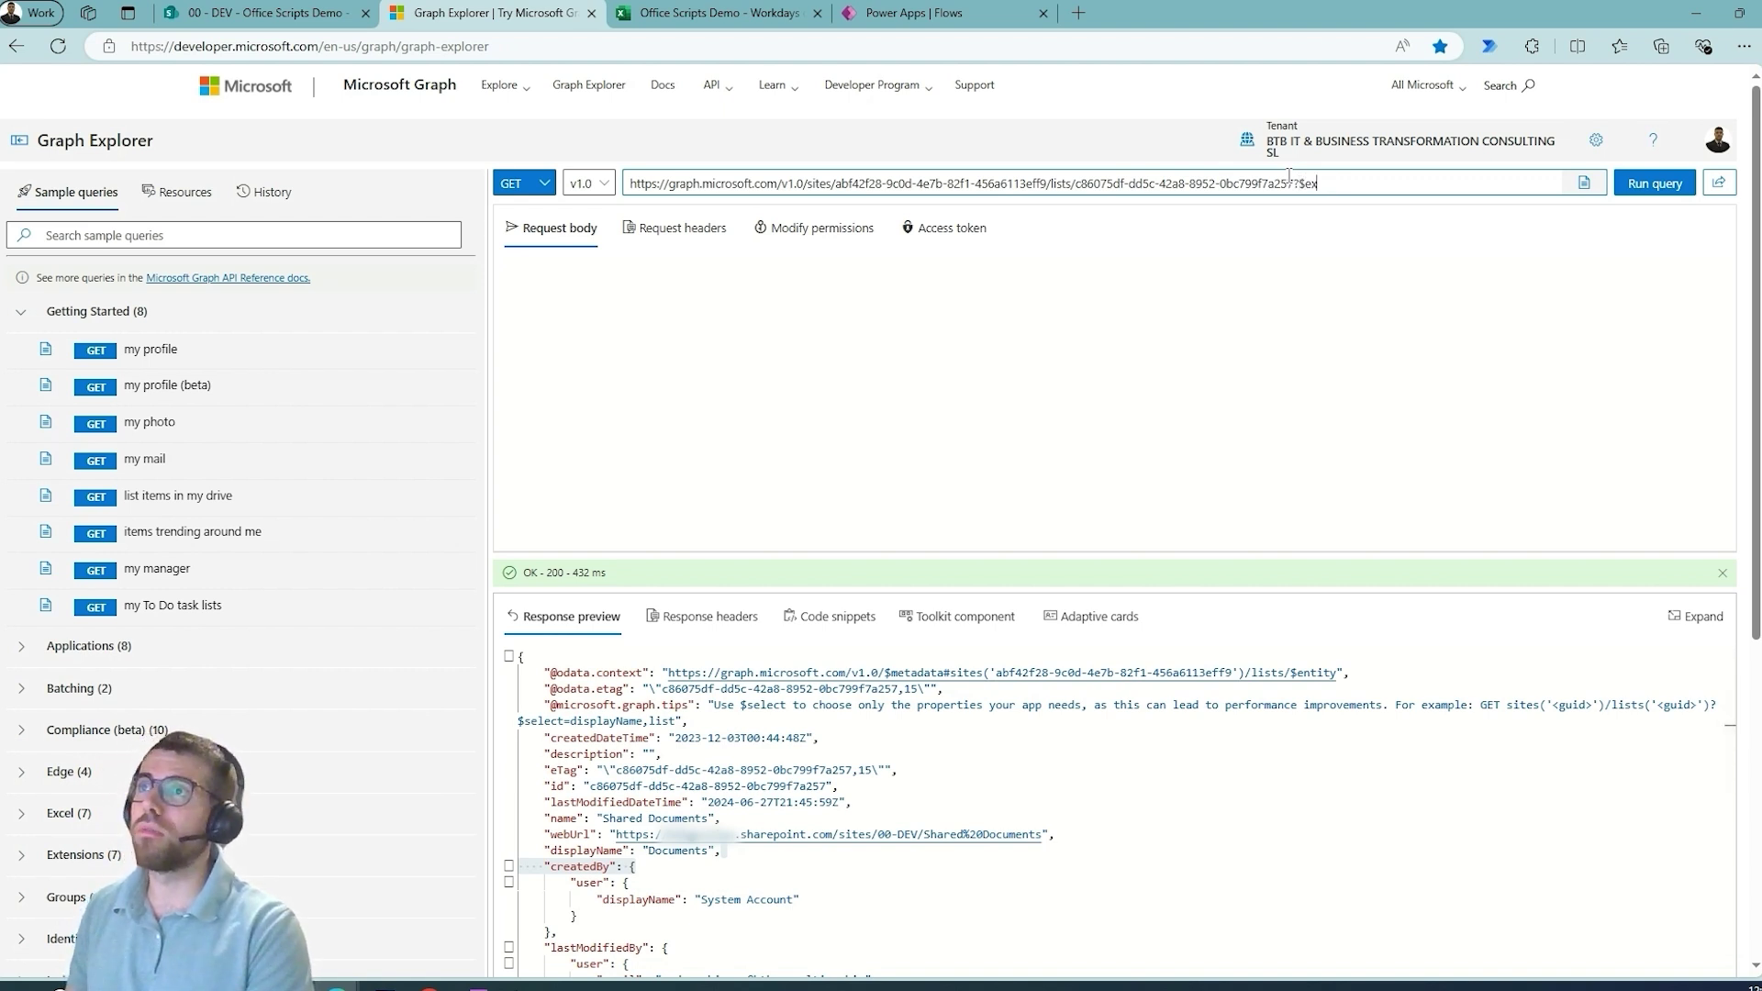
type("pand=?")
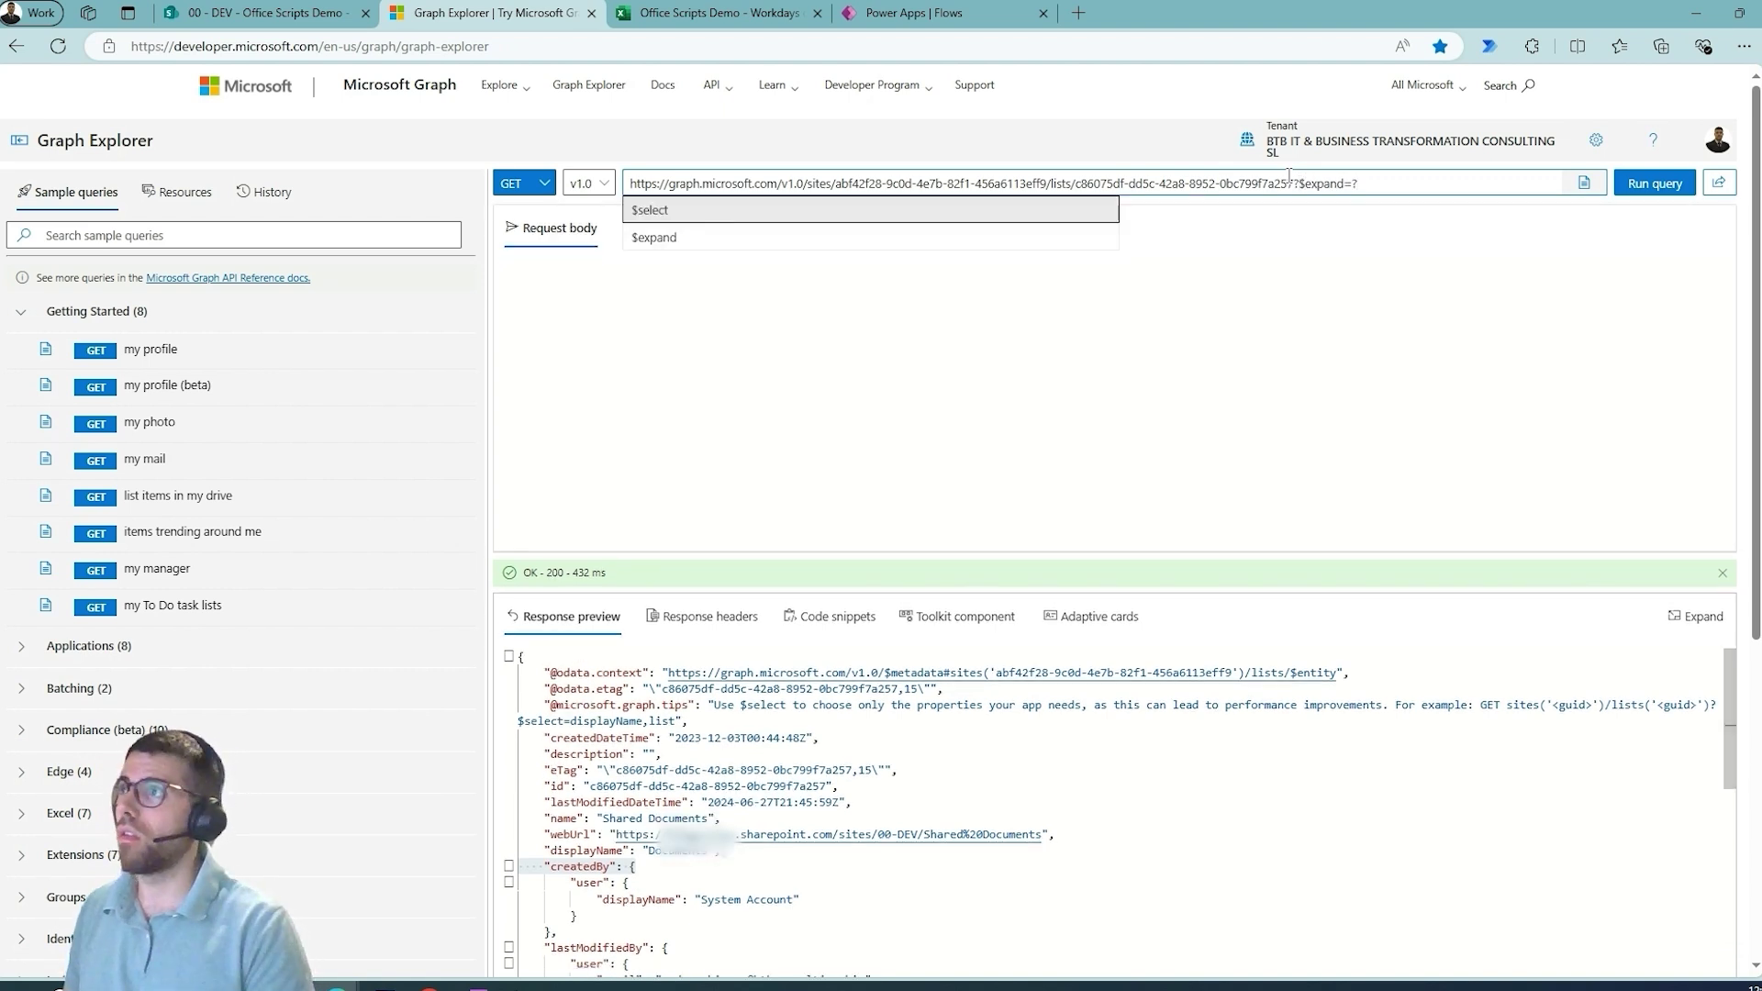
key("BackSpace")
type("d")
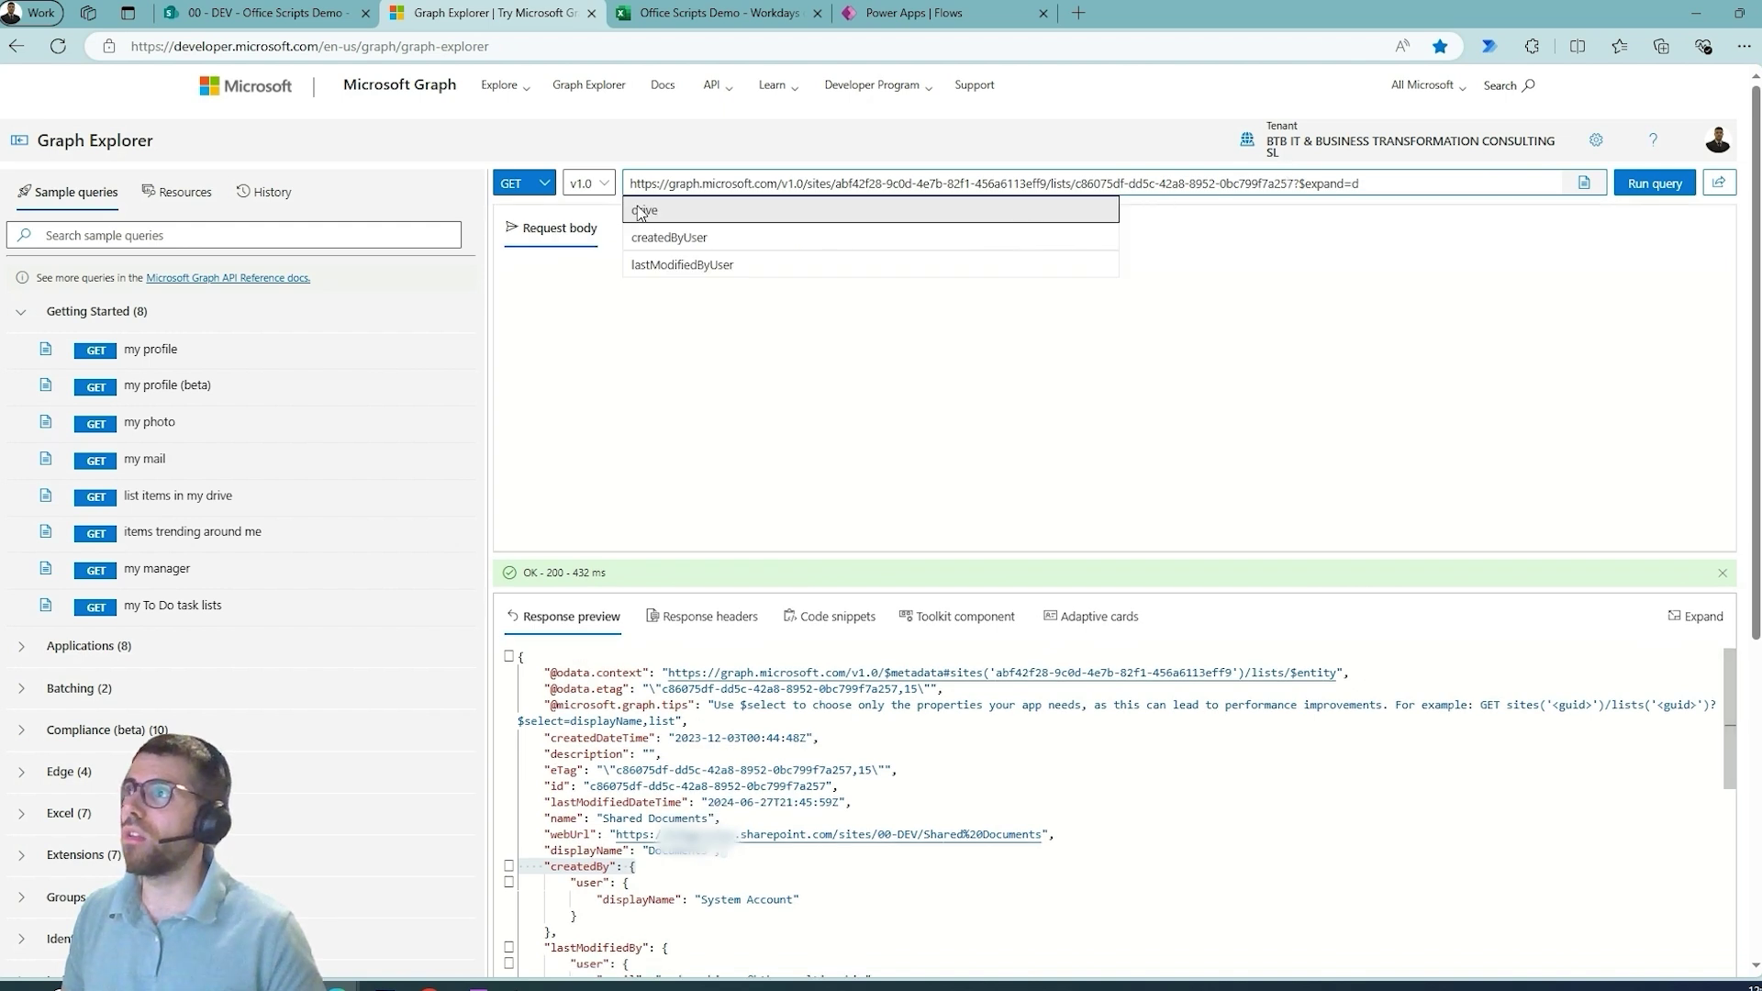
left_click(644, 210)
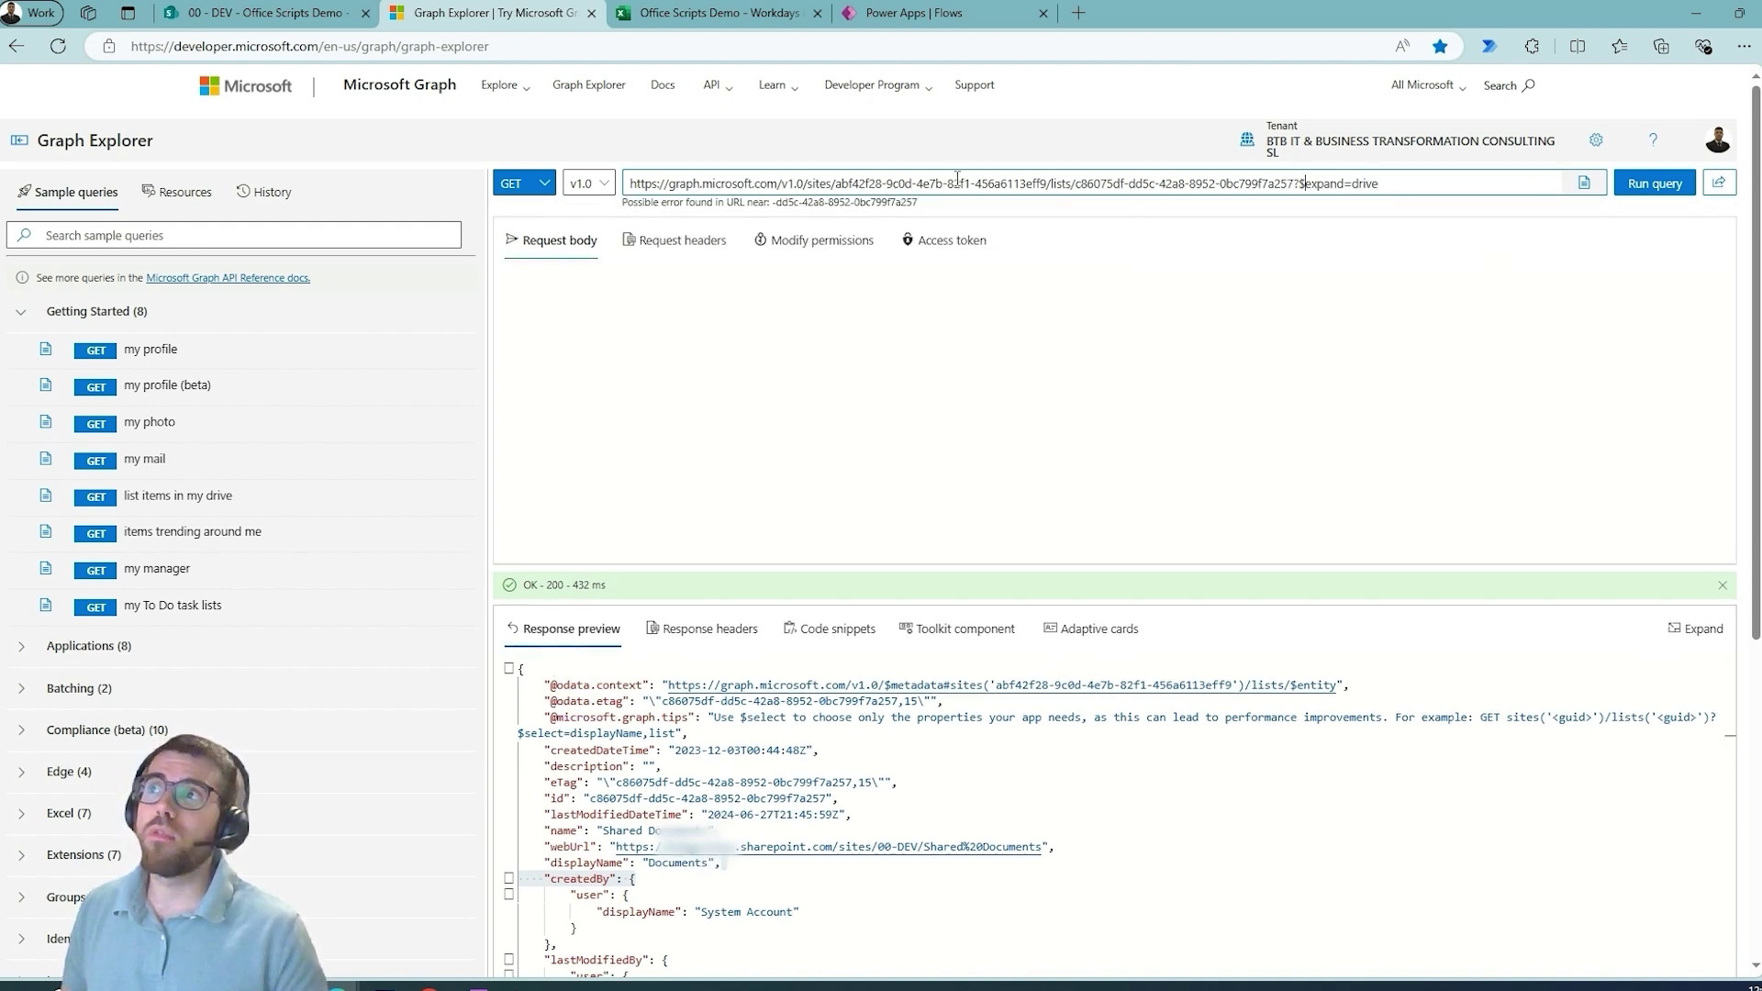
left_click_drag(956, 179, 1512, 200)
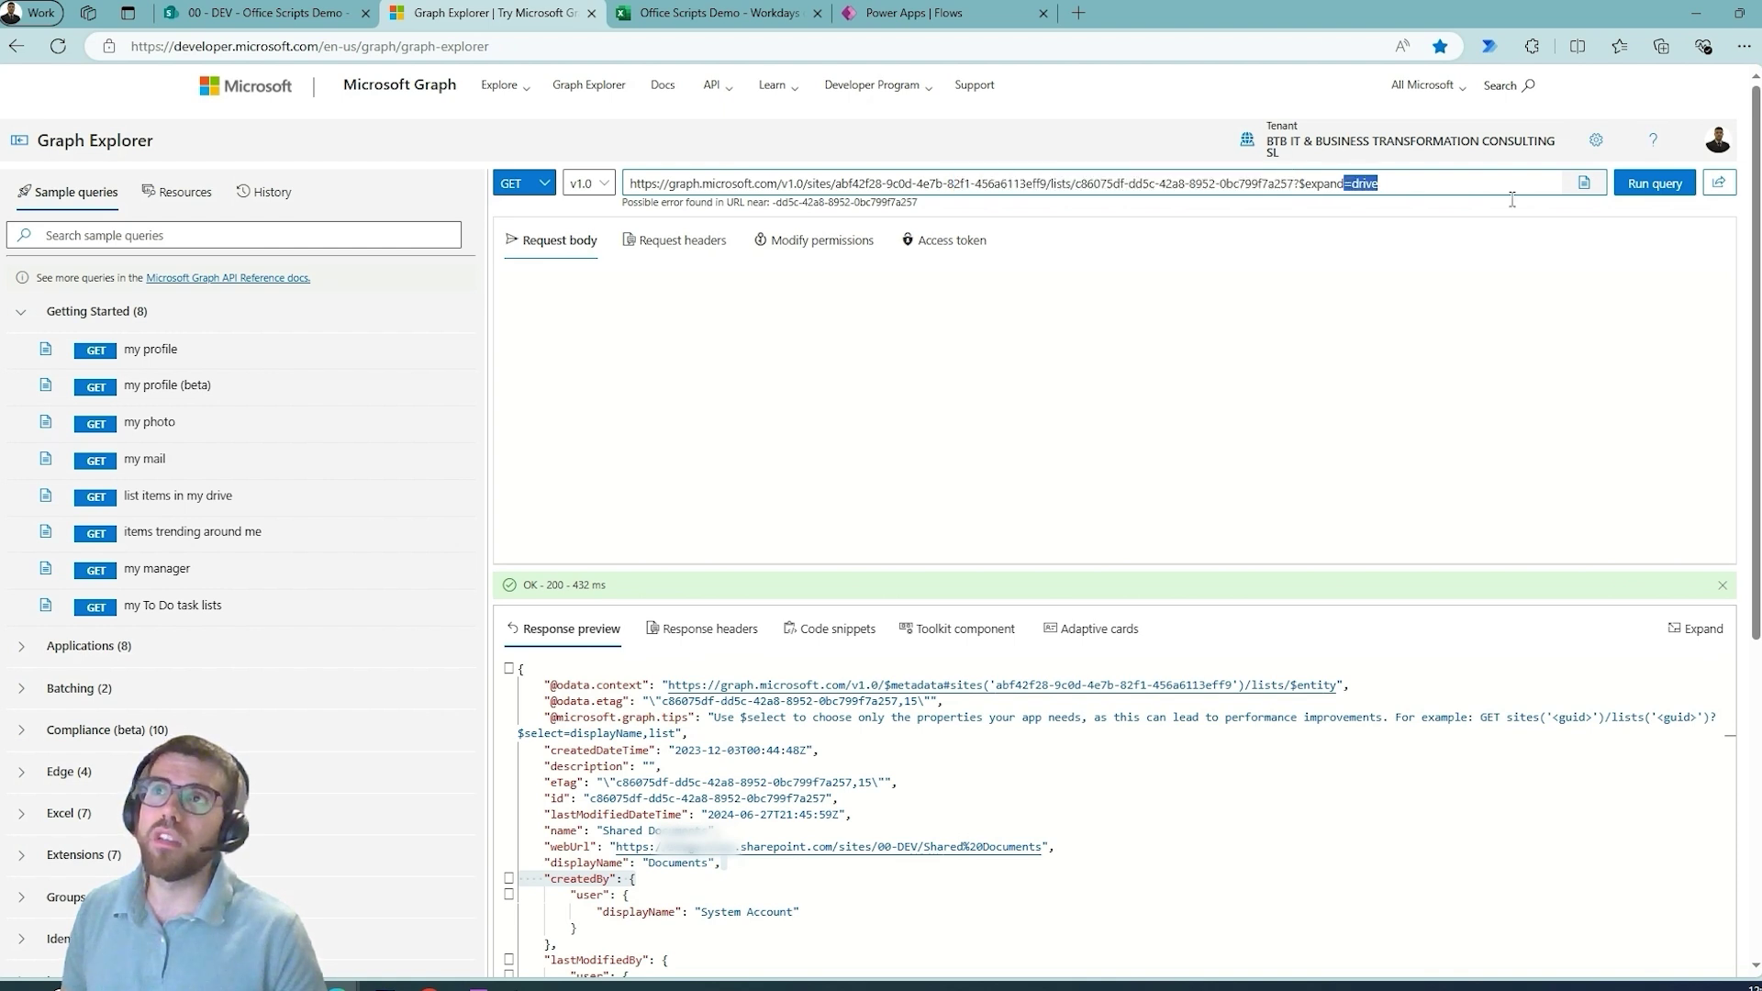
left_click(1648, 186)
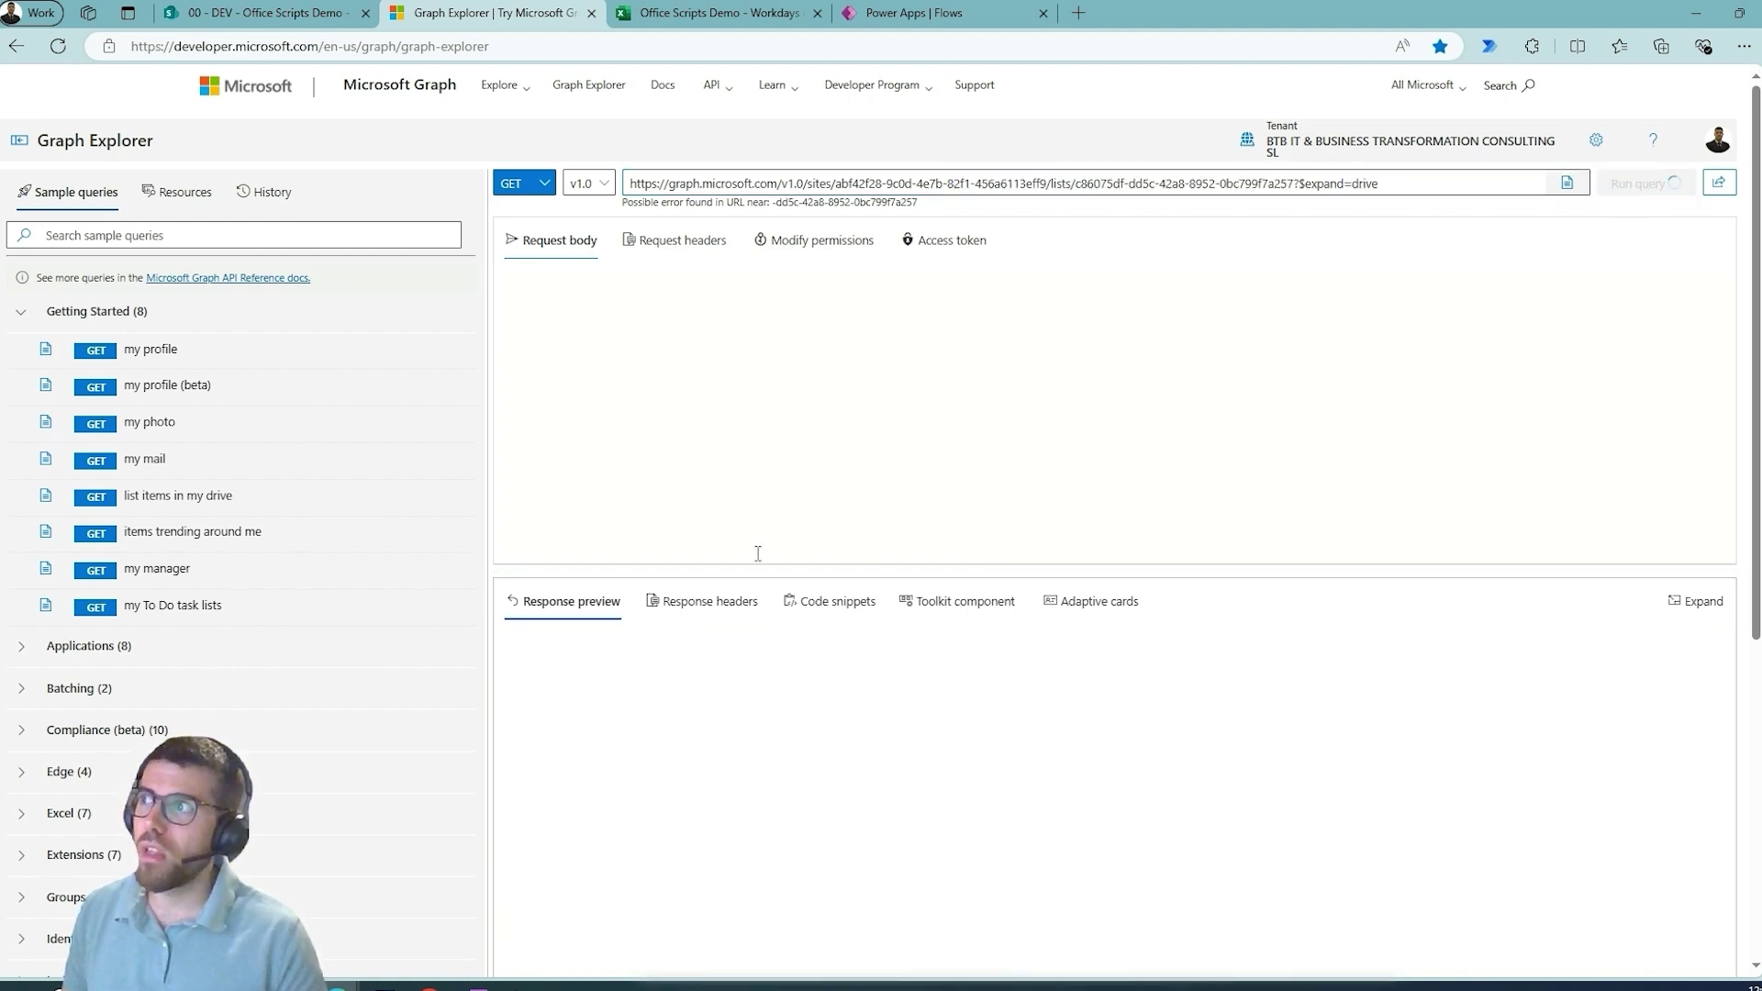
Locate the expanded drive object in the response and select its id value
scroll(1116, 817, "down", 3)
scroll(659, 691, "down", 5)
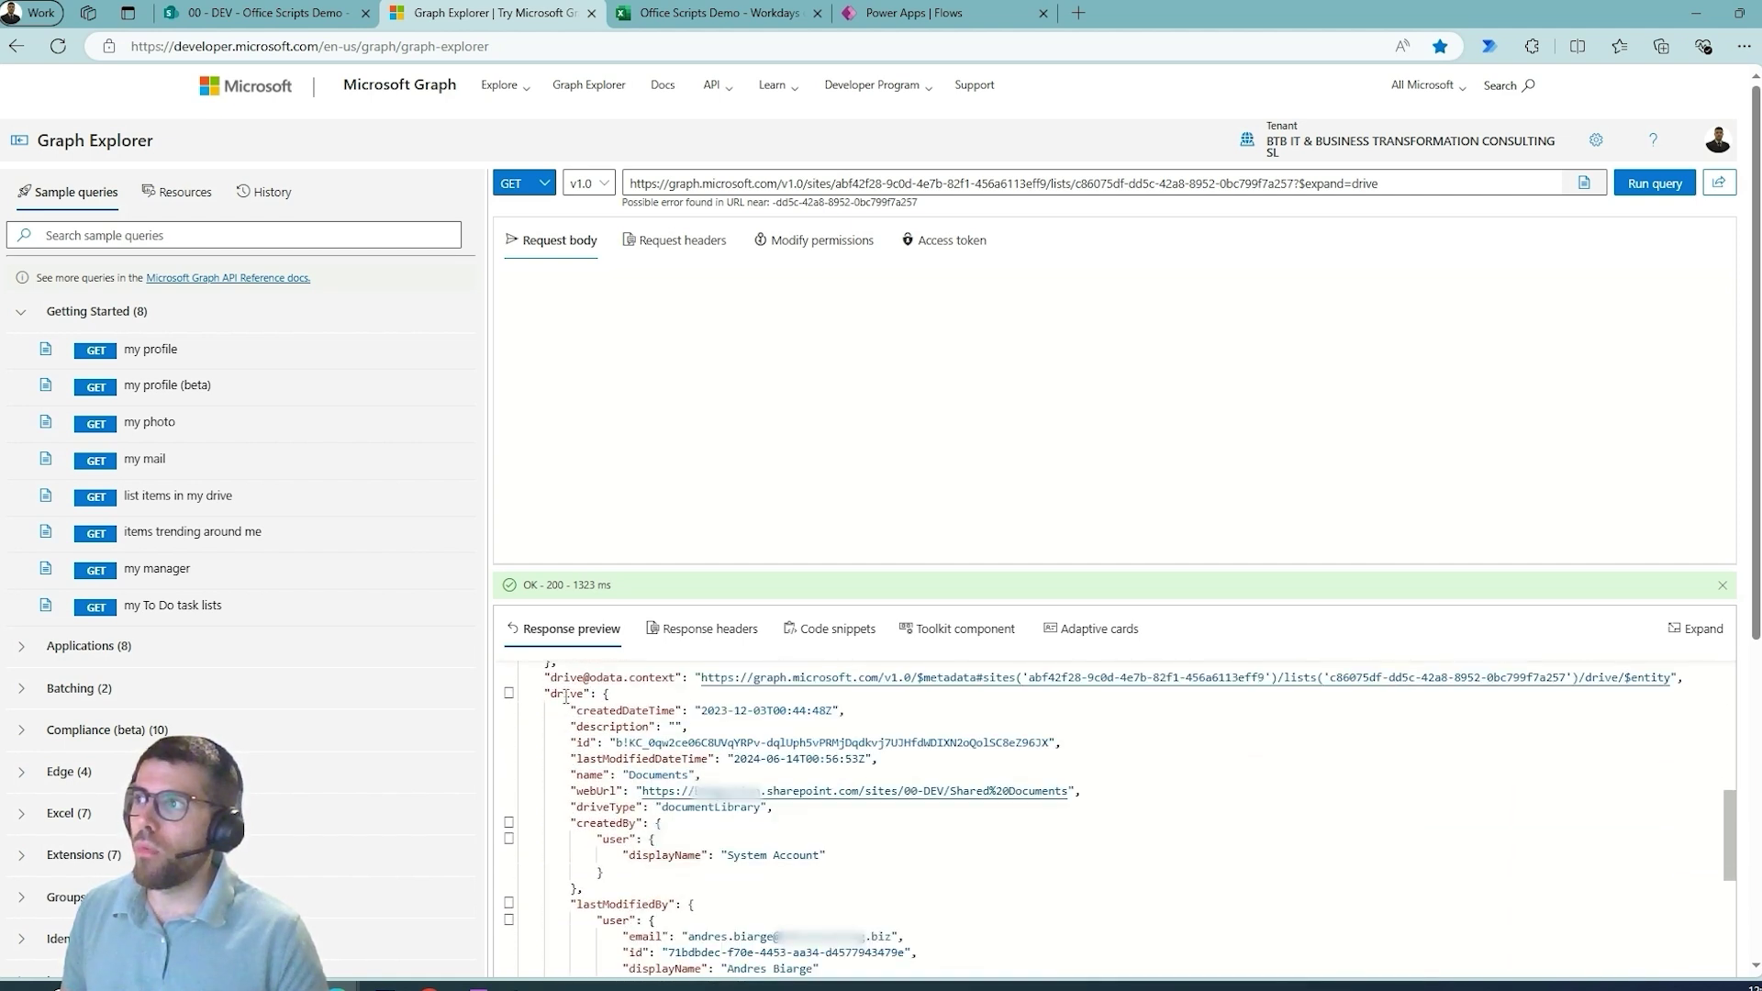
double_click(566, 697)
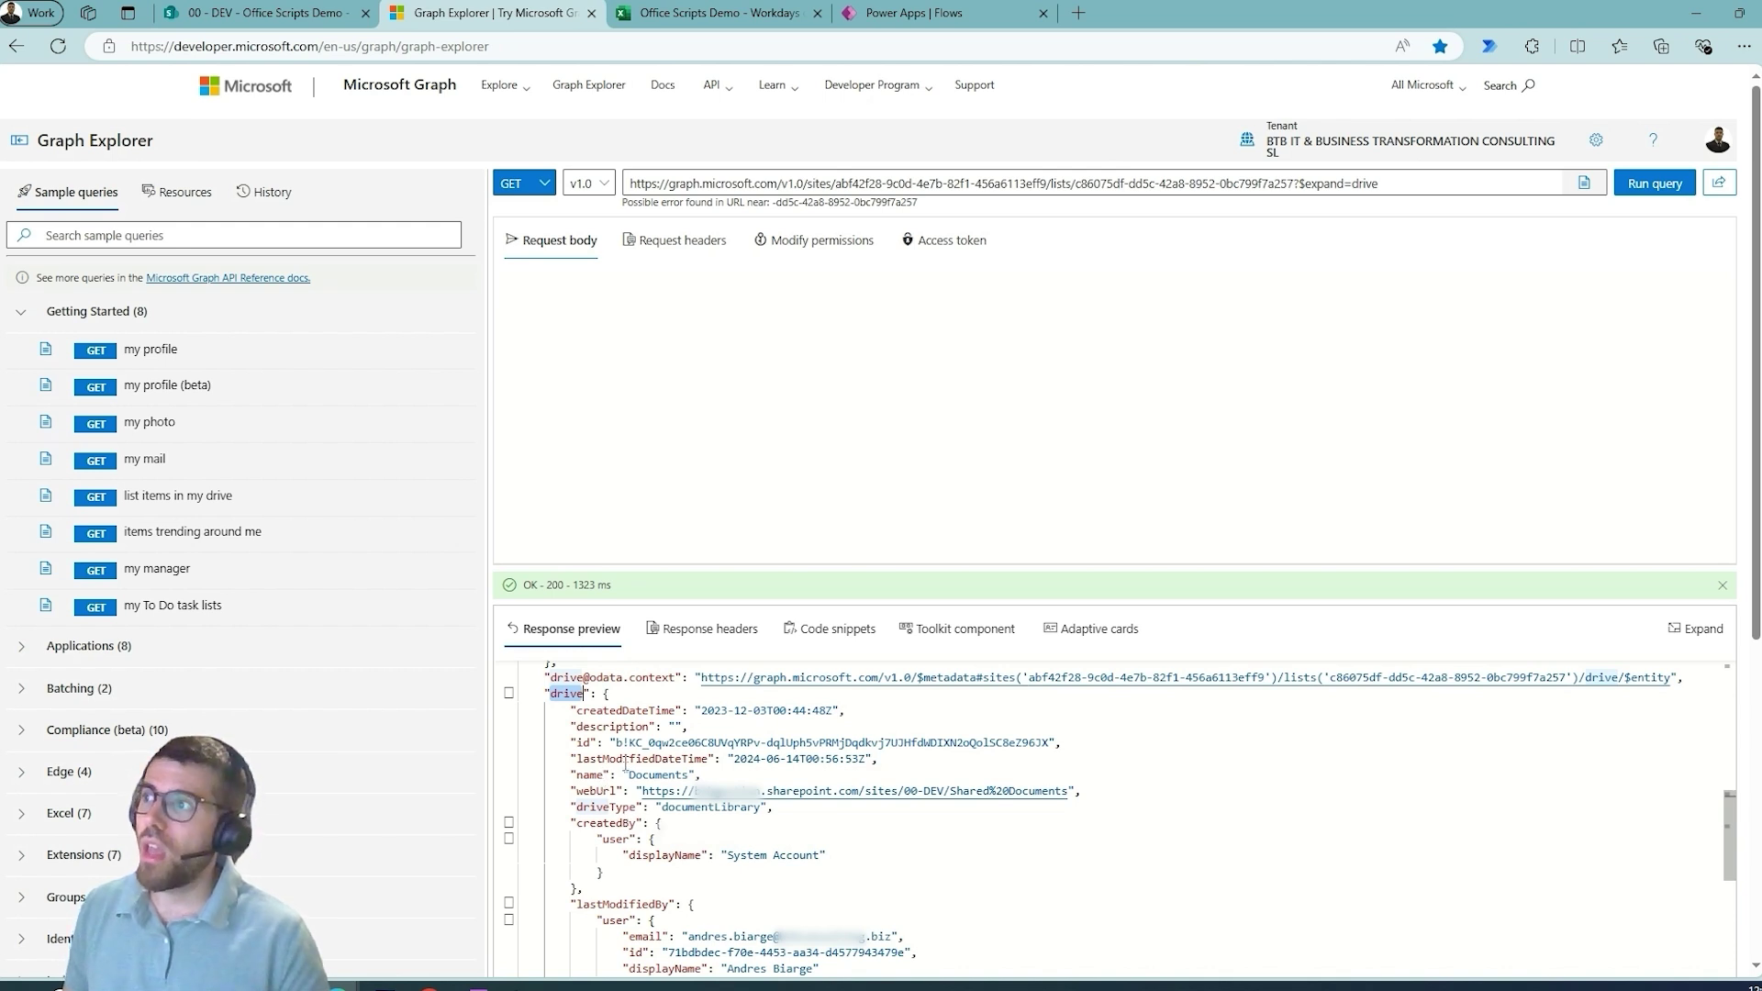
left_click_drag(614, 742, 1052, 745)
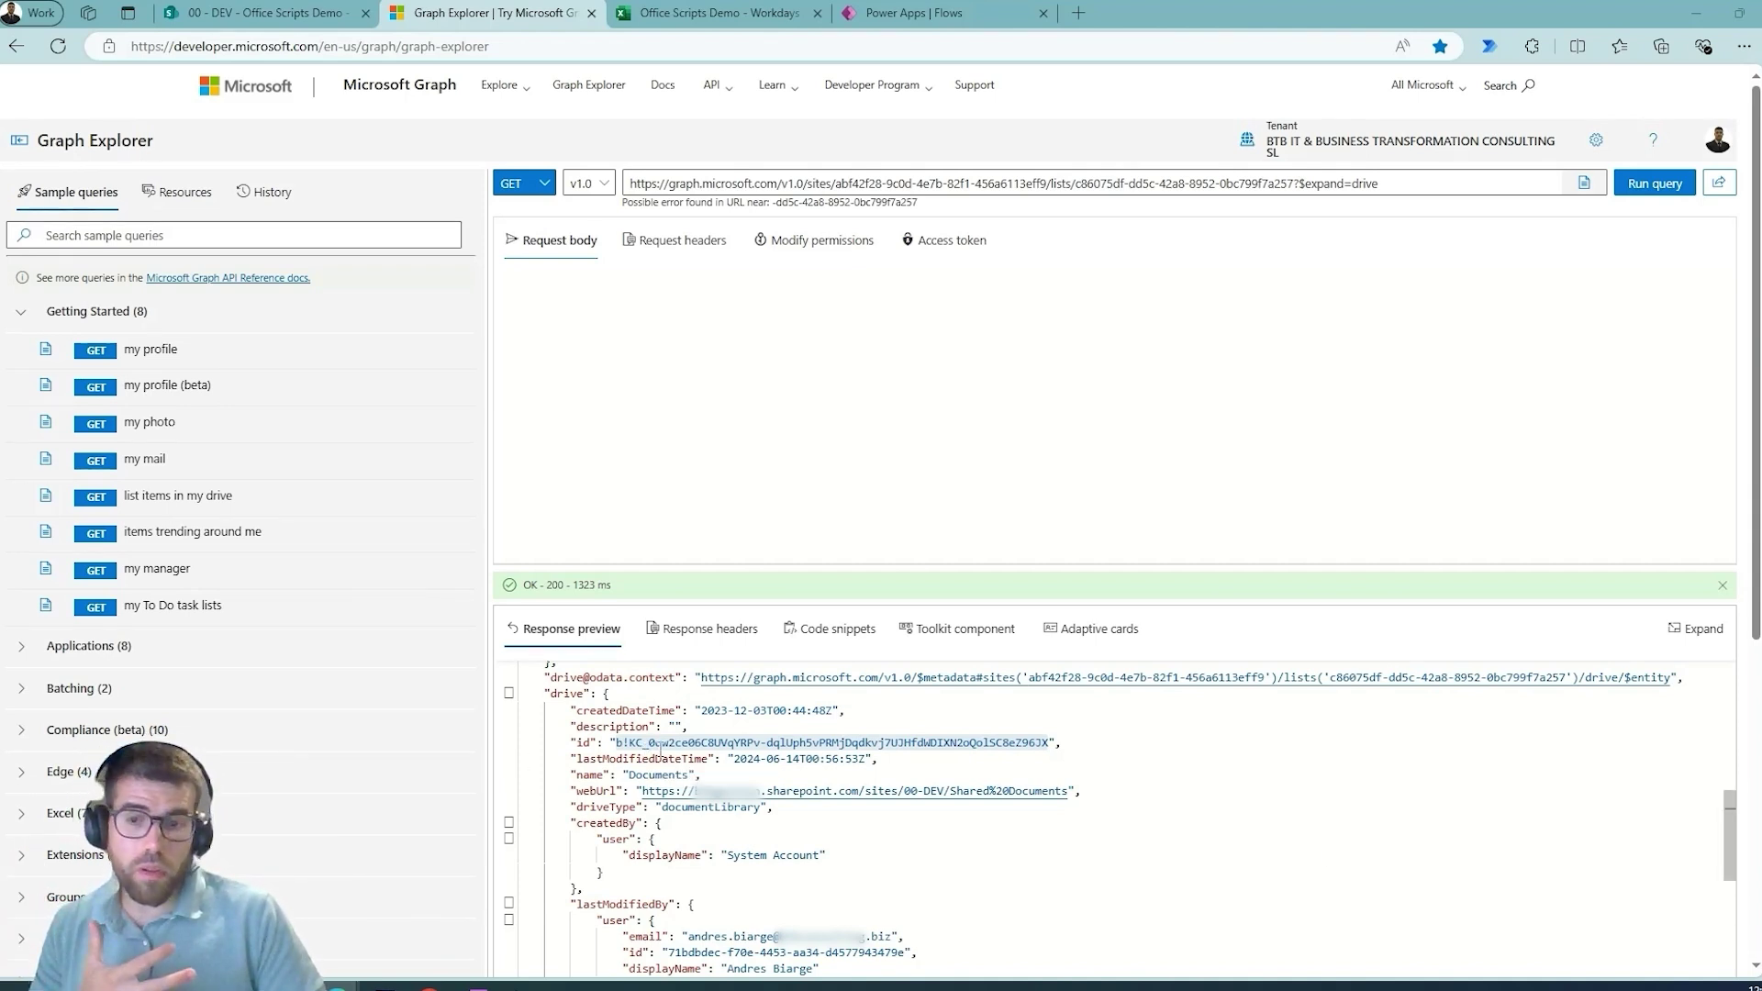
left_click_drag(1467, 192, 552, 283)
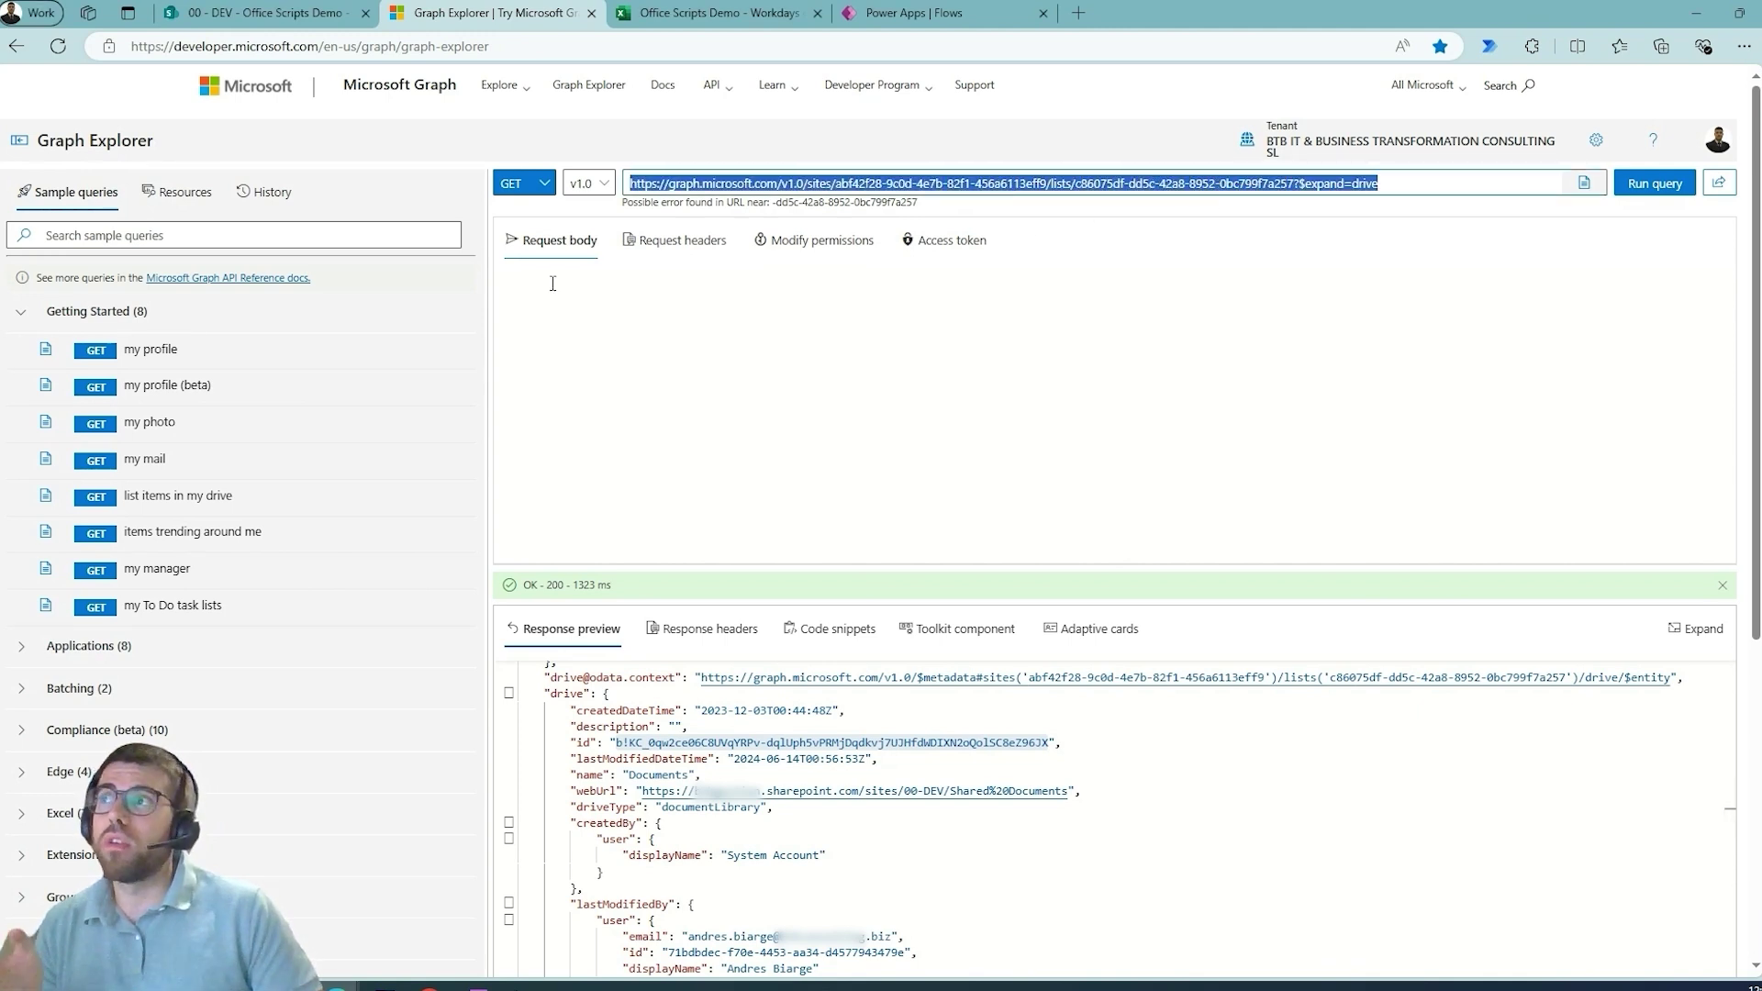
left_click(767, 791)
left_click_drag(615, 742, 1047, 742)
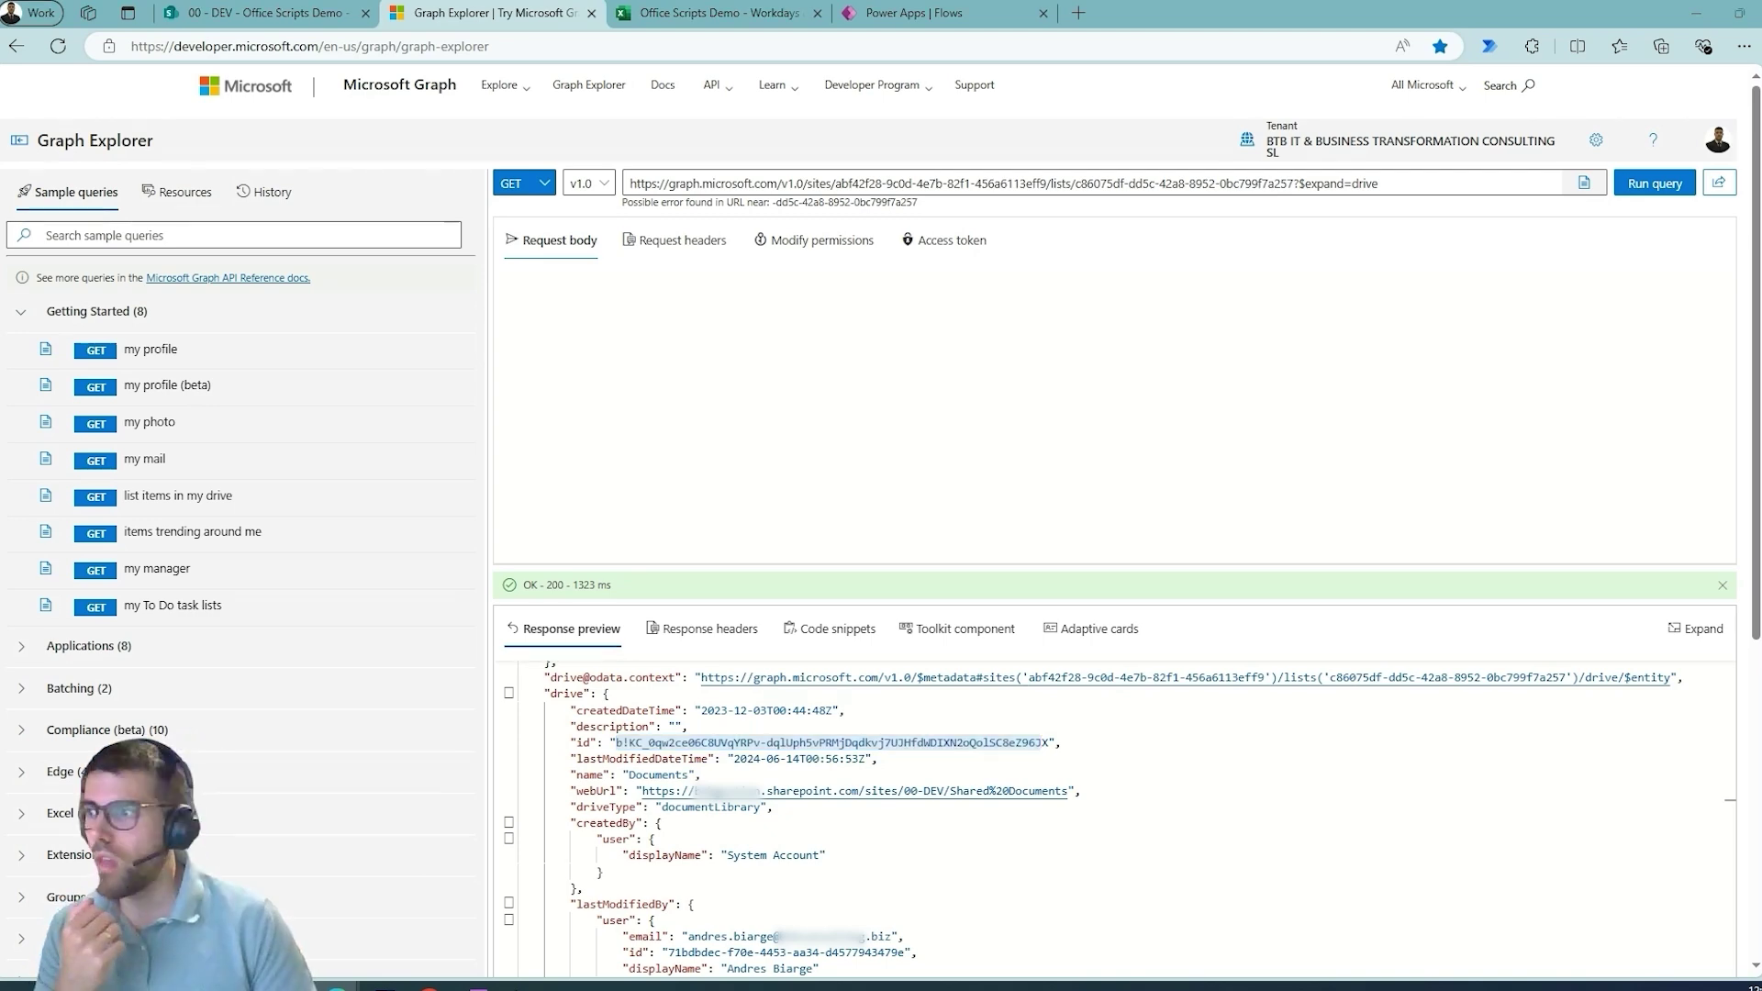
Start a new environment variable from the 99 - Simple SPO Solution's Environment variables
key("alt+Tab")
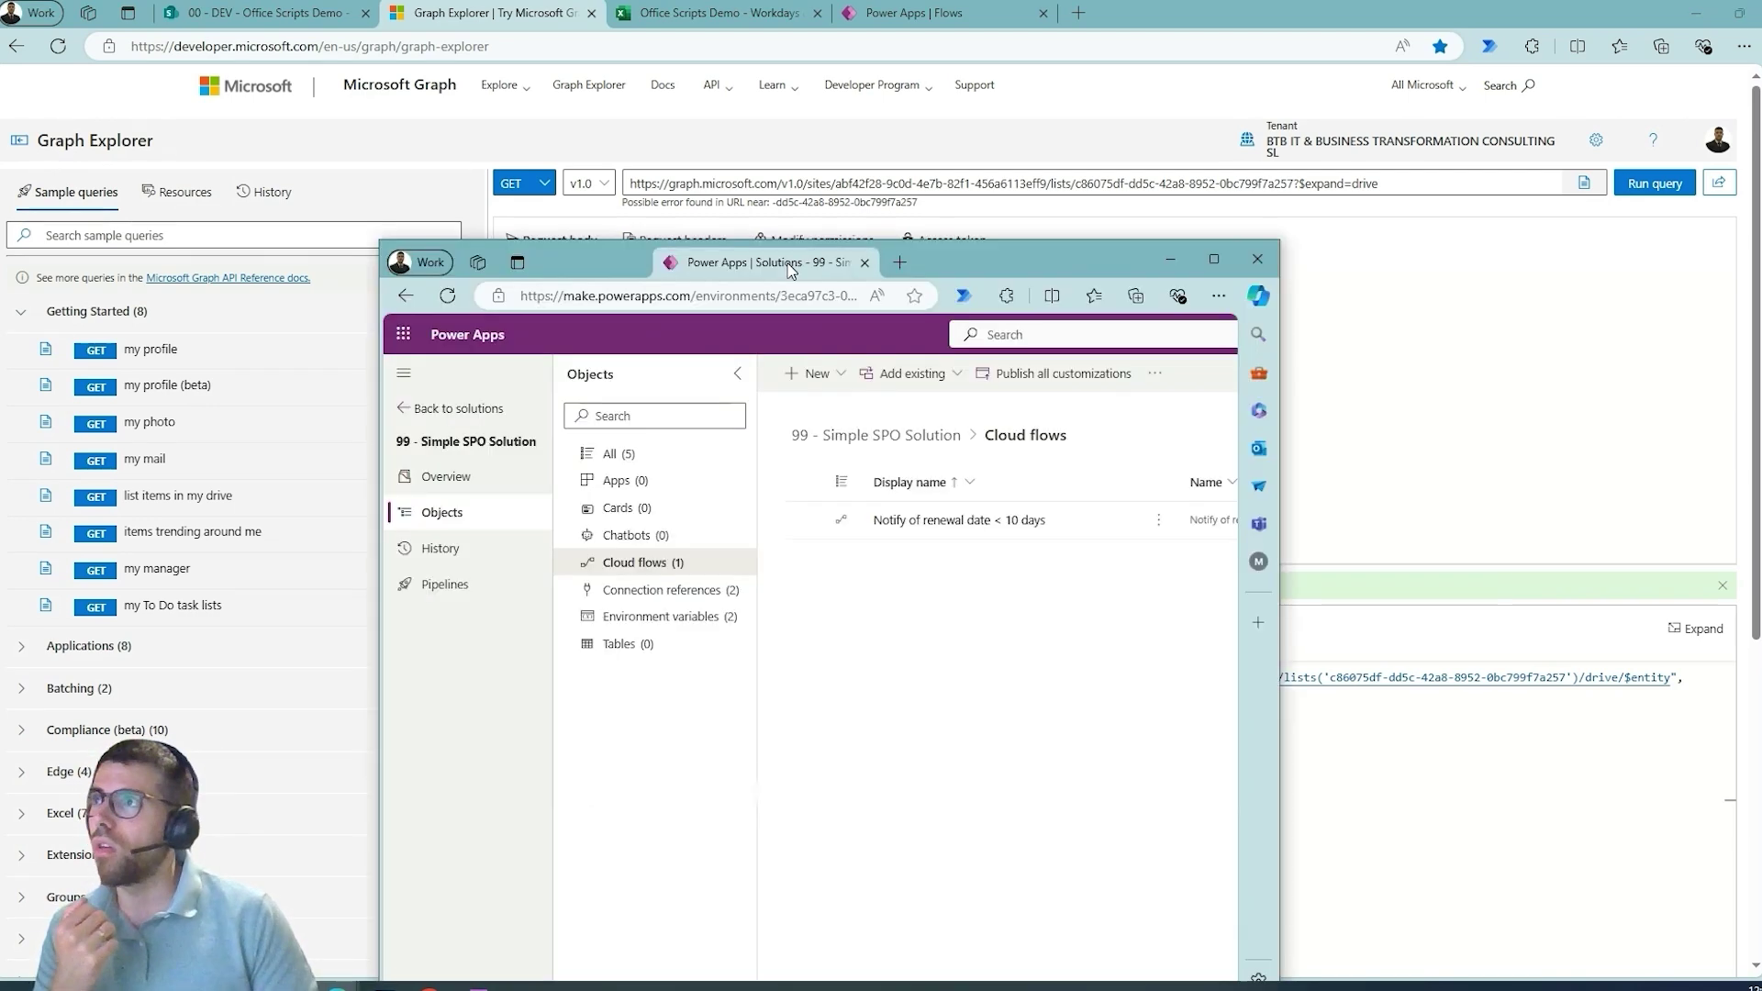
double_click(909, 248)
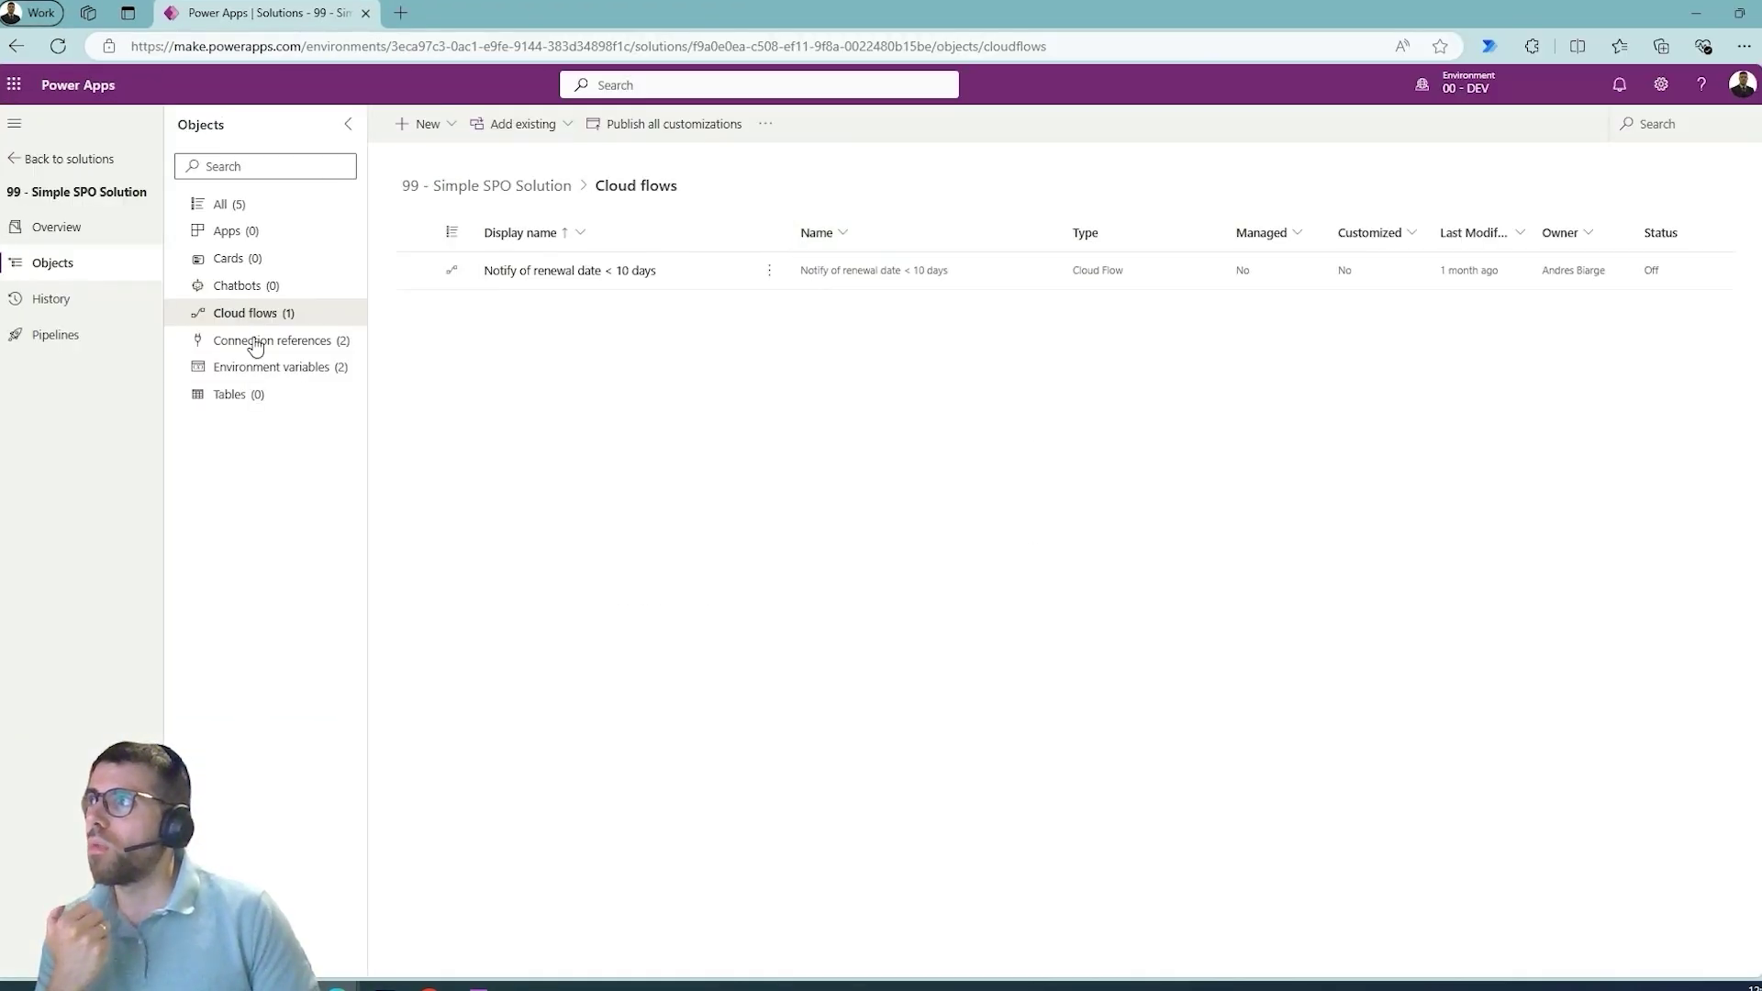
left_click(246, 369)
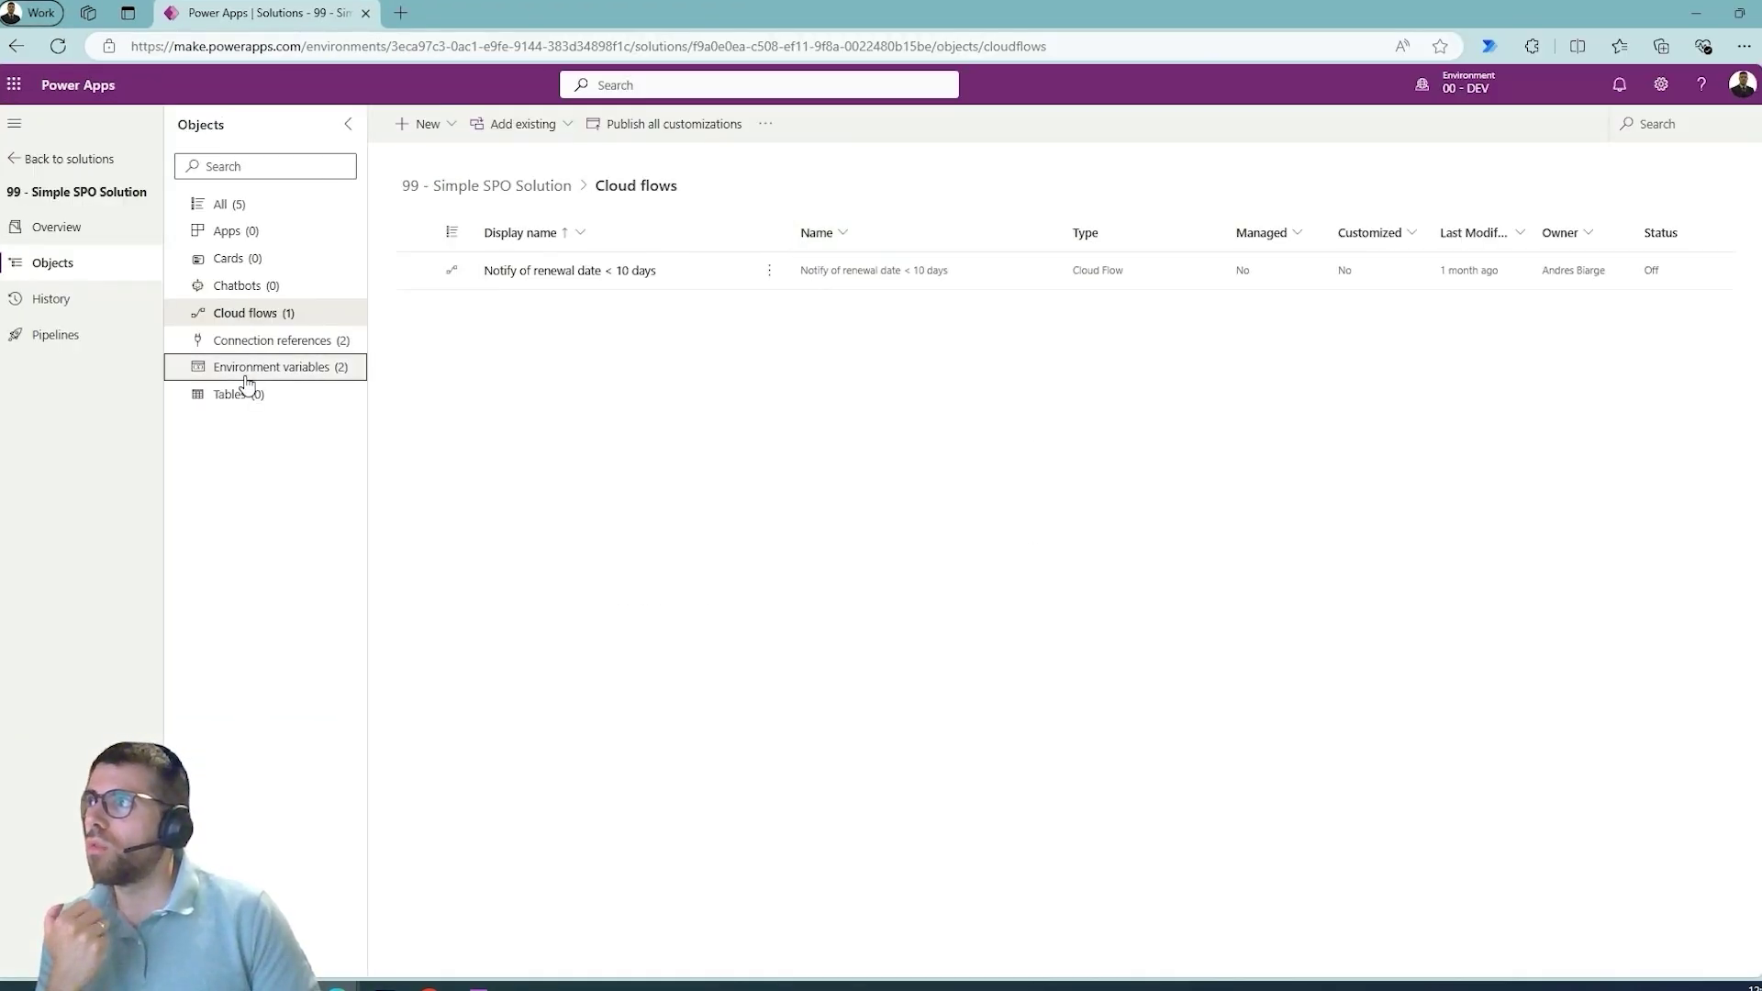
left_click(439, 127)
mouse_move(499, 405)
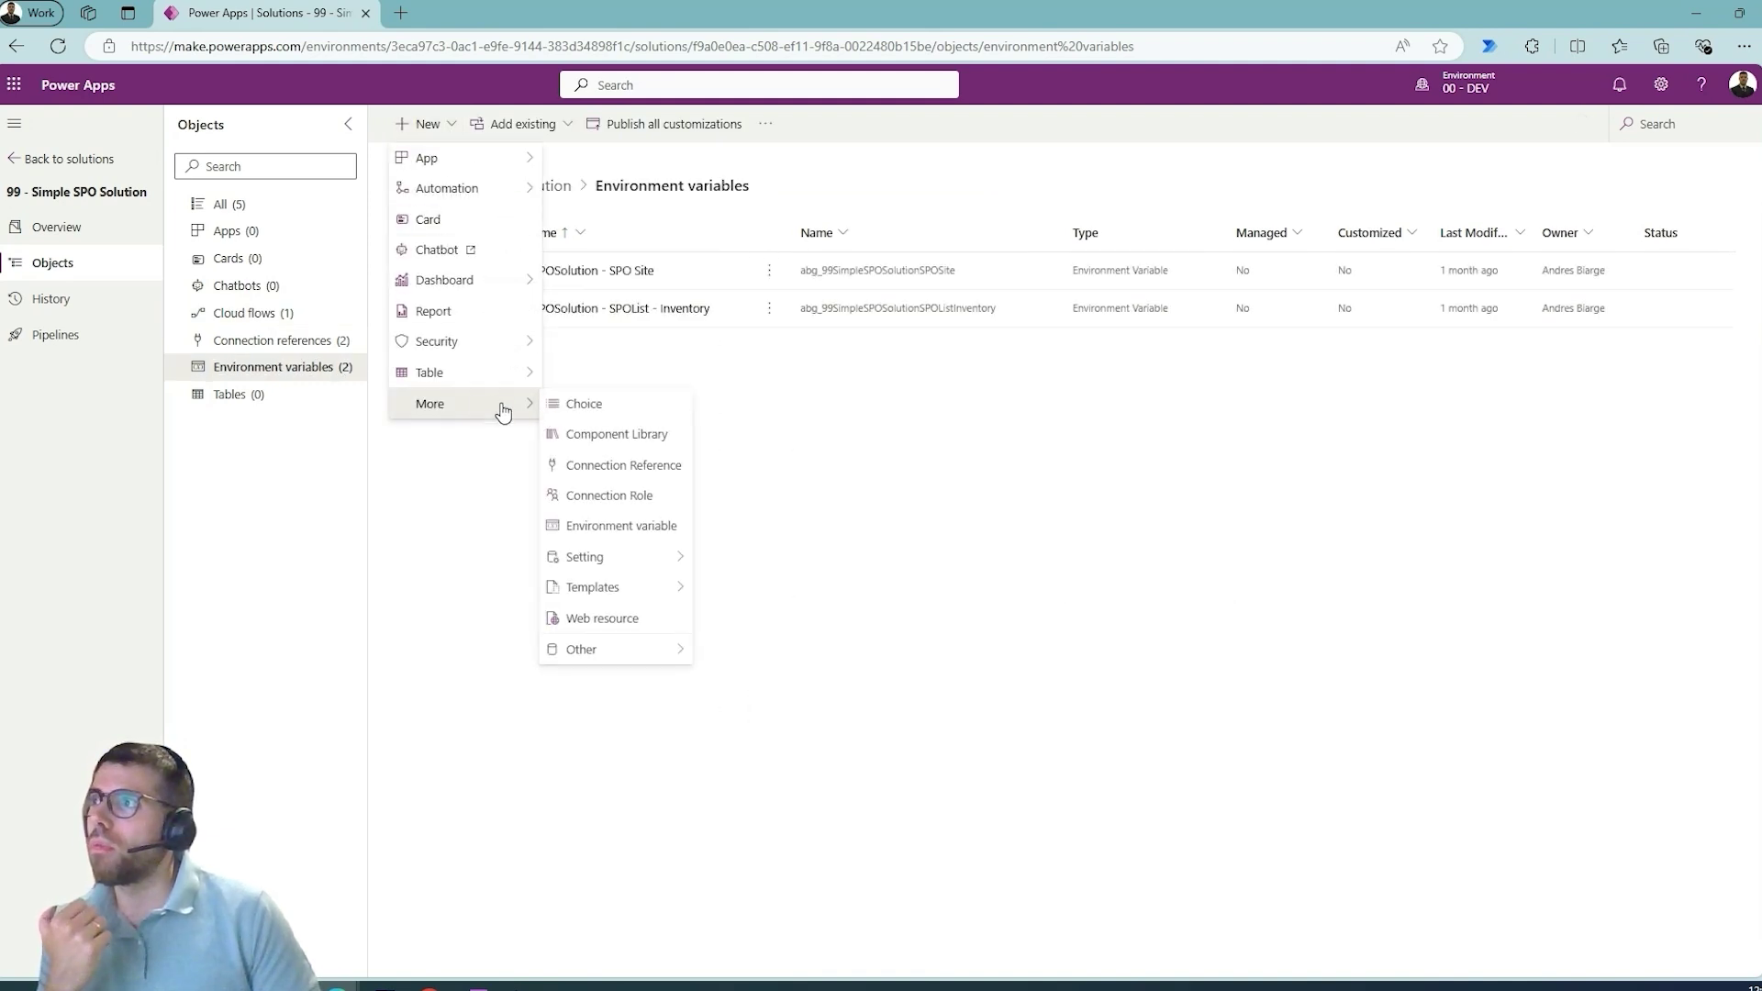
left_click(625, 529)
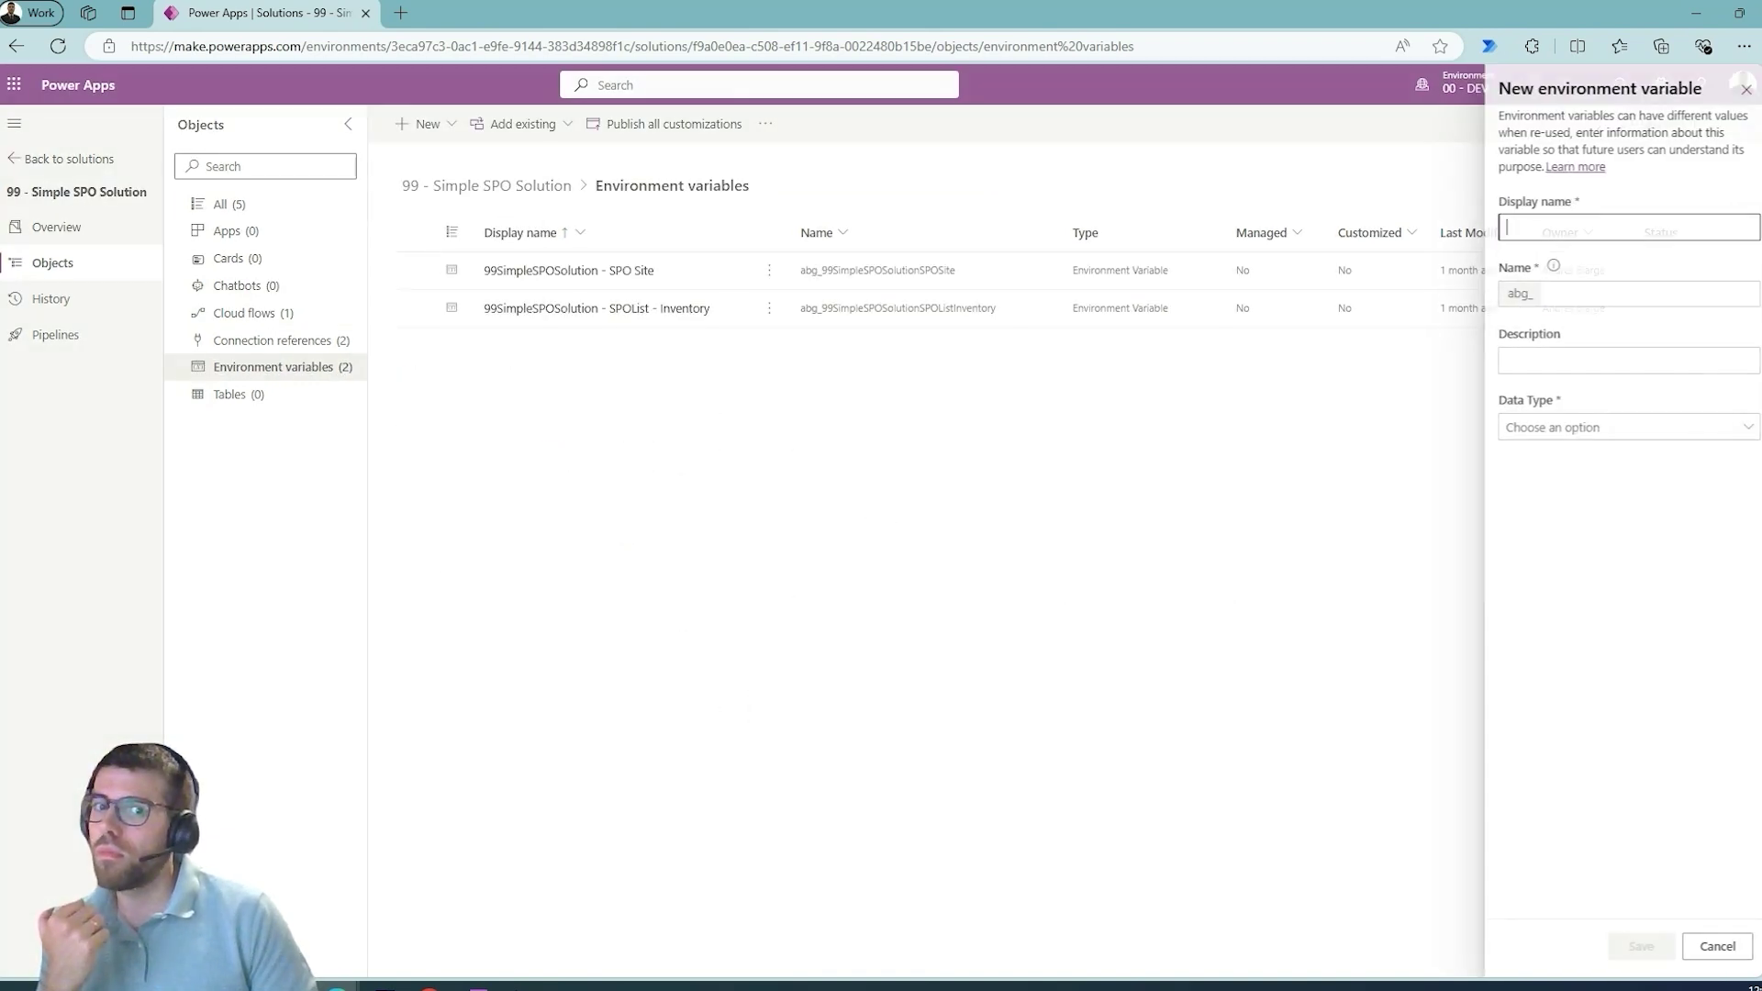
Set the variable's data type to Text and paste the drive id as its current value
left_click(1580, 428)
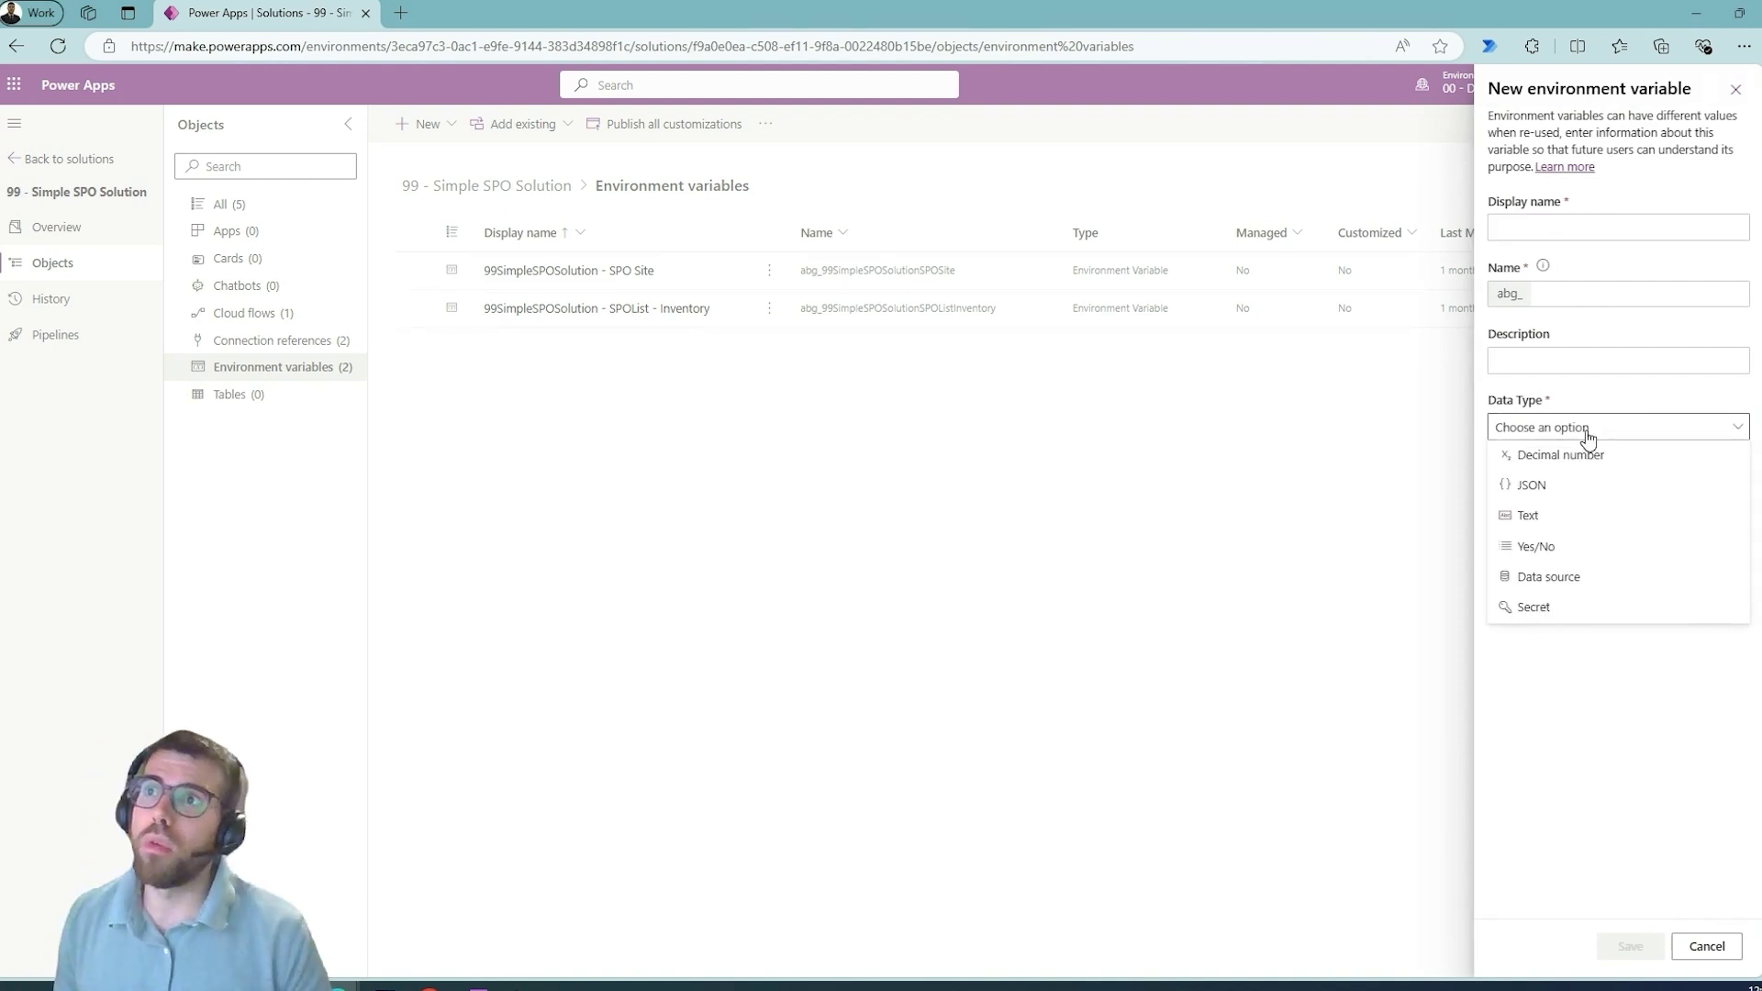
left_click(1548, 523)
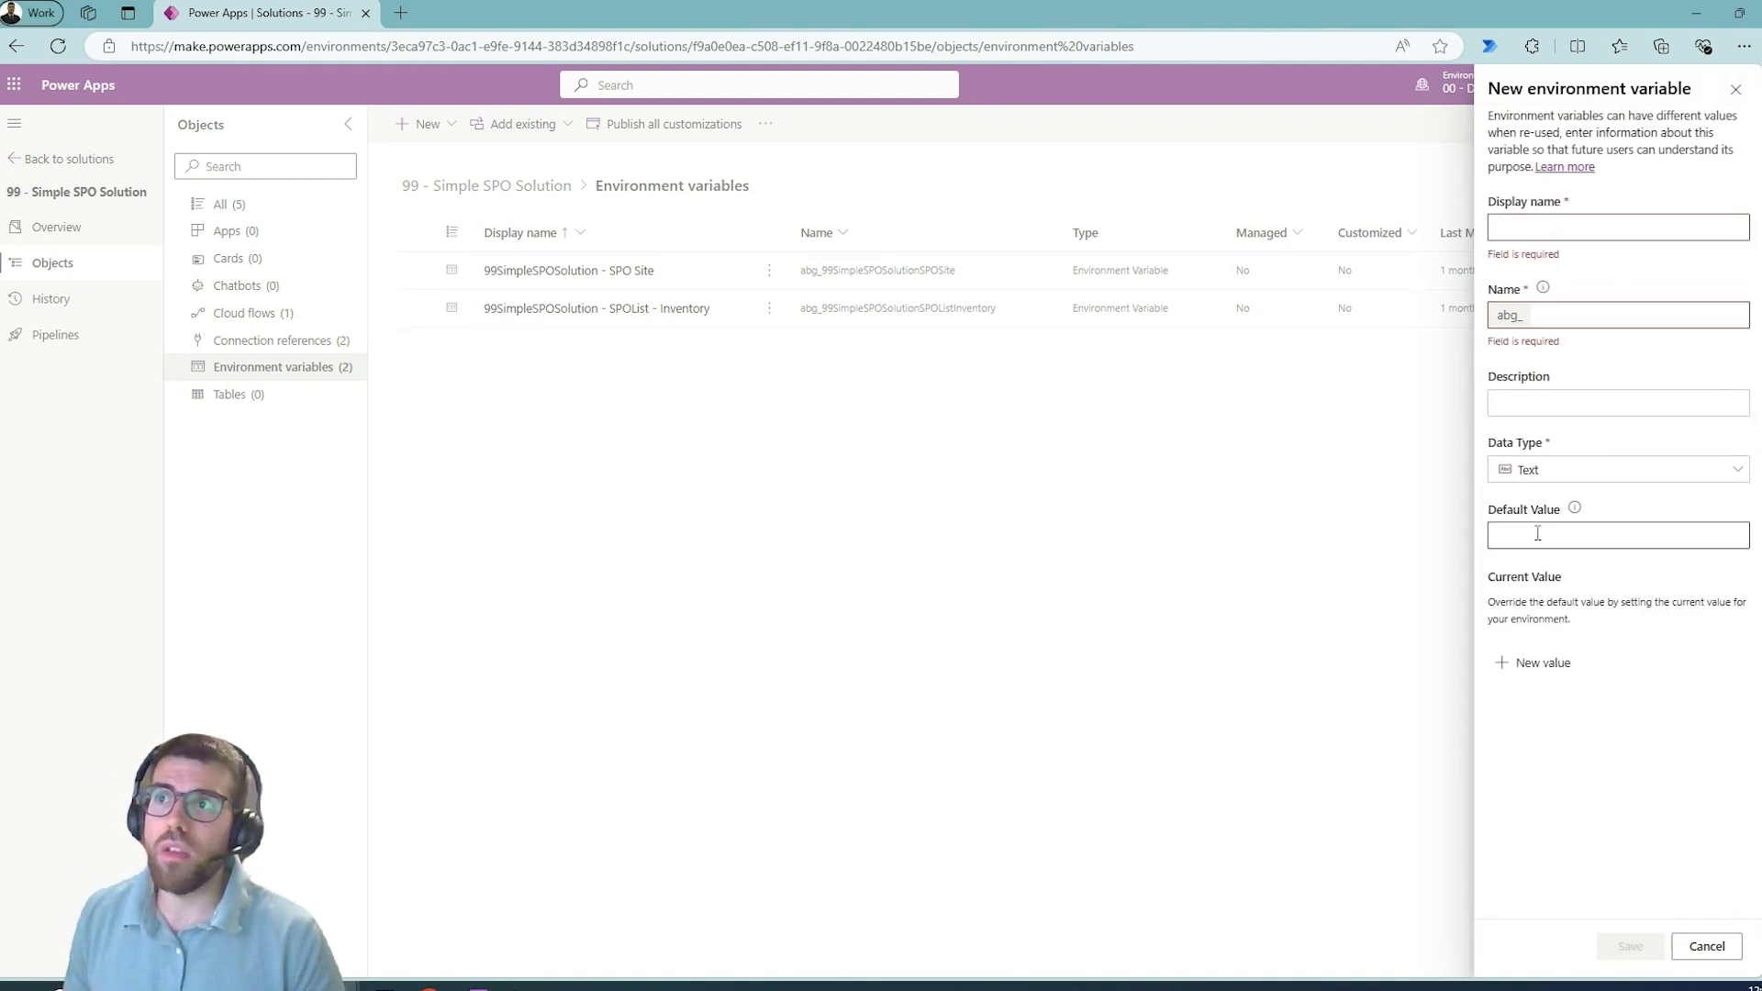
left_click(1550, 663)
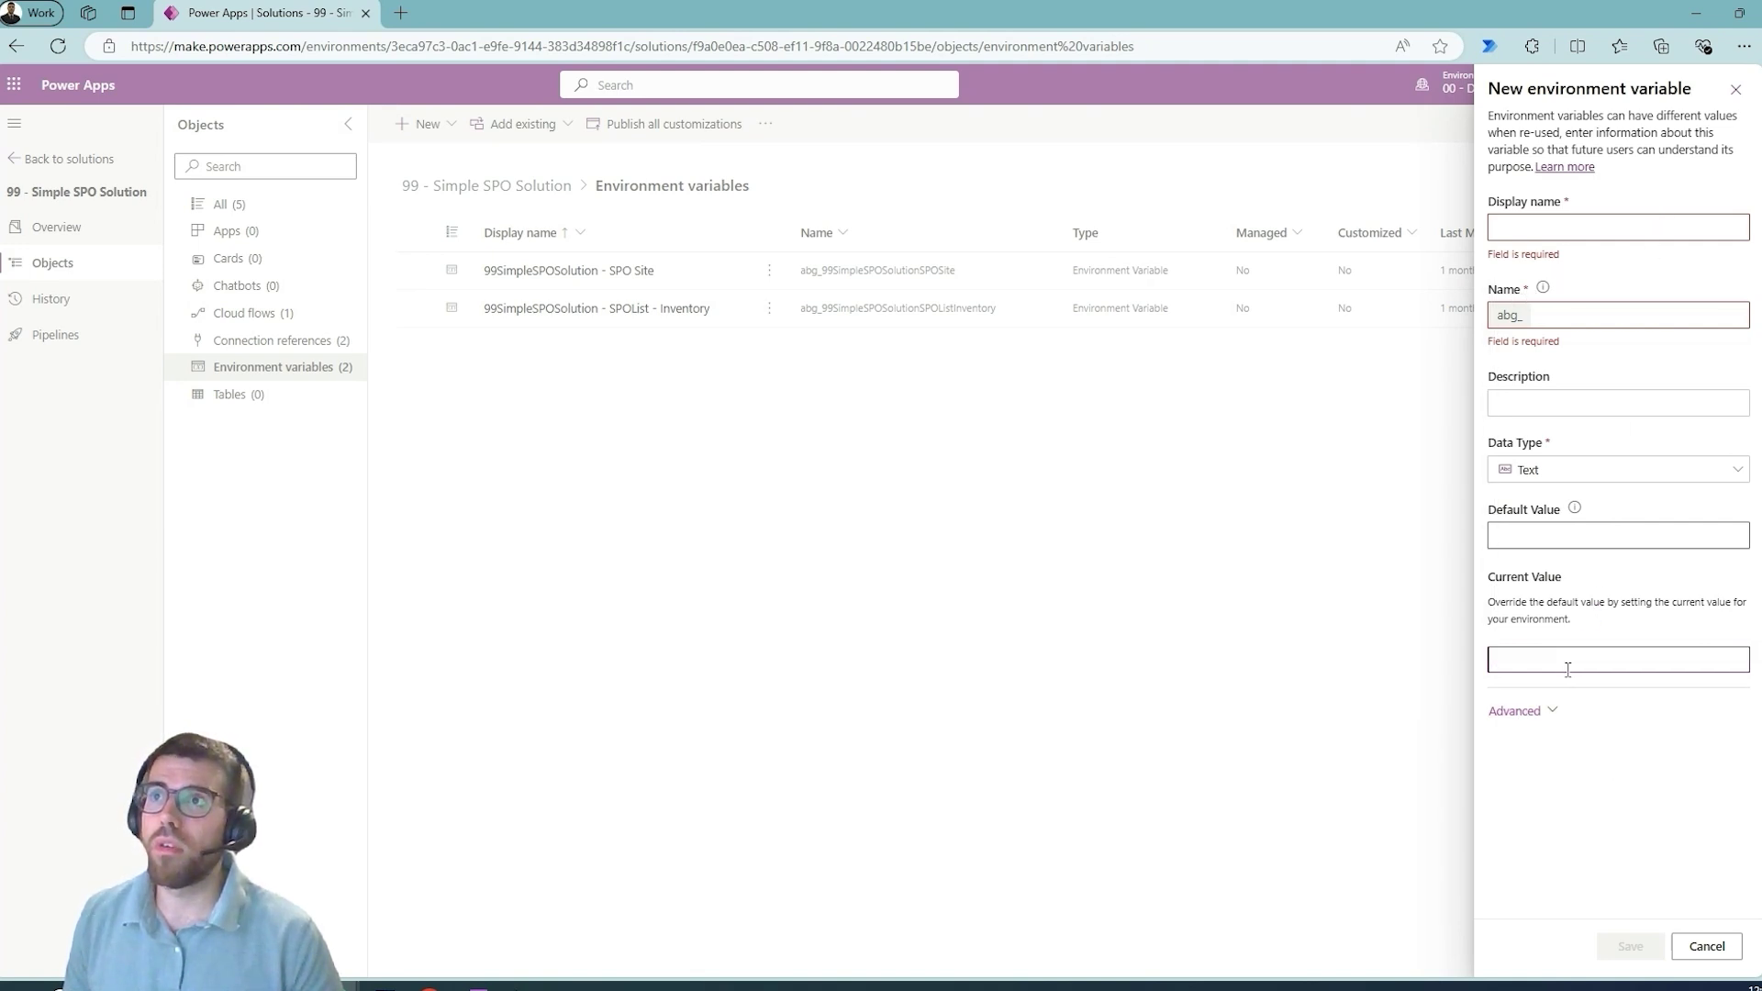
key("ctrl+v")
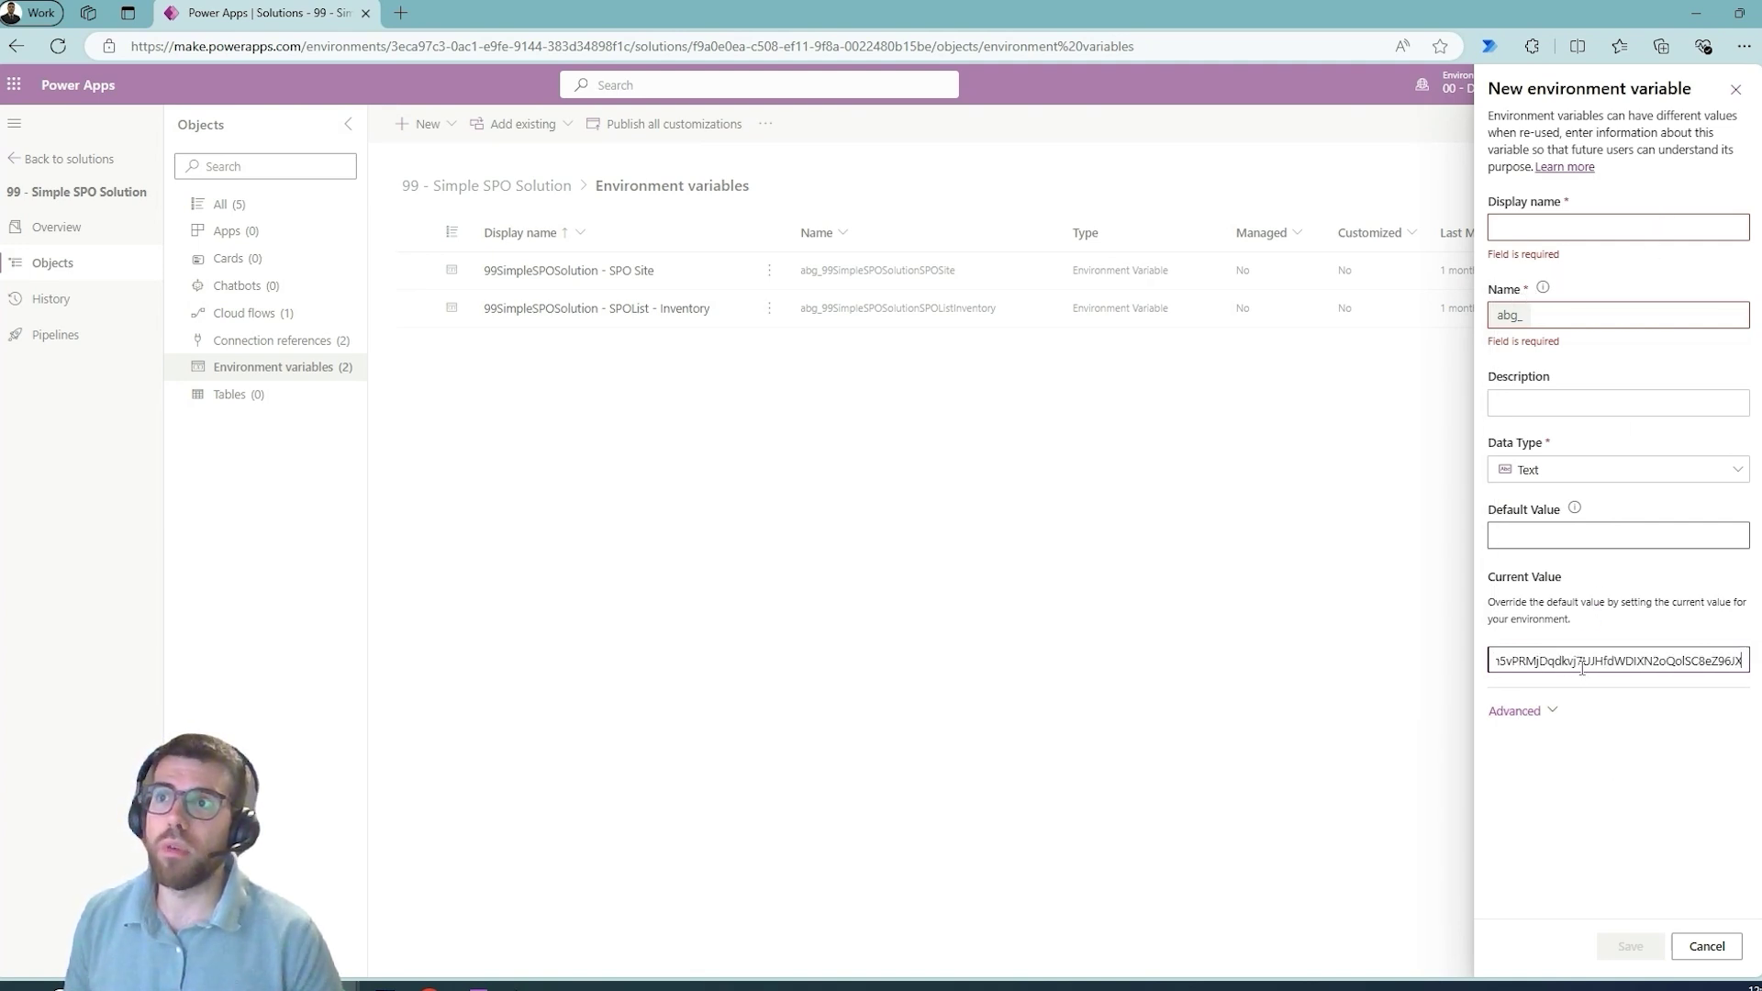
left_click(1696, 13)
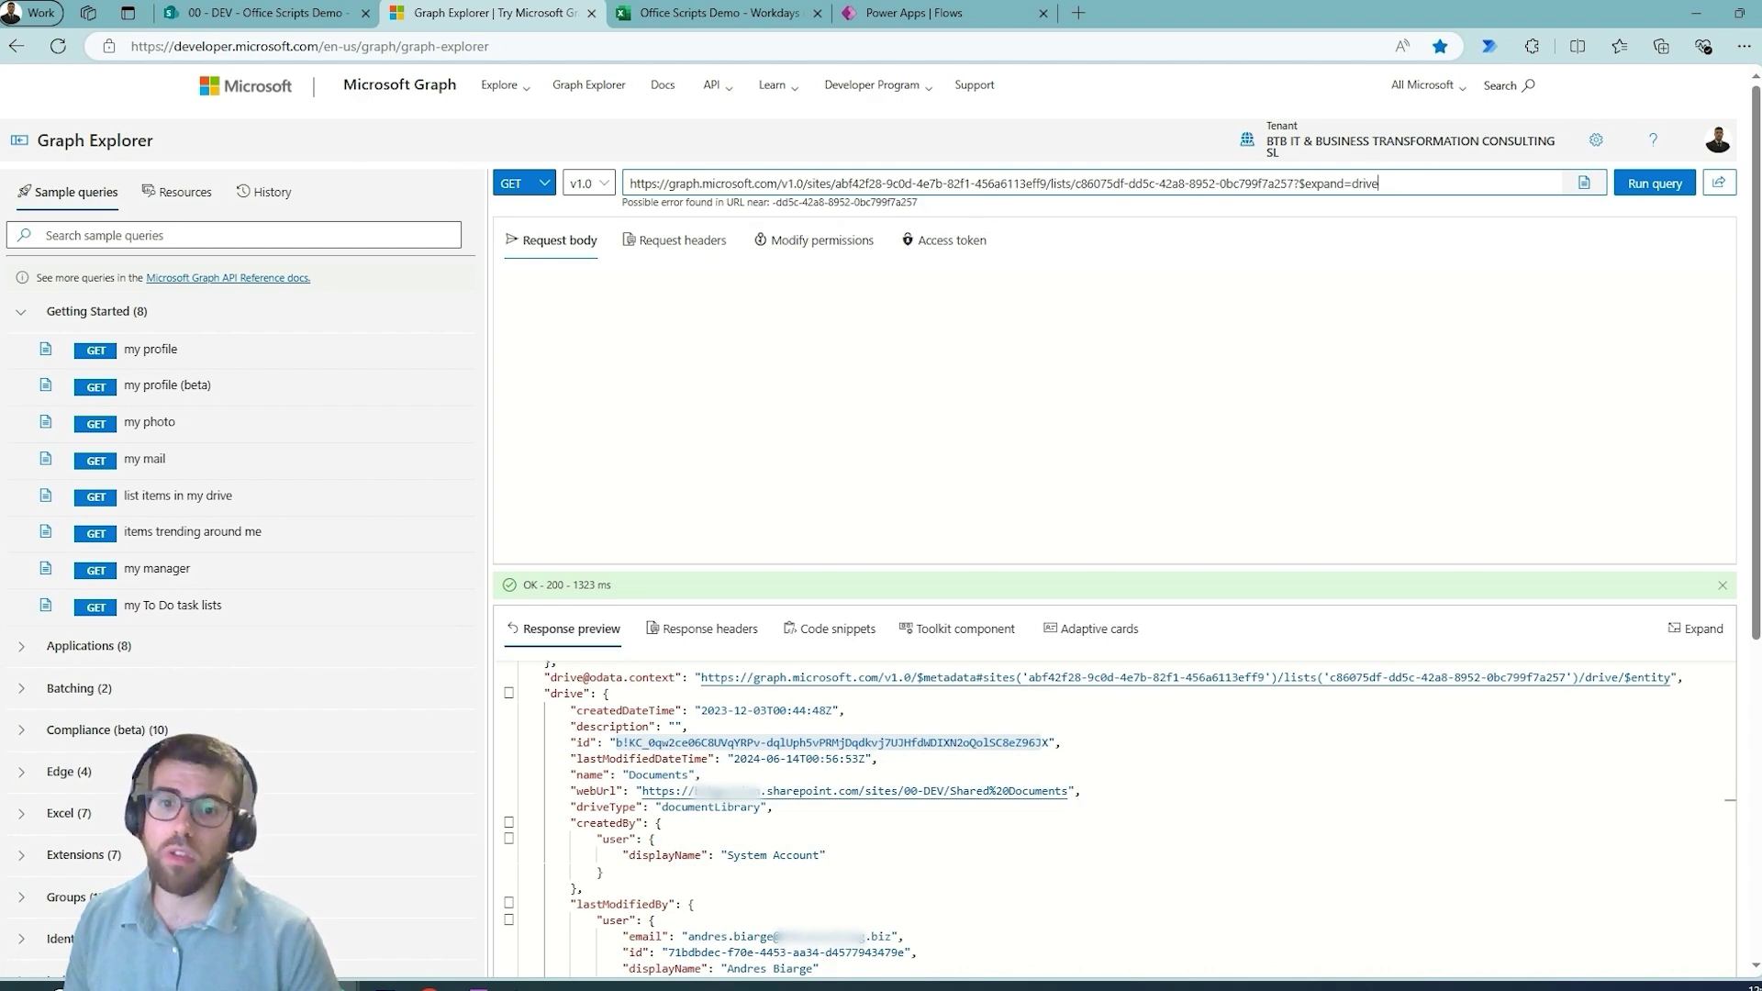
Maximize the Get-Drive-Ids-from-SharePoint-Online GitHub window and zoom in on its README app screenshot listing drive ids
key("ctrl+t")
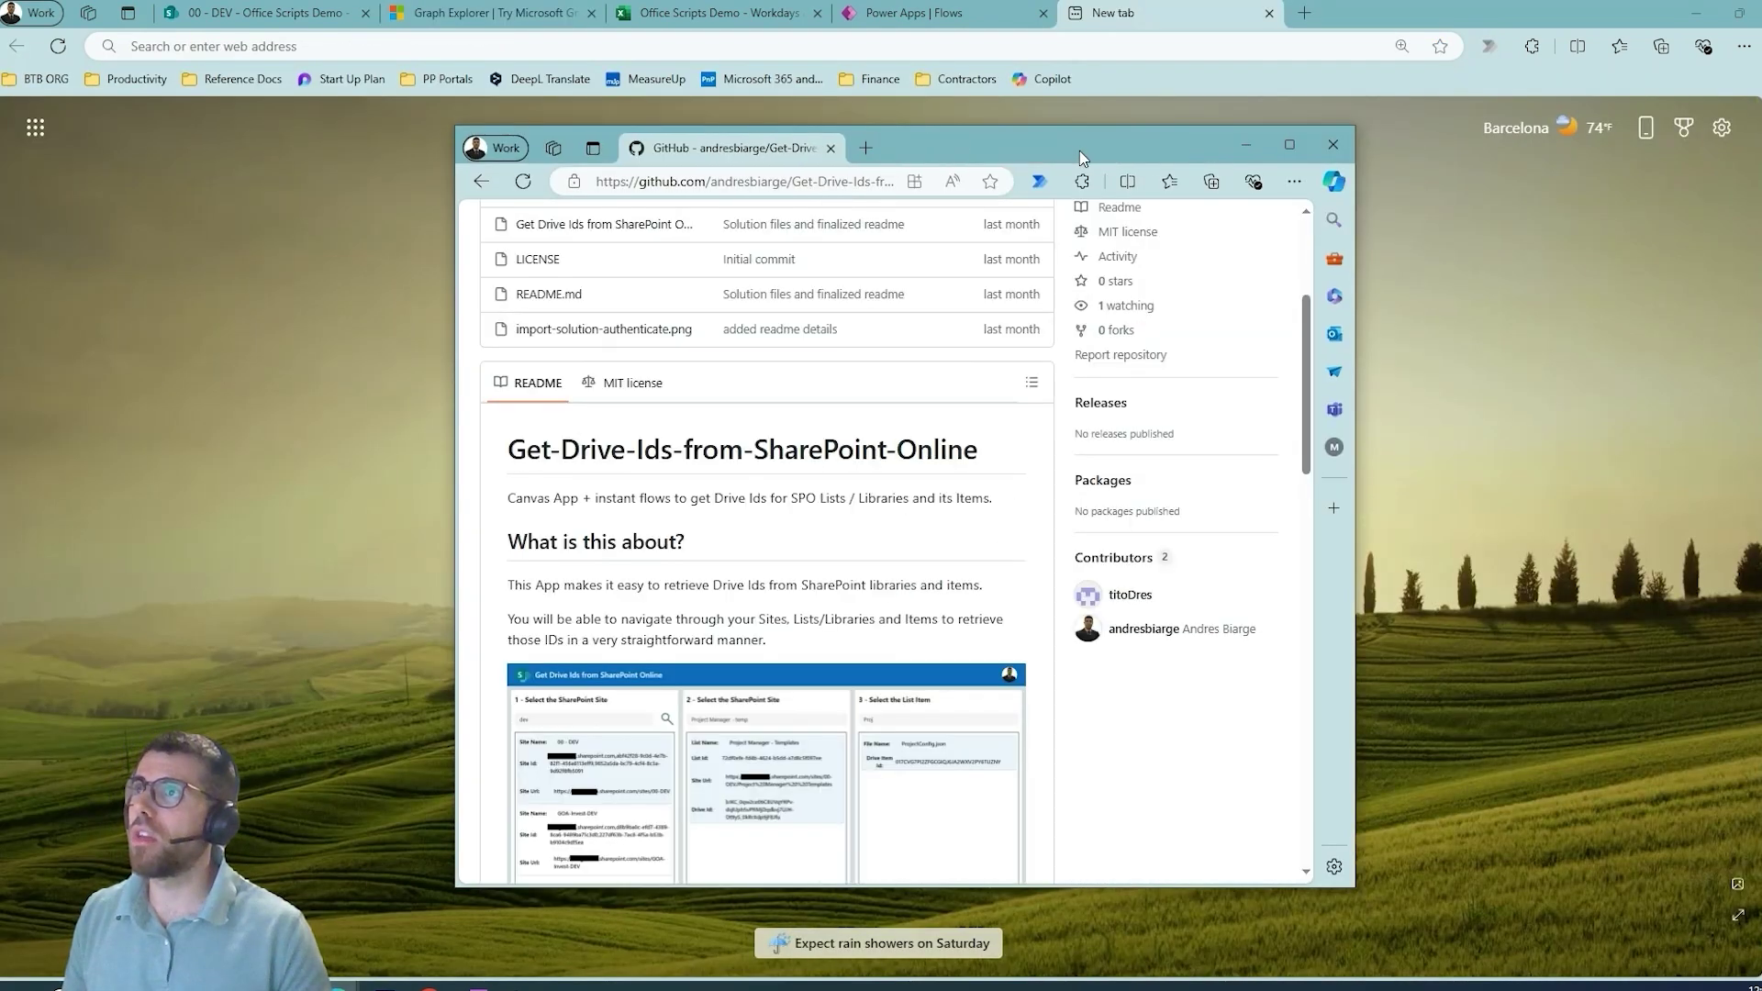
double_click(1079, 150)
scroll(845, 523, "up", 3)
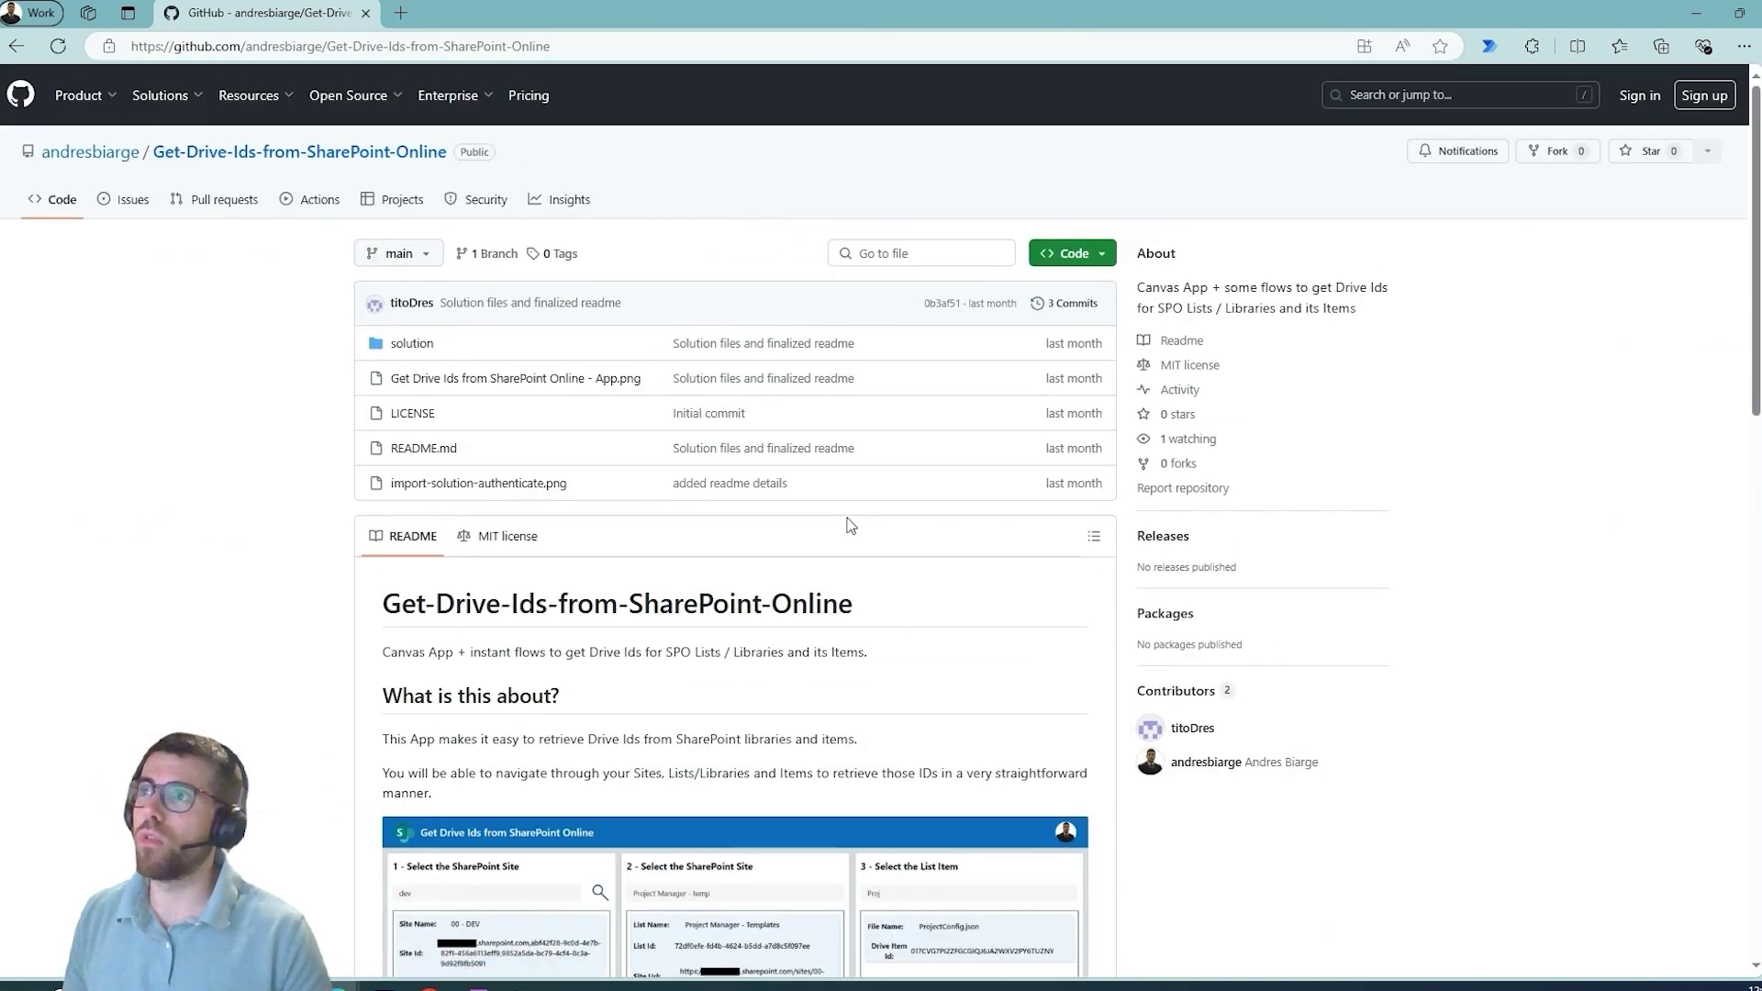
scroll(520, 634, "down", 6)
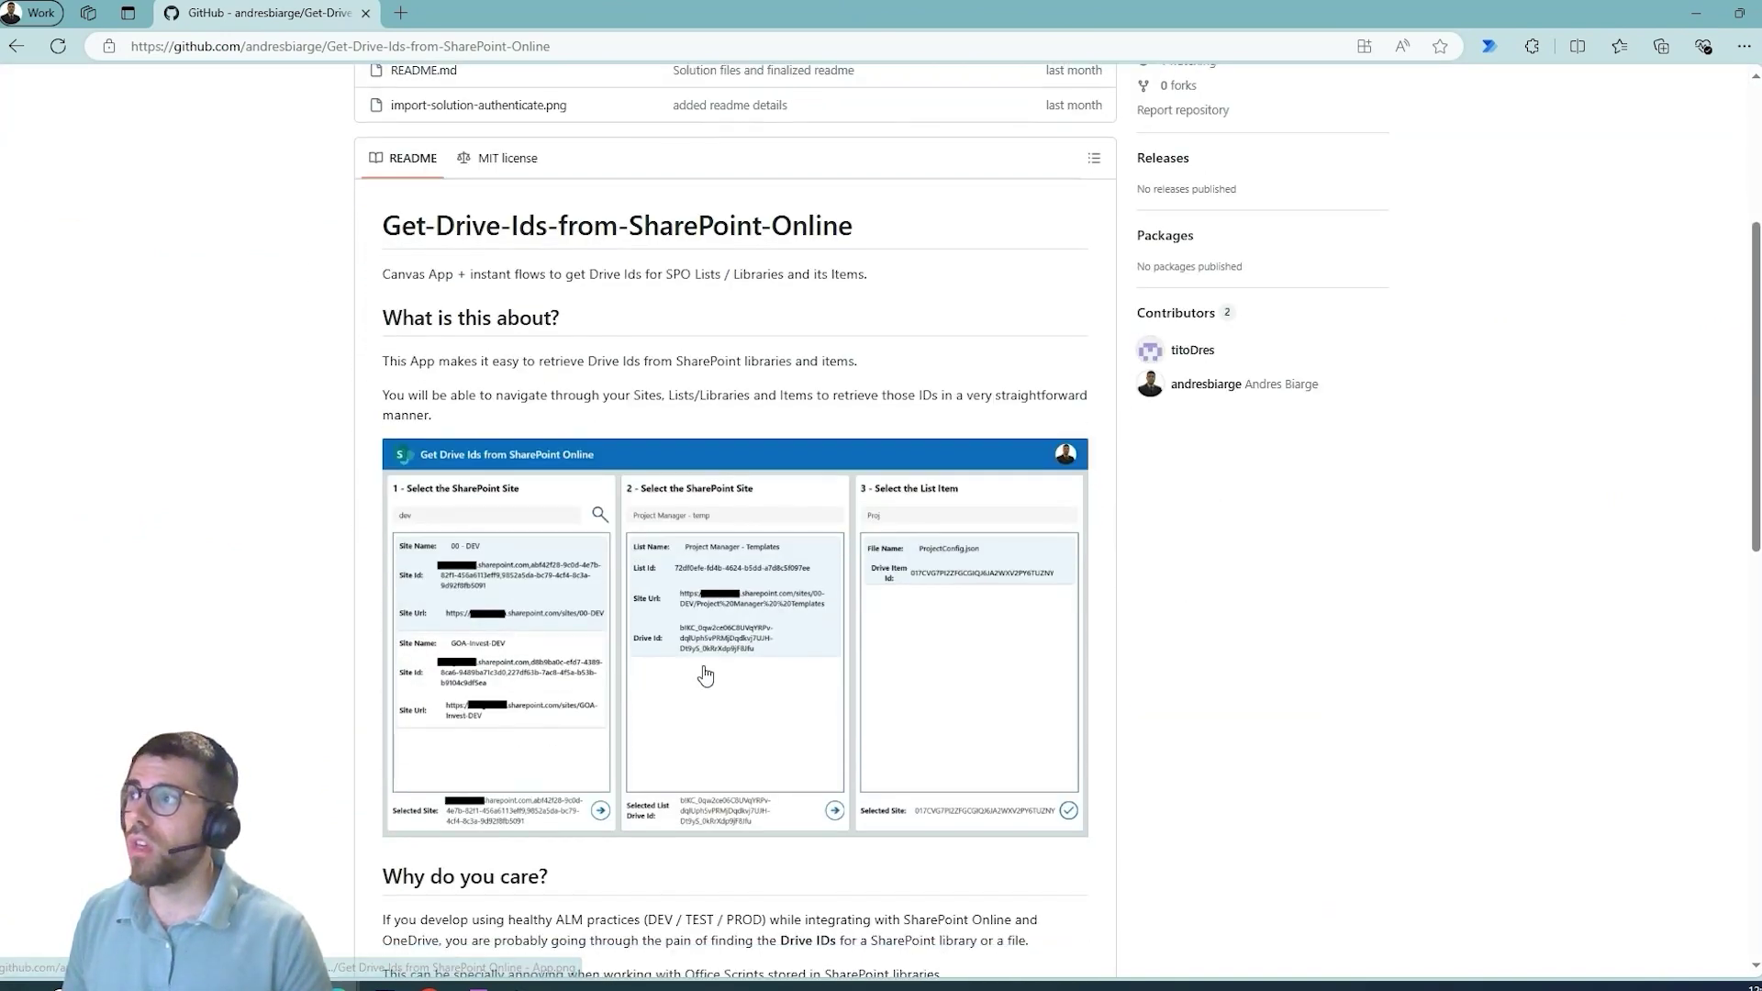
key("ctrl+plus")
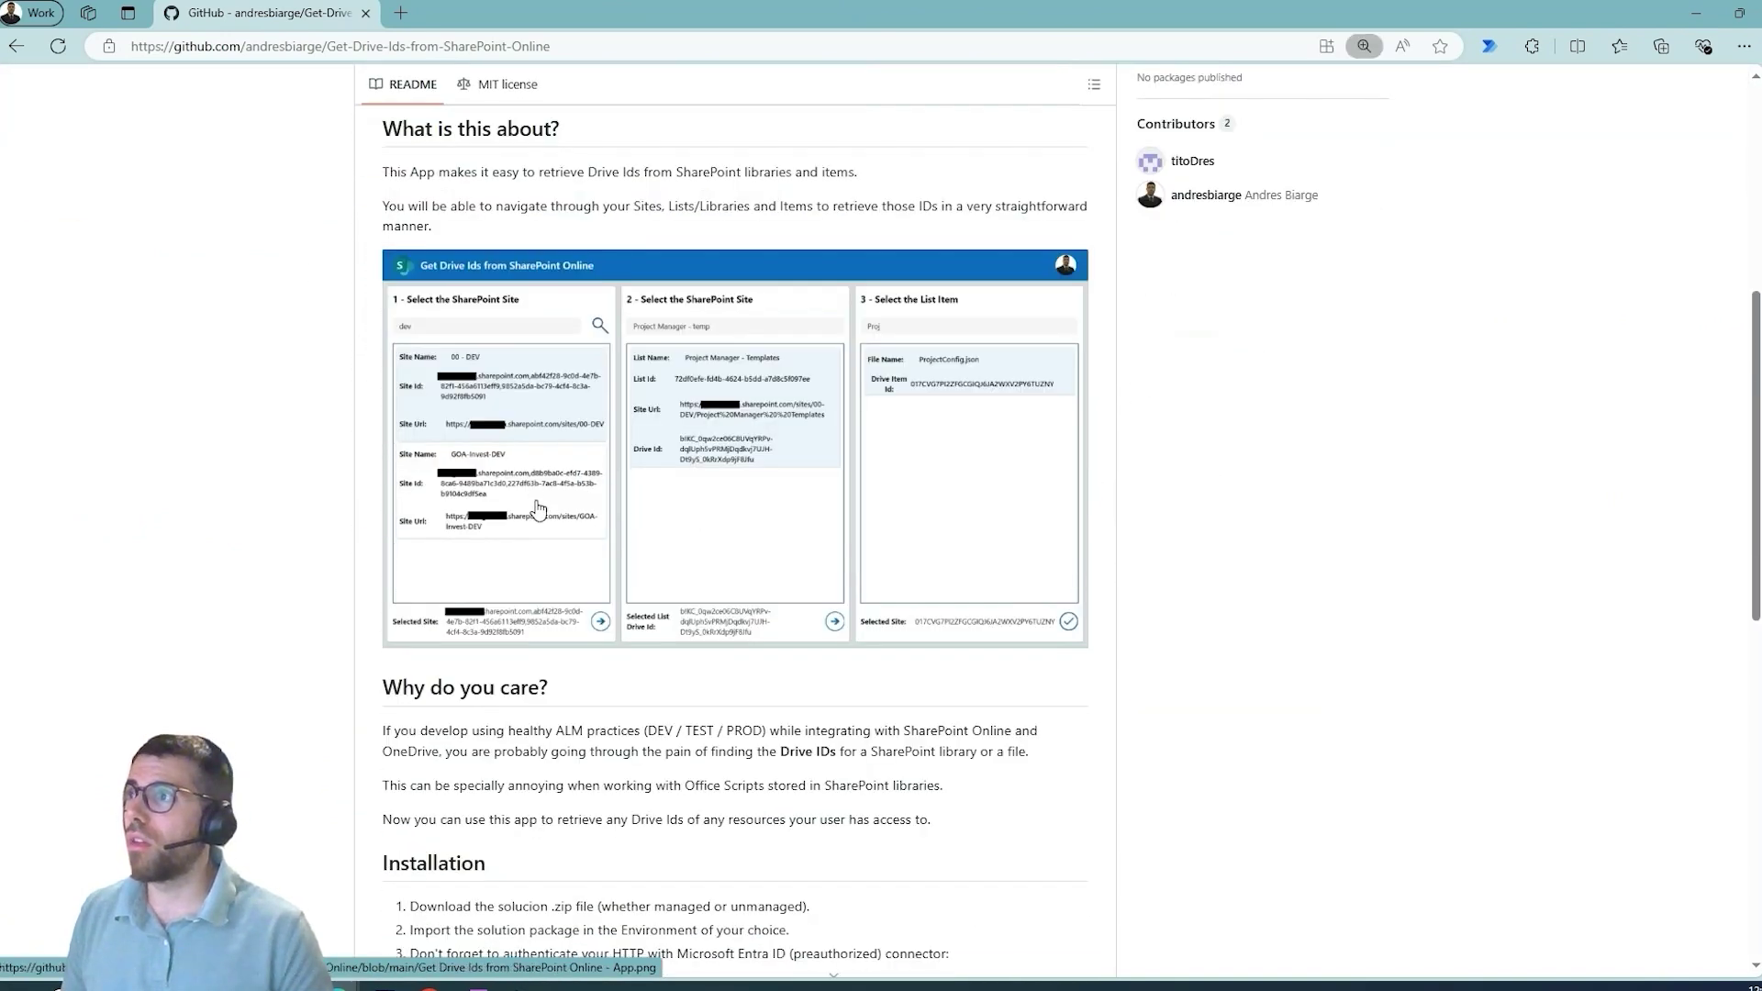
key("ctrl+plus")
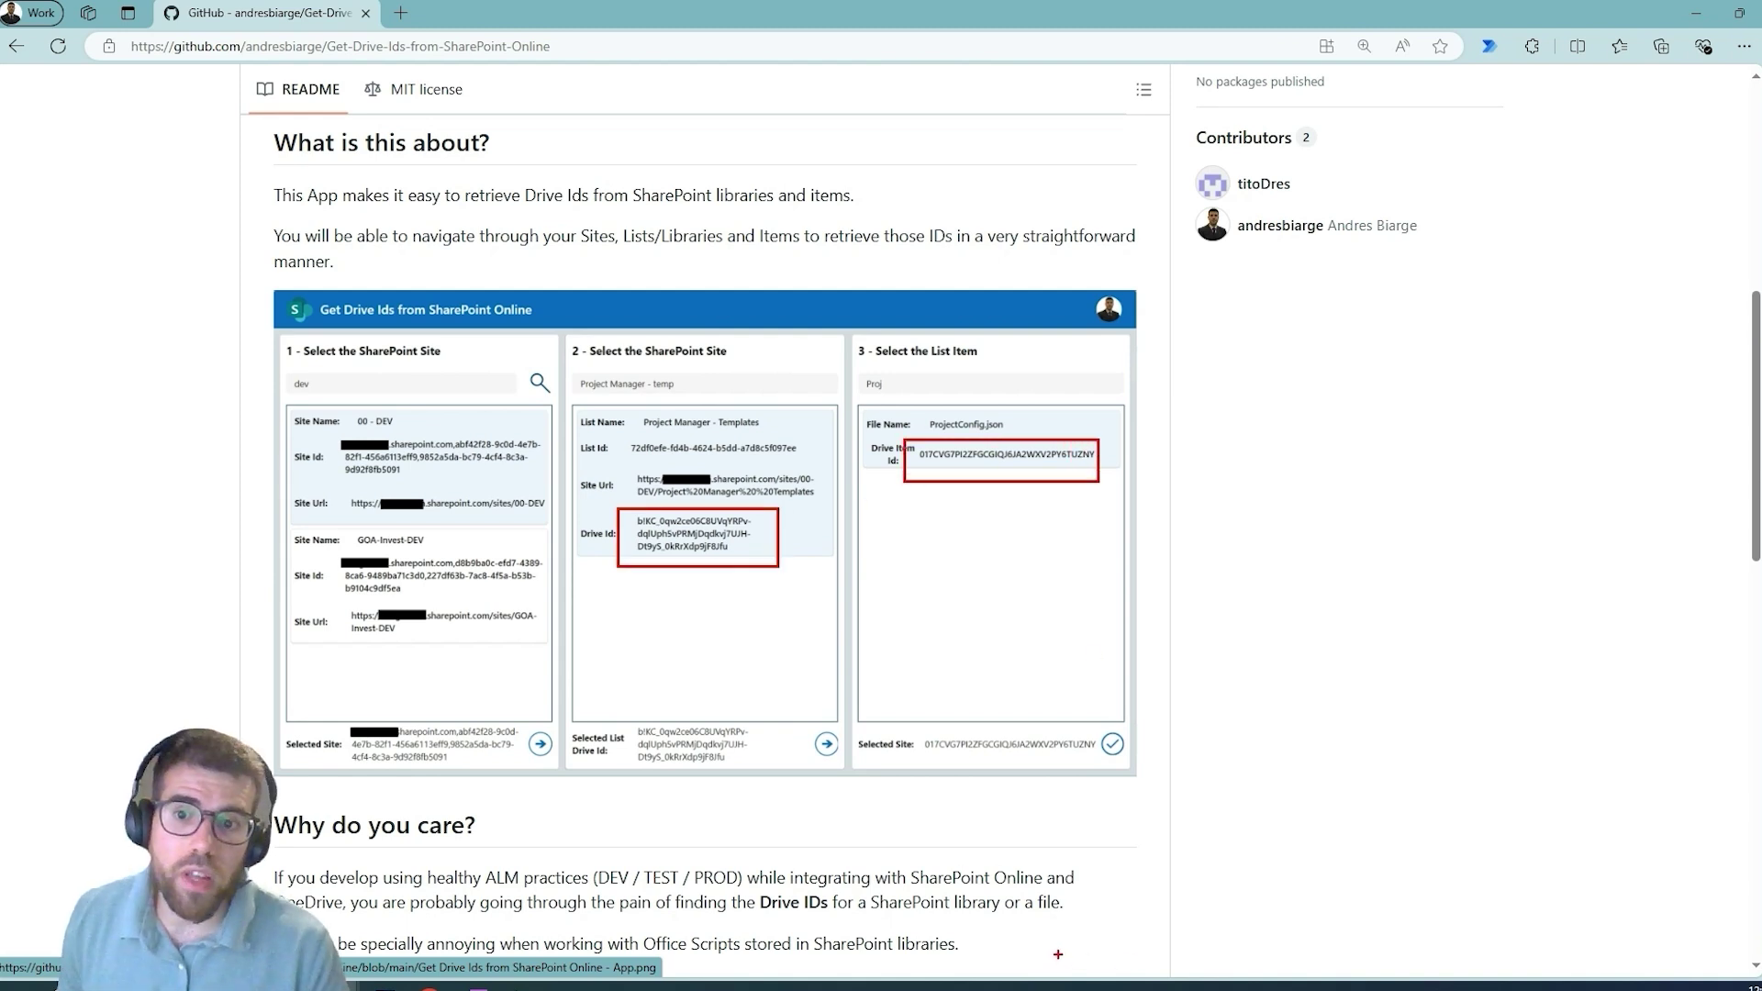
key("Escape")
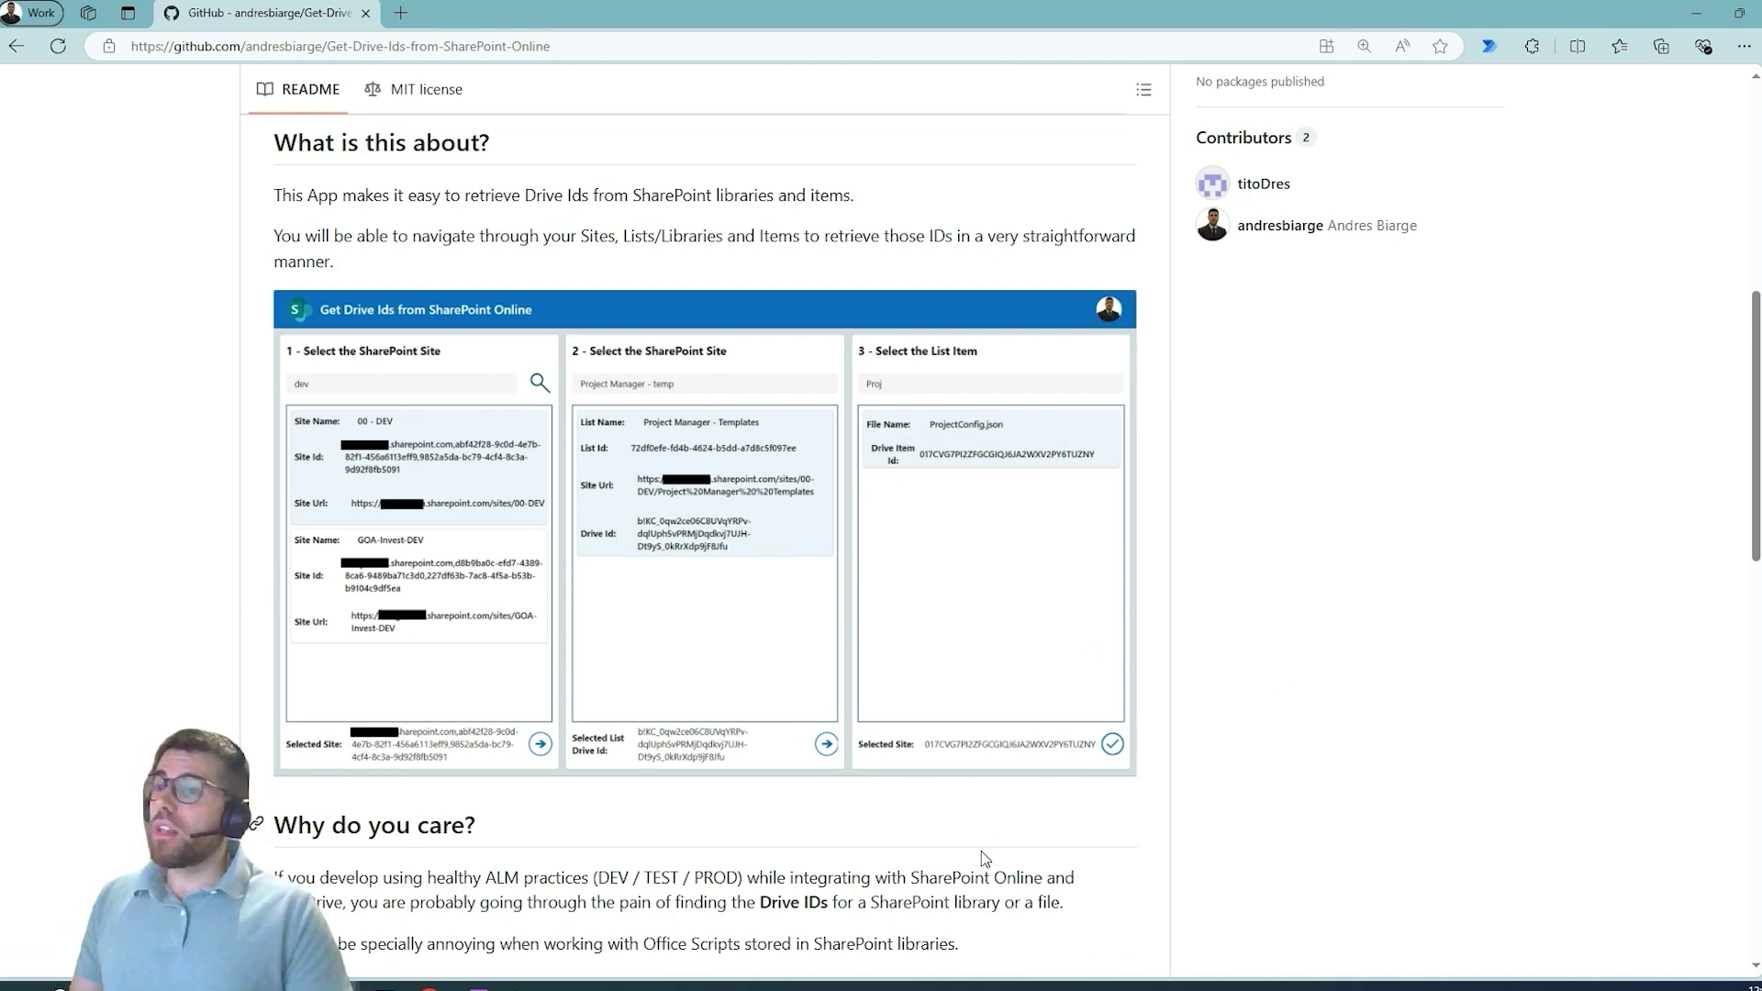